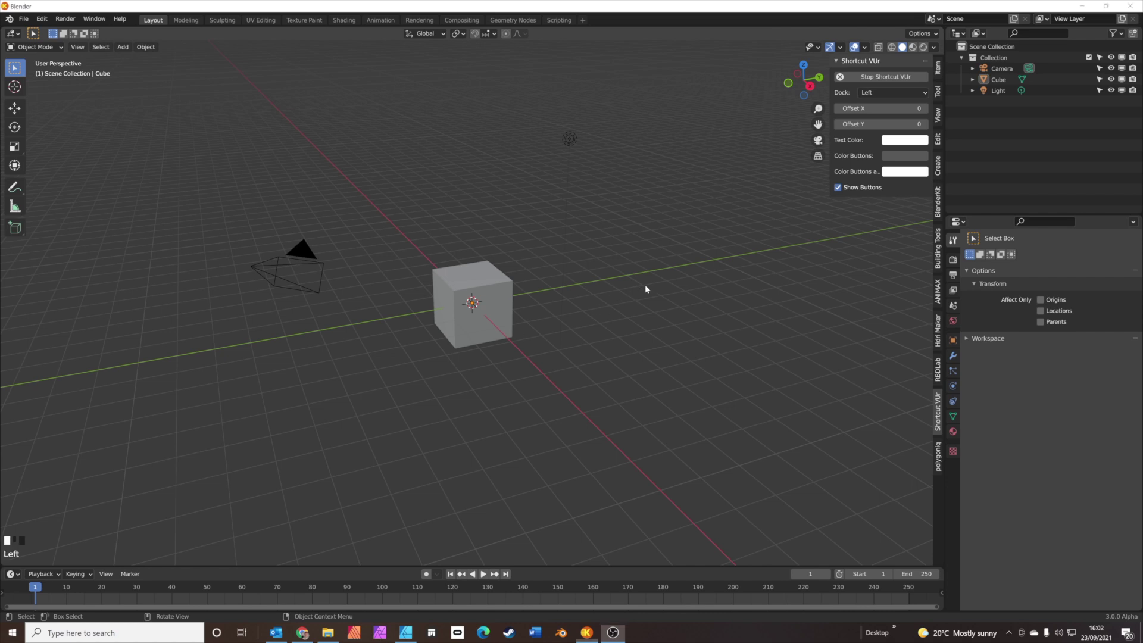
- Delete all default objects from the scene: the camera, cube and light
{"action": "key", "text": "a"}
{"action": "key", "text": "x"}
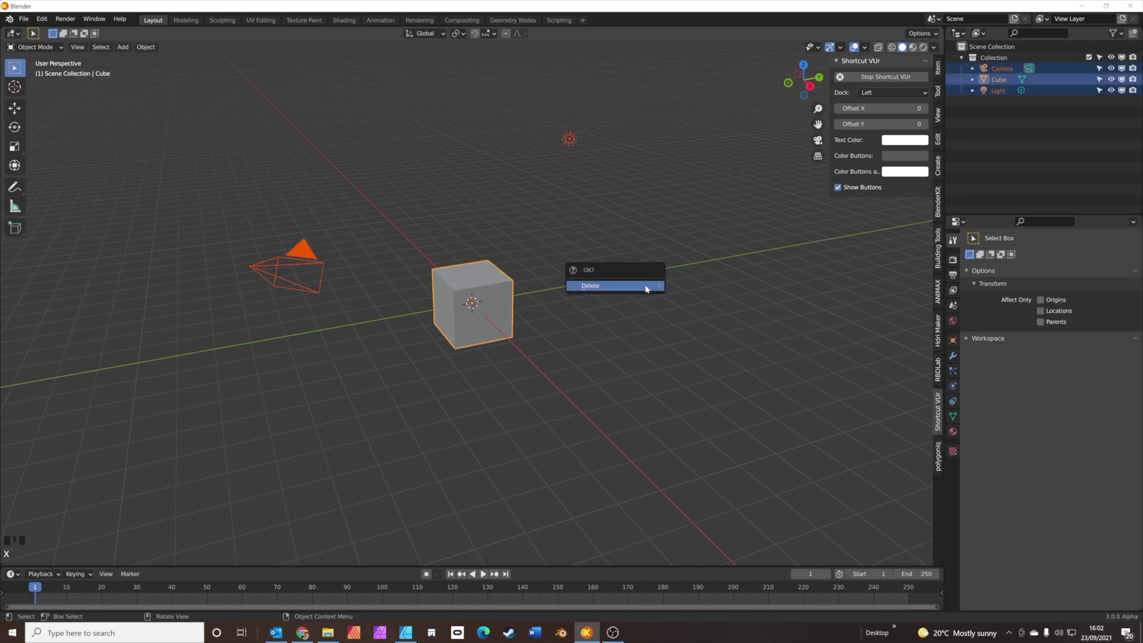
{"action": "left_click", "coordinate": [647, 288]}
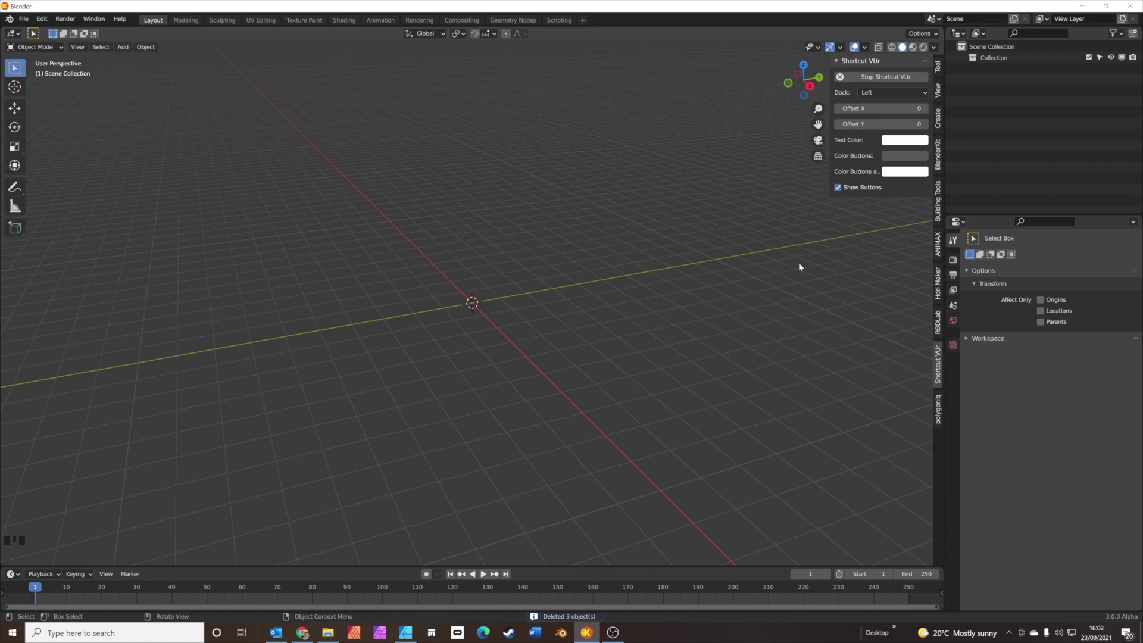
- Disable and re-enable the BlenderKit Online Asset Library add-on in the preferences
{"action": "left_click", "coordinate": [939, 156]}
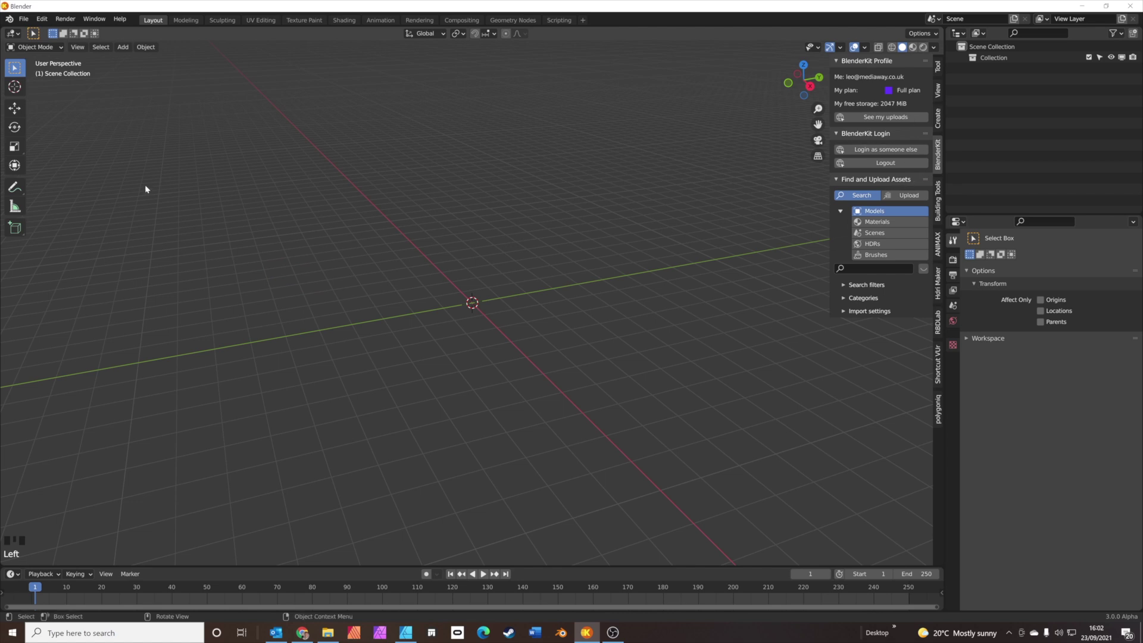
{"action": "left_click", "coordinate": [42, 18]}
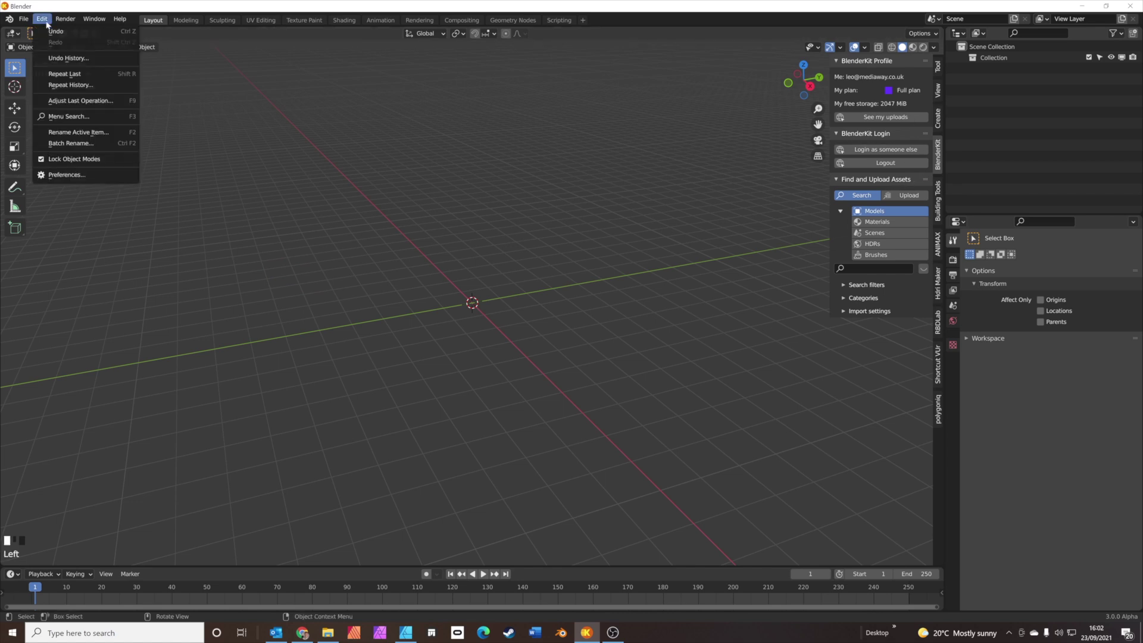
{"action": "left_click", "coordinate": [76, 176]}
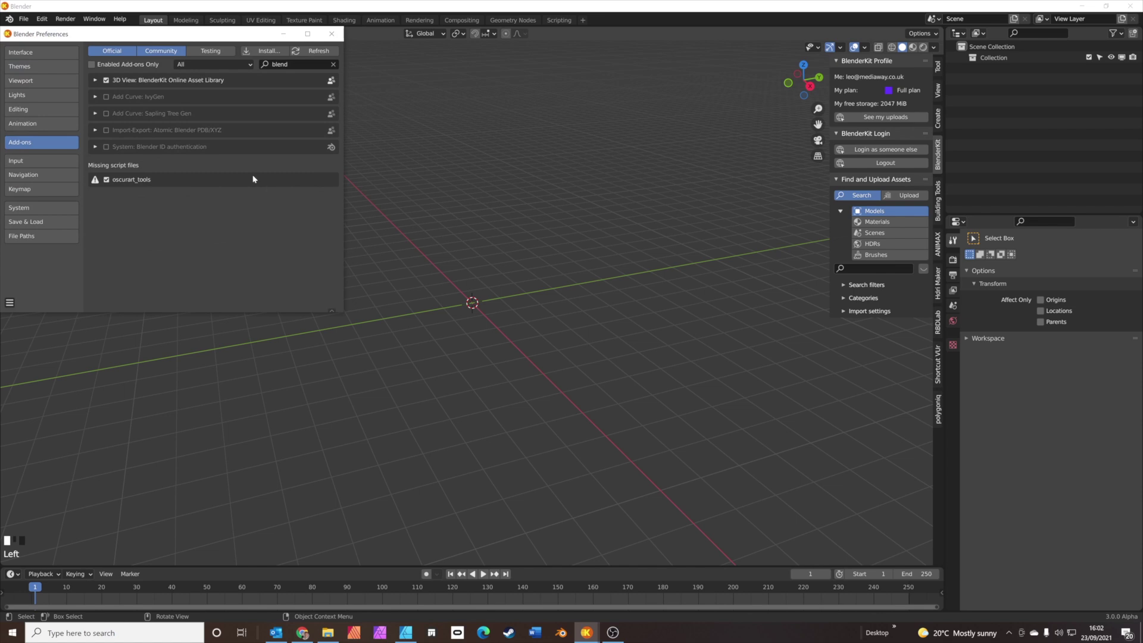
{"action": "left_click_drag", "start_coordinate": [241, 34], "coordinate": [516, 142]}
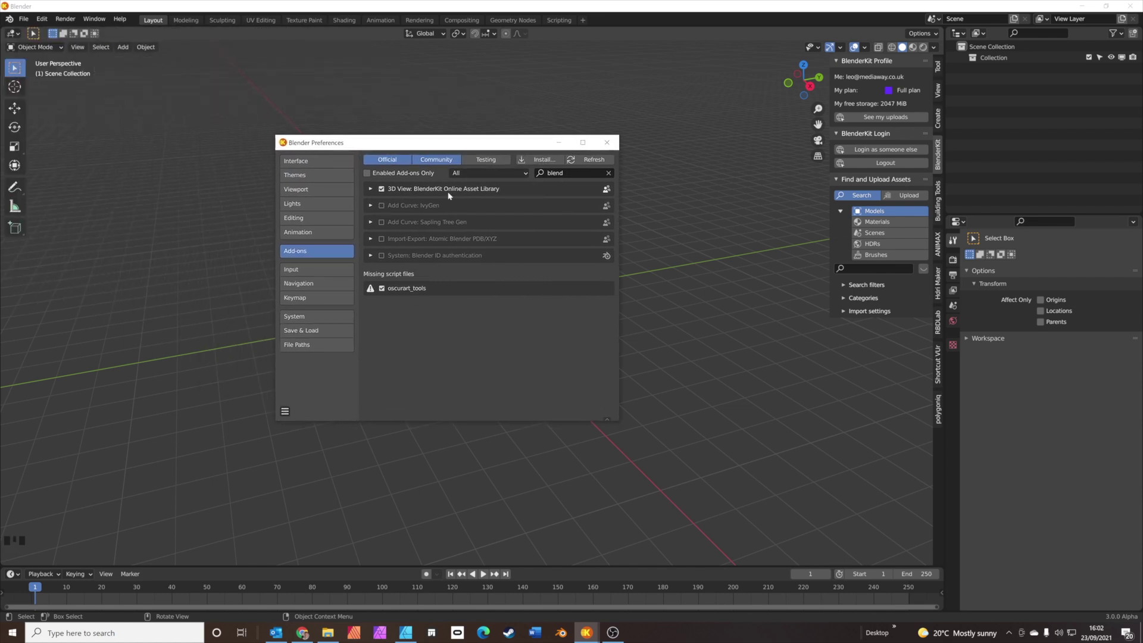
{"action": "left_click", "coordinate": [567, 176]}
{"action": "key", "text": "BackSpace"}
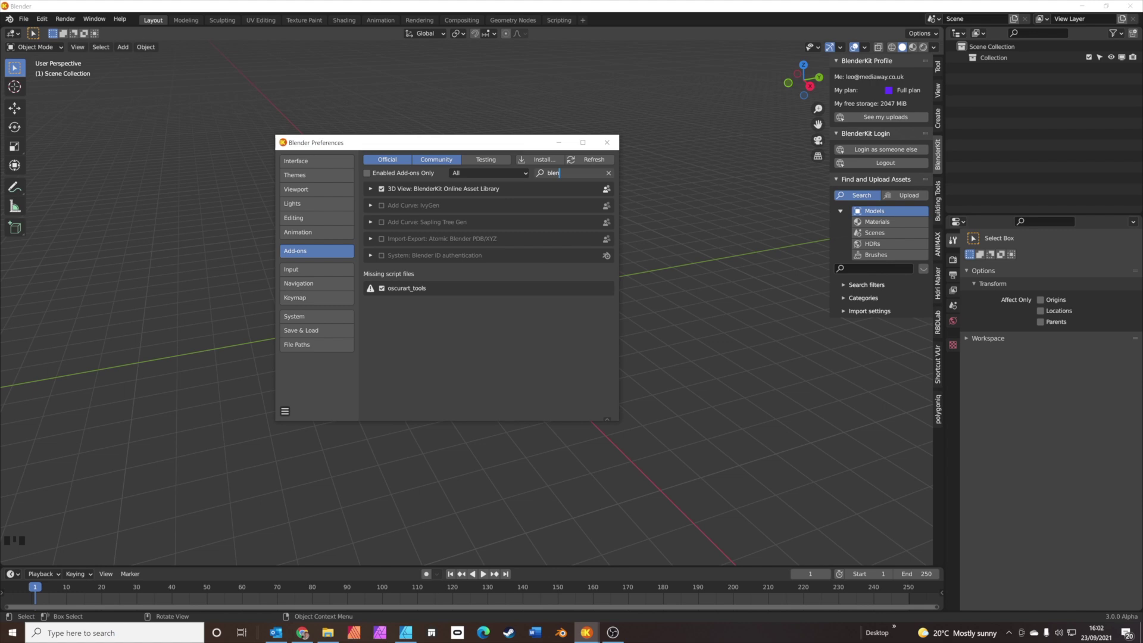
{"action": "left_click", "coordinate": [382, 190]}
{"action": "left_click", "coordinate": [381, 189]}
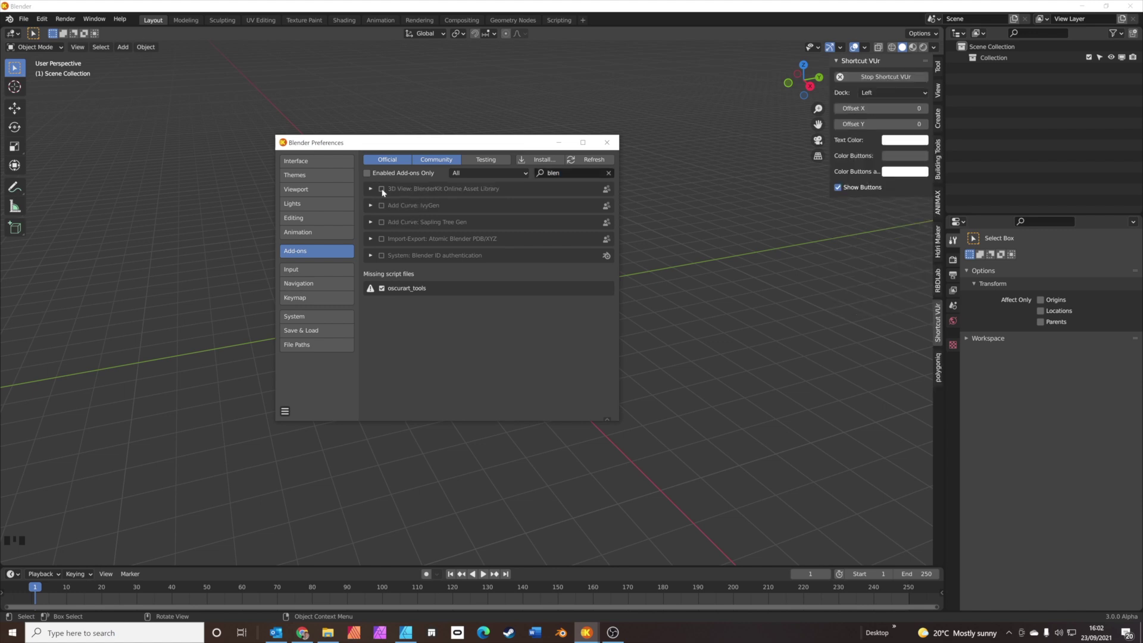
{"action": "left_click", "coordinate": [381, 189]}
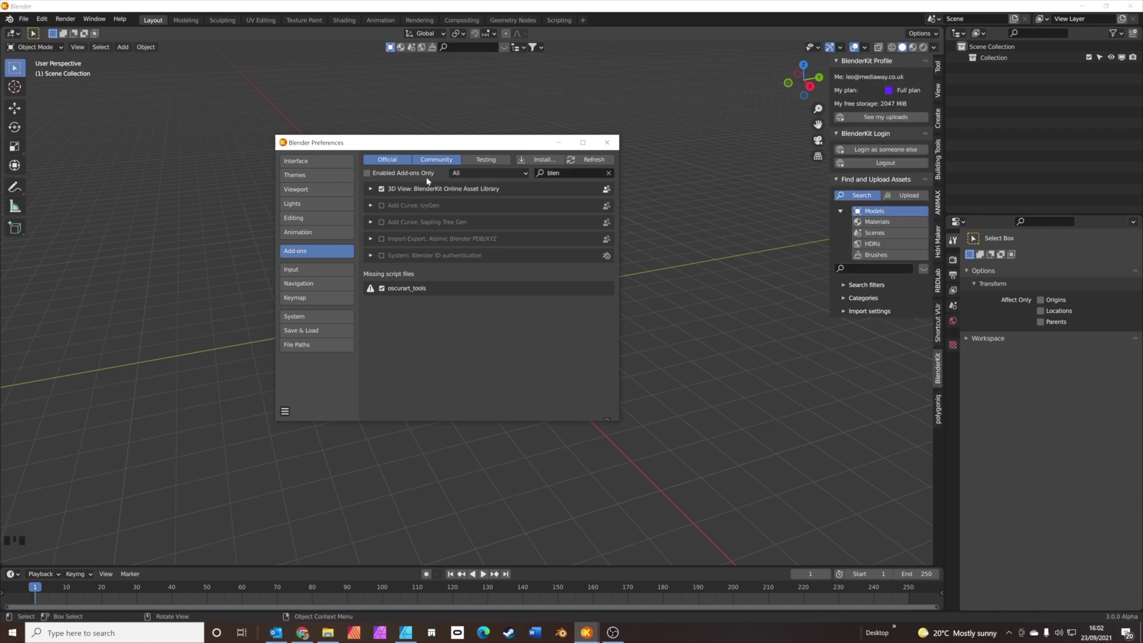
{"action": "left_click", "coordinate": [607, 143]}
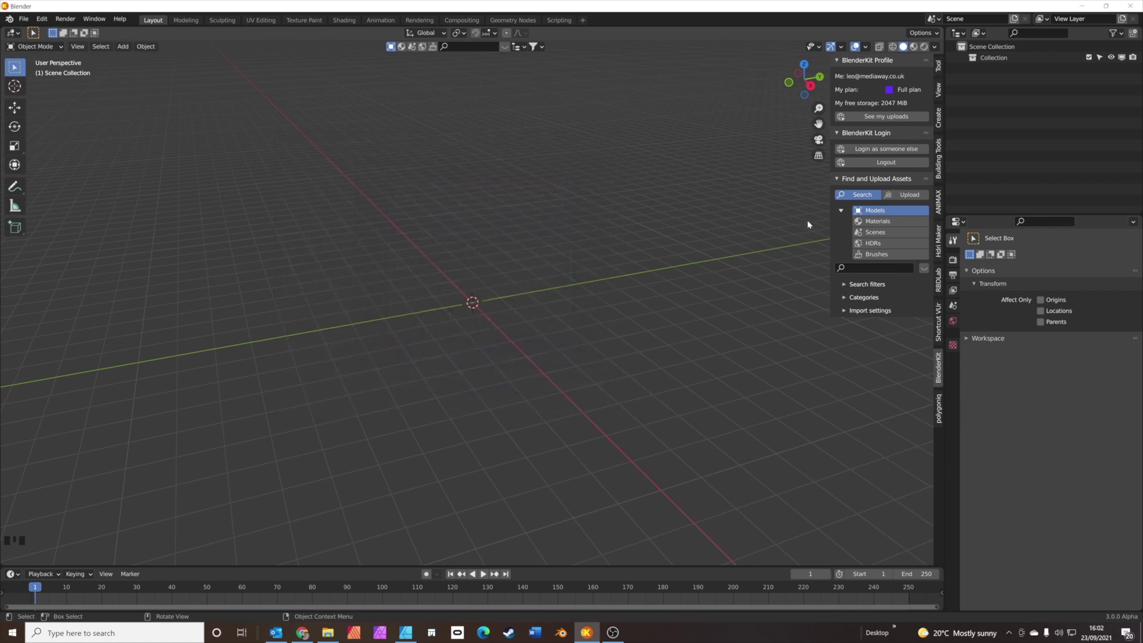
- Search the BlenderKit models for "bmw" and place the Bmw 507 near the scene origin
{"action": "double_click", "coordinate": [860, 269]}
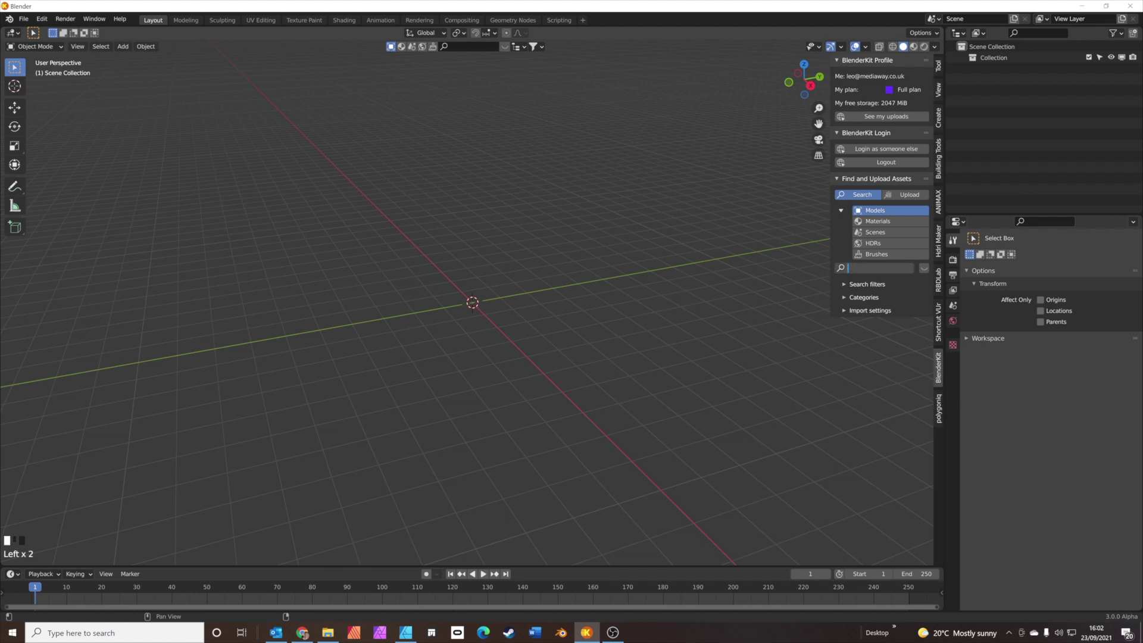
{"action": "type", "text": "bmw"}
{"action": "key", "text": "Return"}
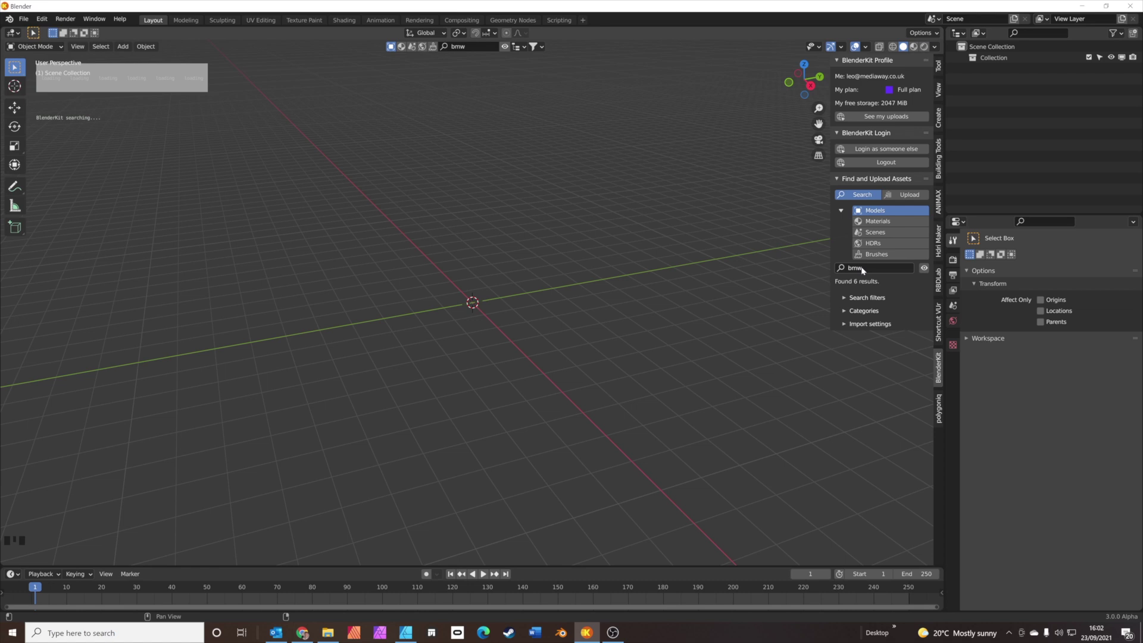
{"action": "mouse_move", "coordinate": [46, 85]}
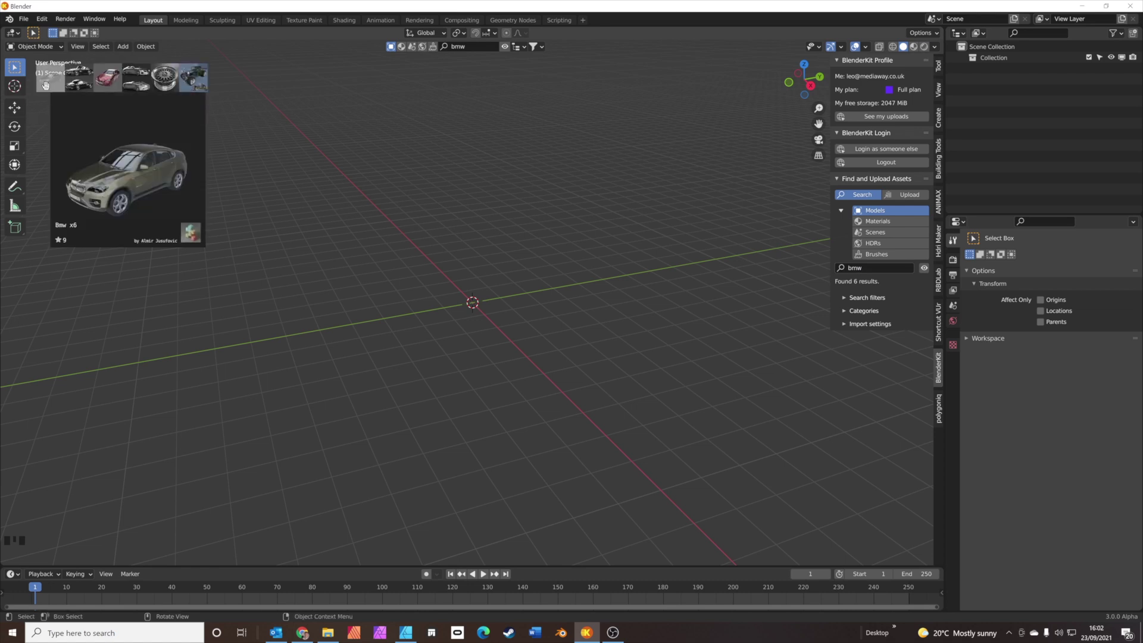
{"action": "mouse_move", "coordinate": [80, 85]}
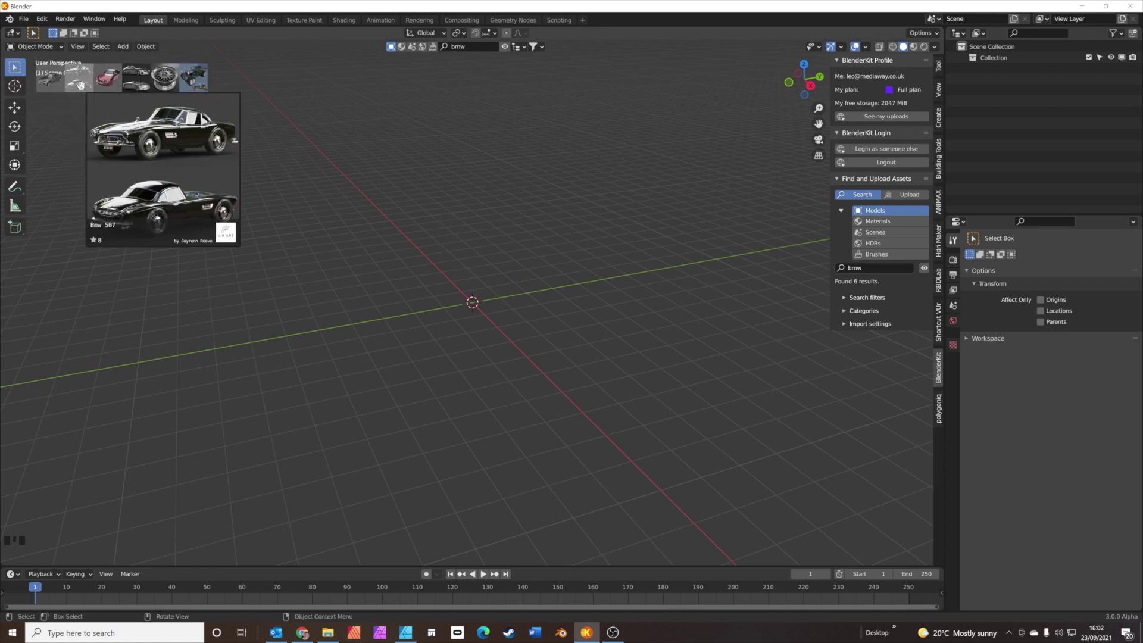
{"action": "left_click_drag", "start_coordinate": [80, 85], "coordinate": [515, 305]}
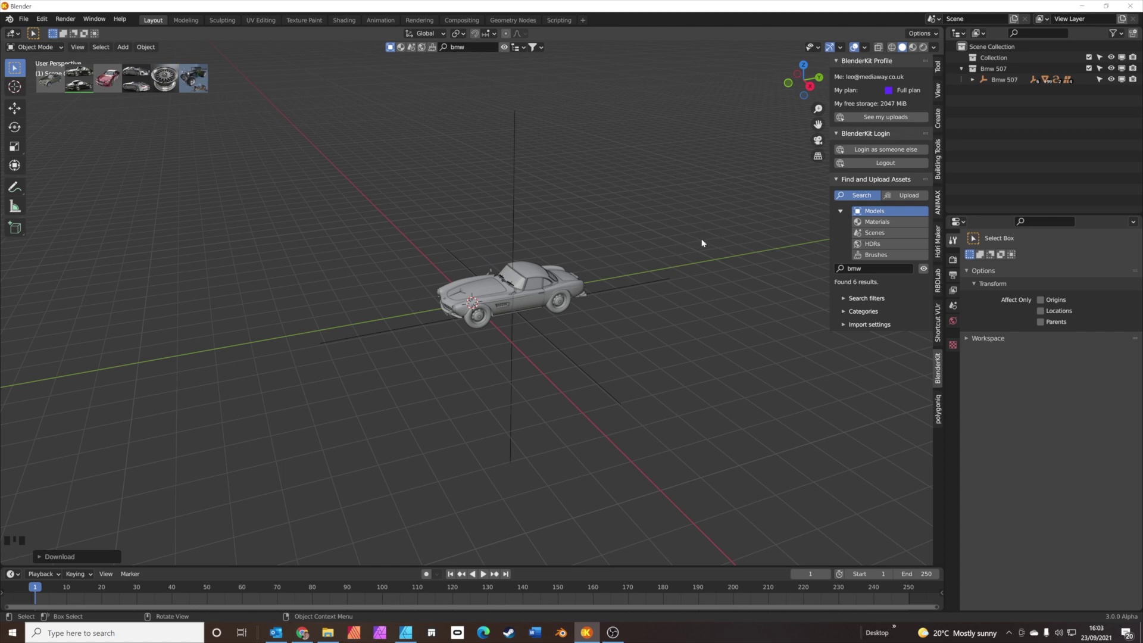
- Search the BlenderKit models for "facade" and place the StCharles Facade behind the car
{"action": "left_click", "coordinate": [870, 267]}
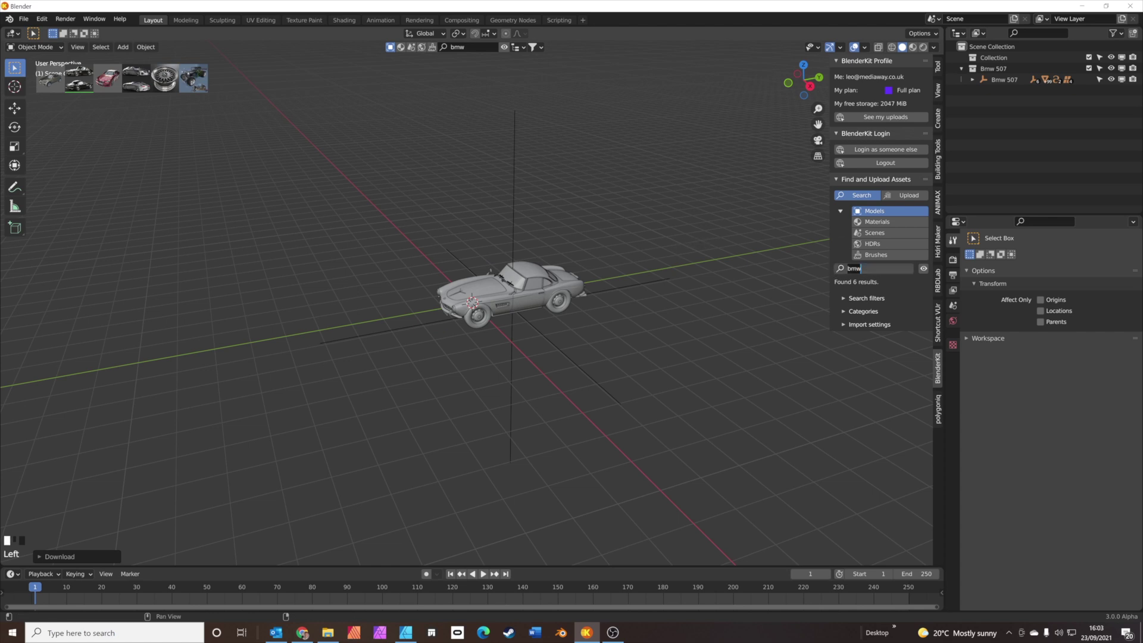
{"action": "type", "text": "facade"}
{"action": "key", "text": "Return"}
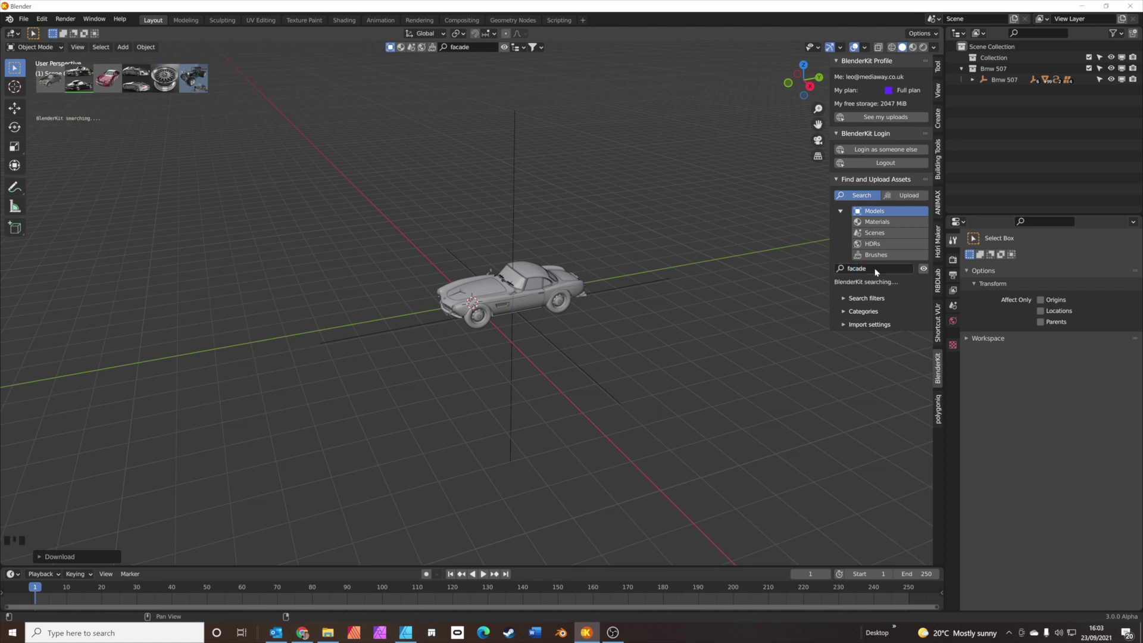
{"action": "mouse_move", "coordinate": [57, 84]}
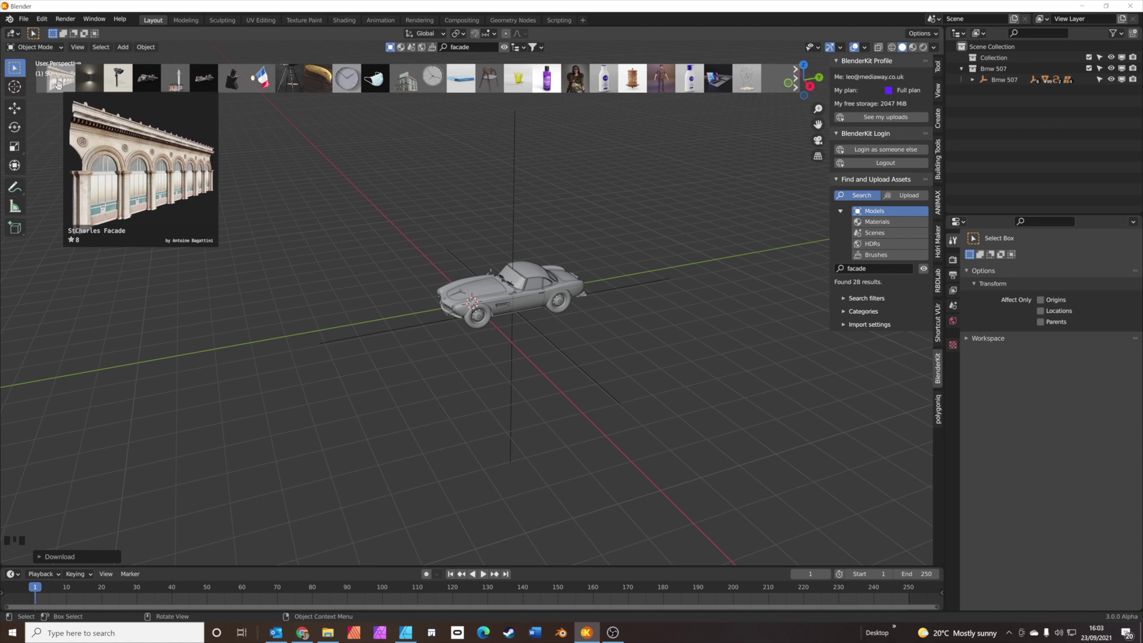
{"action": "left_click_drag", "start_coordinate": [58, 84], "coordinate": [553, 188]}
- Select the StCharles Facade with its whole hierarchy and duplicate it about 21.4 m along the X axis, end to end with the original
{"action": "middle_click_drag", "start_coordinate": [548, 187], "coordinate": [306, 238]}
{"action": "left_click", "coordinate": [494, 166]}
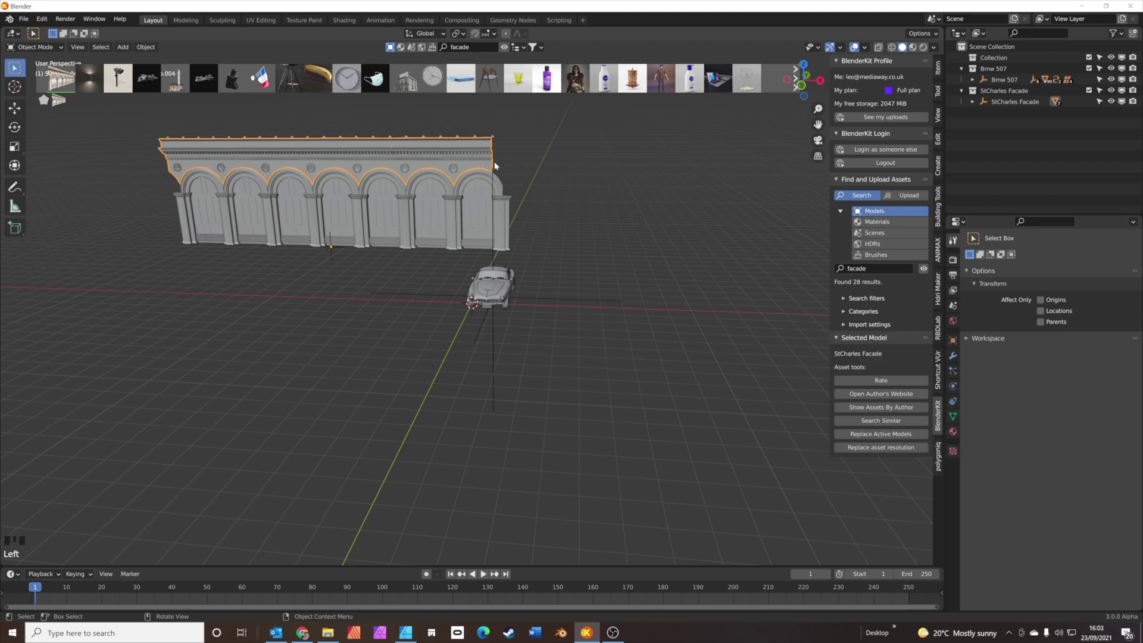
{"action": "left_click", "coordinate": [1014, 101]}
{"action": "left_click", "coordinate": [1015, 102]}
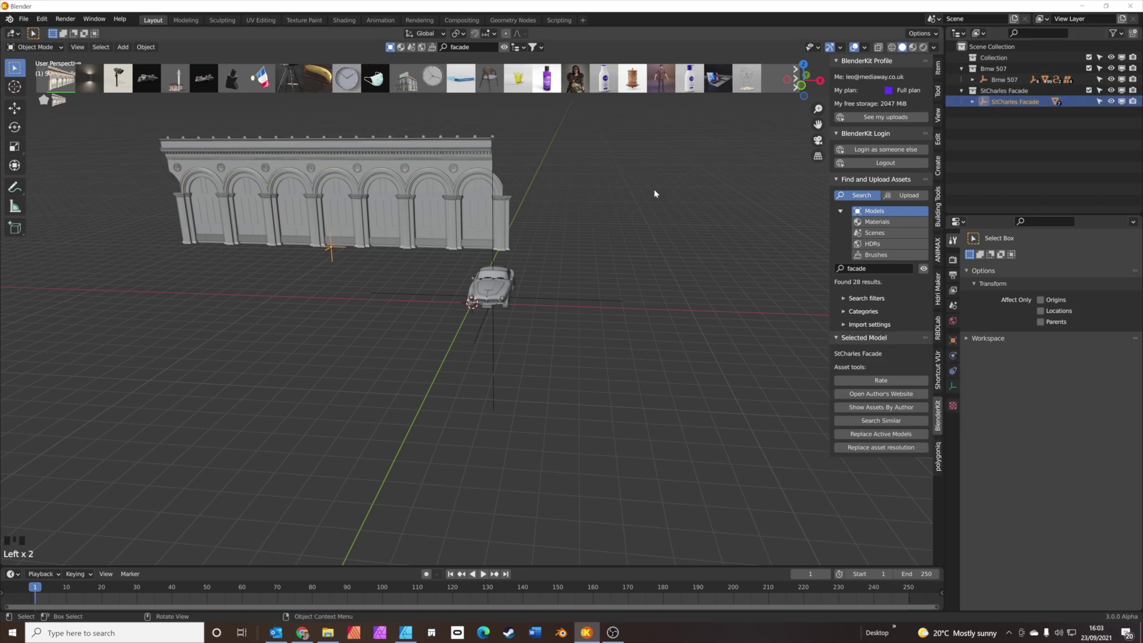
{"action": "right_click", "coordinate": [1000, 102]}
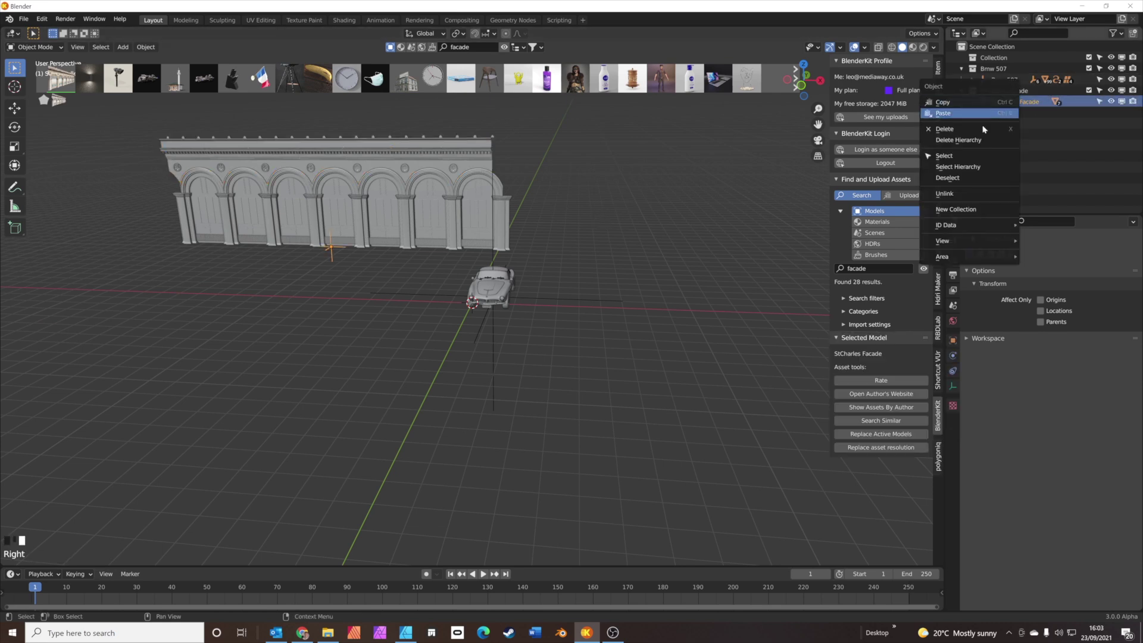
{"action": "left_click", "coordinate": [982, 167]}
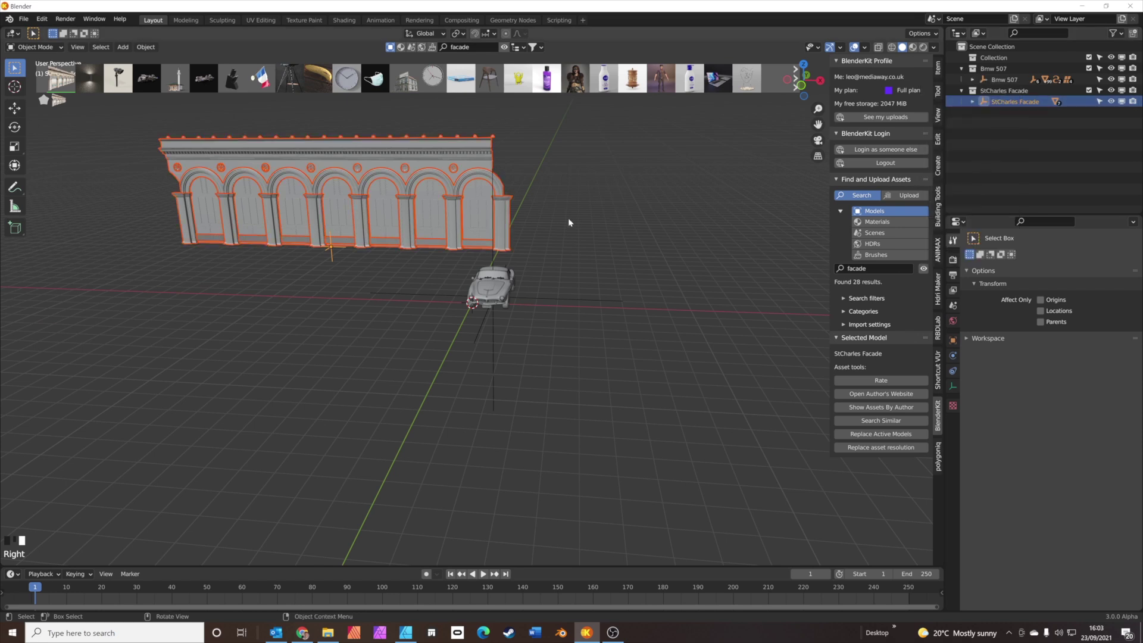
{"action": "key", "text": "shift+d"}
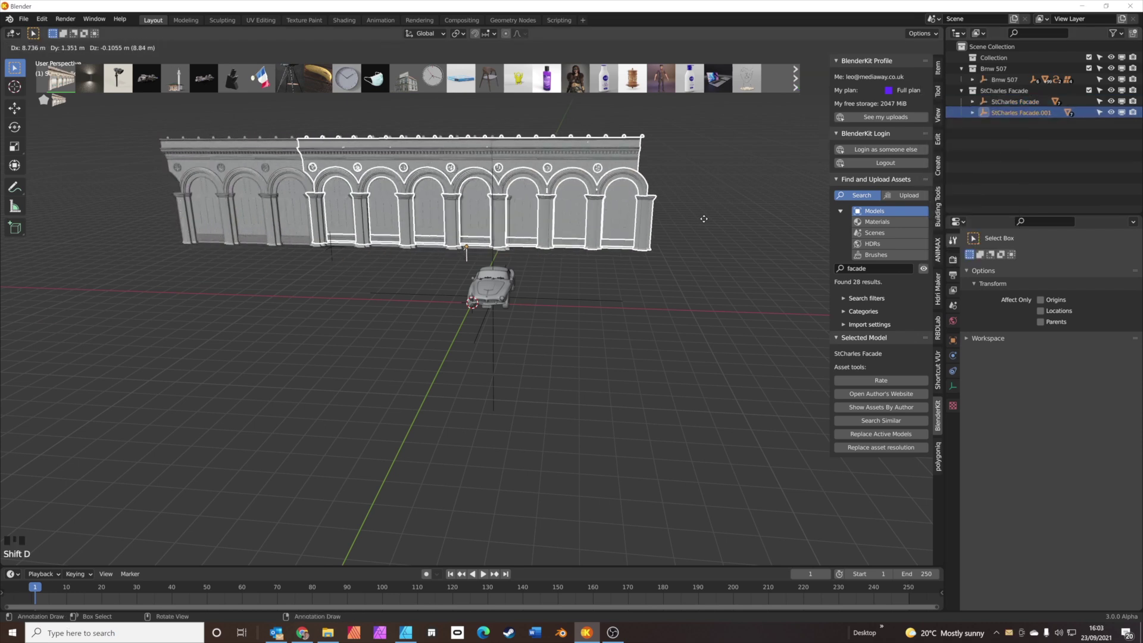
{"action": "key", "text": "x"}
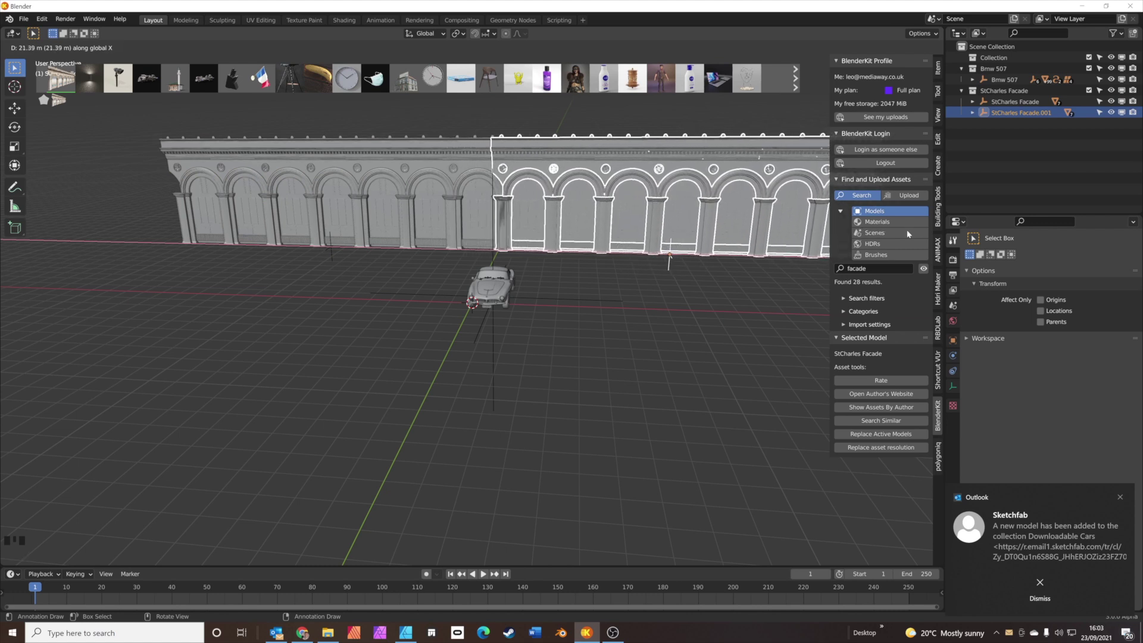
{"action": "left_click", "coordinate": [907, 234]}
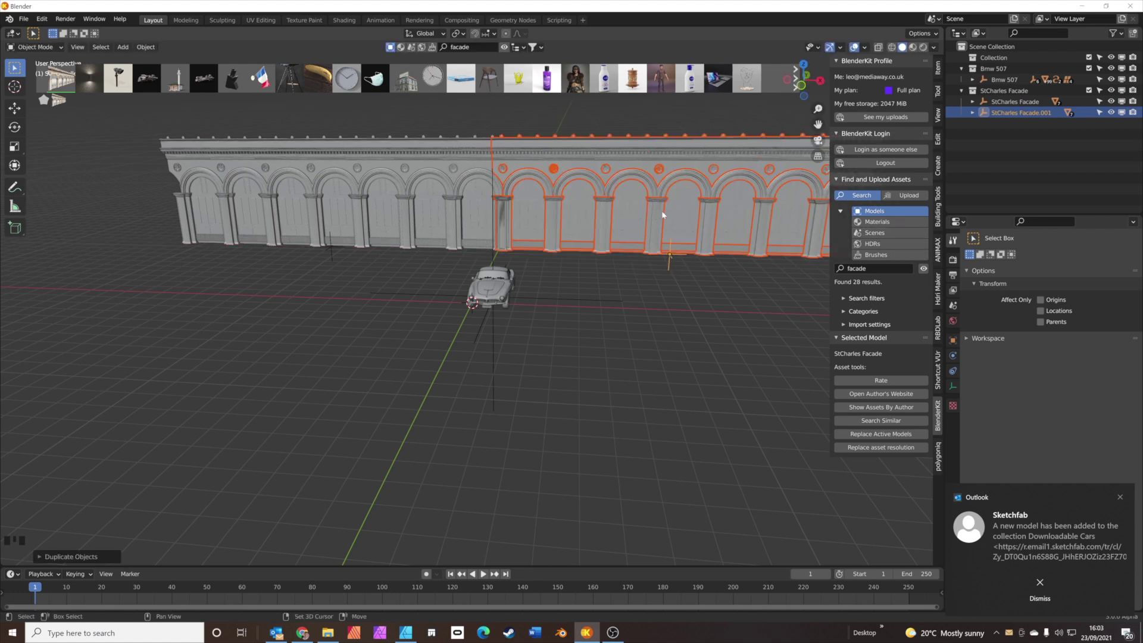
- Duplicate the facade again in the negative X direction to extend the other end of the wall, and deselect it
{"action": "key", "text": "shift+d"}
{"action": "key", "text": "x"}
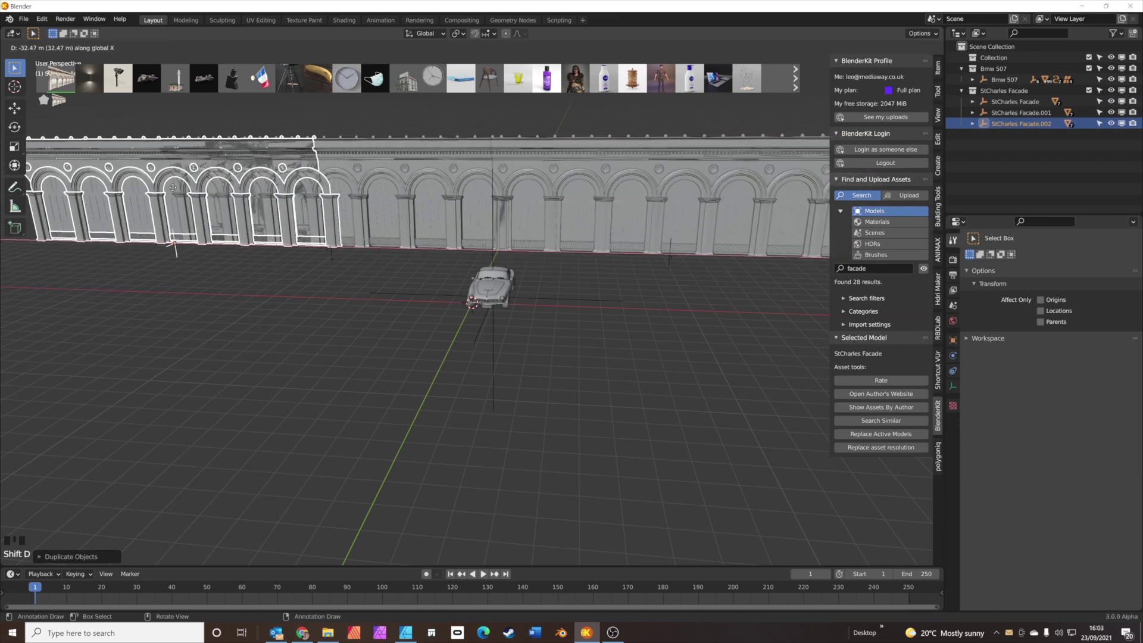
{"action": "left_click", "coordinate": [44, 185]}
{"action": "left_click", "coordinate": [586, 298]}
- Search the BlenderKit models for "road" and place the Procedural 2 lanes road profile in front of the facades
{"action": "middle_click_drag", "start_coordinate": [587, 298], "coordinate": [530, 302]}
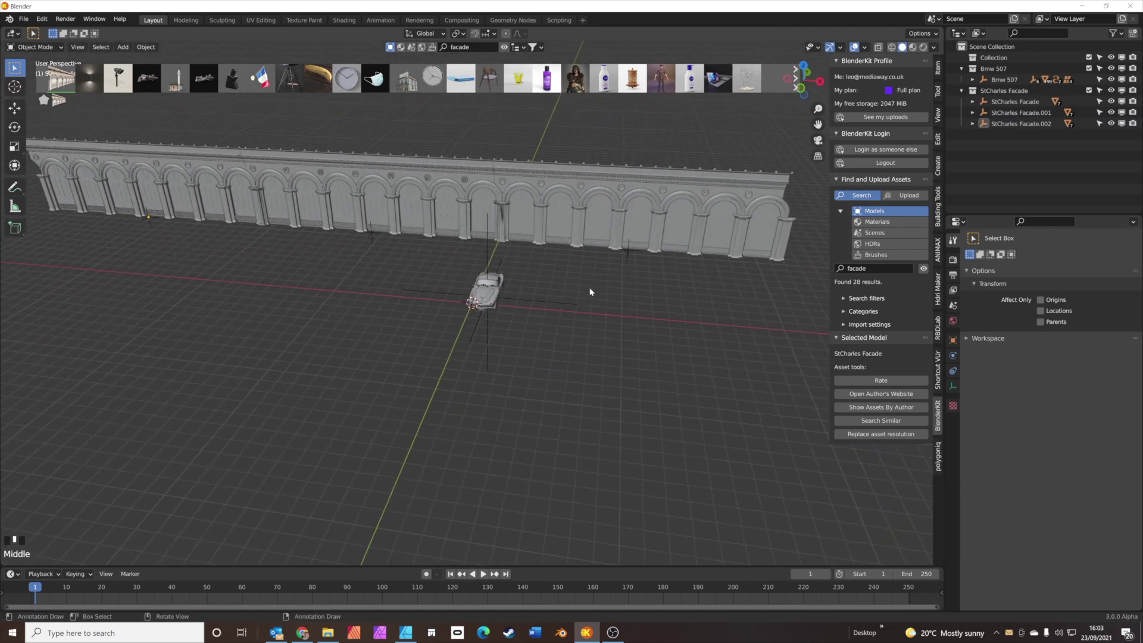
{"action": "left_click", "coordinate": [877, 270]}
{"action": "type", "text": "raod"}
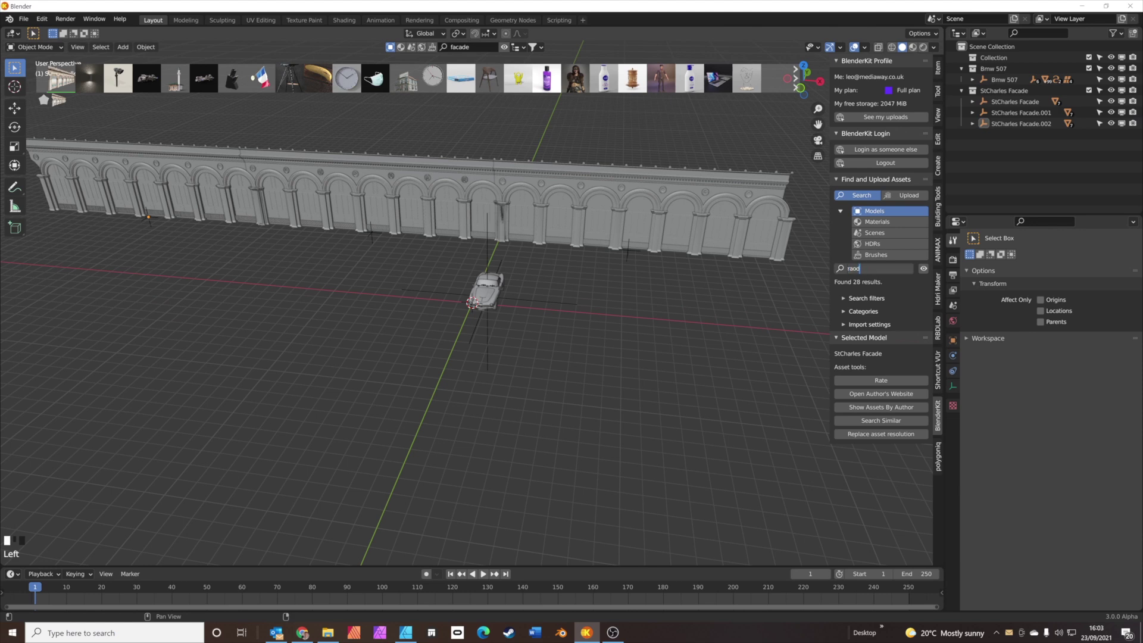
{"action": "key", "text": "Return"}
{"action": "left_click", "coordinate": [876, 267]}
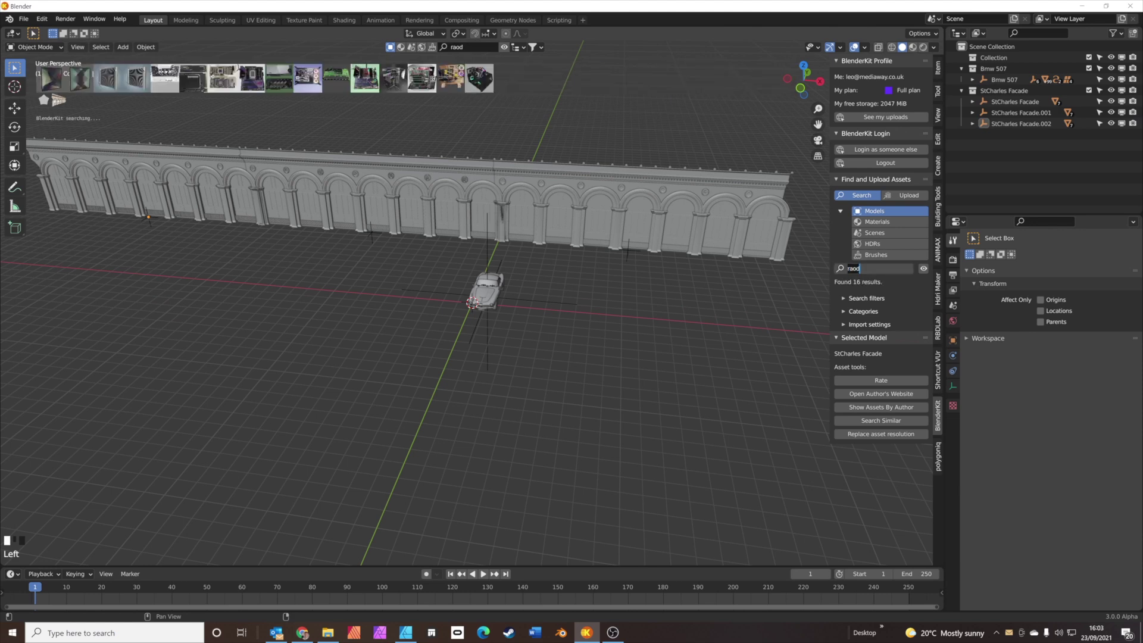
{"action": "type", "text": "road"}
{"action": "key", "text": "Return"}
{"action": "mouse_move", "coordinate": [60, 81]}
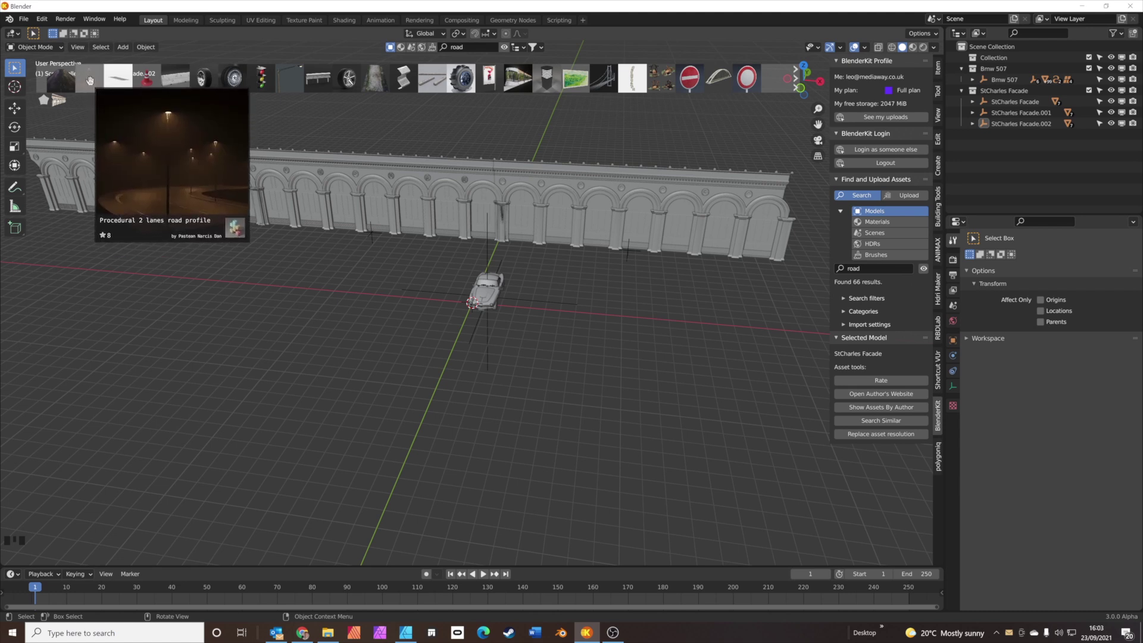
{"action": "left_click_drag", "start_coordinate": [89, 80], "coordinate": [286, 372]}
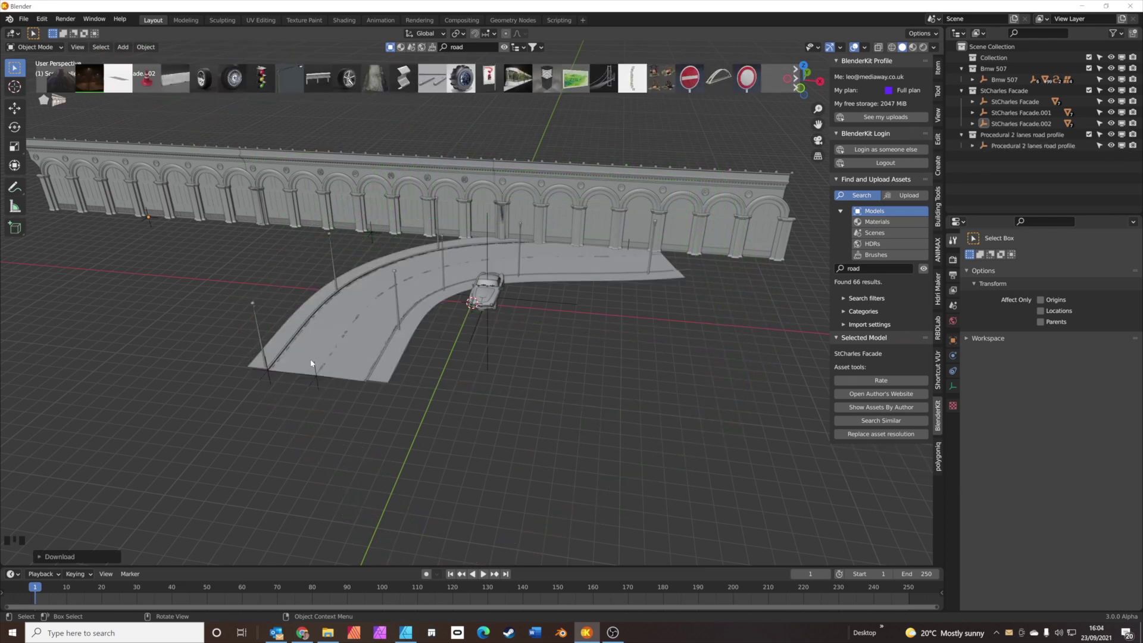
- Expand the procedural road's hierarchy, select its Road shape curve and open the curve for editing
{"action": "left_click", "coordinate": [357, 328]}
{"action": "middle_click_drag", "start_coordinate": [448, 332], "coordinate": [490, 381]}
{"action": "scroll", "coordinate": [494, 357], "scroll_direction": "down", "scroll_amount": 2}
{"action": "scroll", "coordinate": [502, 323], "scroll_direction": "up", "scroll_amount": 2}
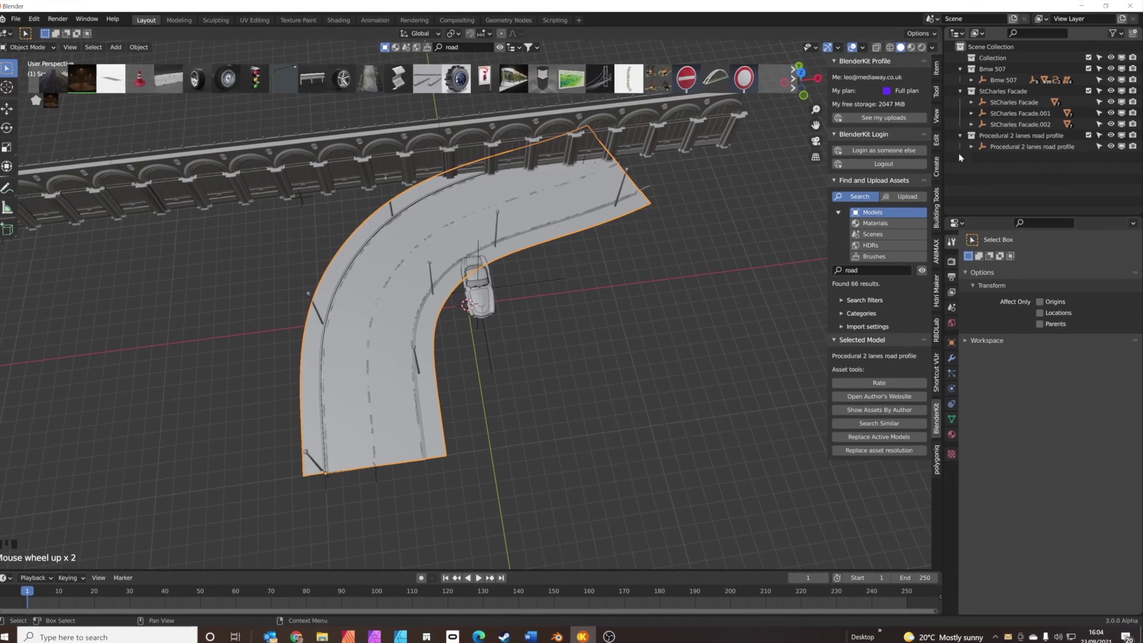
{"action": "left_click", "coordinate": [971, 147]}
{"action": "left_click", "coordinate": [1005, 180]}
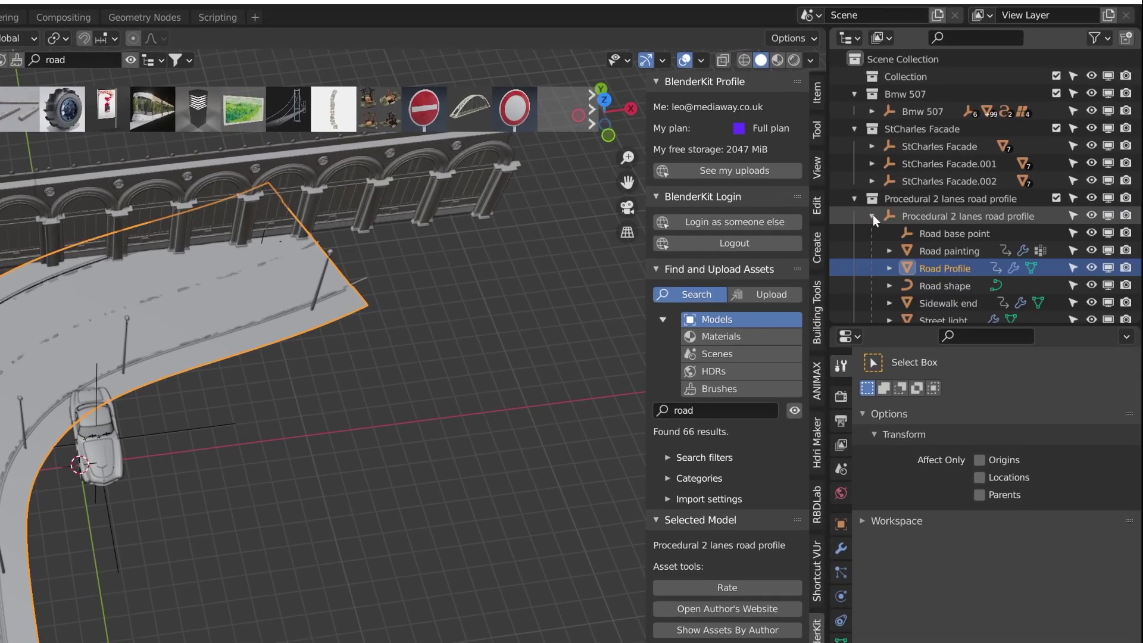
{"action": "left_click", "coordinate": [948, 286]}
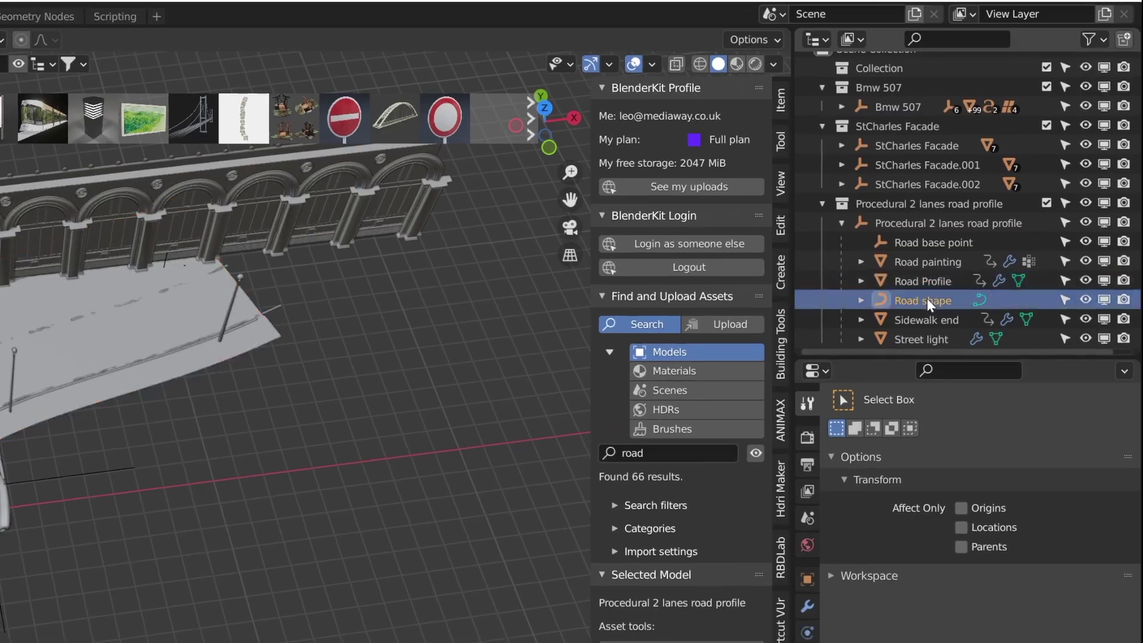
{"action": "middle_click_drag", "start_coordinate": [574, 265], "coordinate": [549, 261]}
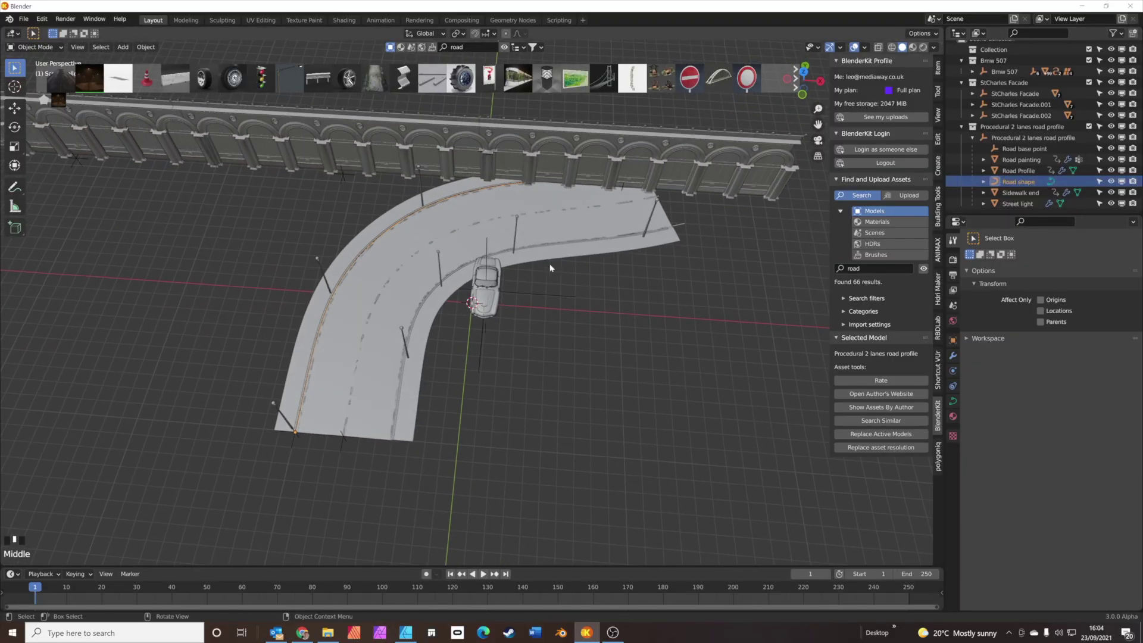
{"action": "key", "text": "Tab"}
- In top view, move the road curve's near end point about 10 m in X and 27 m in negative Y
{"action": "scroll", "coordinate": [548, 275], "scroll_direction": "down", "scroll_amount": 2}
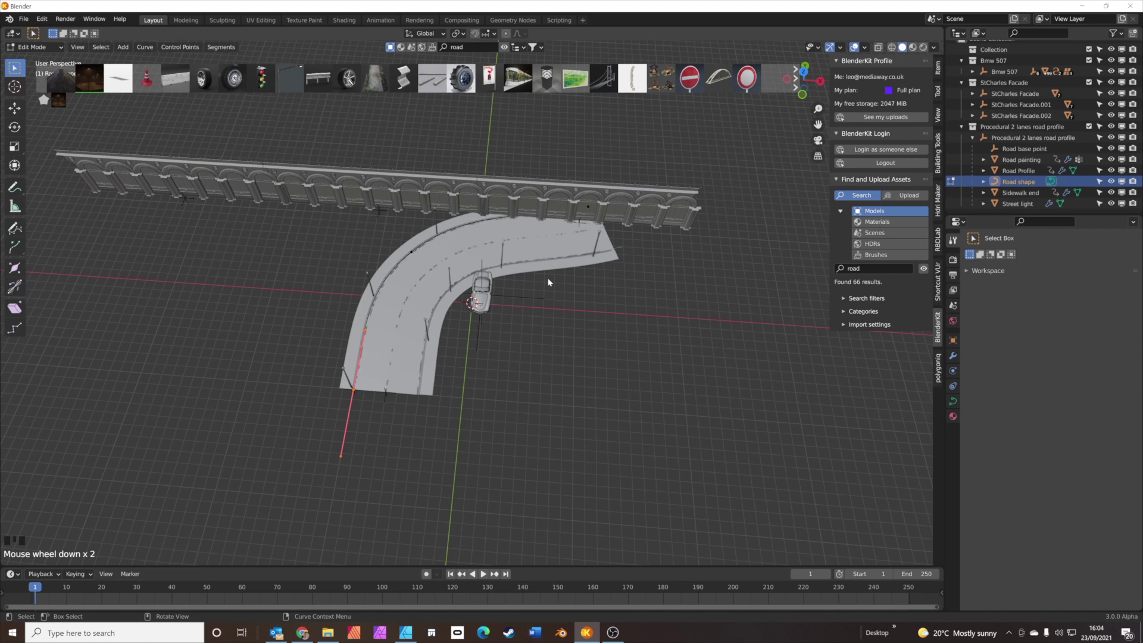
{"action": "key", "text": "KP_7"}
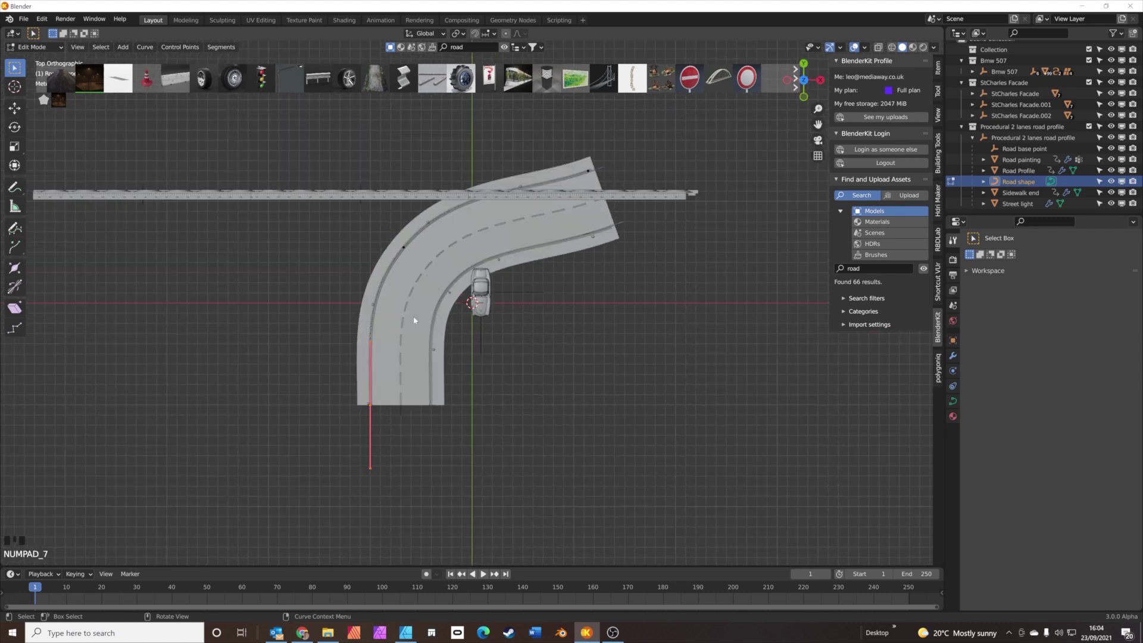
{"action": "key", "text": "a"}
{"action": "left_click", "coordinate": [370, 406]}
{"action": "scroll", "coordinate": [371, 407], "scroll_direction": "down", "scroll_amount": 3}
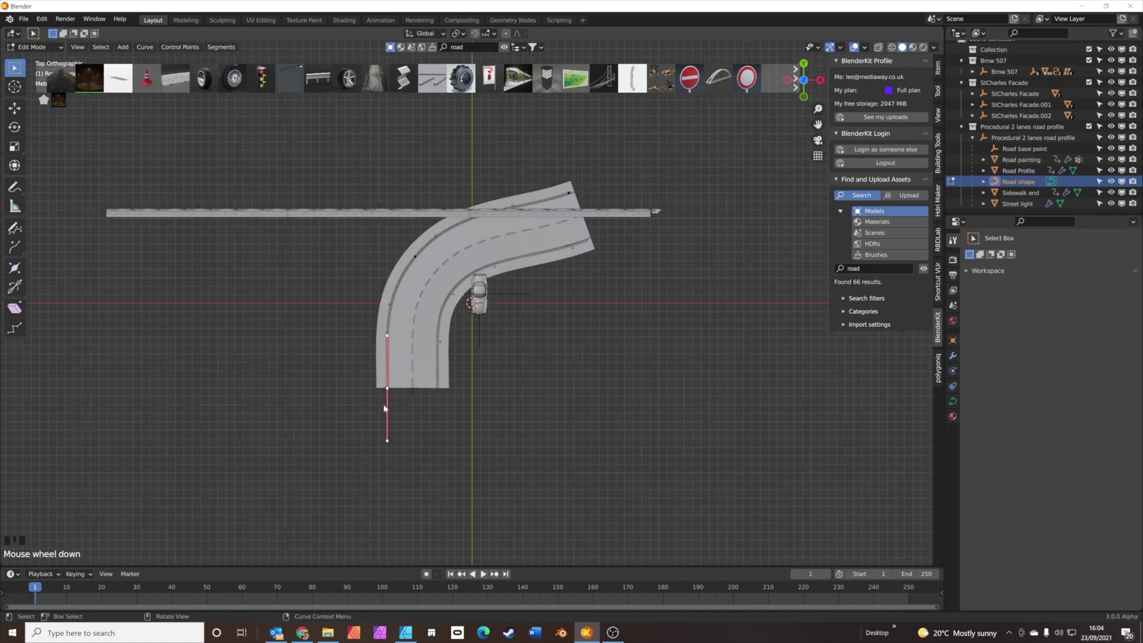
{"action": "key", "text": "g"}
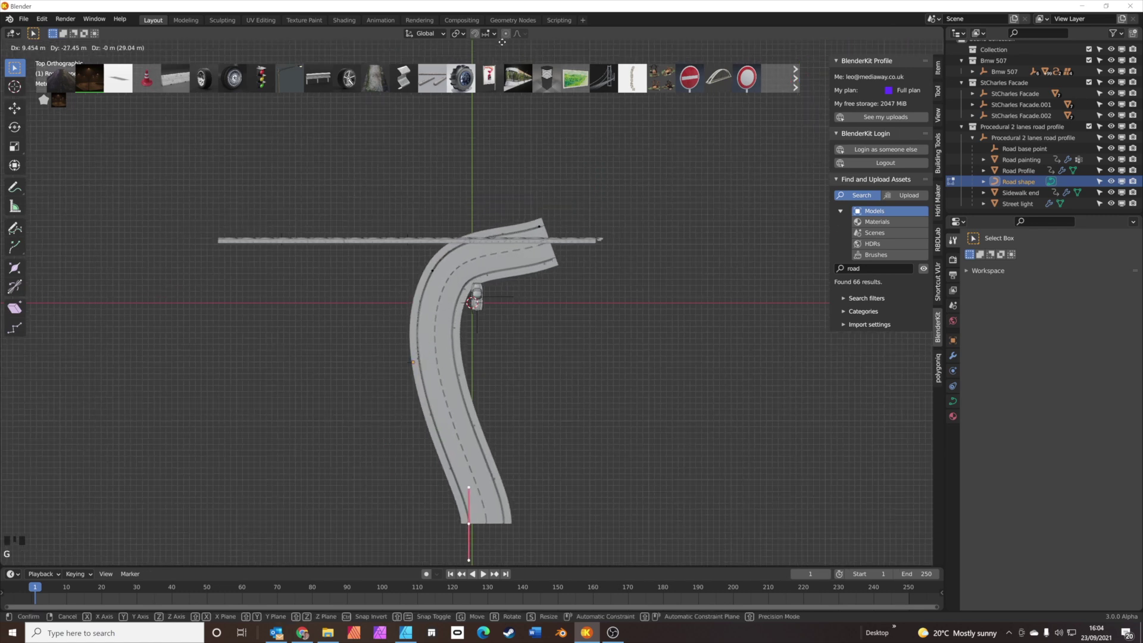
{"action": "left_click", "coordinate": [503, 564]}
- Move the road curve's middle point about 7 m in X and 16.5 m in negative Y, and rotate its handles to straighten the road
{"action": "left_click", "coordinate": [414, 364]}
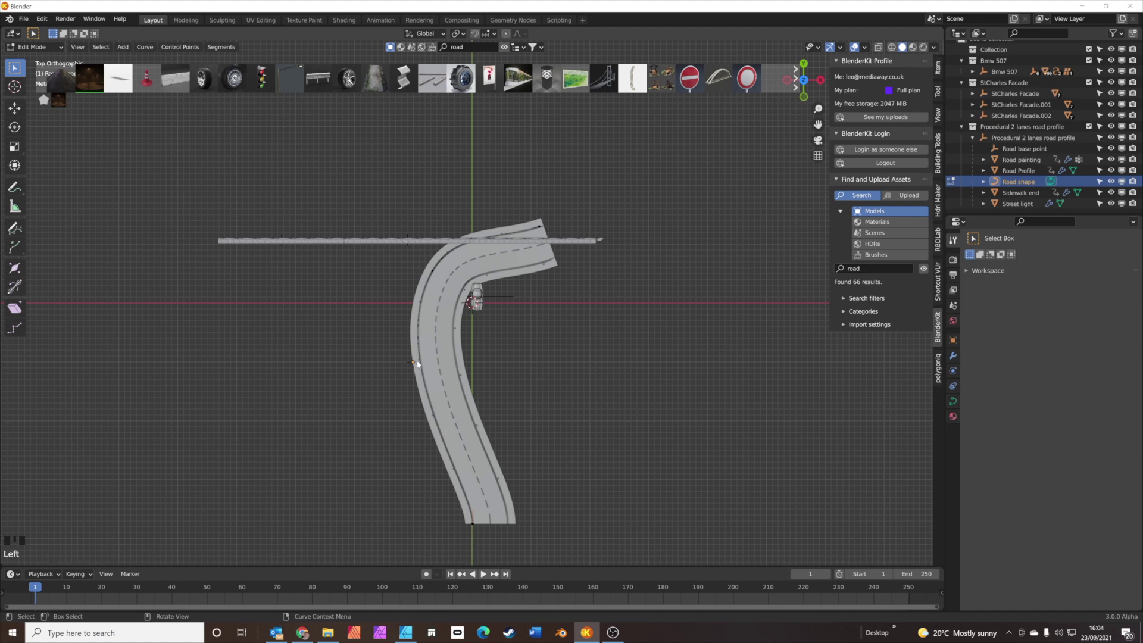
{"action": "key", "text": "g"}
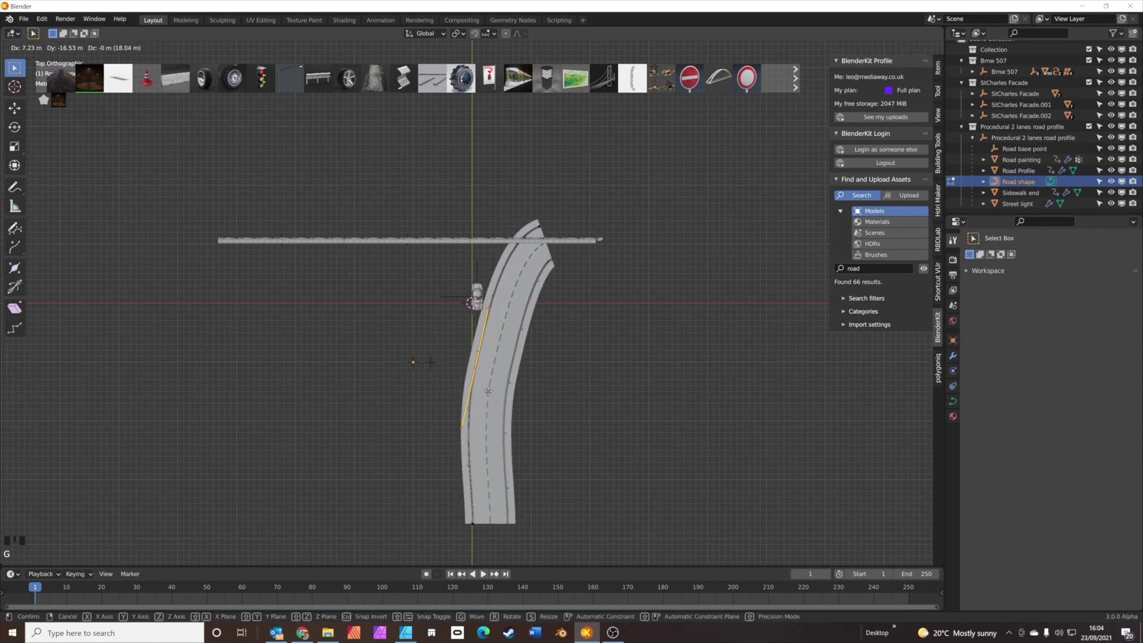
{"action": "left_click", "coordinate": [489, 394]}
{"action": "key", "text": "r"}
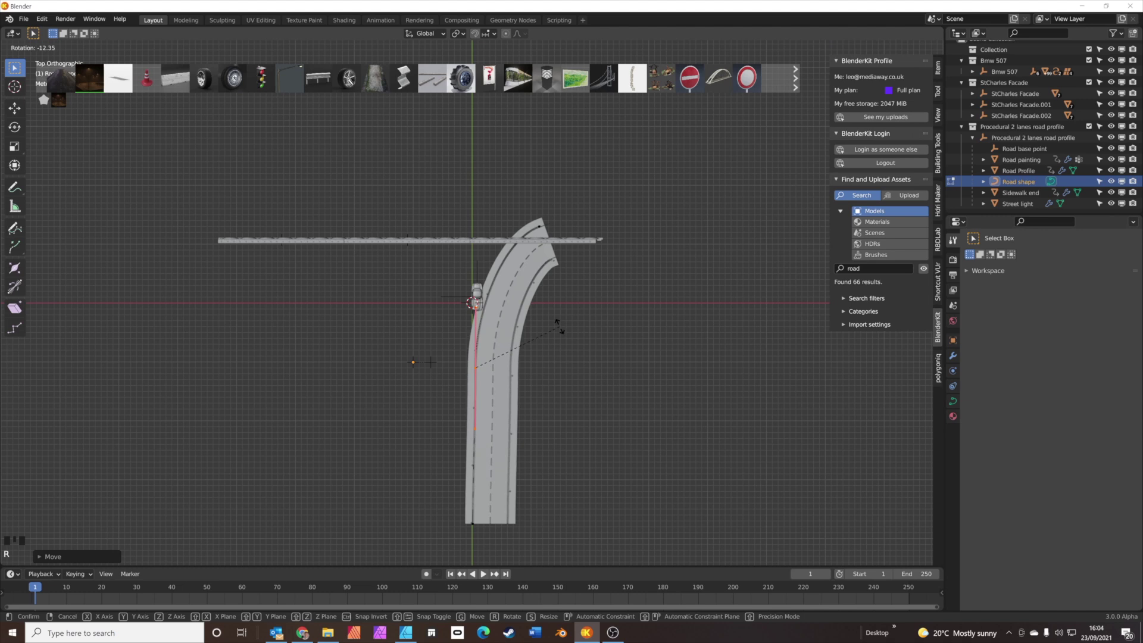
{"action": "left_click", "coordinate": [550, 236]}
- Rotate the road curve's far end point about 77° and move it about 13 m to the car, then finish editing the curve
{"action": "left_click_drag", "start_coordinate": [498, 187], "coordinate": [668, 334]}
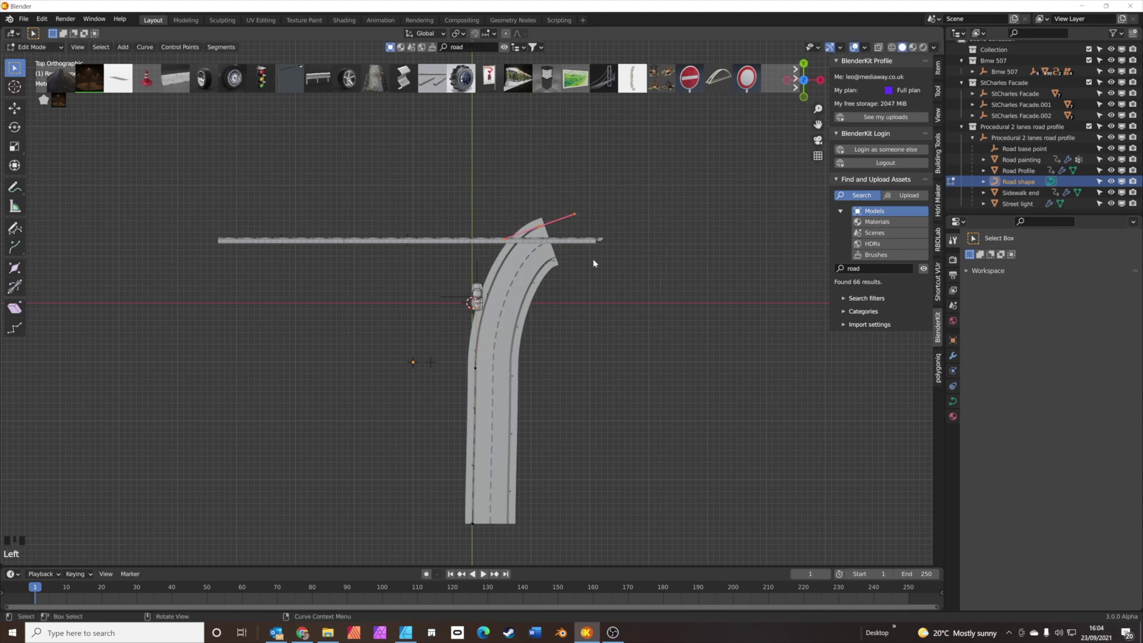
{"action": "key", "text": "r"}
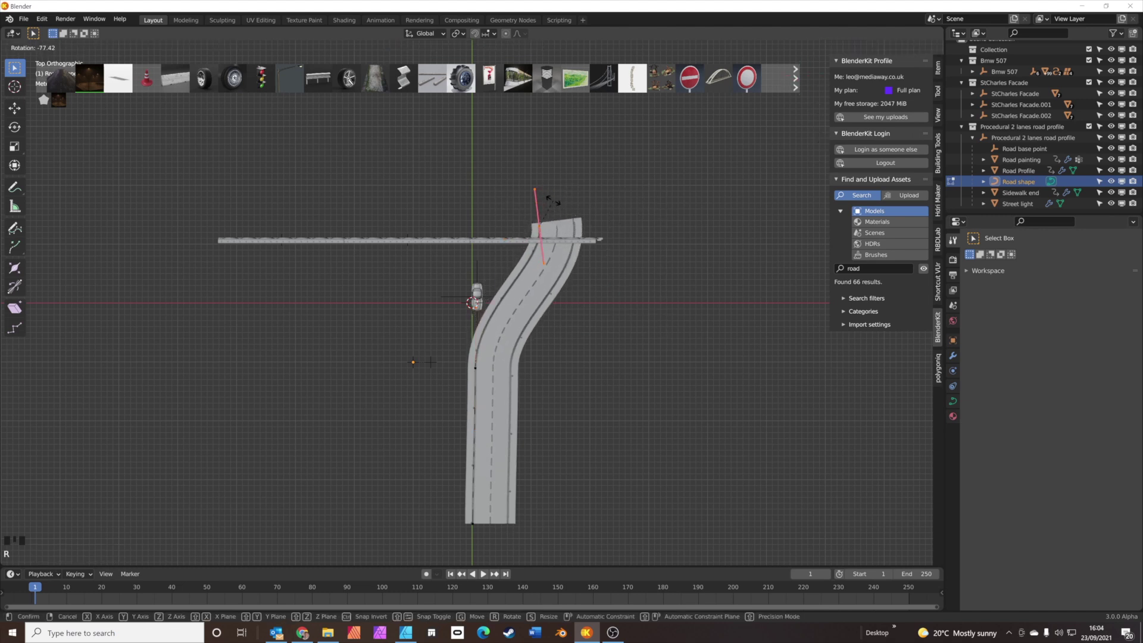
{"action": "left_click", "coordinate": [556, 196]}
{"action": "key", "text": "g"}
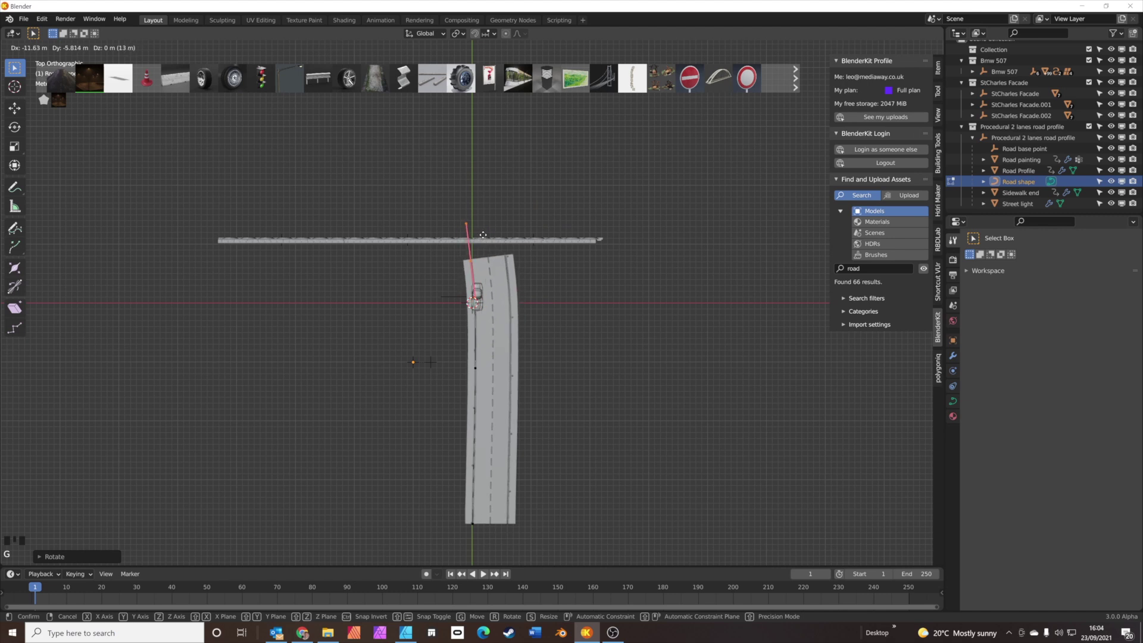
{"action": "left_click", "coordinate": [484, 238]}
{"action": "left_click", "coordinate": [539, 387]}
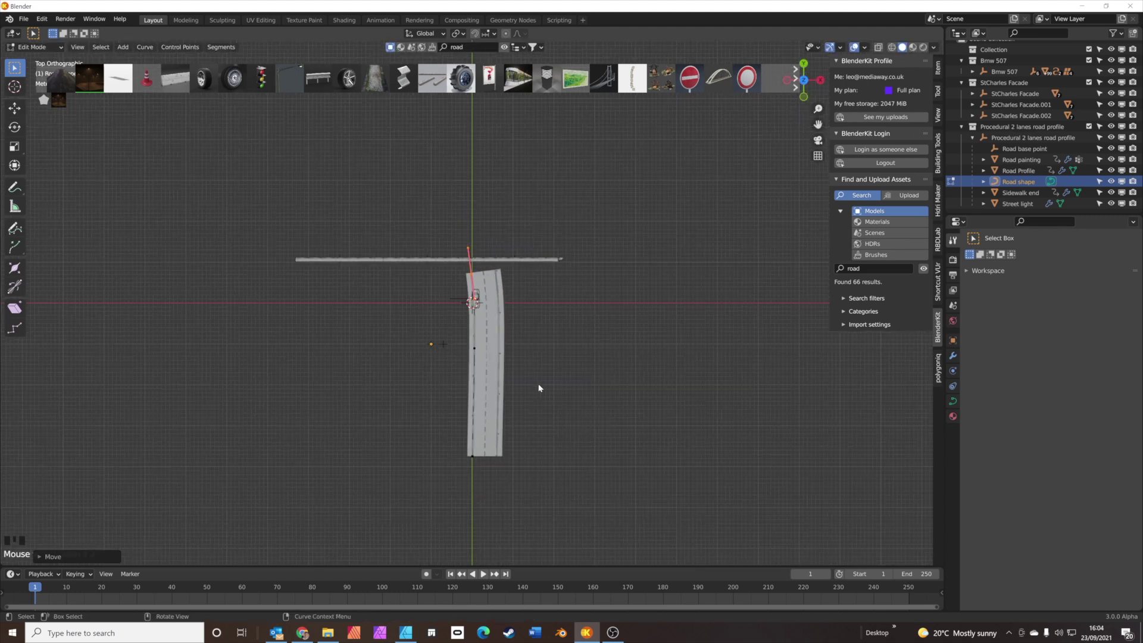
{"action": "left_click", "coordinate": [558, 293]}
{"action": "key", "text": "Tab"}
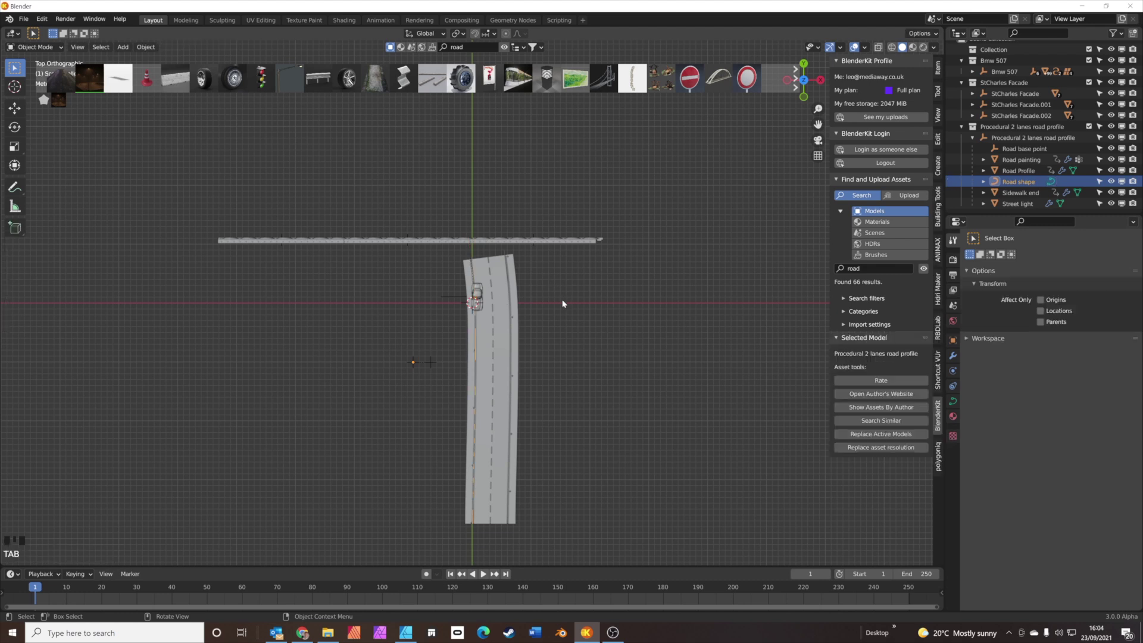
- Select the Procedural 2 lanes road profile with its whole hierarchy and move it under the car so the car stands on the road
{"action": "left_click", "coordinate": [1006, 138]}
{"action": "right_click", "coordinate": [1006, 140]}
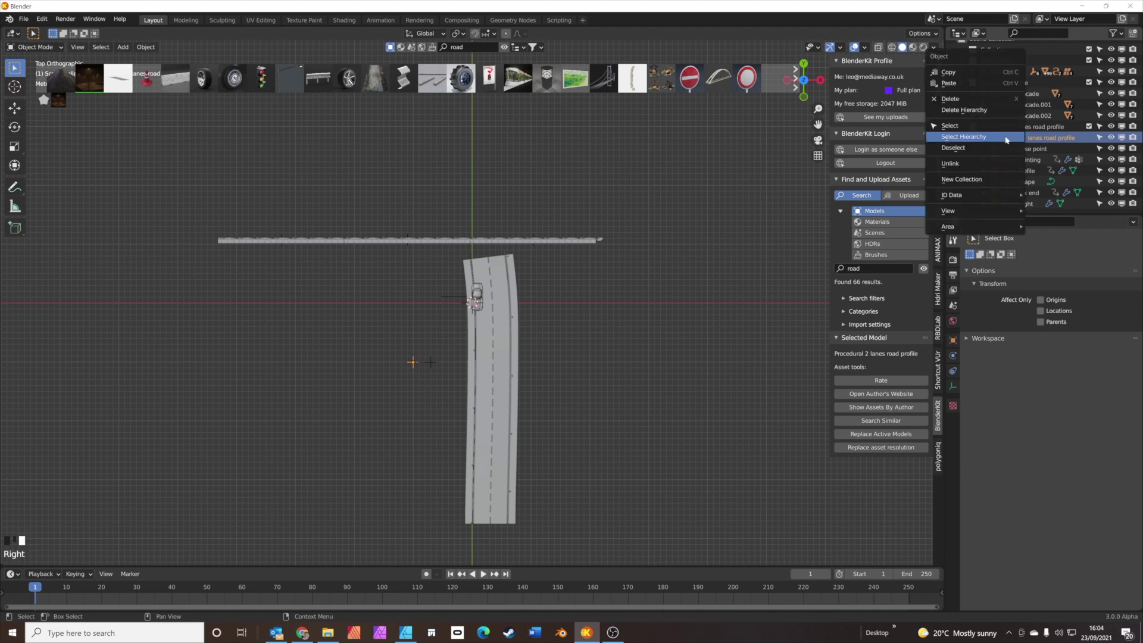
{"action": "left_click", "coordinate": [1003, 139]}
{"action": "key", "text": "g"}
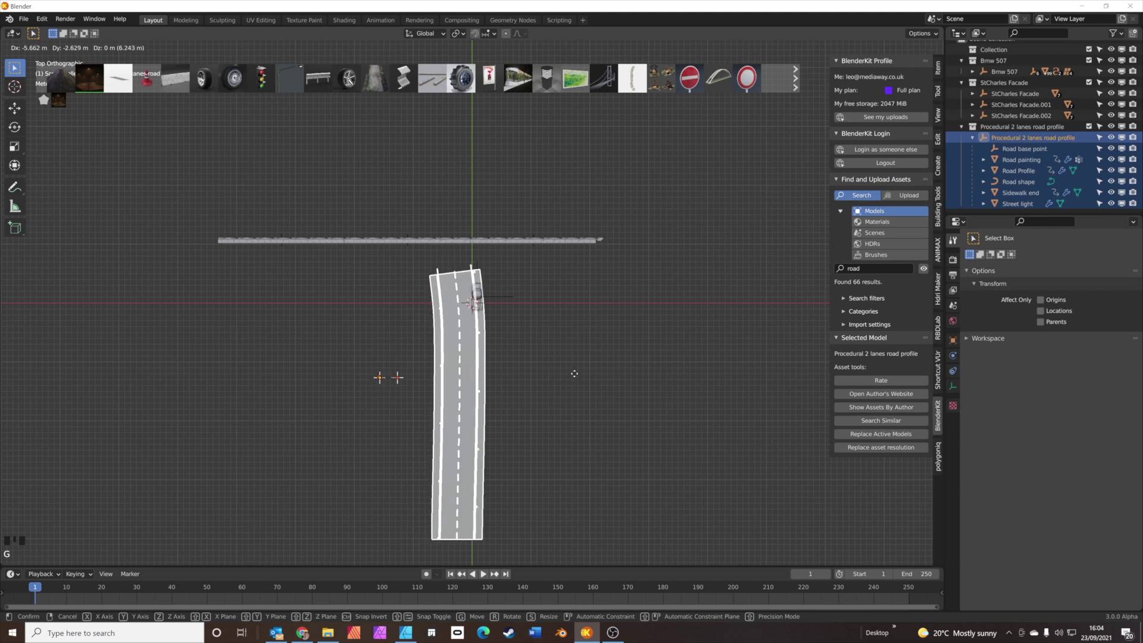
{"action": "left_click", "coordinate": [580, 373]}
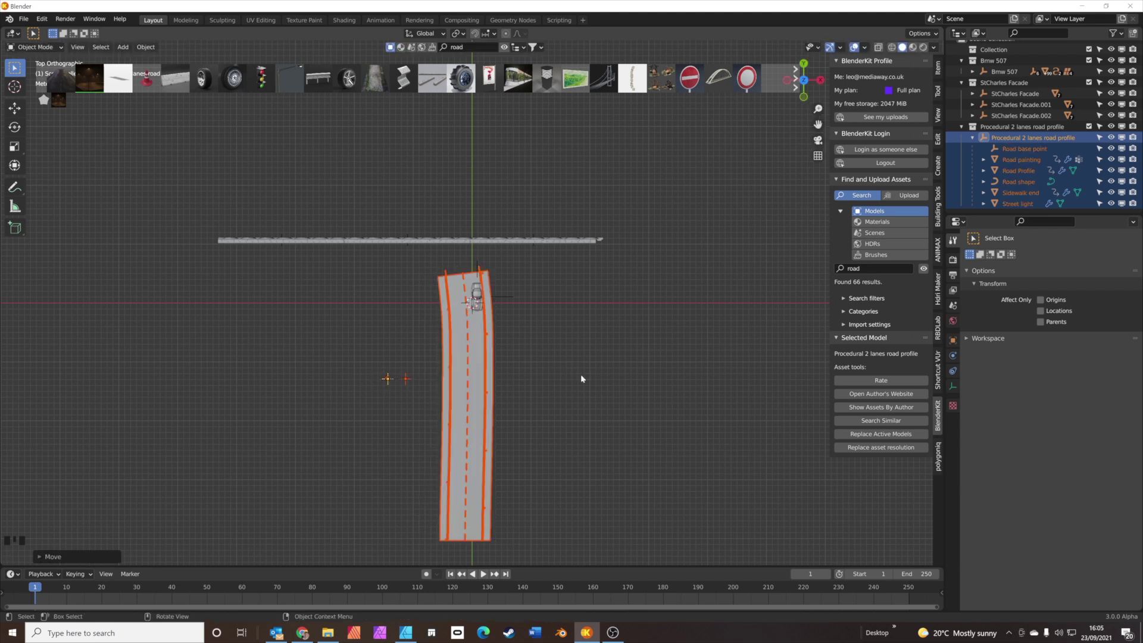
{"action": "left_click", "coordinate": [623, 355]}
{"action": "middle_click_drag", "start_coordinate": [623, 356], "coordinate": [619, 327]}
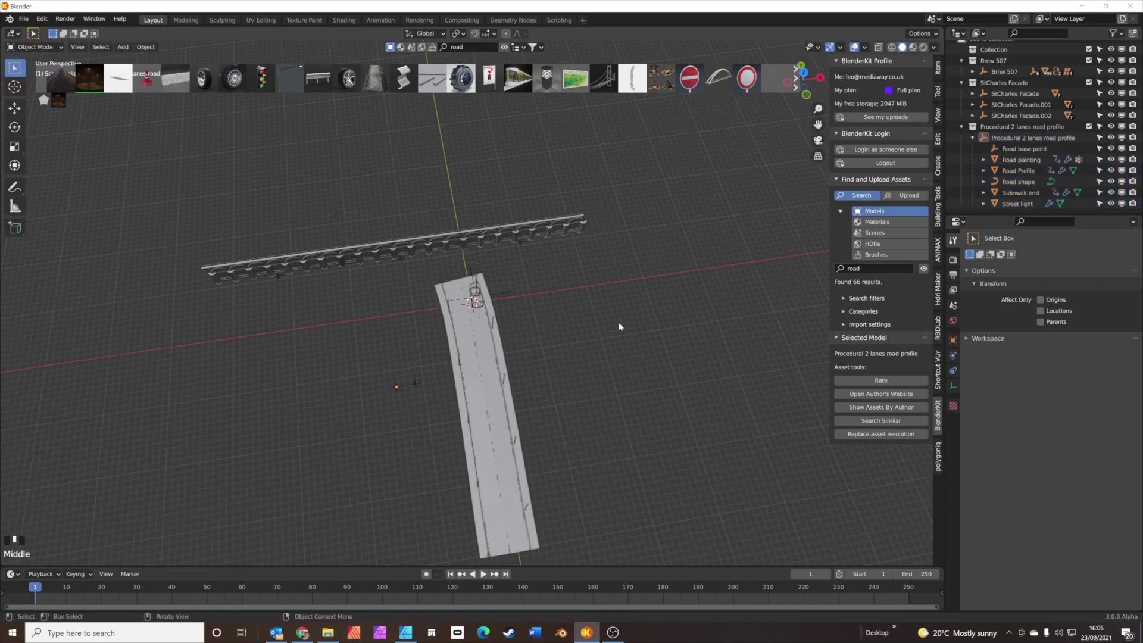
- Search the BlenderKit models for "lowpoly tree" and place the Lowpoly Tree (with random season) beside the road
{"action": "left_click", "coordinate": [864, 268]}
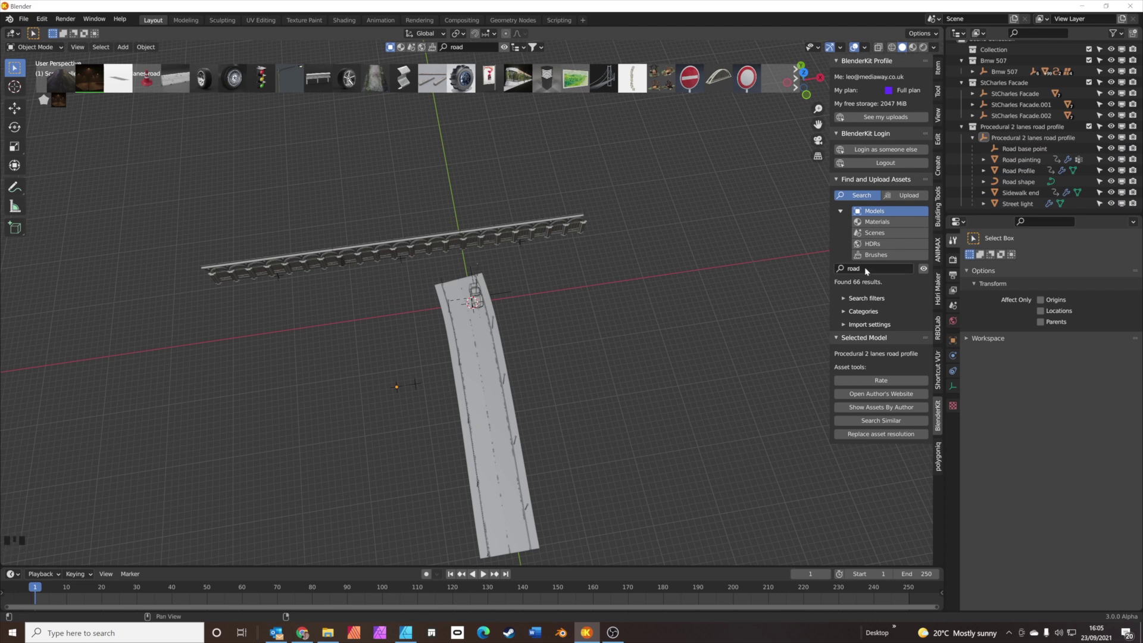
{"action": "key", "text": "BackSpace"}
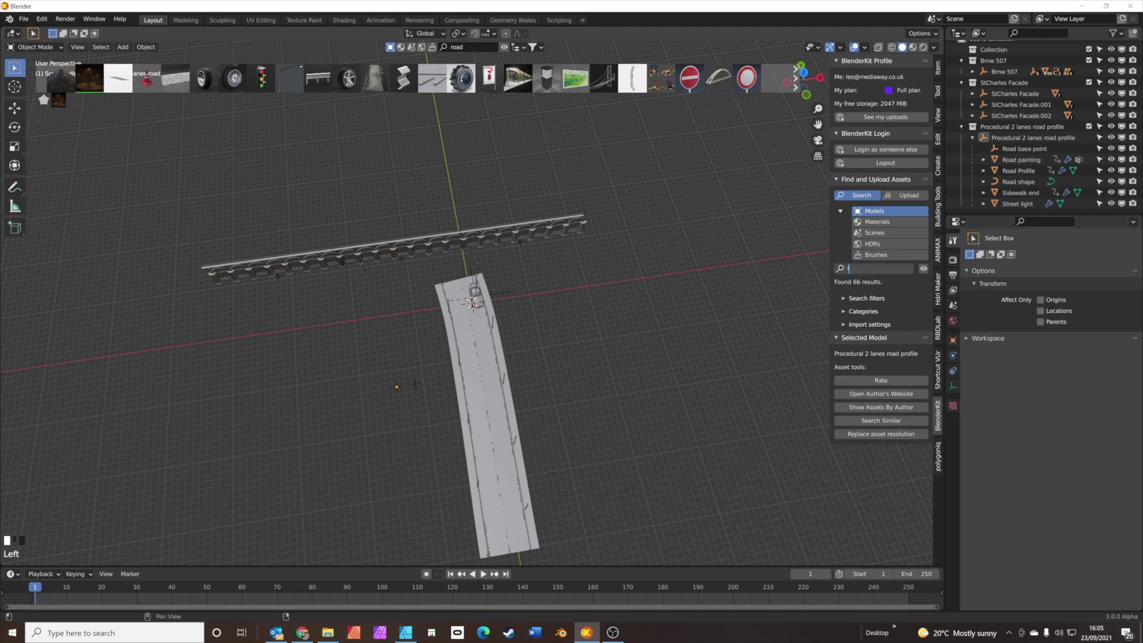
{"action": "type", "text": "lowpoly tree"}
{"action": "key", "text": "Return"}
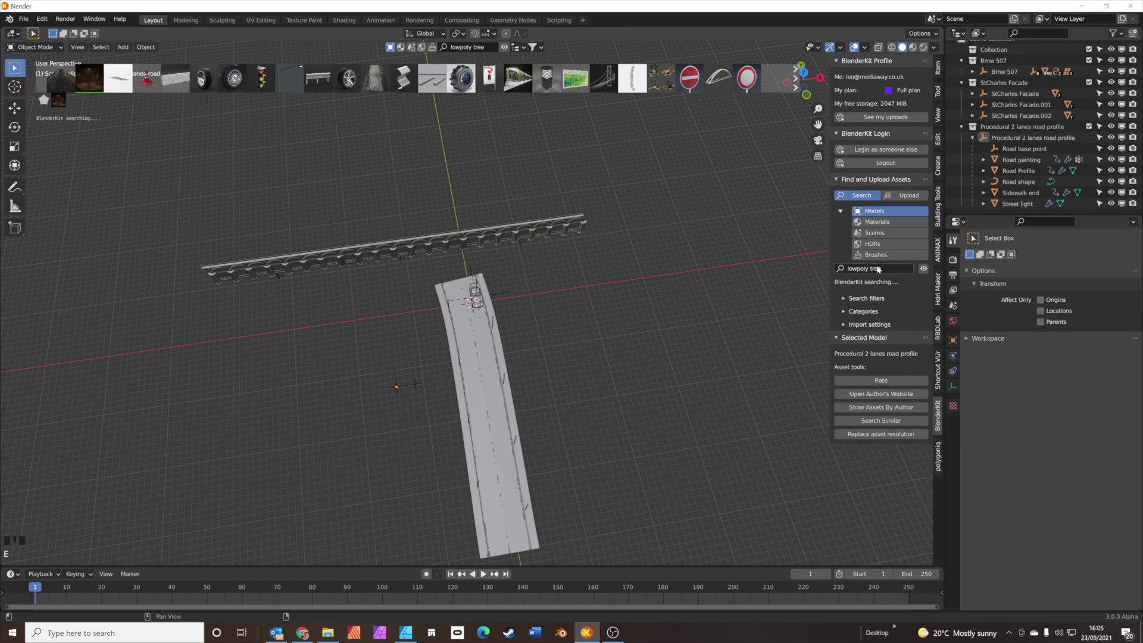
{"action": "mouse_move", "coordinate": [56, 87]}
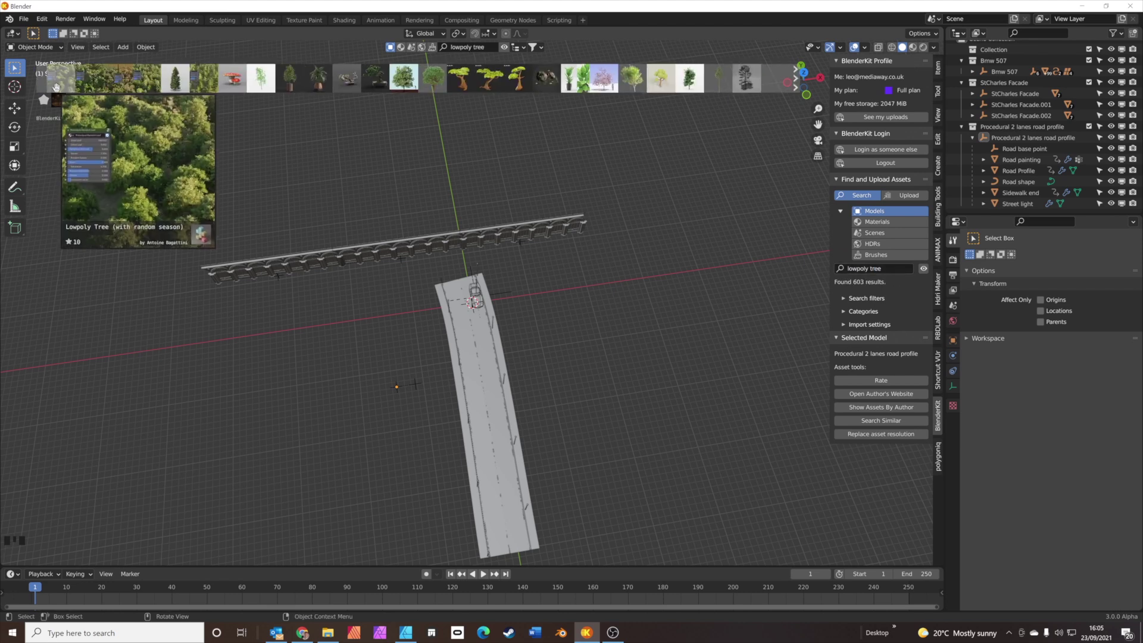
{"action": "left_click_drag", "start_coordinate": [55, 87], "coordinate": [712, 383]}
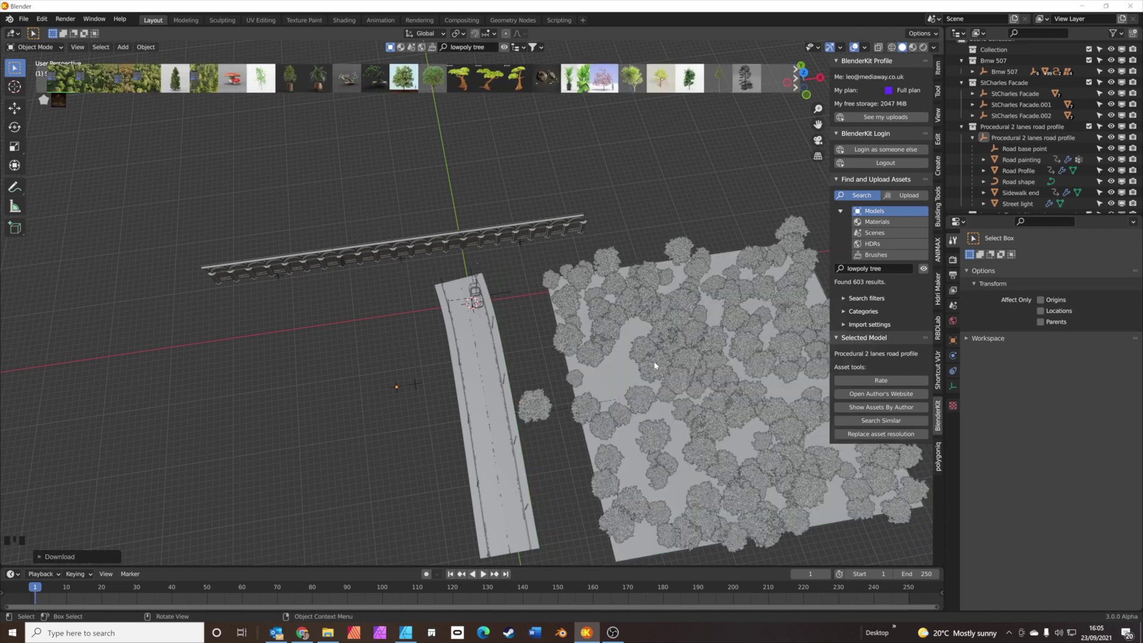
{"action": "middle_click_drag", "start_coordinate": [655, 365], "coordinate": [620, 356]}
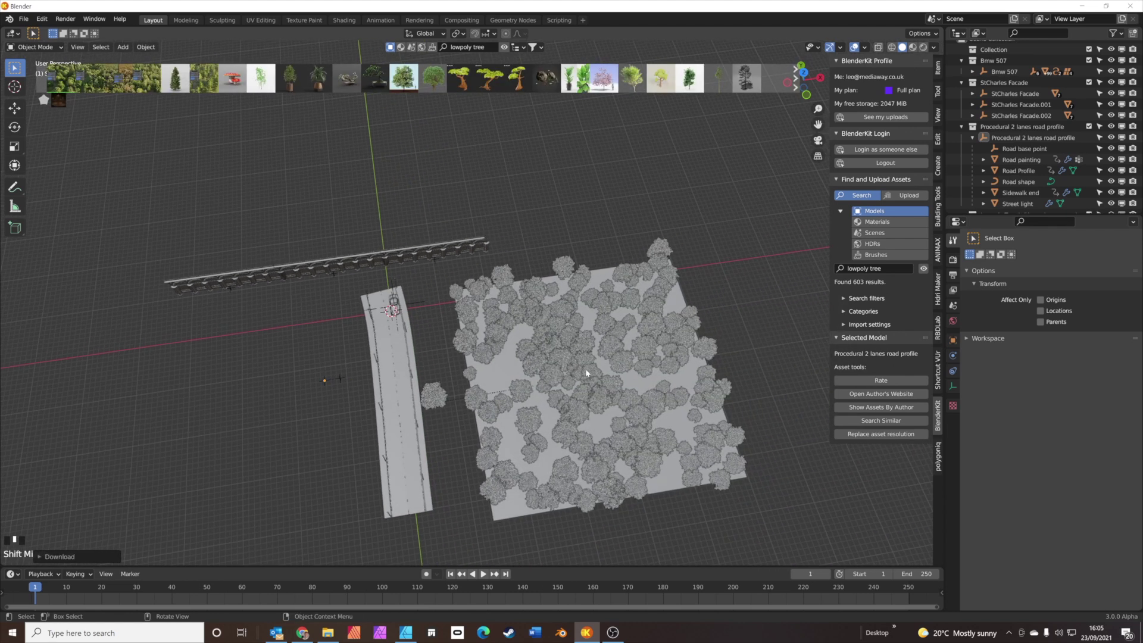
{"action": "left_click", "coordinate": [620, 355]}
{"action": "key", "text": "r"}
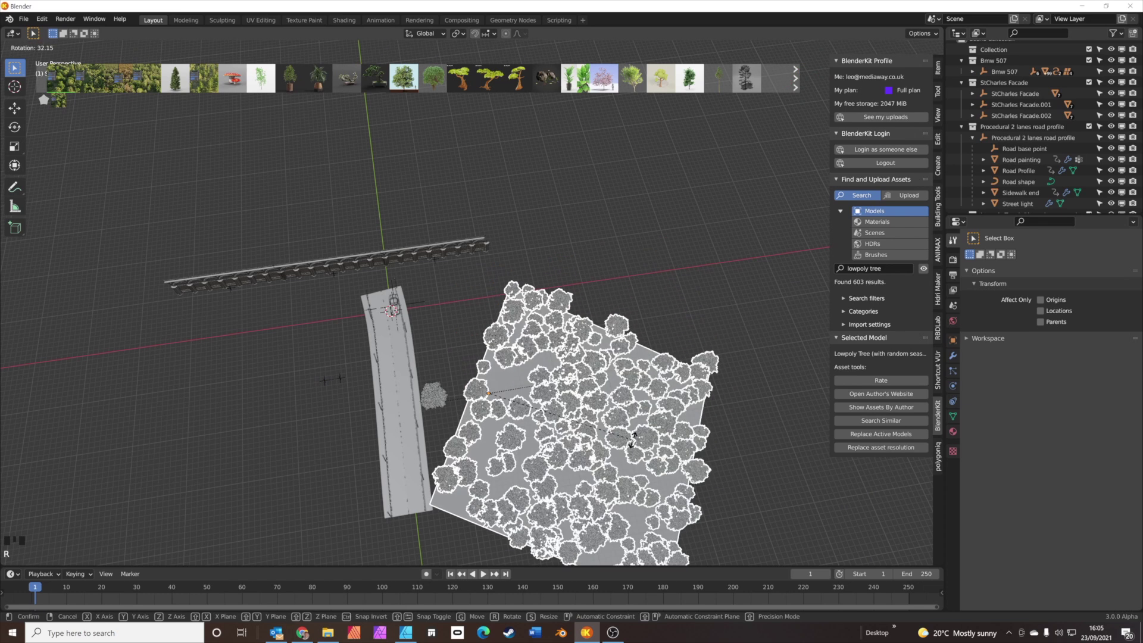
- Move the single tree beside the road about 60 m in X to the far side of the forest patch
{"action": "left_click", "coordinate": [428, 395]}
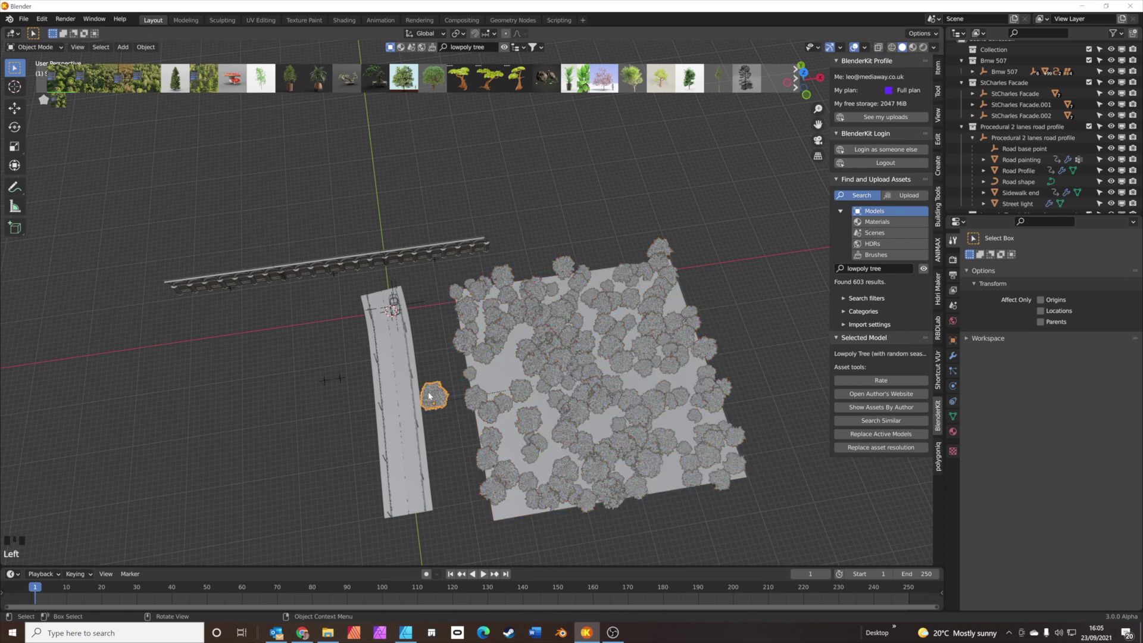
{"action": "key", "text": "g"}
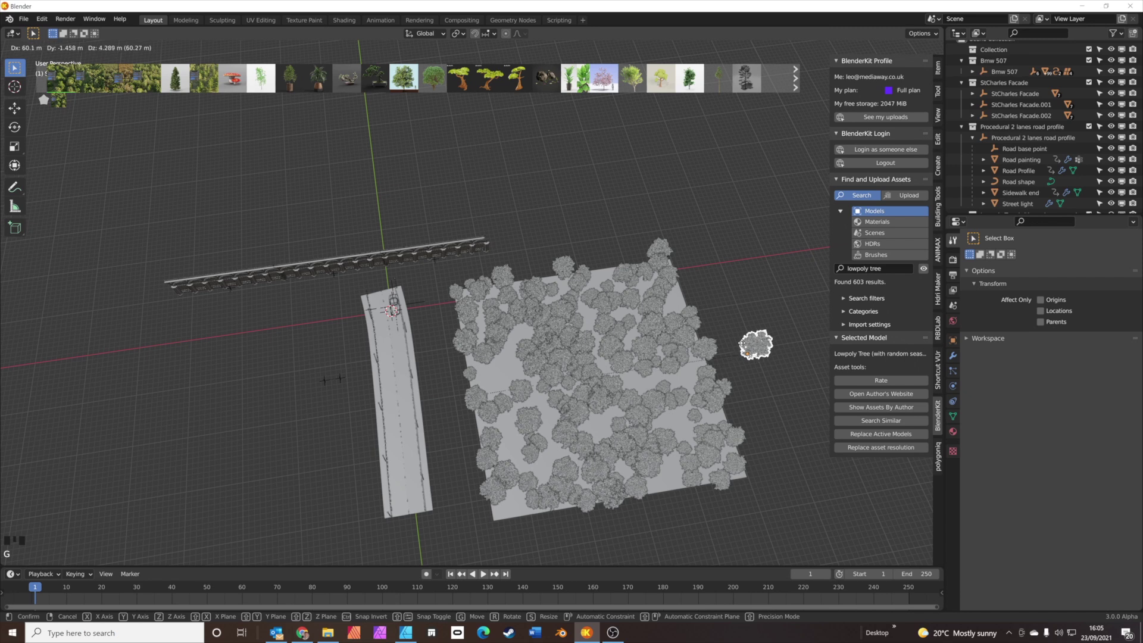
{"action": "left_click", "coordinate": [696, 341]}
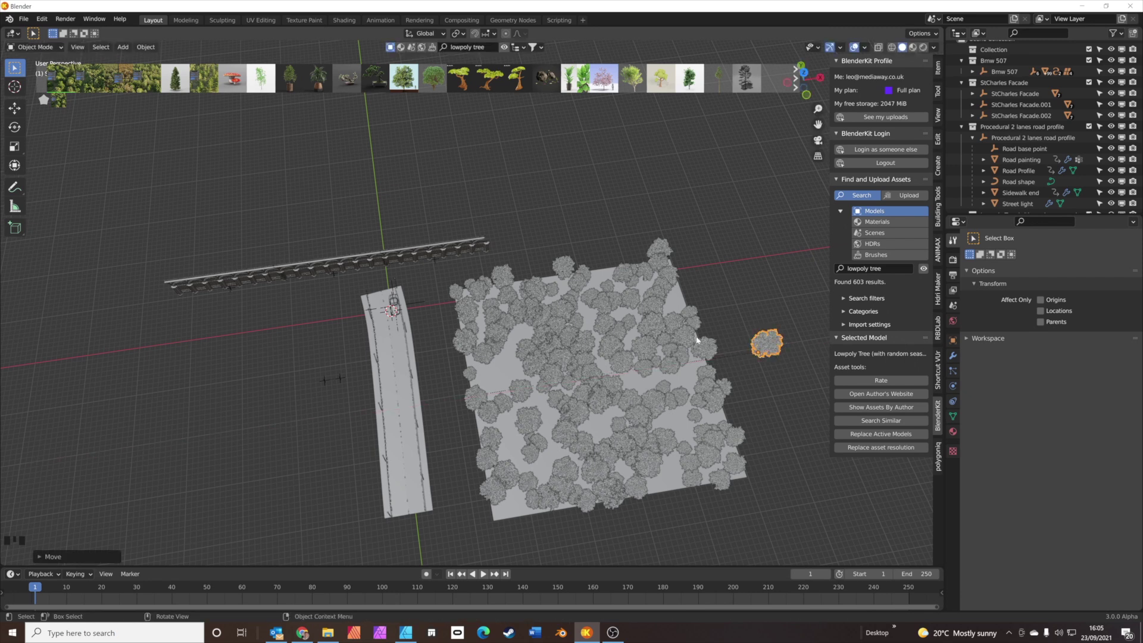
- Select the forest patch and move it in top view about 10 m in negative X and 3 m in Y, against the road's edge
{"action": "left_click", "coordinate": [630, 338]}
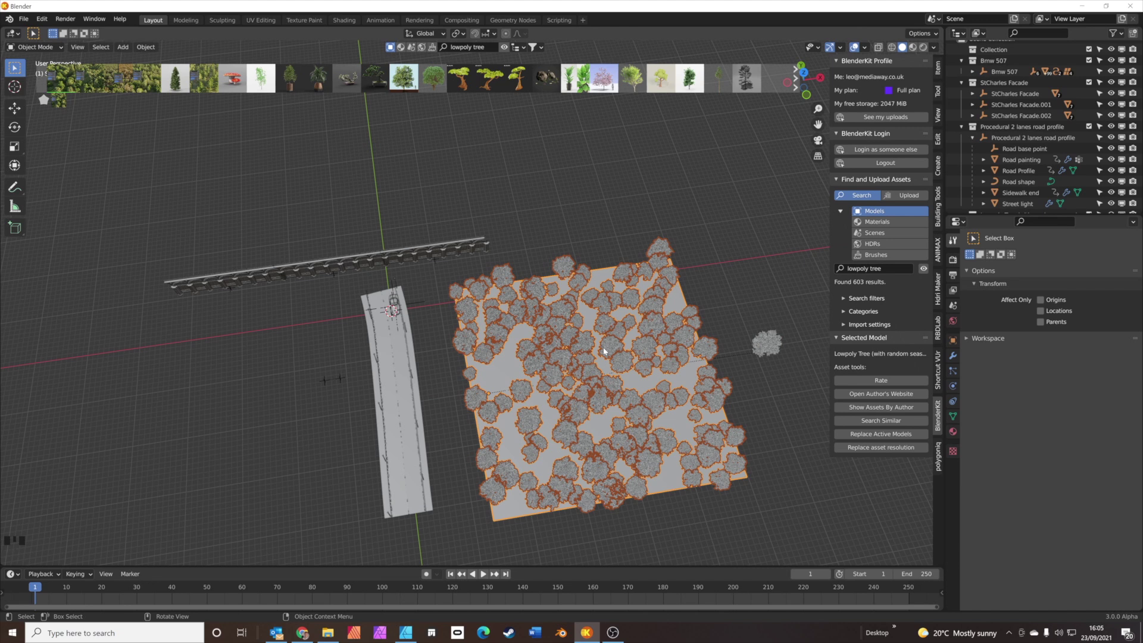
{"action": "left_click", "coordinate": [764, 345]}
{"action": "middle_click_drag", "start_coordinate": [694, 403], "coordinate": [527, 406]}
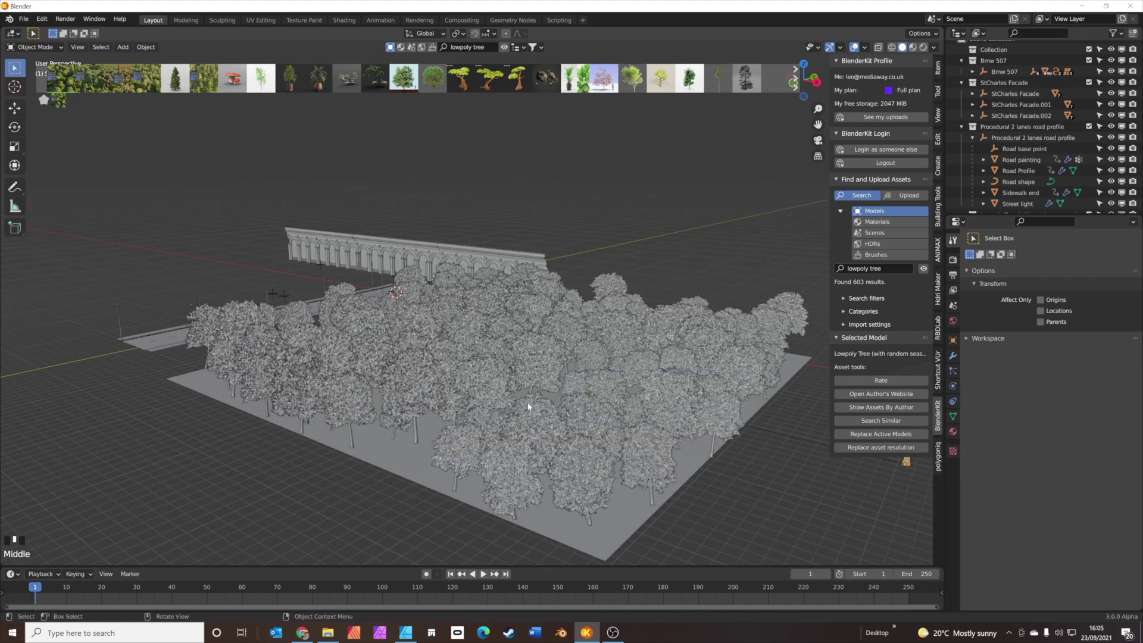
{"action": "left_click", "coordinate": [509, 411]}
{"action": "middle_click_drag", "start_coordinate": [462, 418], "coordinate": [482, 343]}
{"action": "key", "text": "KP_7"}
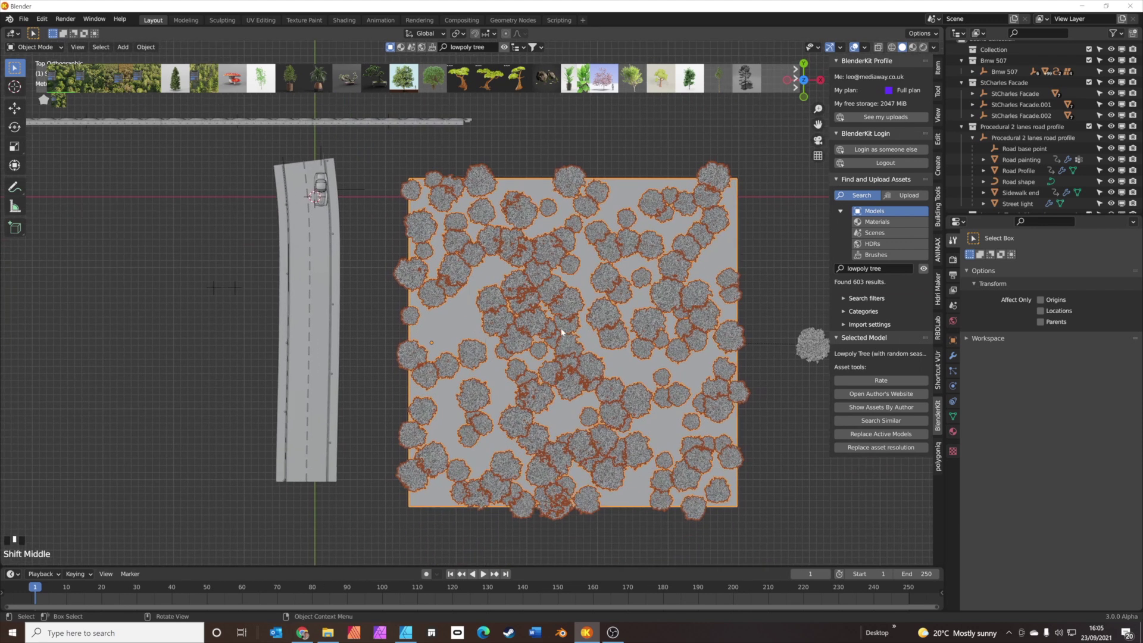
{"action": "key", "text": "g"}
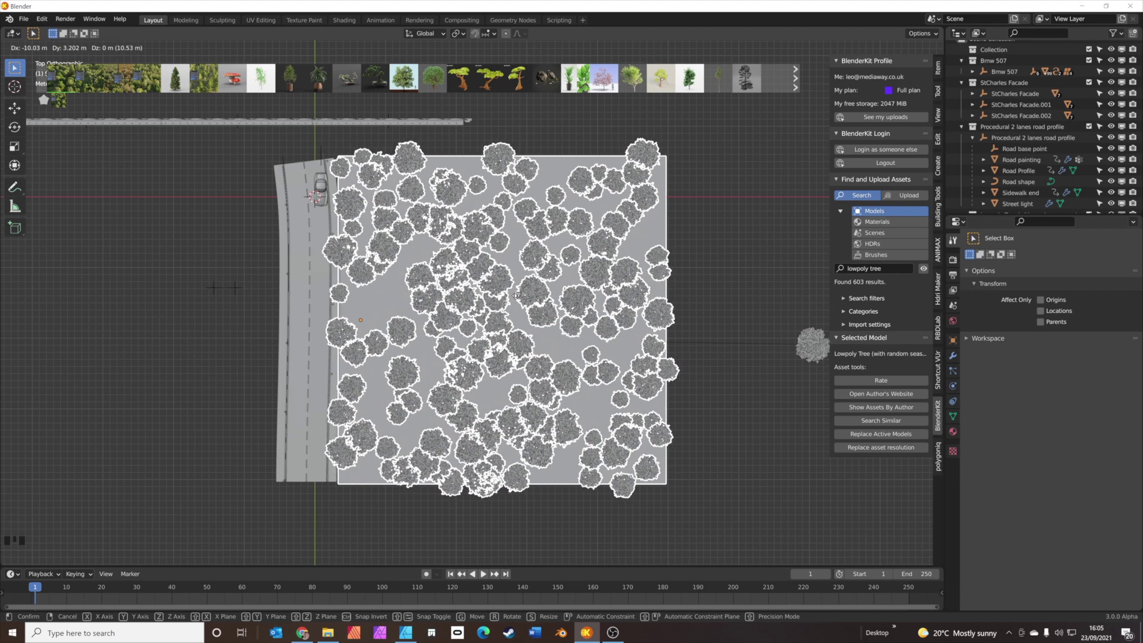
{"action": "left_click", "coordinate": [515, 296]}
{"action": "middle_click_drag", "start_coordinate": [445, 356], "coordinate": [318, 360]}
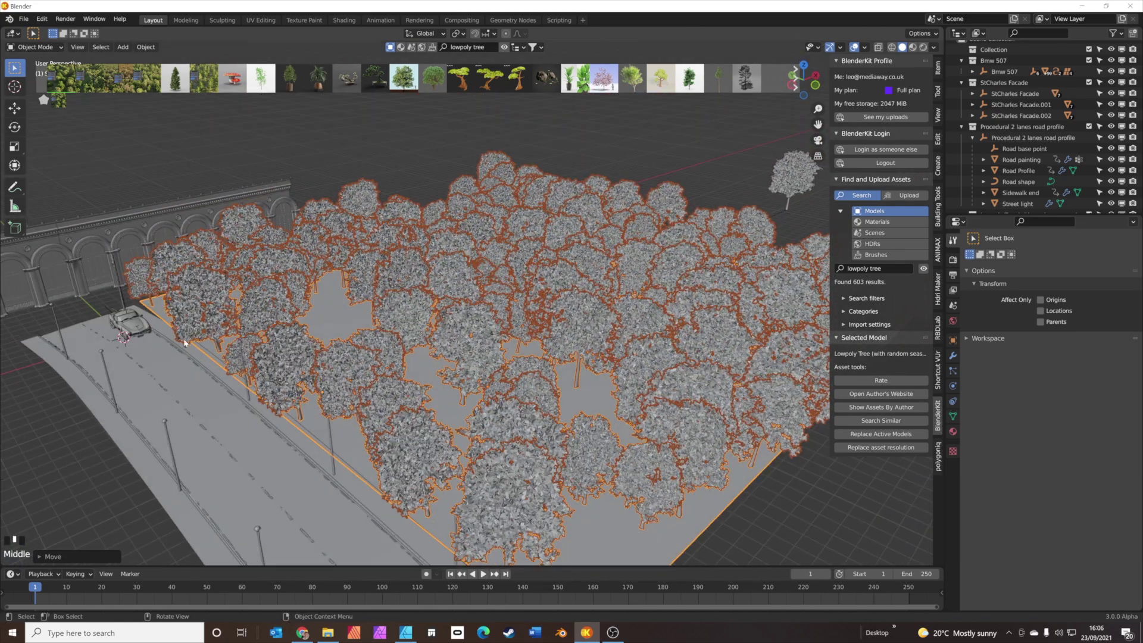
- Select the BMW 507 and move it along the global Y axis in the negative direction, further down the road beside the forest
{"action": "middle_click_drag", "start_coordinate": [159, 333], "coordinate": [145, 376]}
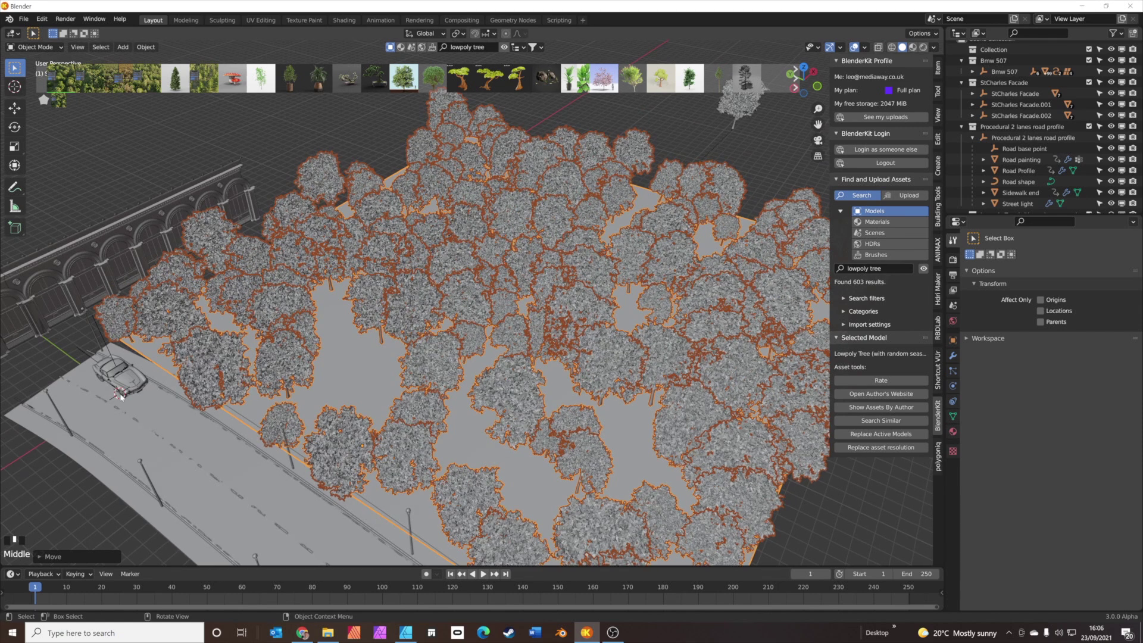
{"action": "double_click", "coordinate": [119, 386]}
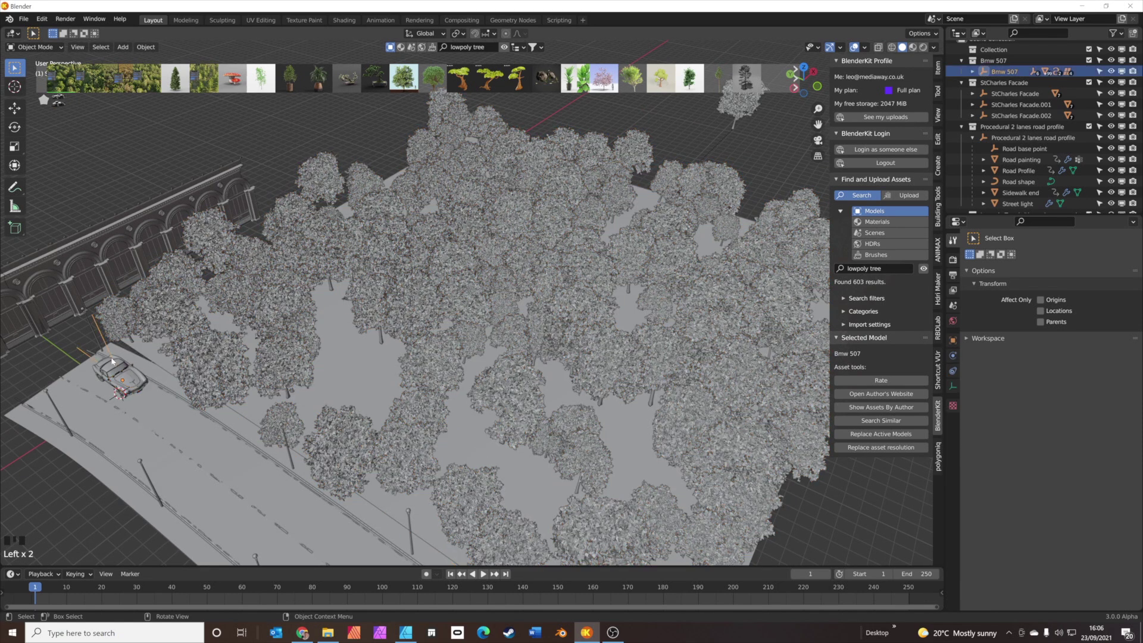
{"action": "middle_click_drag", "start_coordinate": [122, 359], "coordinate": [205, 324]}
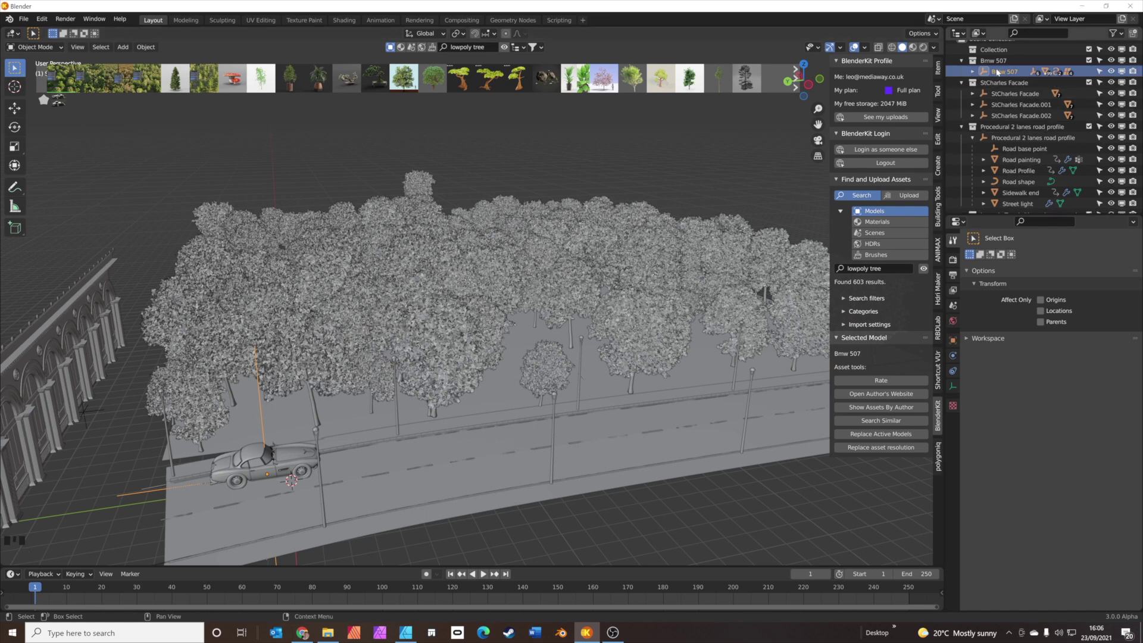
{"action": "key", "text": "g"}
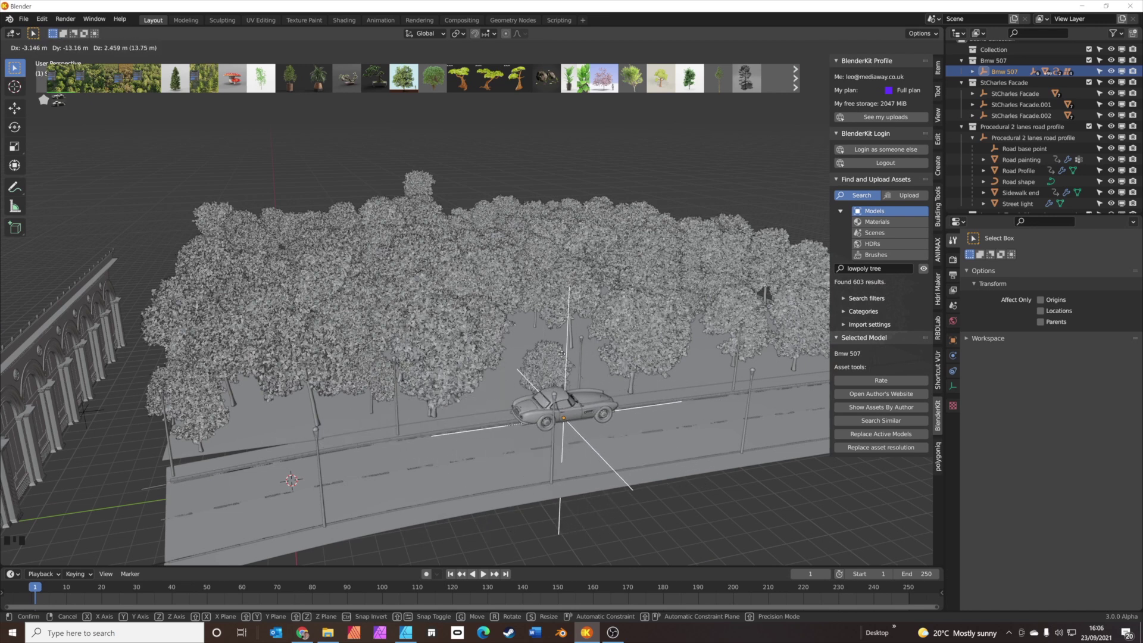
{"action": "key", "text": "y"}
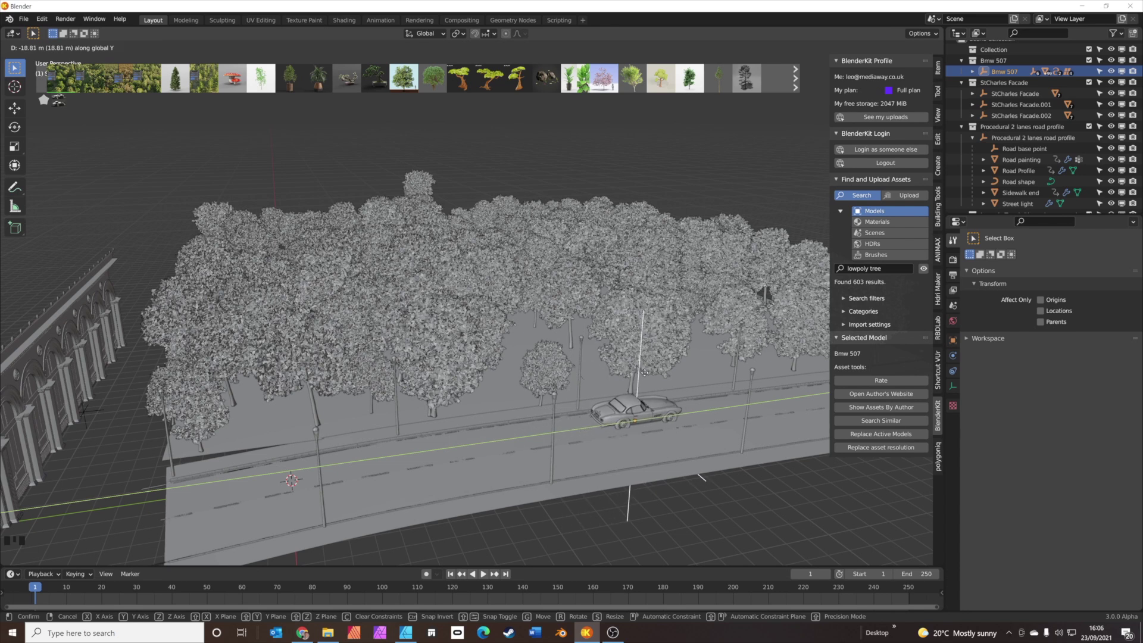
{"action": "left_click", "coordinate": [605, 377]}
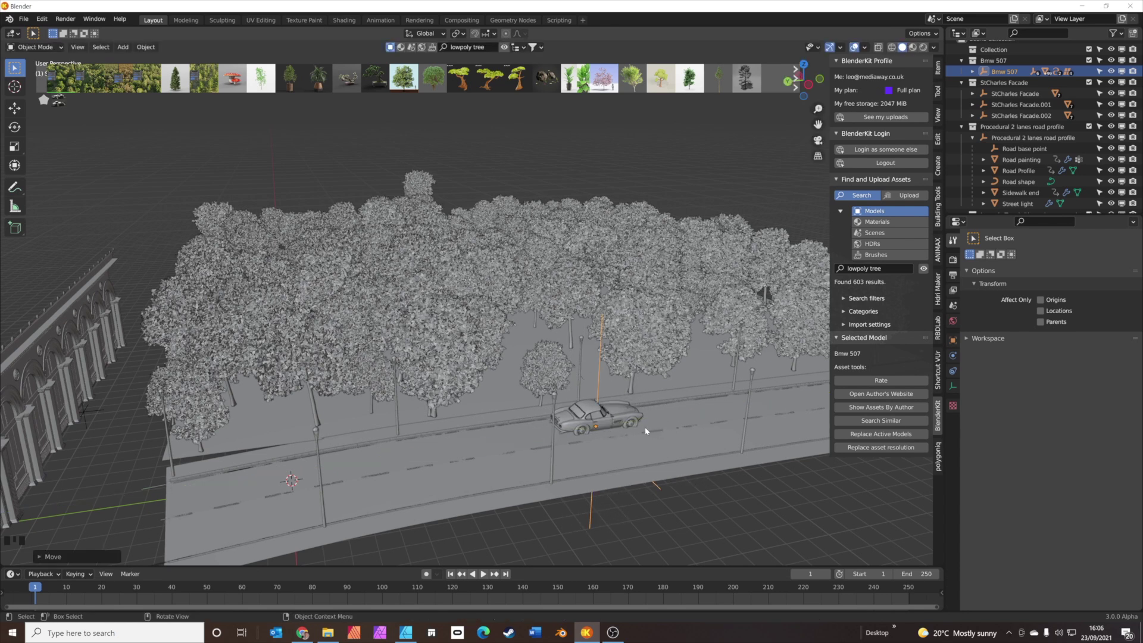
- Raise the BMW 507 about 0.2 m in Z so its sunken wheels sit on the road surface
{"action": "middle_click_drag", "start_coordinate": [646, 430], "coordinate": [256, 388]}
{"action": "scroll", "coordinate": [603, 418], "scroll_direction": "up", "scroll_amount": 4}
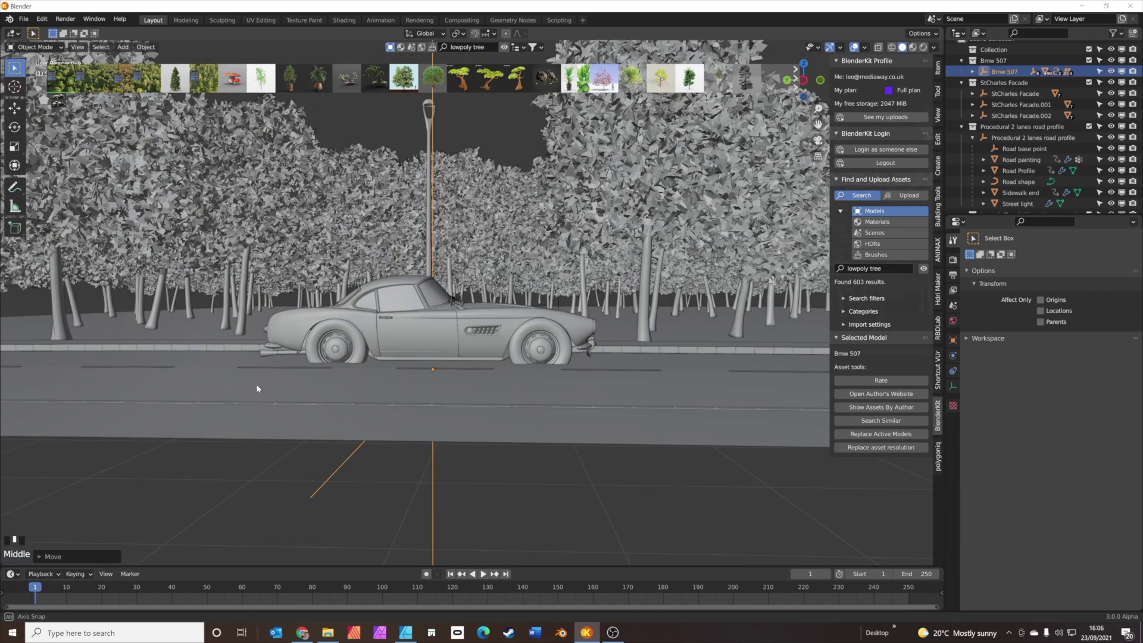
{"action": "key", "text": "g"}
{"action": "key", "text": "z"}
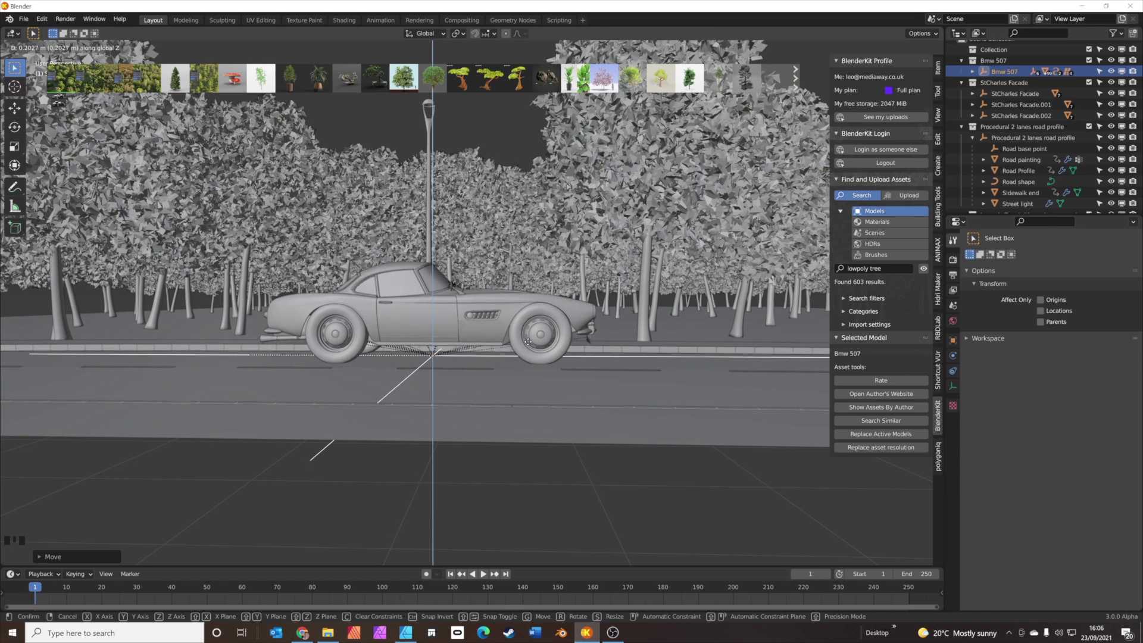
{"action": "left_click", "coordinate": [528, 344]}
- In front view, rotate the BMW 507 by less than 1° so both front wheels follow the slope of the road
{"action": "middle_click_drag", "start_coordinate": [528, 343], "coordinate": [626, 376]}
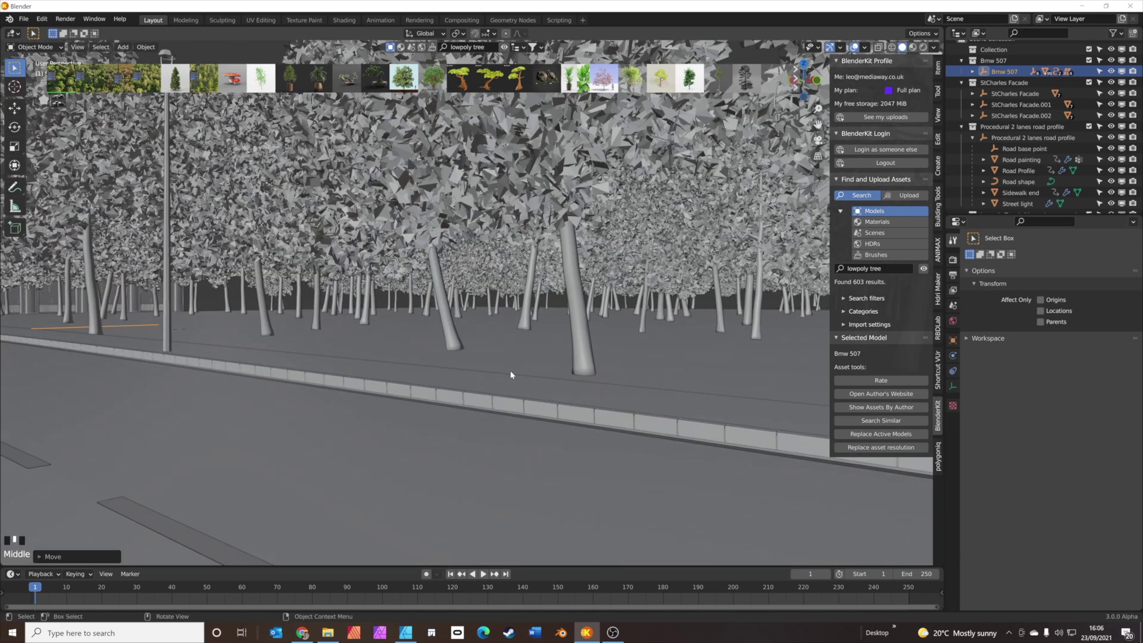
{"action": "key", "text": "KP_1"}
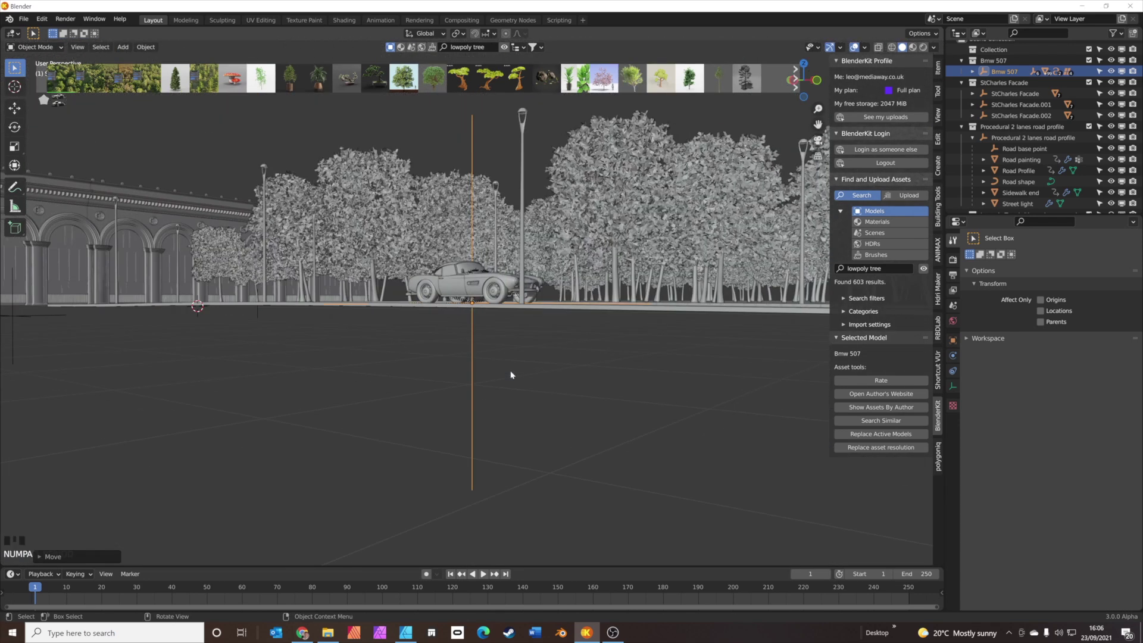
{"action": "middle_click_drag", "start_coordinate": [559, 316], "coordinate": [517, 306]}
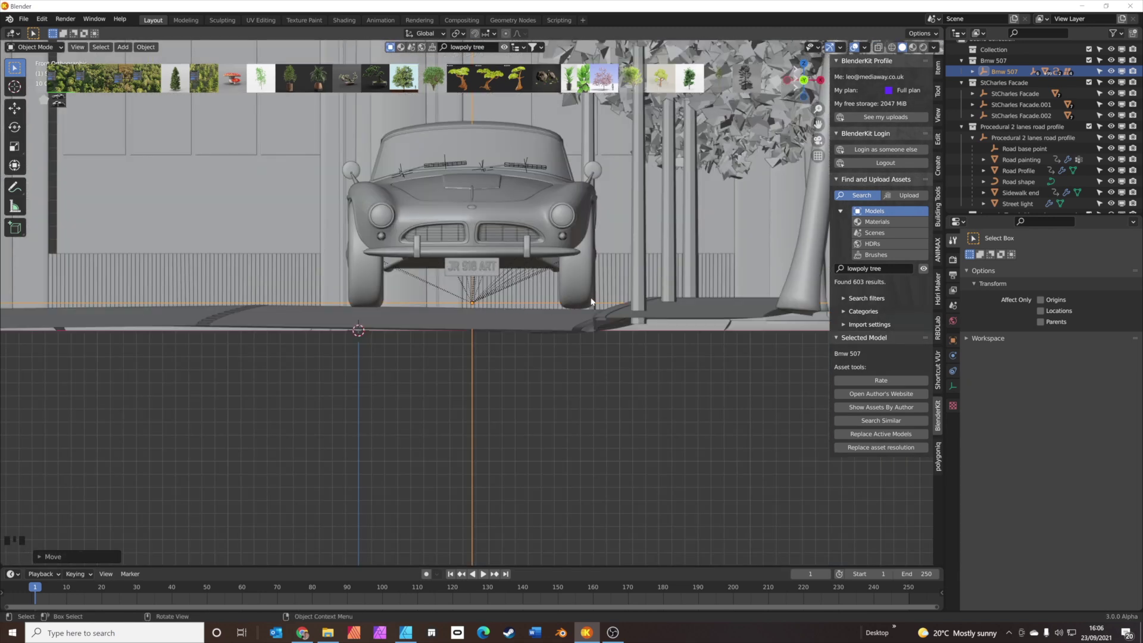
{"action": "key", "text": "r"}
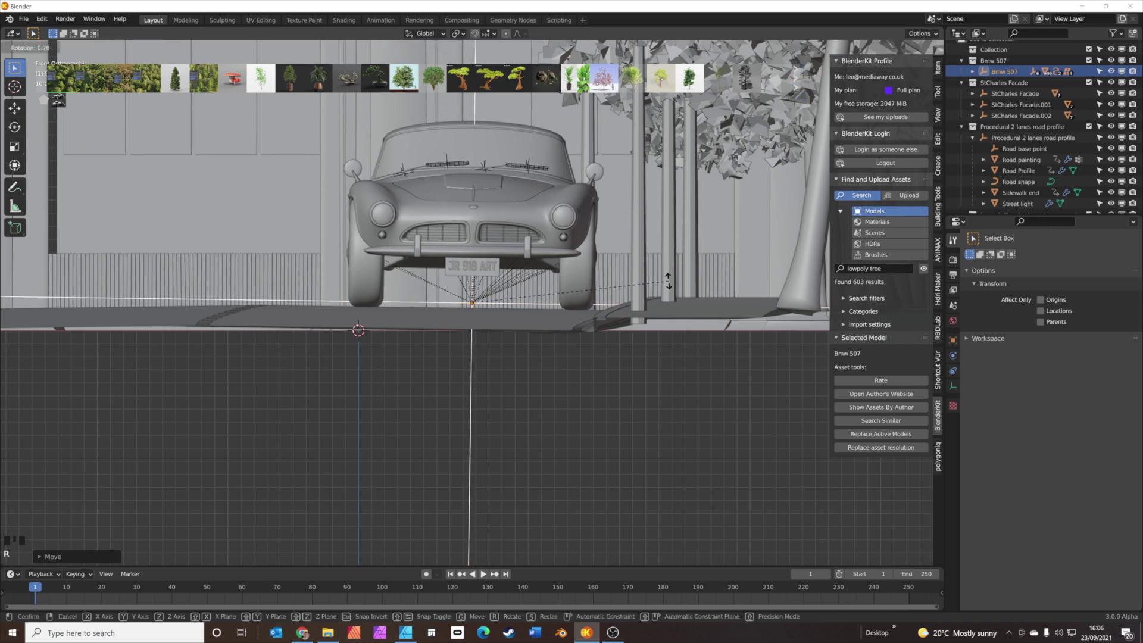
{"action": "left_click", "coordinate": [667, 281]}
- Add a camera to the scene
{"action": "middle_click_drag", "start_coordinate": [565, 284], "coordinate": [513, 304]}
{"action": "scroll", "coordinate": [599, 303], "scroll_direction": "down", "scroll_amount": 8}
{"action": "scroll", "coordinate": [515, 325], "scroll_direction": "up", "scroll_amount": 4}
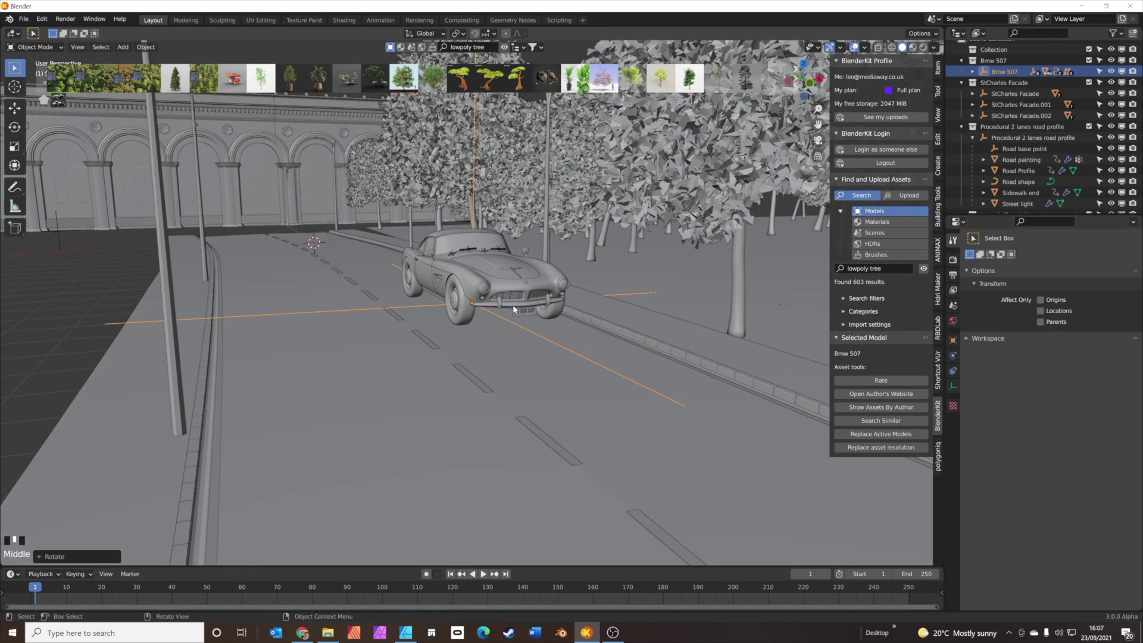
{"action": "key", "text": "shift+a"}
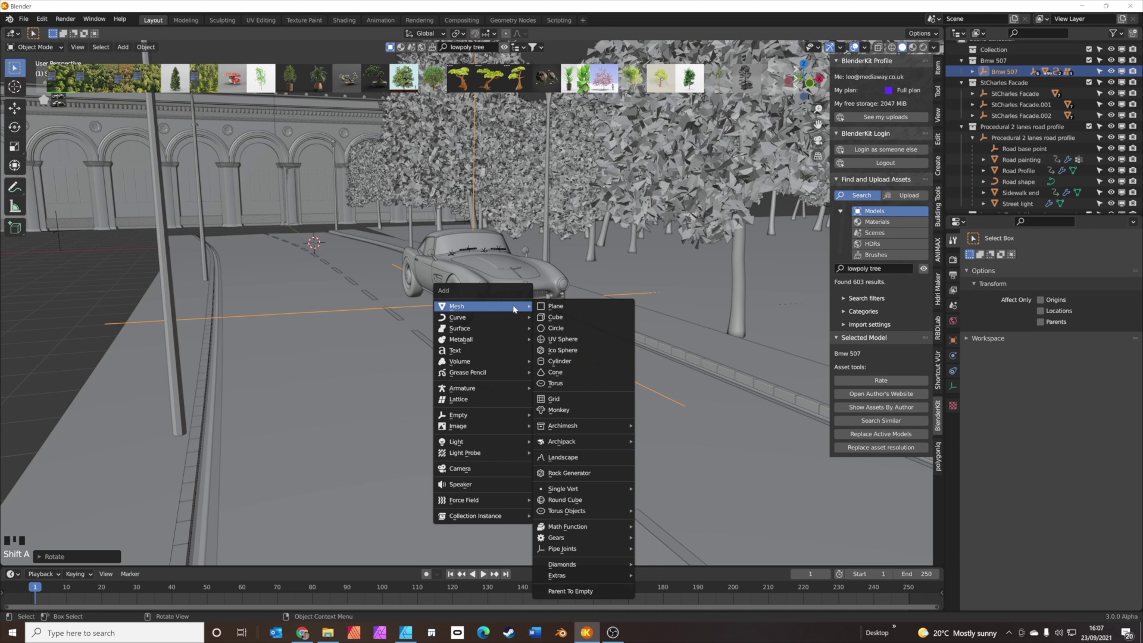
{"action": "left_click", "coordinate": [505, 468]}
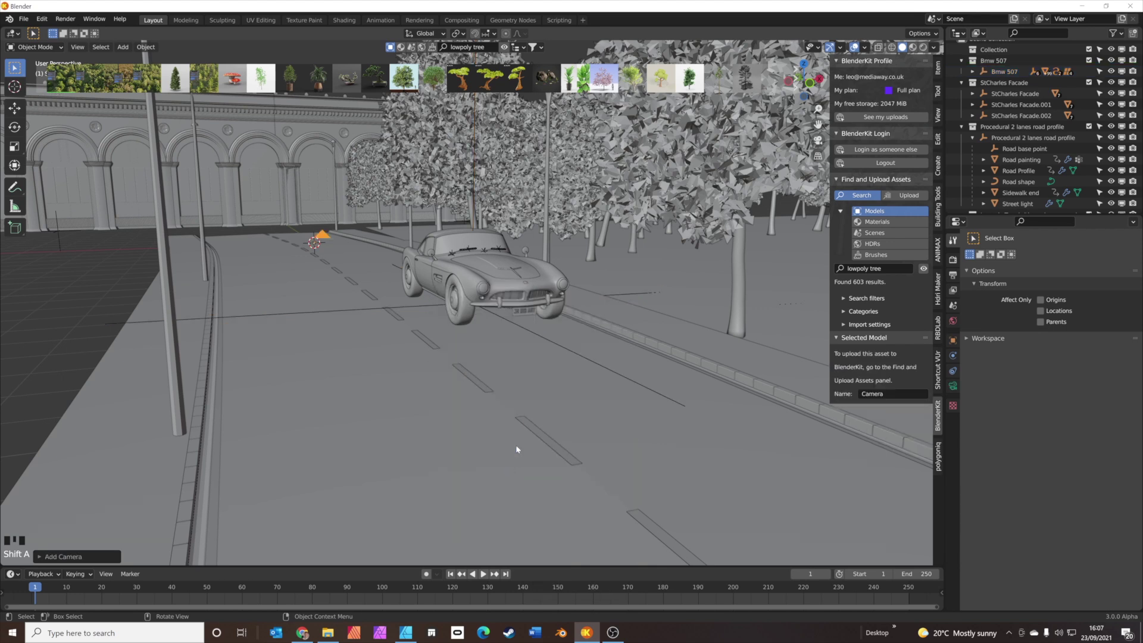
- Frame the BMW 507 from a low front three-quarter angle and align the new camera to this view
{"action": "middle_click_drag", "start_coordinate": [531, 388], "coordinate": [510, 330]}
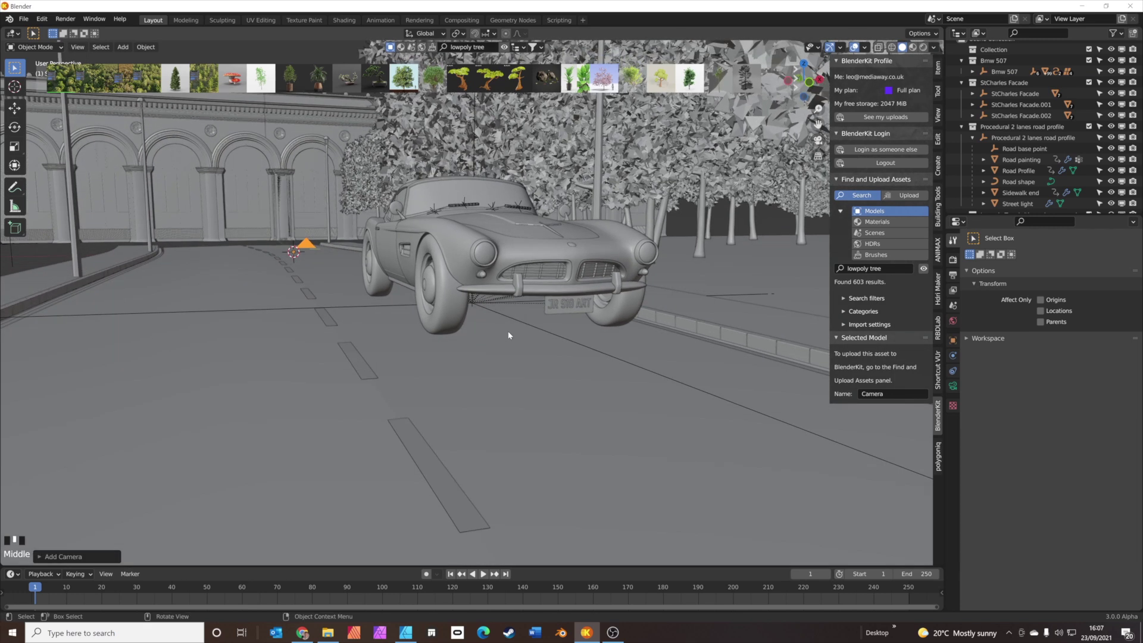
{"action": "scroll", "coordinate": [521, 323], "scroll_direction": "up", "scroll_amount": 2}
{"action": "middle_click_drag", "start_coordinate": [528, 307], "coordinate": [515, 315], "text": "shift"}
{"action": "key", "text": "ctrl"}
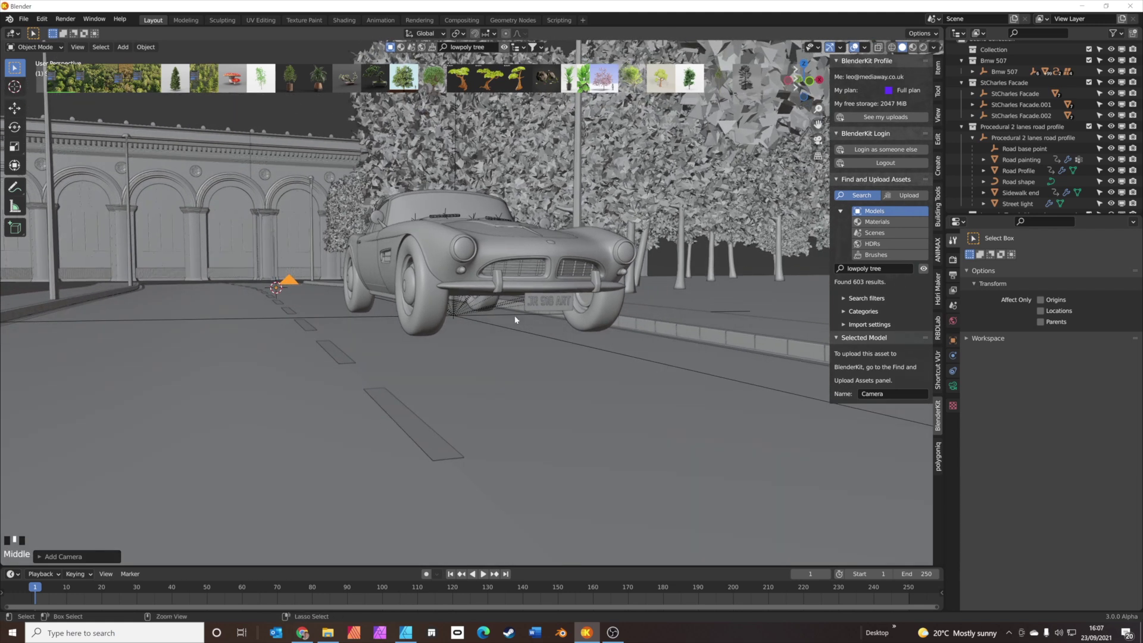
{"action": "key", "text": "ctrl+alt+KP_0"}
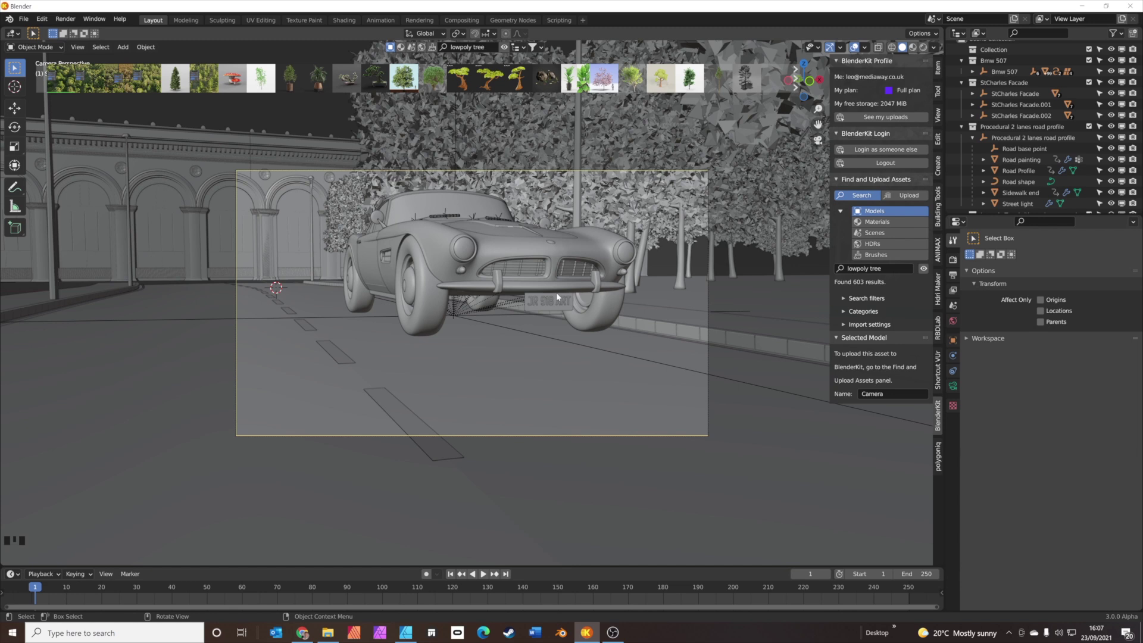
- Reposition the camera with walk navigation until the whole car sits inside the frame, with the facades and forest behind it
{"action": "key", "text": "shift+grave"}
{"action": "mouse_move", "coordinate": [572, 321]}
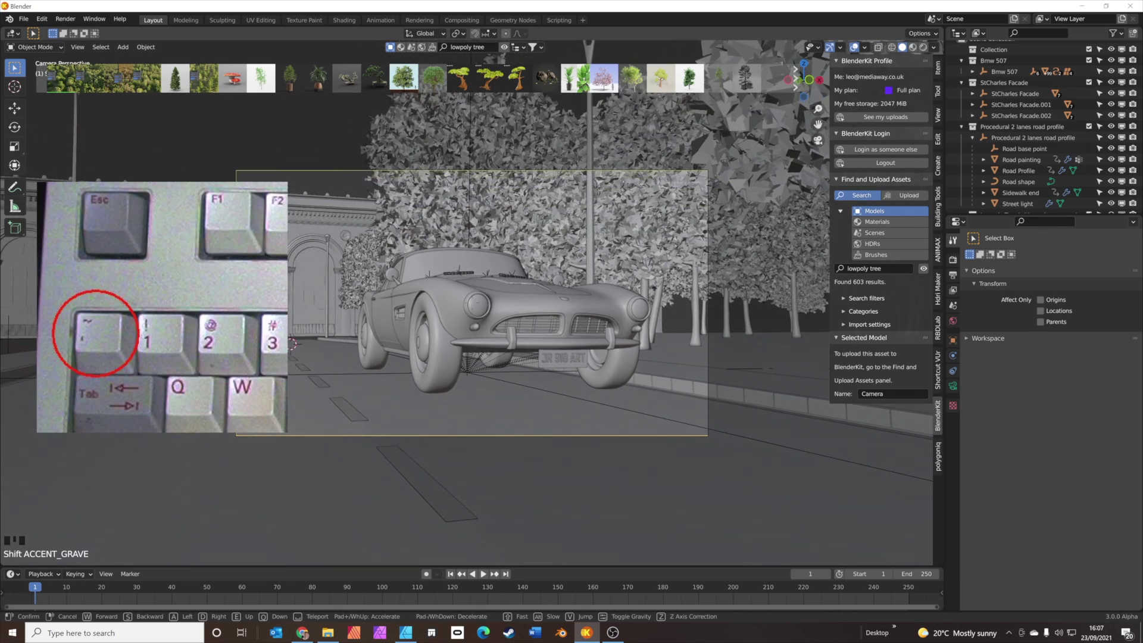
{"action": "key", "text": "w"}
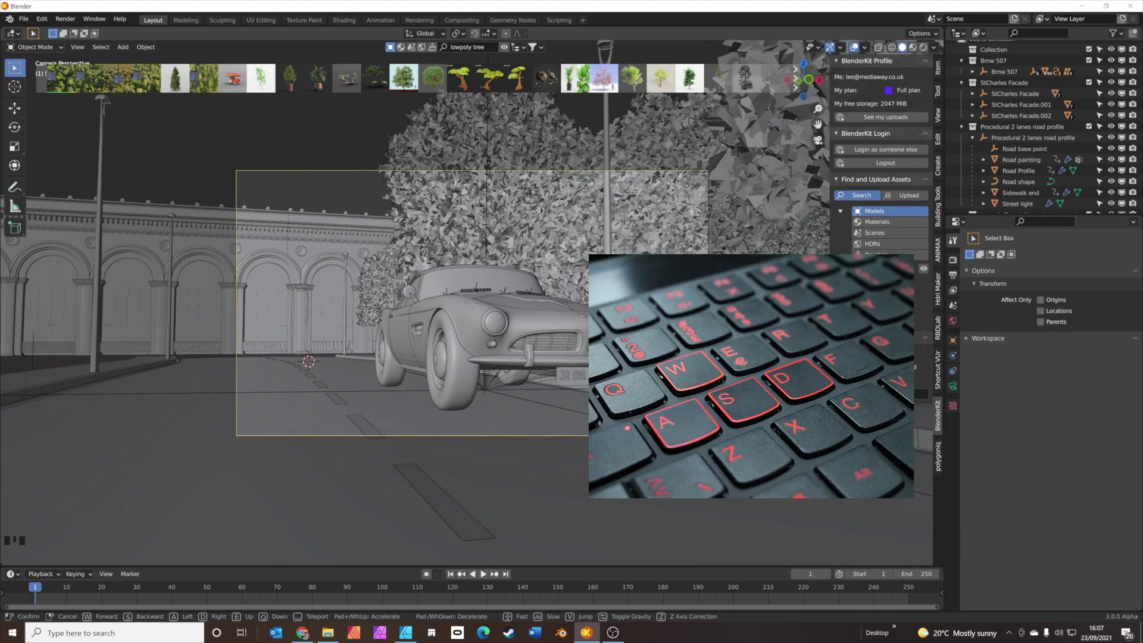
{"action": "key", "text": "d"}
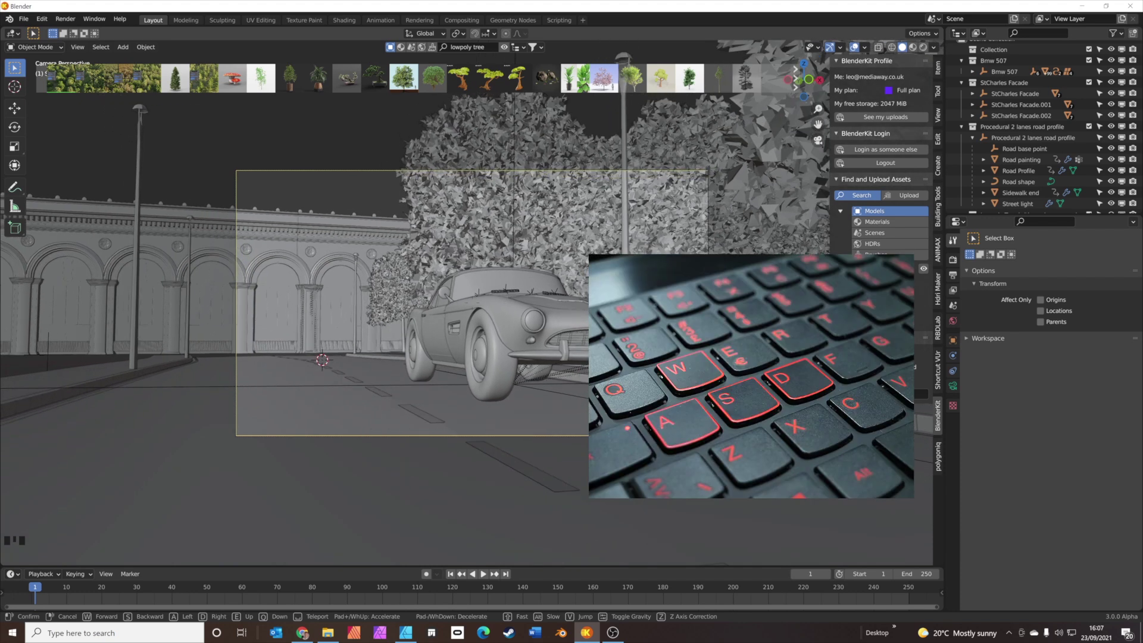
{"action": "key", "text": "d"}
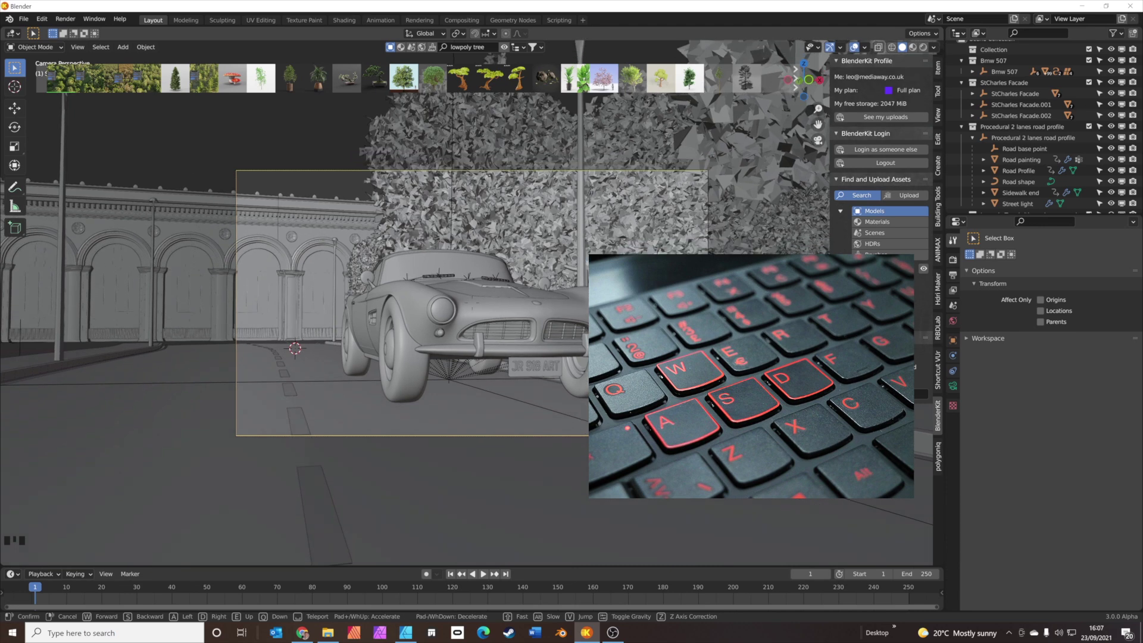
{"action": "key", "text": "a"}
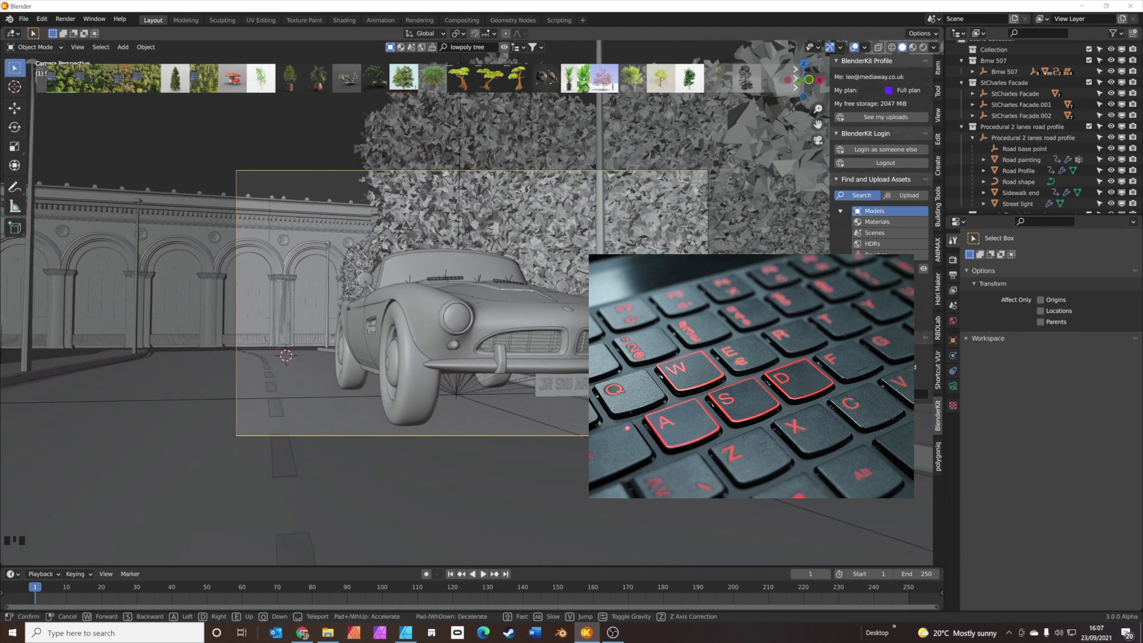
{"action": "key", "text": "e"}
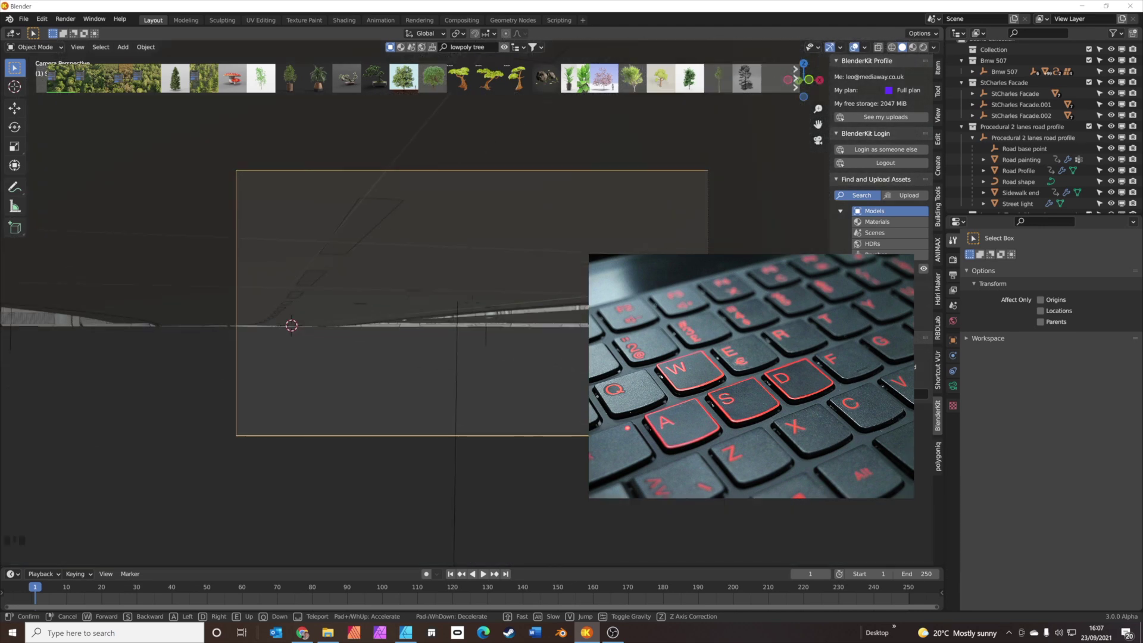
{"action": "key", "text": "q"}
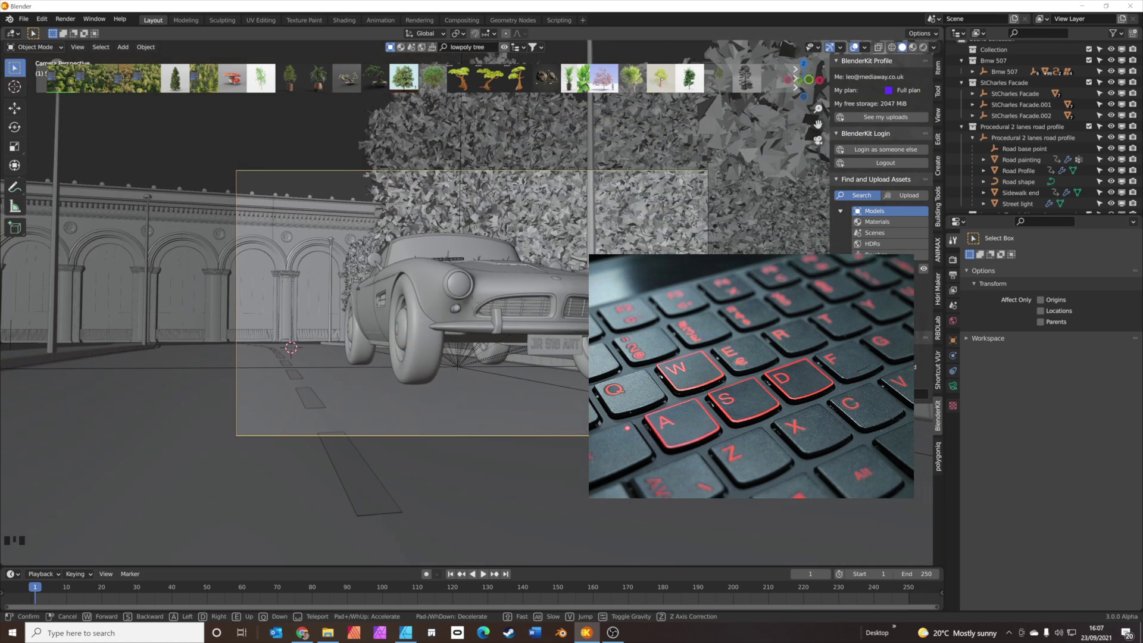
{"action": "key", "text": "e"}
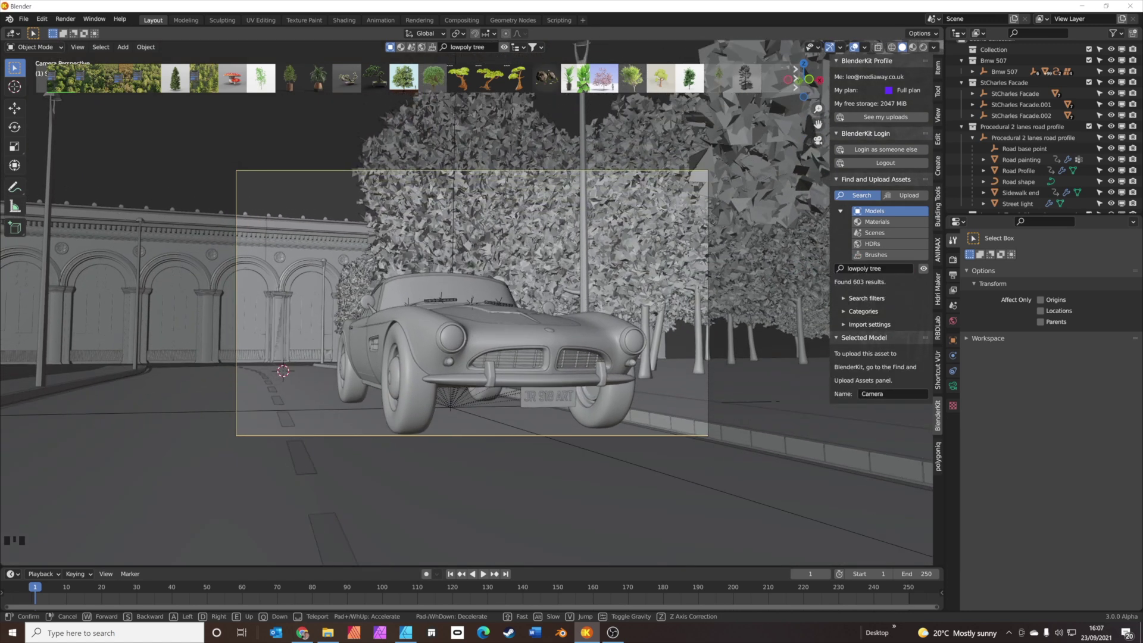
{"action": "key", "text": "a"}
{"action": "key", "text": "q"}
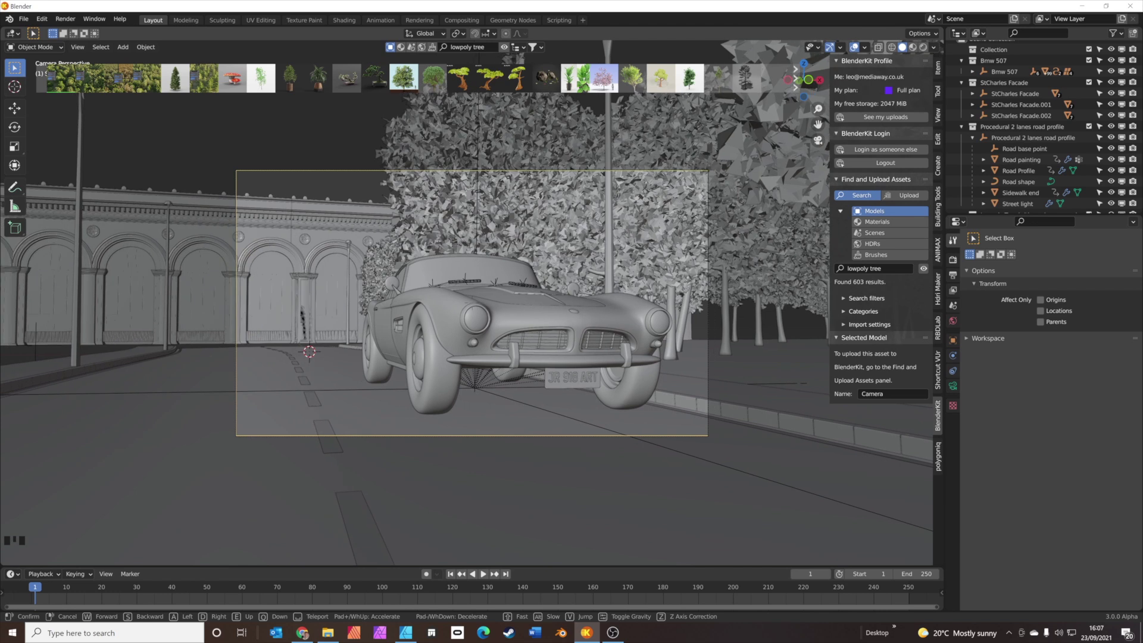
{"action": "key", "text": "s"}
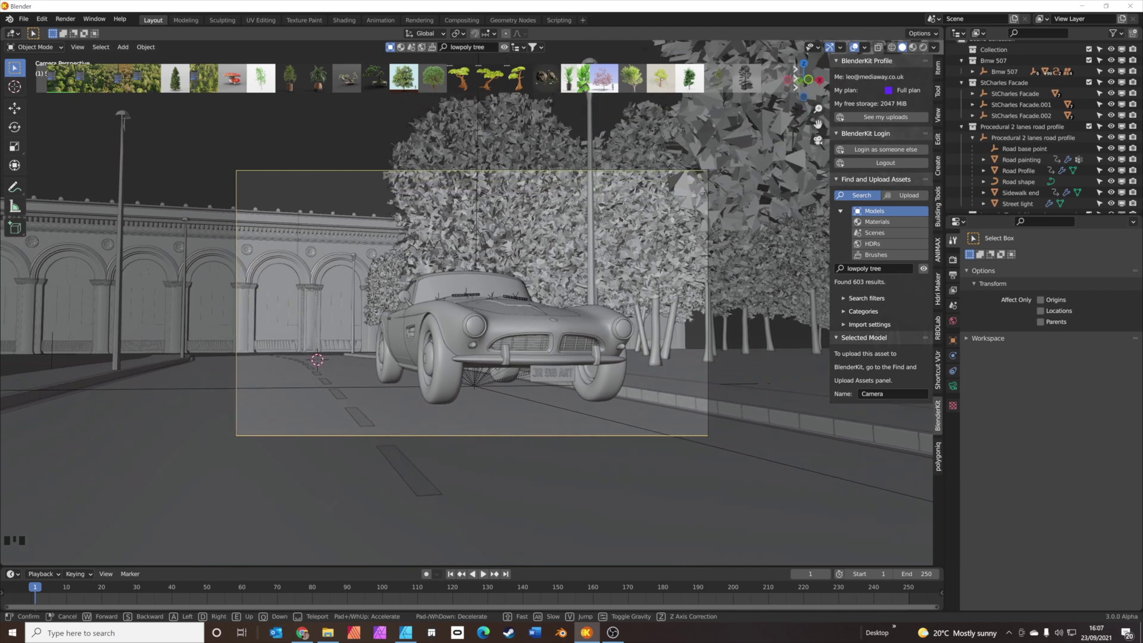
{"action": "key", "text": "Return"}
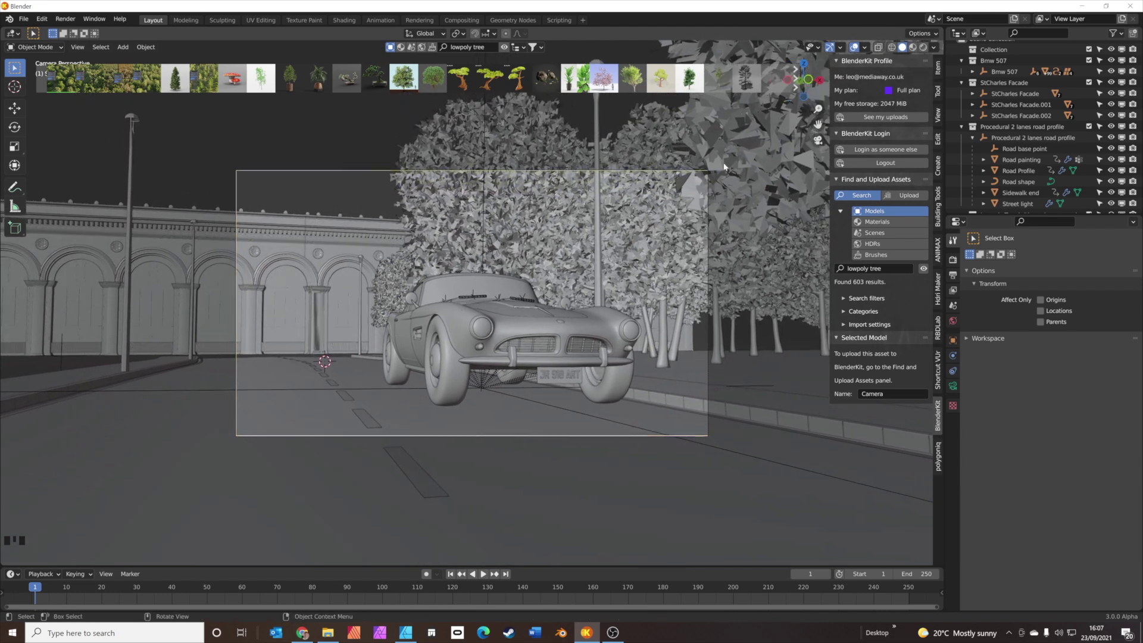
- Tilt the camera by setting its Y rotation to 6.8°
{"action": "left_click", "coordinate": [937, 67]}
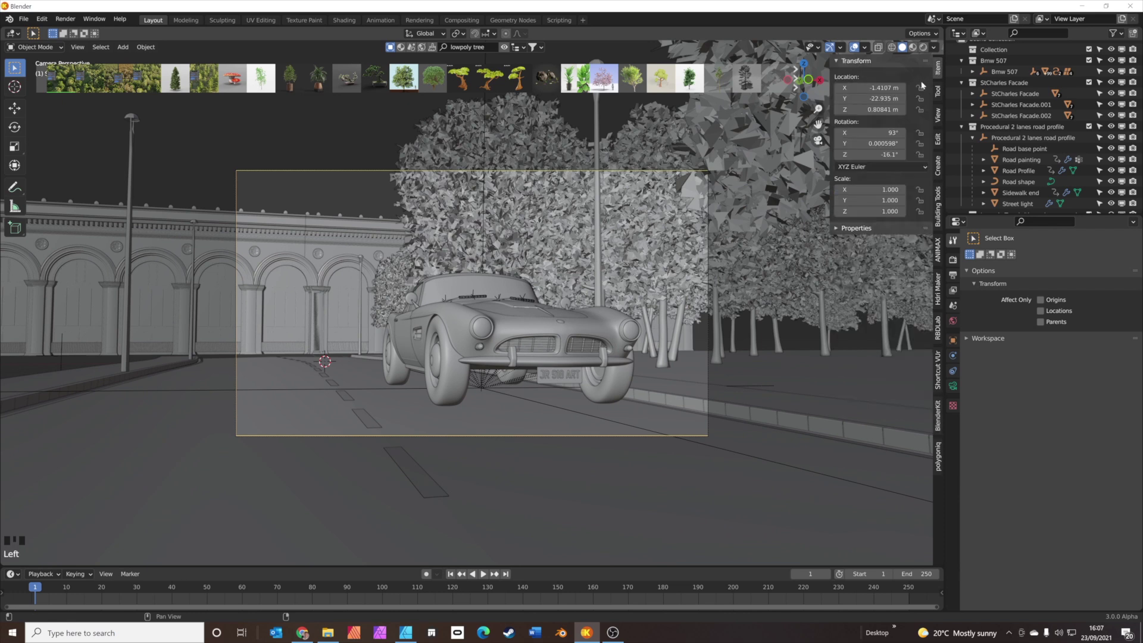
{"action": "left_click_drag", "start_coordinate": [880, 143], "coordinate": [921, 143]}
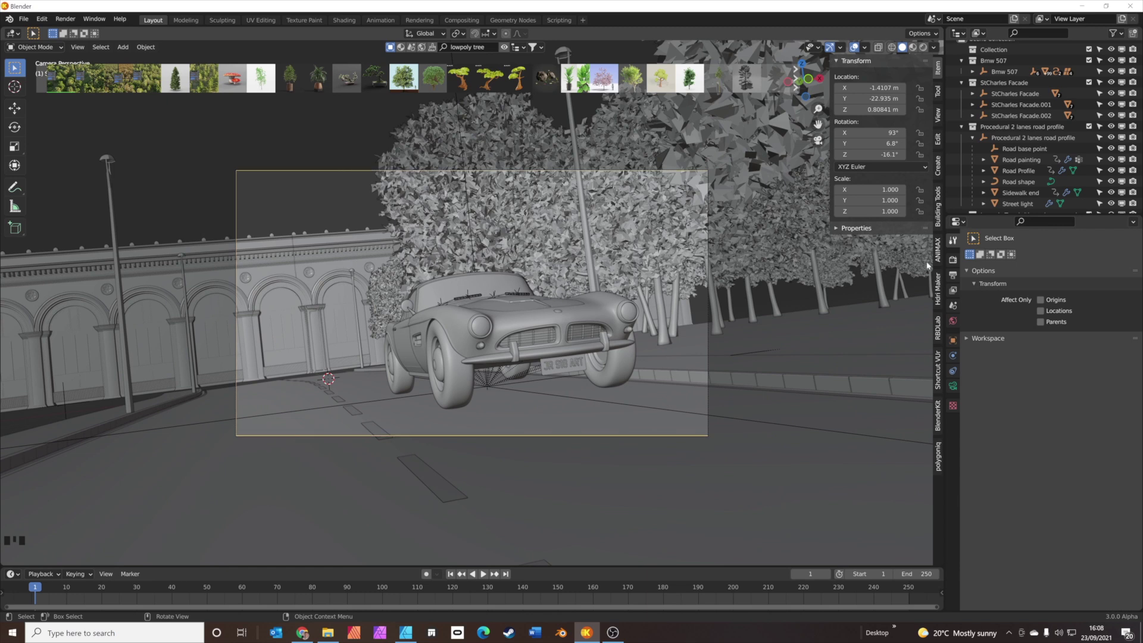
- Set the render engine to Cycles and its device to GPU Compute
{"action": "left_click", "coordinate": [952, 259]}
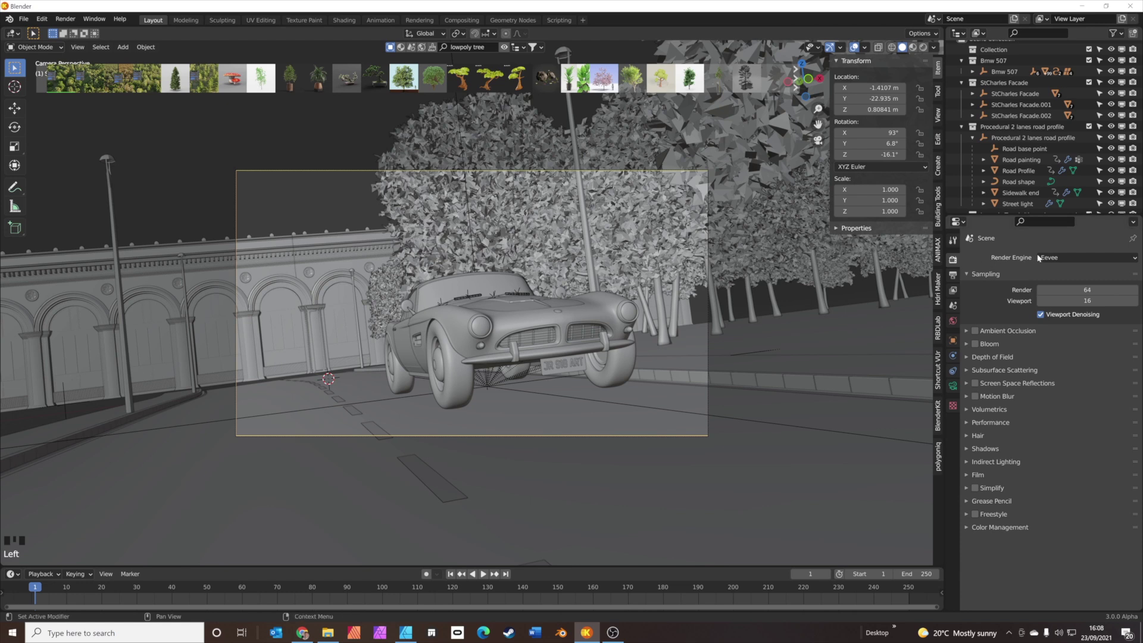
{"action": "left_click", "coordinate": [1039, 258]}
{"action": "left_click", "coordinate": [1047, 296]}
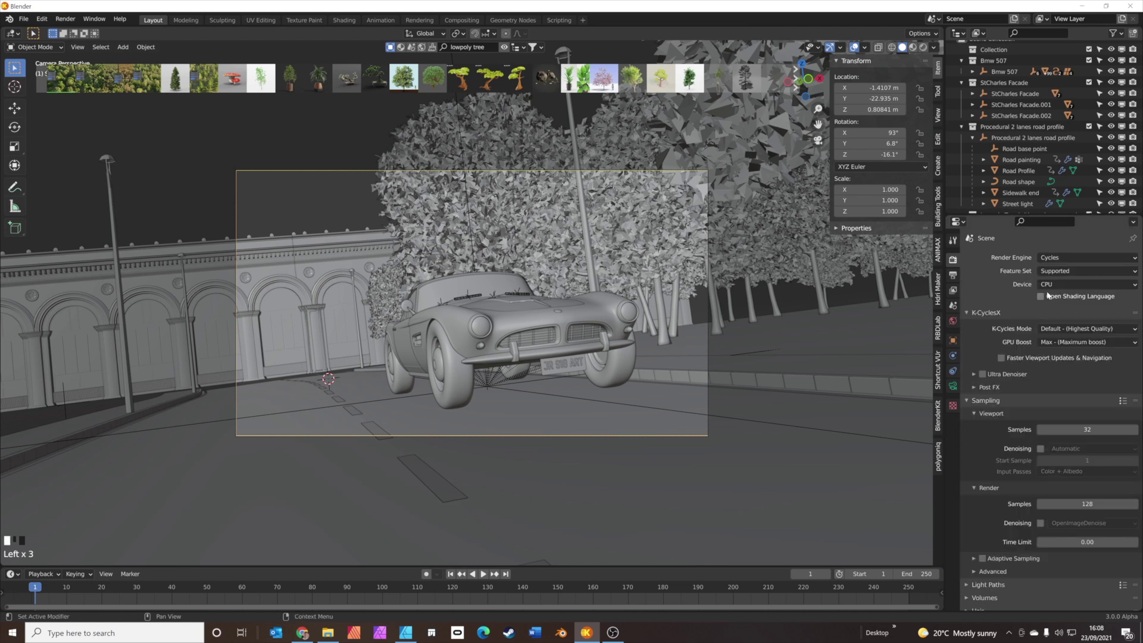
{"action": "left_click", "coordinate": [1057, 285]}
{"action": "left_click", "coordinate": [1059, 309]}
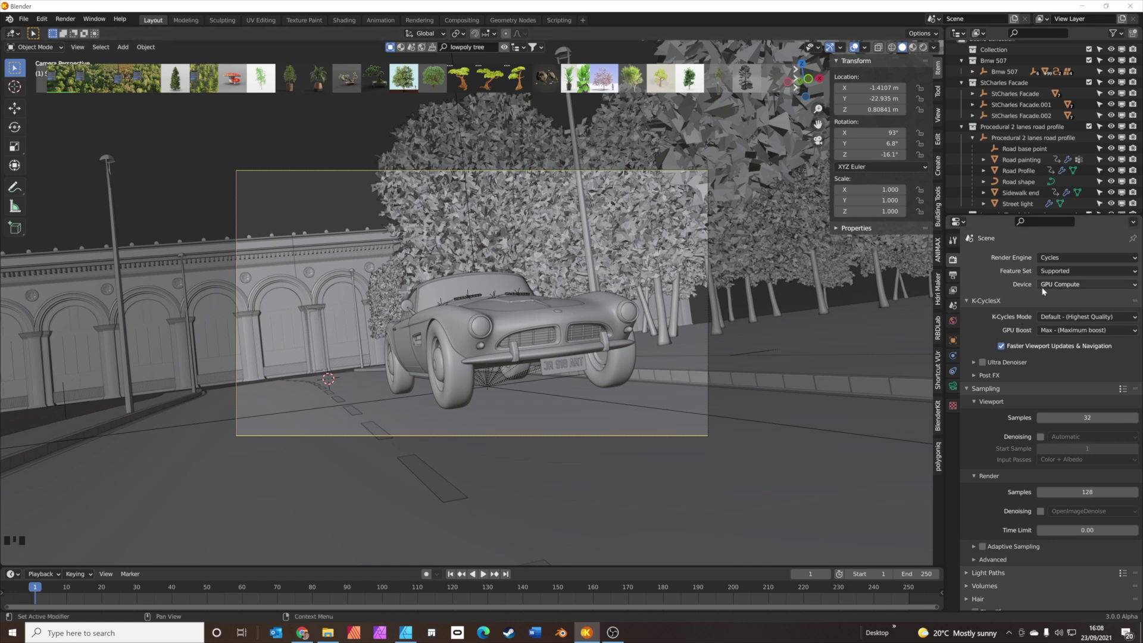
{"action": "scroll", "coordinate": [1018, 381], "scroll_direction": "down", "scroll_amount": 2}
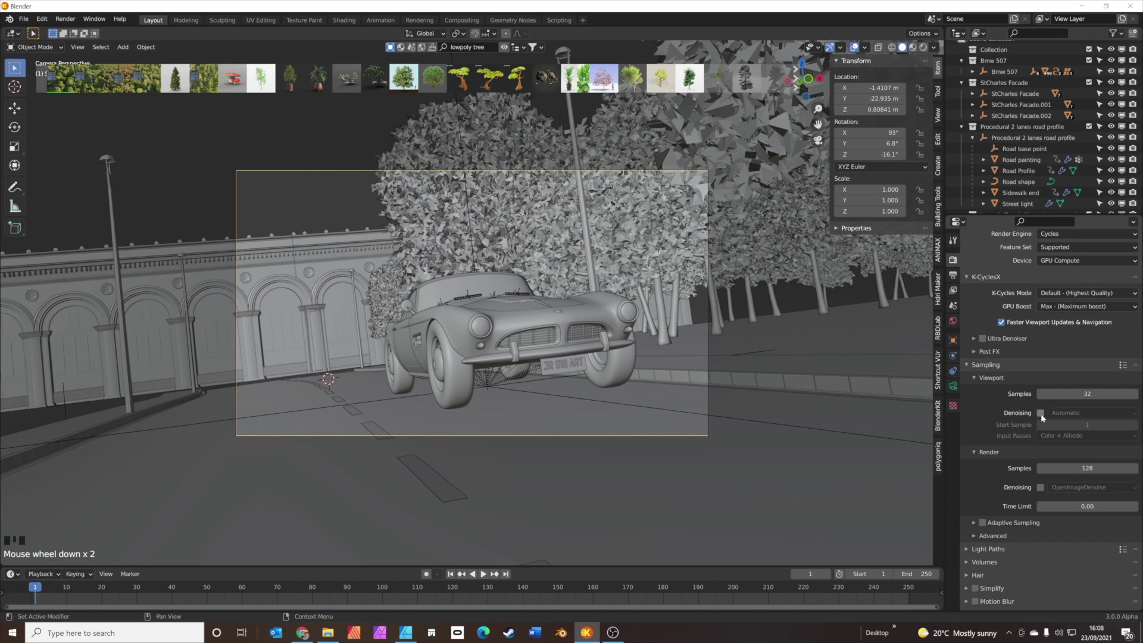
- Enable viewport and render denoising, adaptive sampling and the Ultra Denoiser for the Cycles render
{"action": "left_click", "coordinate": [1040, 413]}
{"action": "left_click", "coordinate": [1040, 487]}
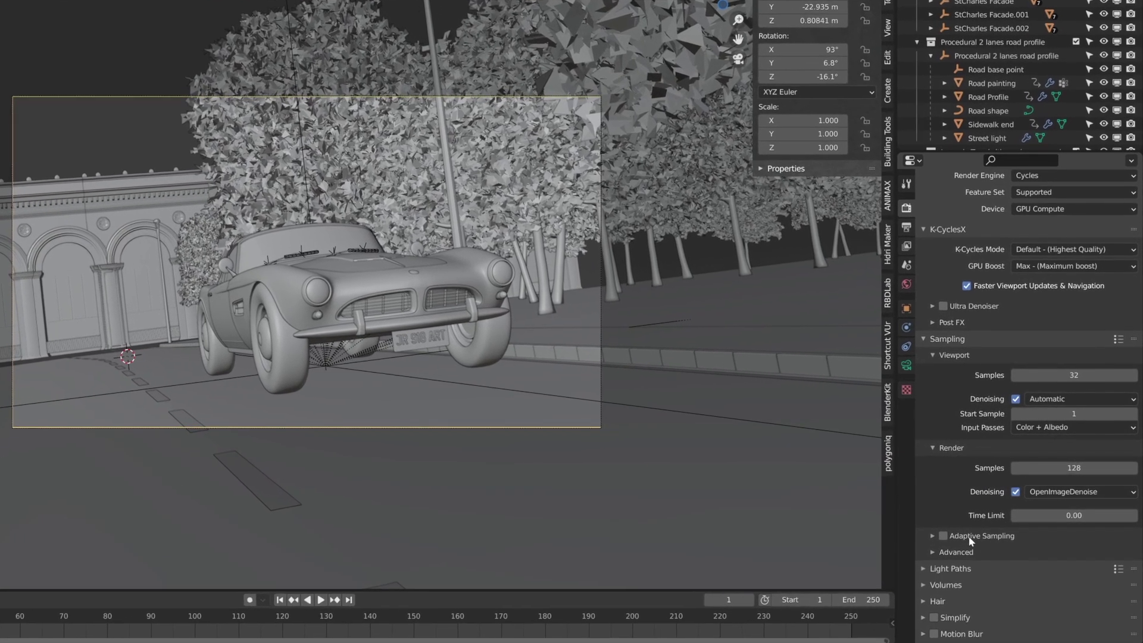
{"action": "left_click", "coordinate": [952, 532]}
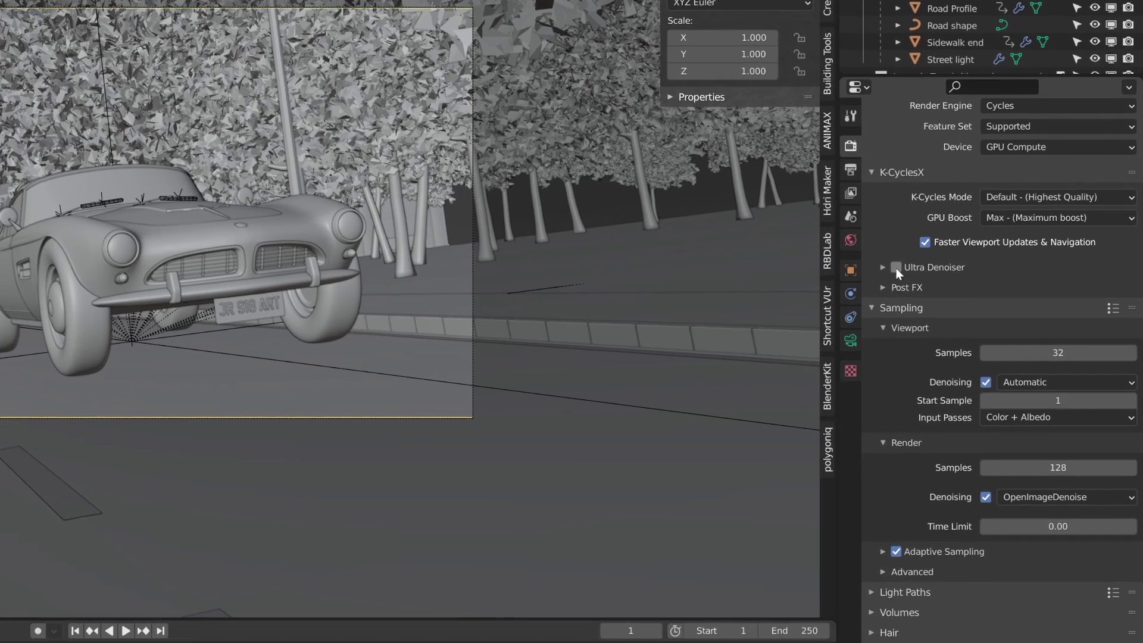
{"action": "left_click", "coordinate": [910, 279]}
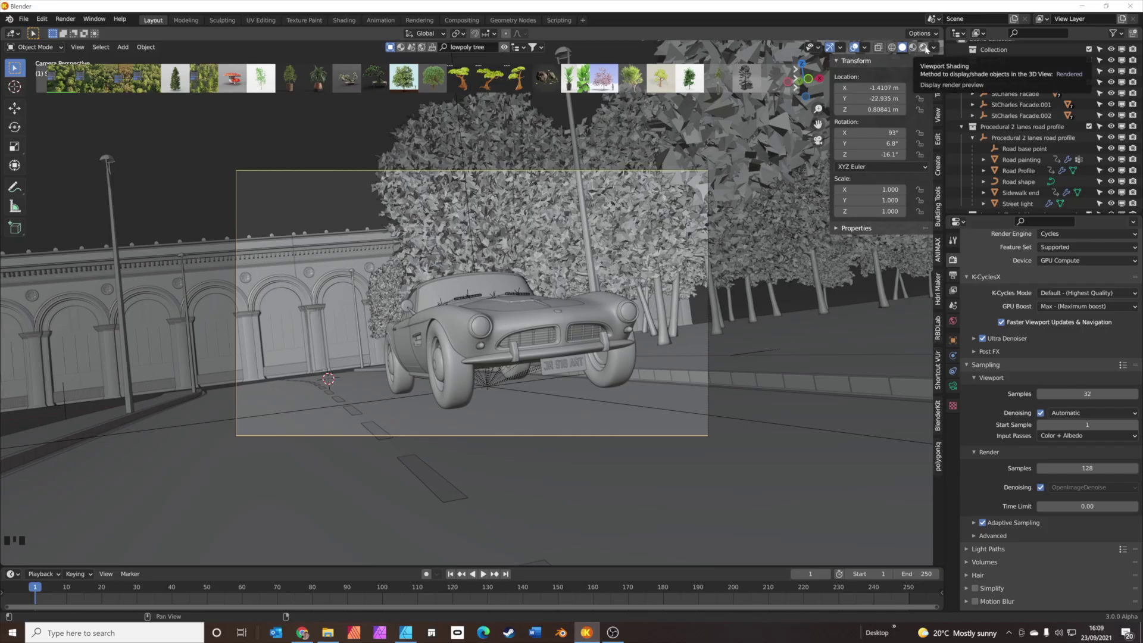
- Show the rendered preview and tint the world background dark blue, with hue 0.655 and saturation 0.592
{"action": "left_click", "coordinate": [923, 47]}
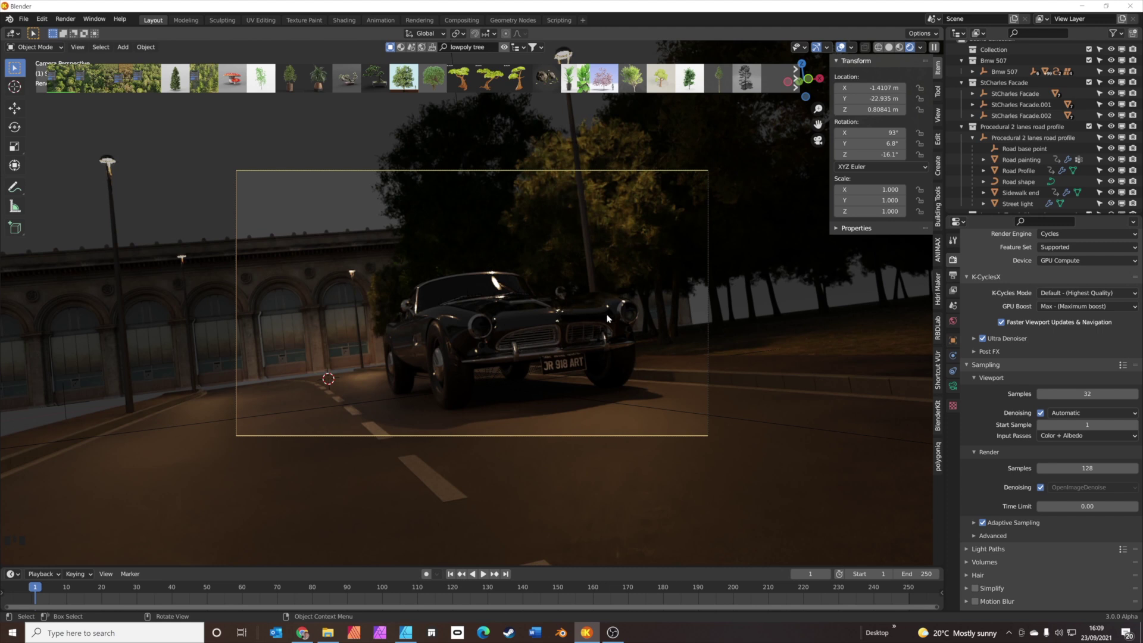
{"action": "left_click", "coordinate": [481, 328]}
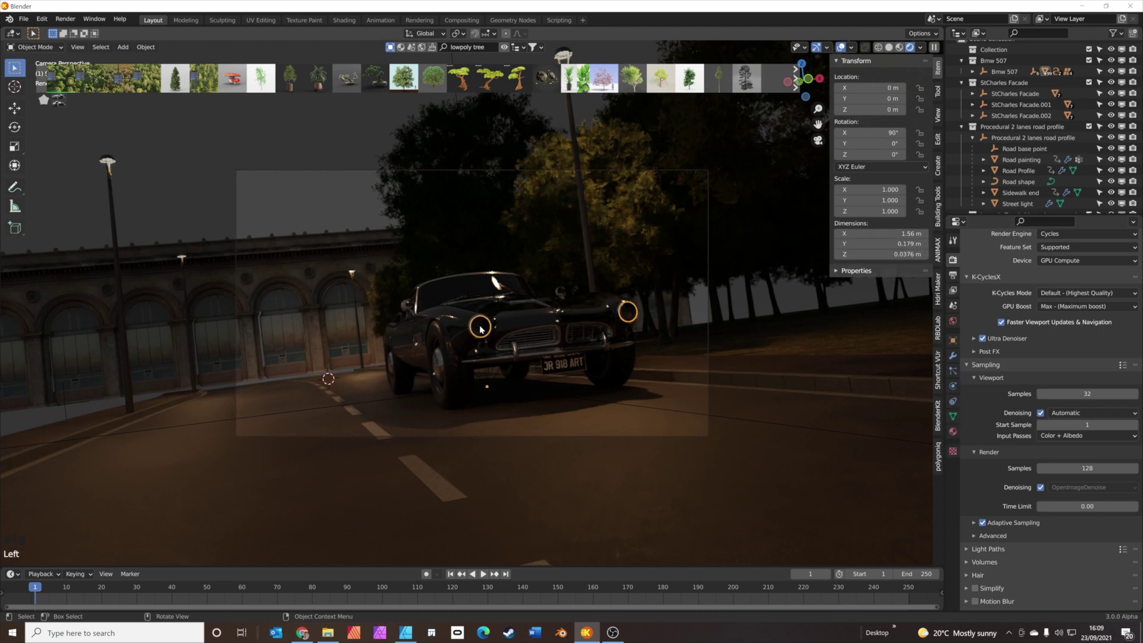
{"action": "left_click", "coordinate": [351, 225]}
{"action": "left_click", "coordinate": [952, 321]}
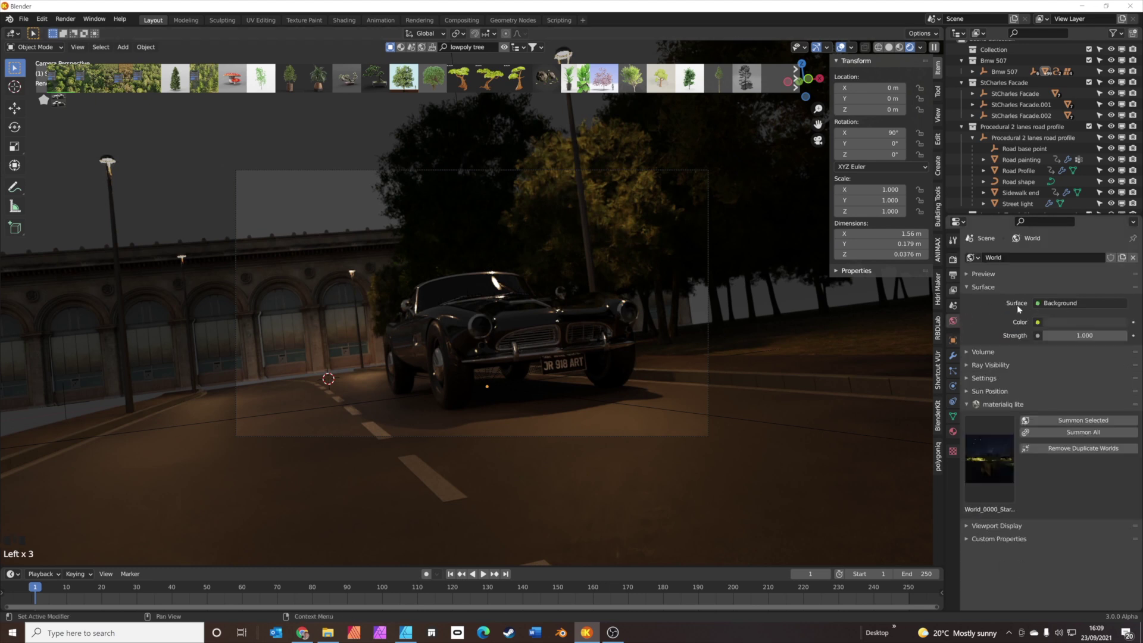
{"action": "left_click", "coordinate": [1091, 322]}
{"action": "left_click_drag", "start_coordinate": [1085, 203], "coordinate": [1084, 194]}
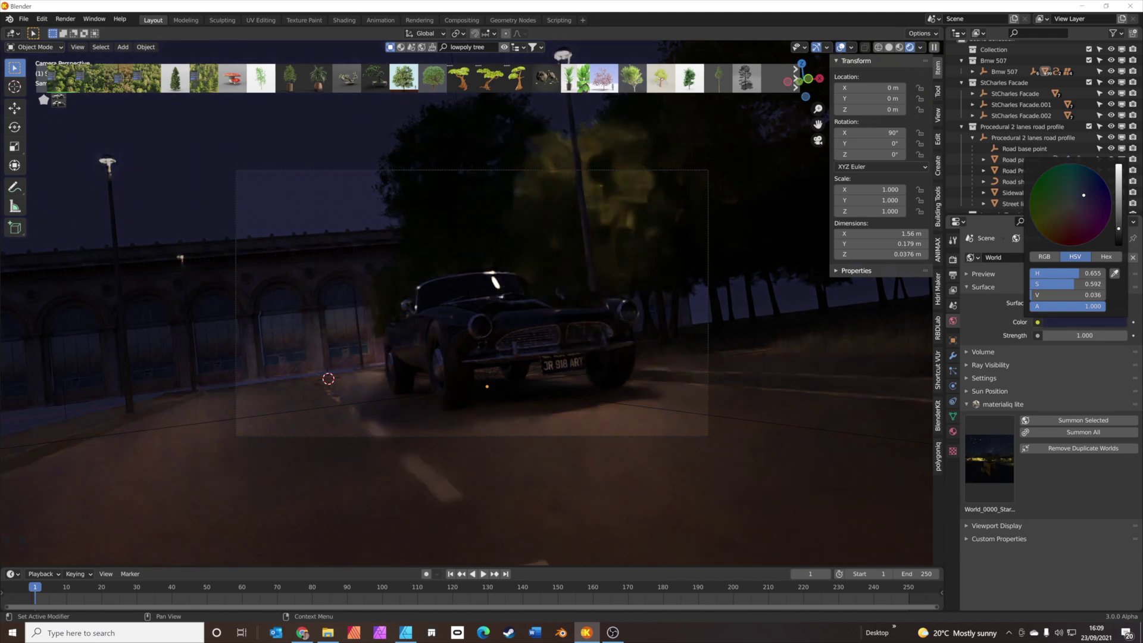
{"action": "left_click", "coordinate": [797, 323]}
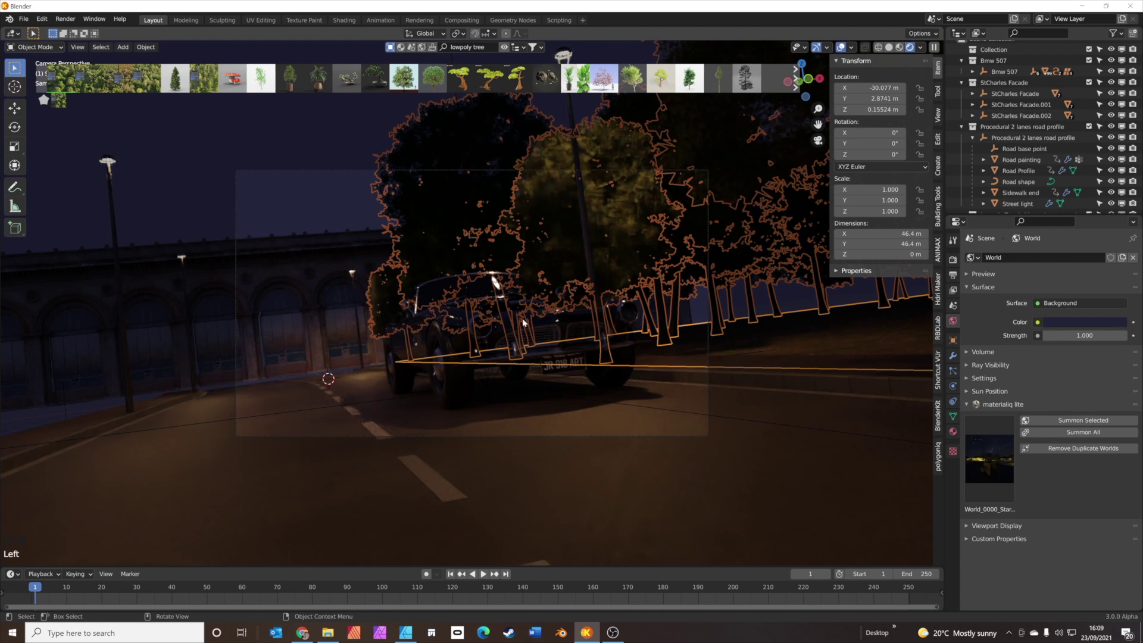
{"action": "left_click", "coordinate": [356, 213]}
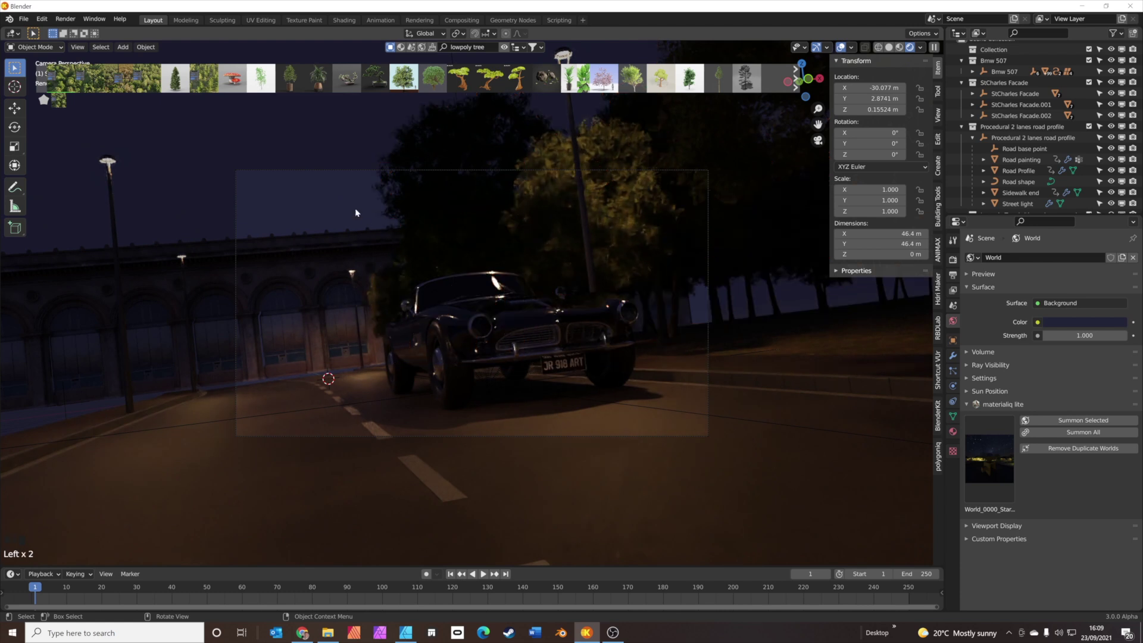
- Replace the surface shader of the car headlights' "HeadLight in" material with Emission
{"action": "left_click", "coordinate": [477, 331]}
{"action": "left_click", "coordinate": [953, 431]}
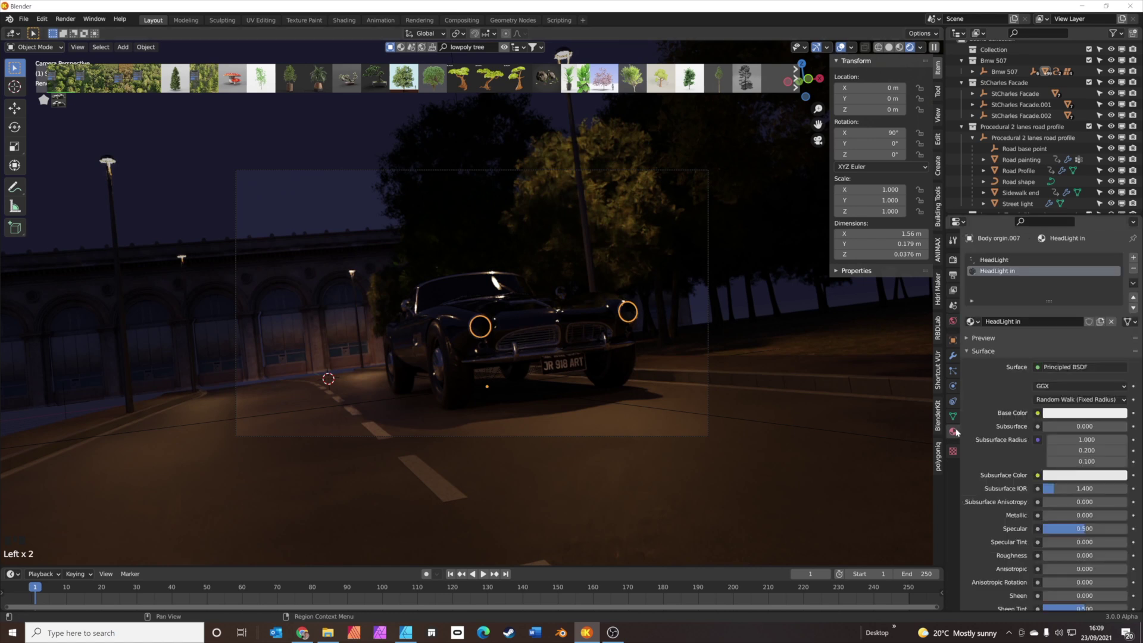
{"action": "left_click", "coordinate": [999, 262]}
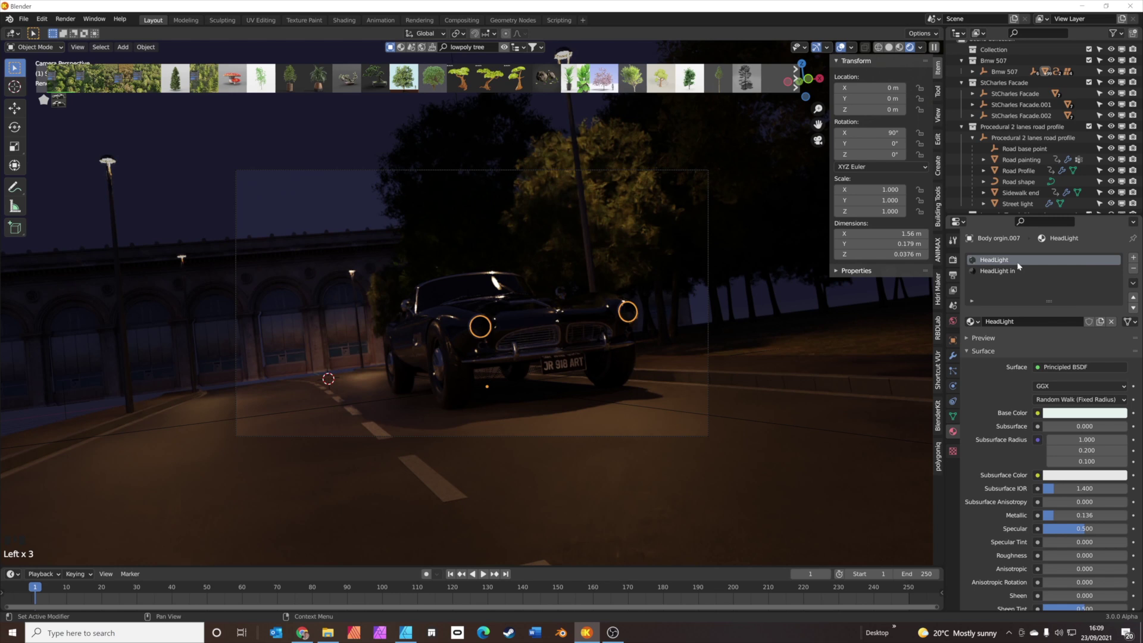
{"action": "left_click", "coordinate": [1016, 272]}
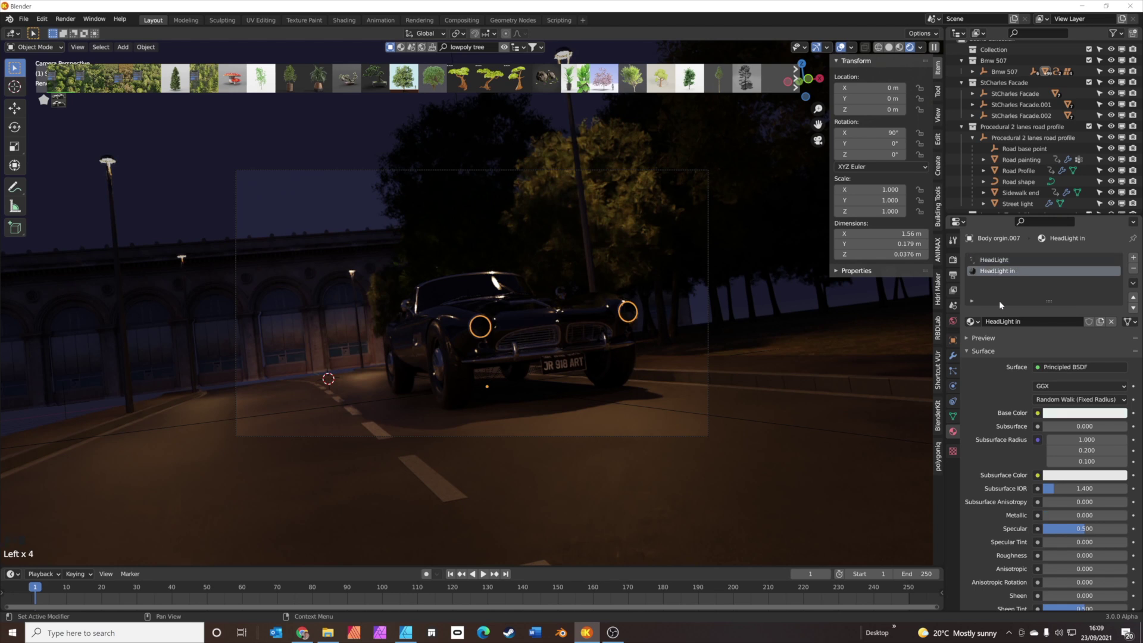
{"action": "left_click", "coordinate": [1062, 366]}
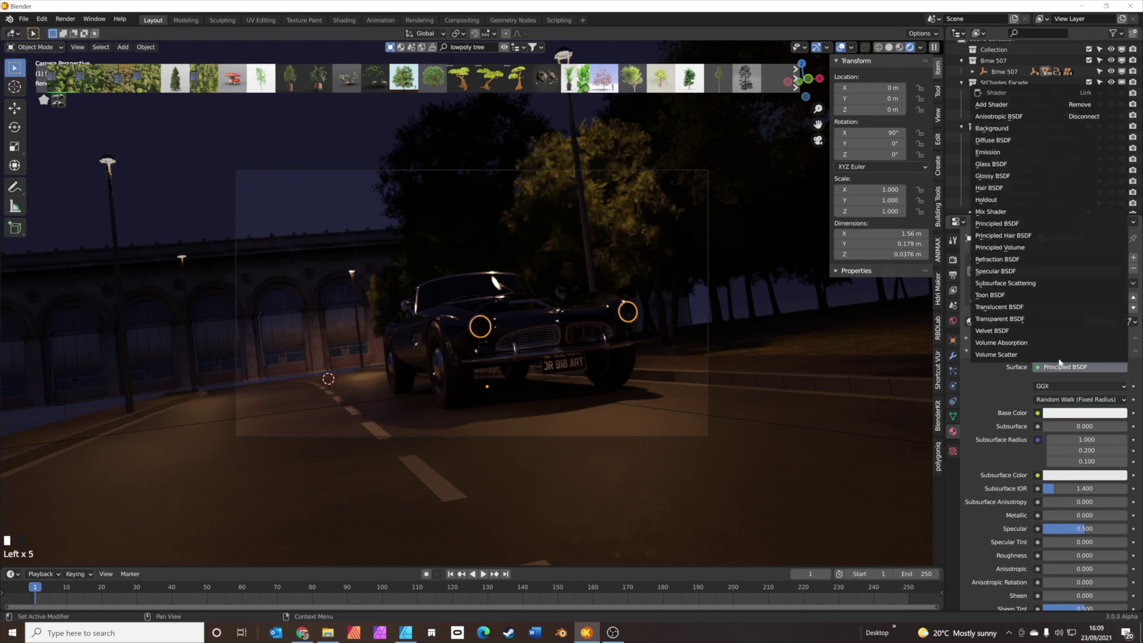
{"action": "left_click", "coordinate": [1010, 153]}
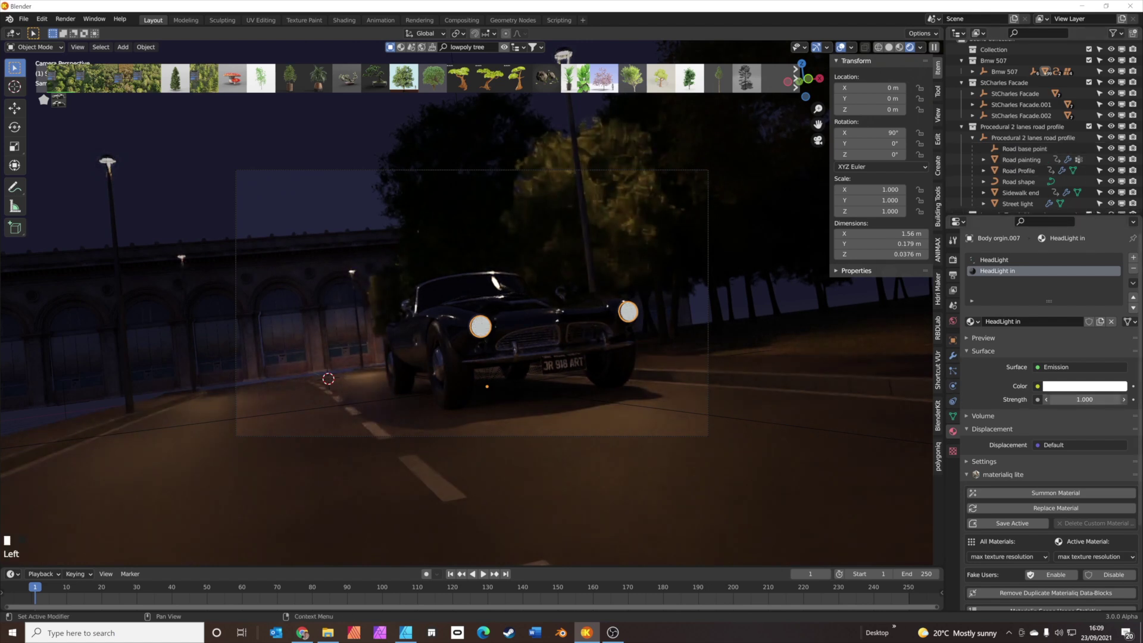
- Set the emission strength of the "HeadLight in" material to 20 and deselect the headlights
{"action": "left_click", "coordinate": [1084, 399]}
{"action": "type", "text": "1.0"}
{"action": "key", "text": "Return"}
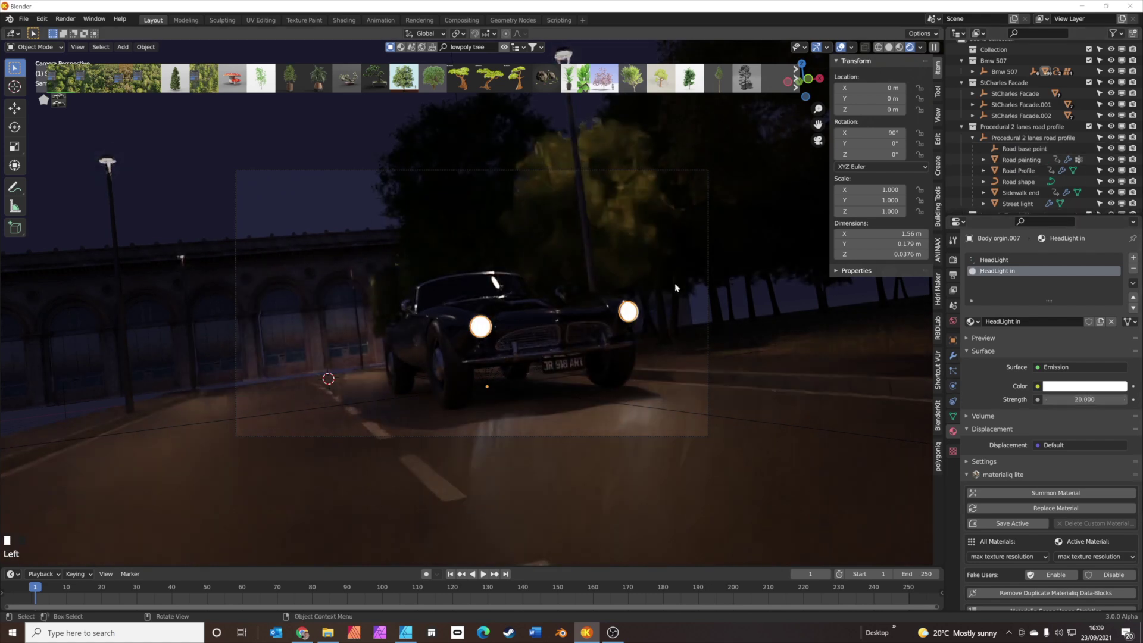
{"action": "left_click", "coordinate": [342, 206]}
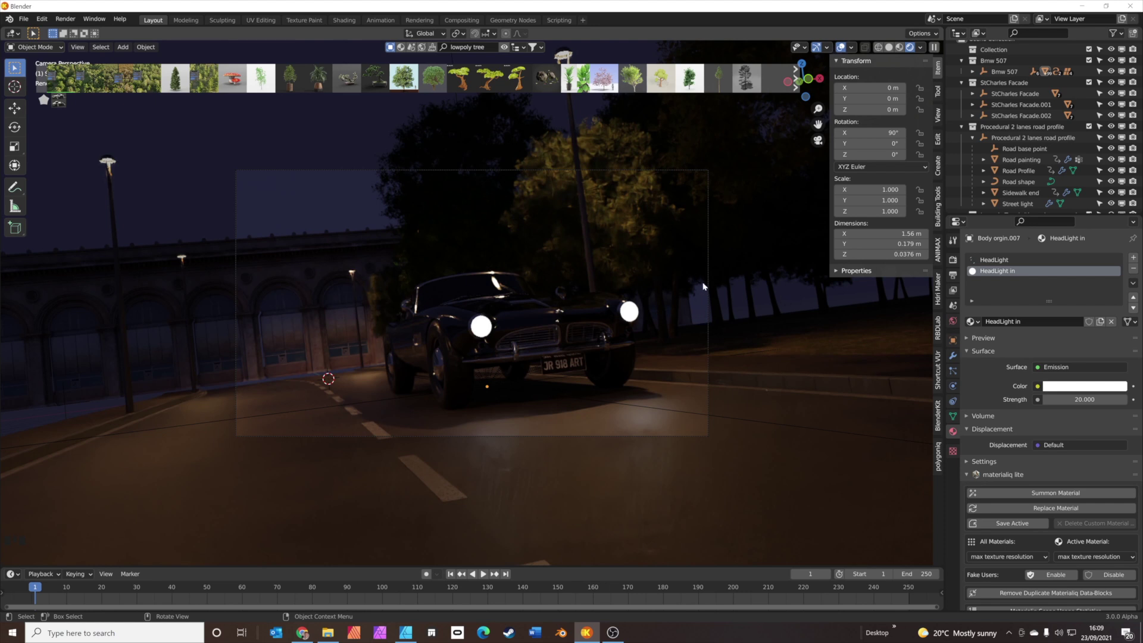
- Select all objects of the StCharles Facade collection and move them about 14.4 m along the X axis behind the car
{"action": "scroll", "coordinate": [707, 310], "scroll_direction": "up", "scroll_amount": 2}
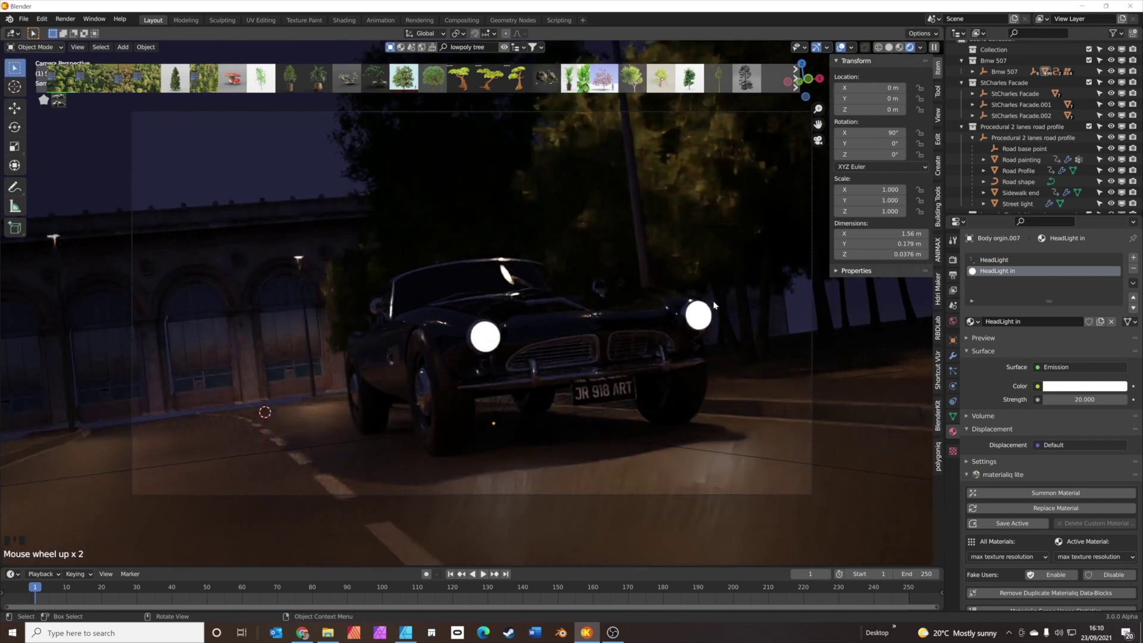
{"action": "scroll", "coordinate": [536, 308], "scroll_direction": "down", "scroll_amount": 3}
{"action": "left_click", "coordinate": [366, 309]}
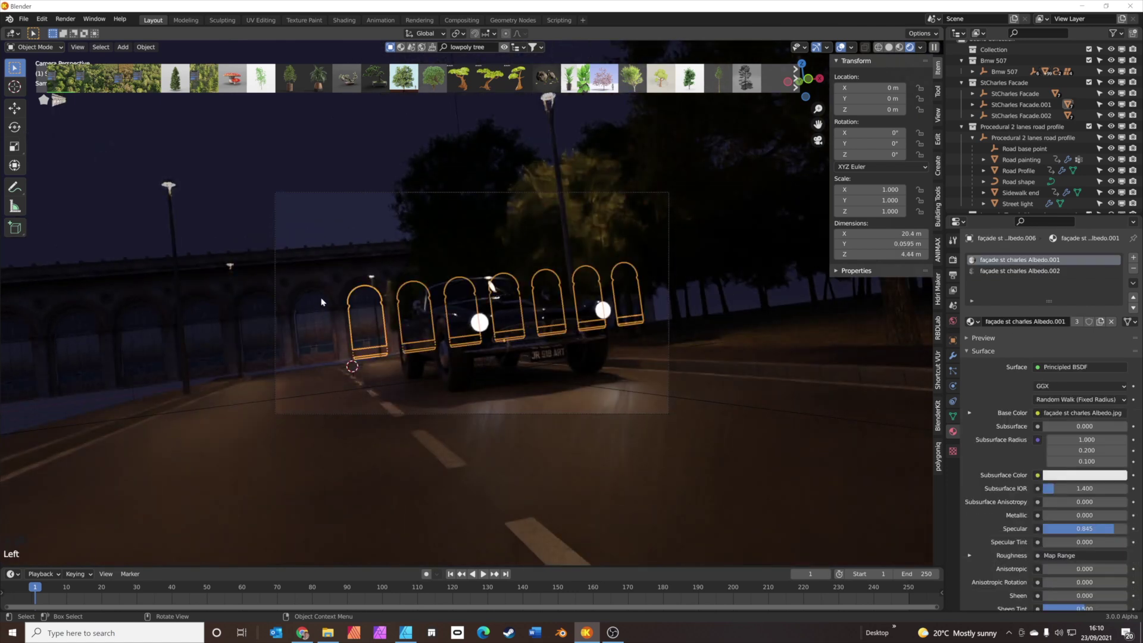
{"action": "scroll", "coordinate": [1020, 166], "scroll_direction": "up", "scroll_amount": 3}
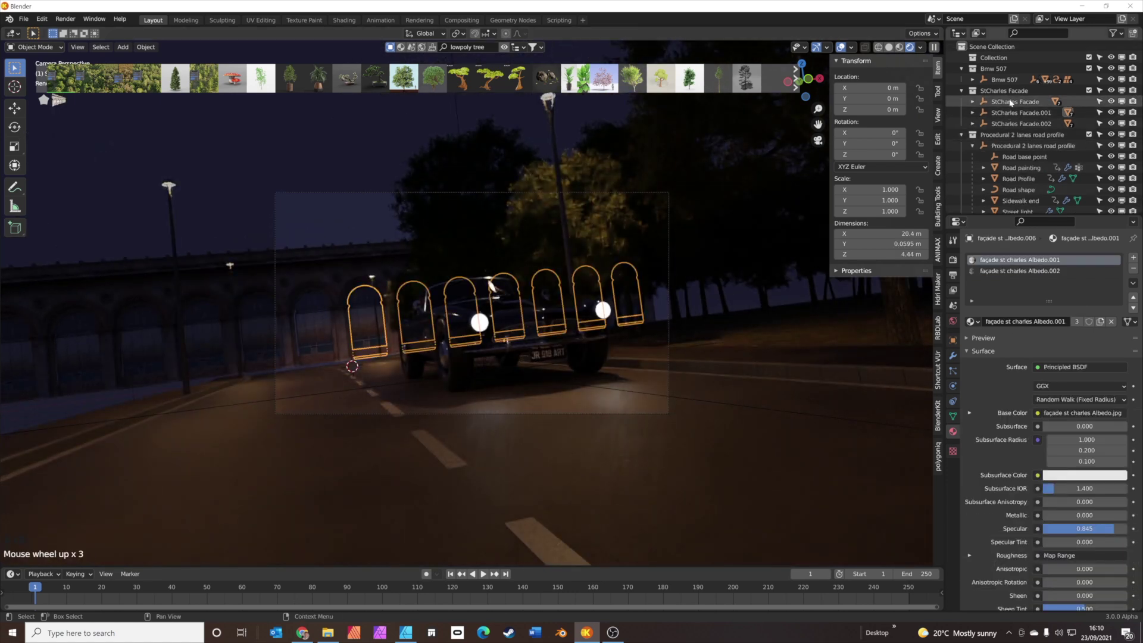
{"action": "left_click", "coordinate": [1015, 102]}
{"action": "left_click", "coordinate": [1005, 91]}
{"action": "right_click", "coordinate": [995, 91]}
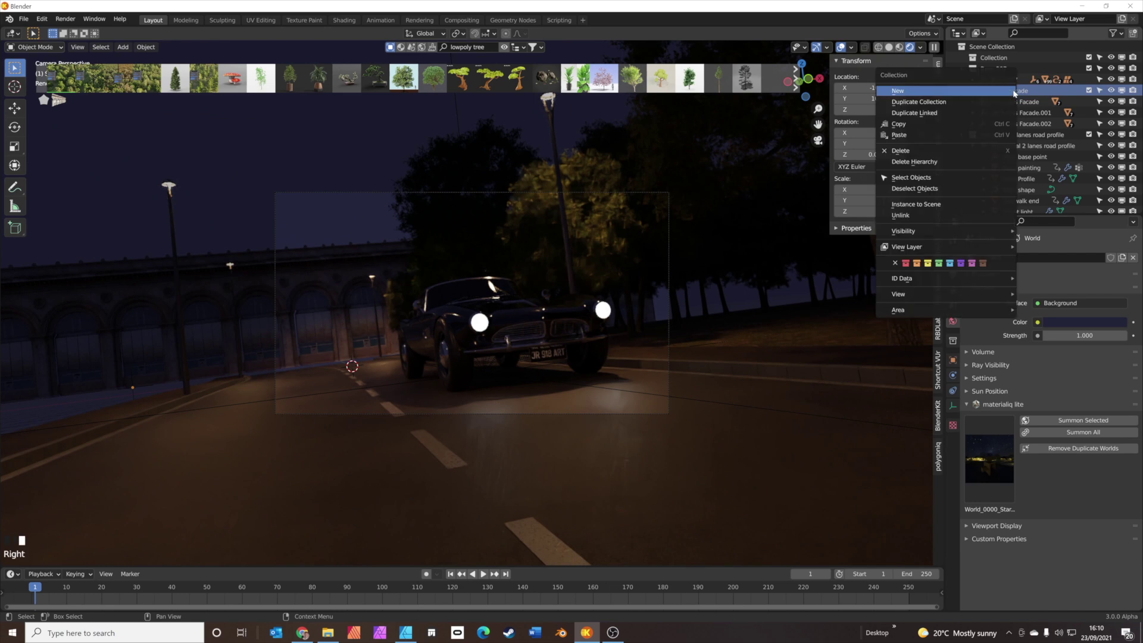
{"action": "left_click", "coordinate": [917, 177]}
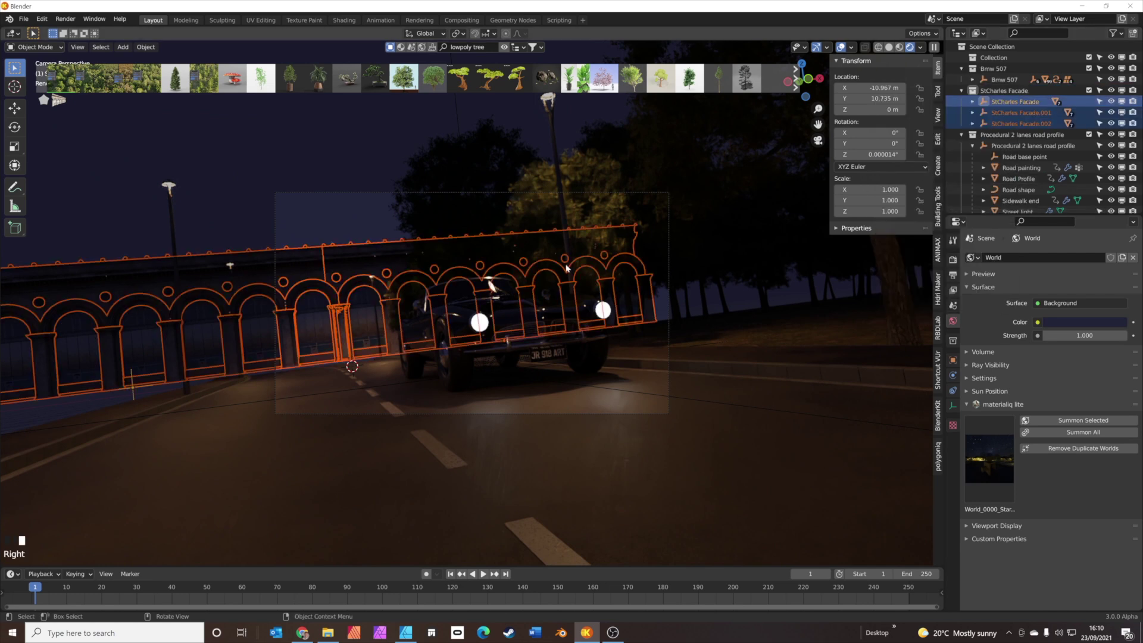
{"action": "key", "text": "g"}
{"action": "key", "text": "x"}
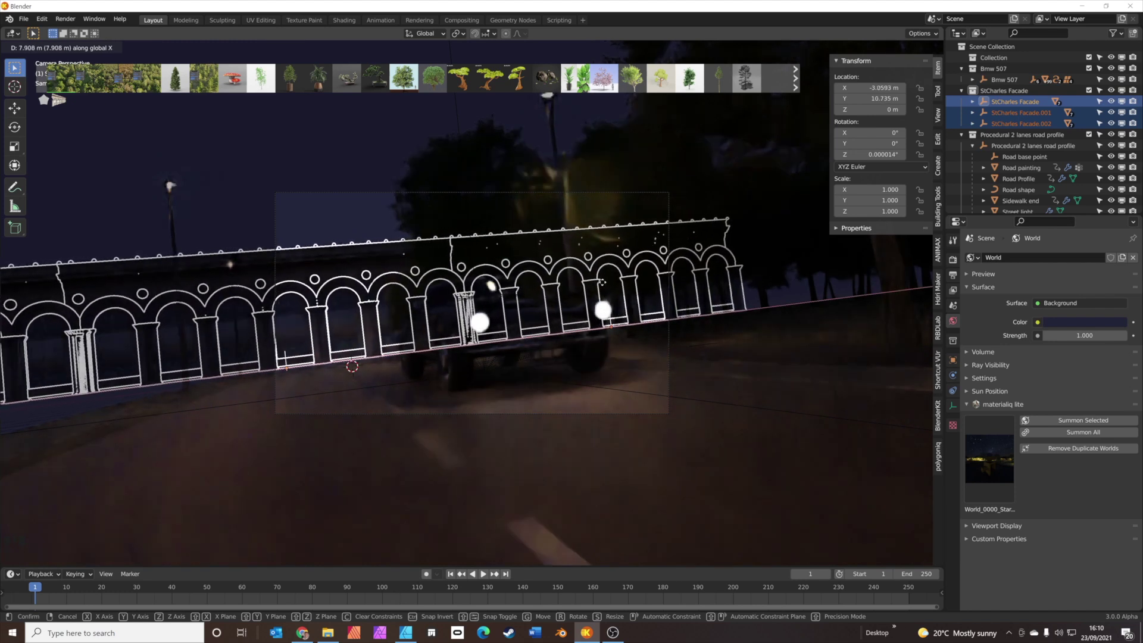
{"action": "left_click", "coordinate": [697, 269]}
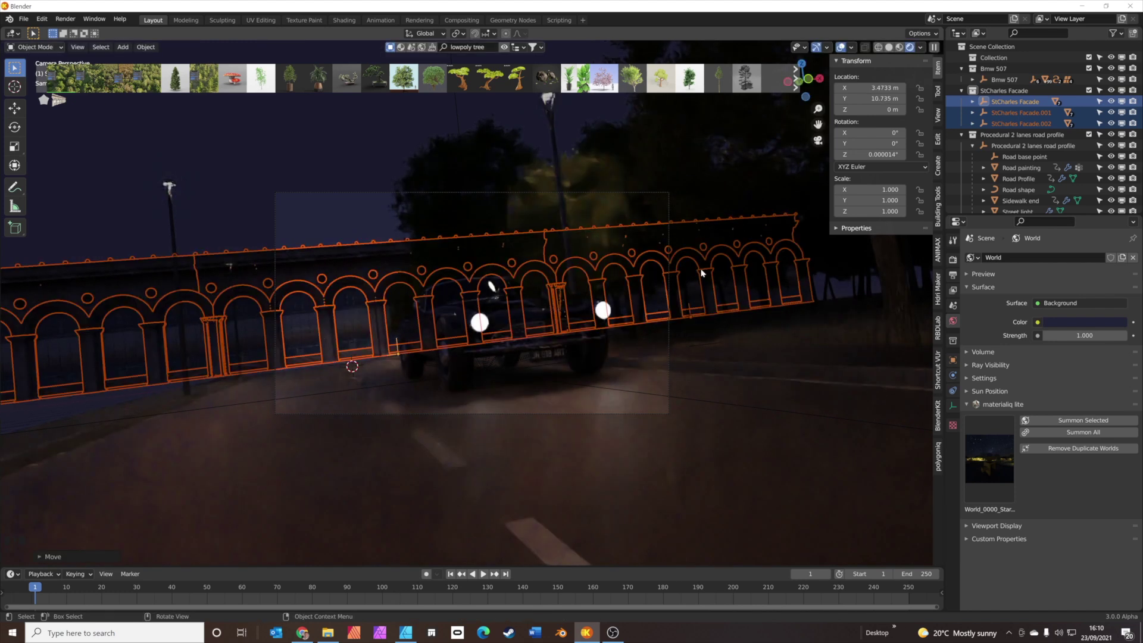
{"action": "left_click", "coordinate": [373, 206]}
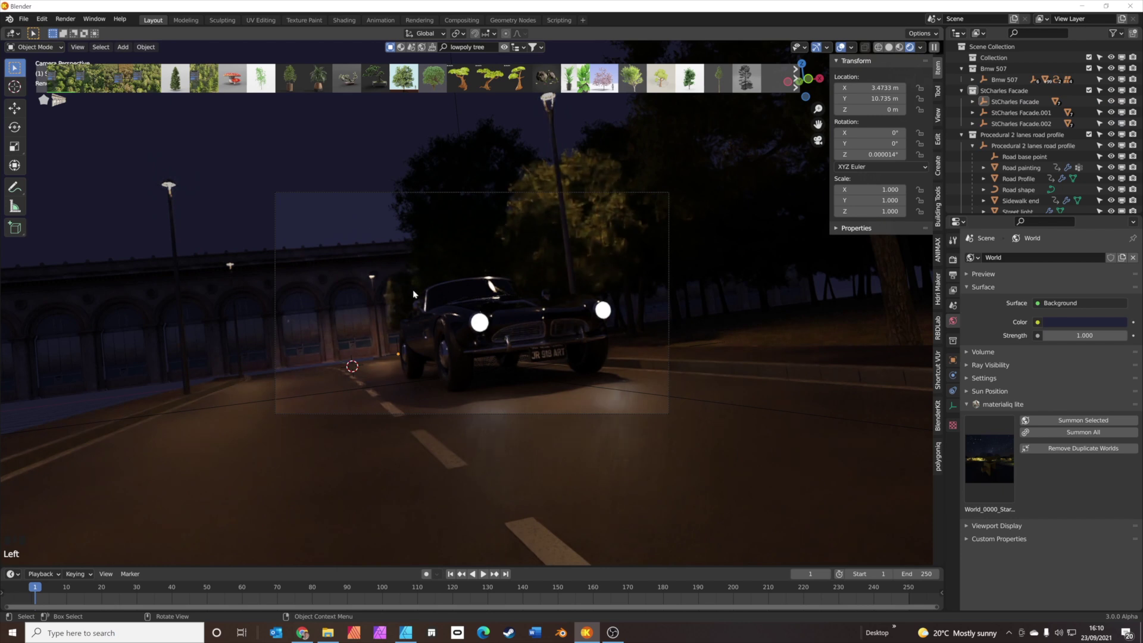
- Switch the viewport to material preview shading and leave the camera view for a raised overview of the street
{"action": "middle_click_drag", "start_coordinate": [494, 296], "coordinate": [535, 306]}
{"action": "key", "text": "z"}
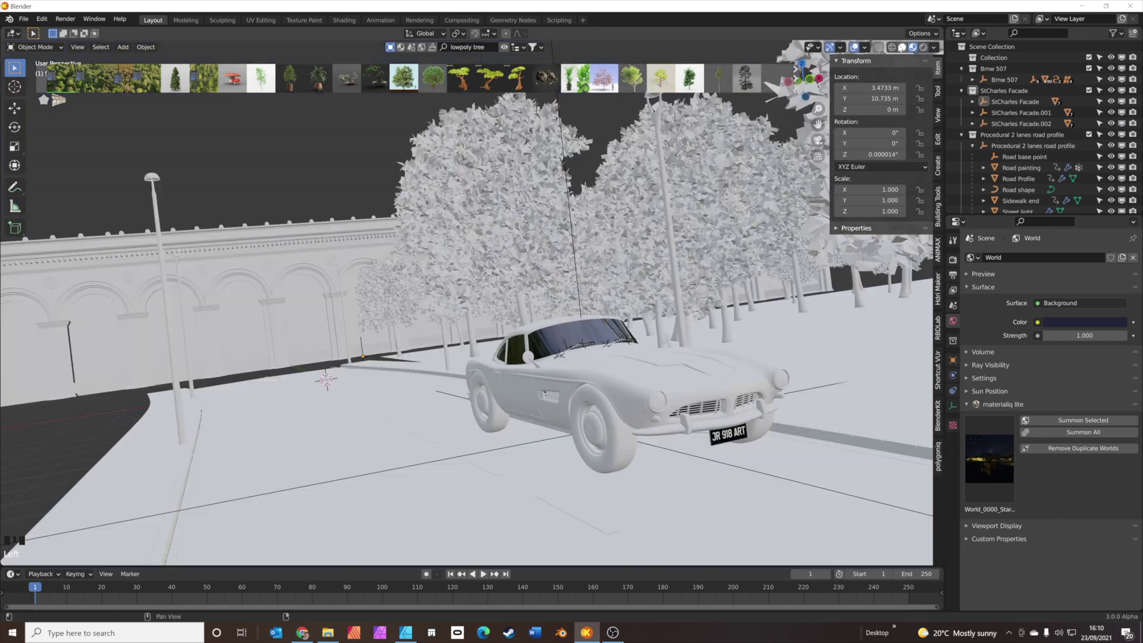
{"action": "mouse_move", "coordinate": [684, 140]}
{"action": "middle_mouse_down"}
{"action": "mouse_move", "coordinate": [520, 245]}
{"action": "mouse_move", "coordinate": [535, 262]}
{"action": "middle_mouse_up"}
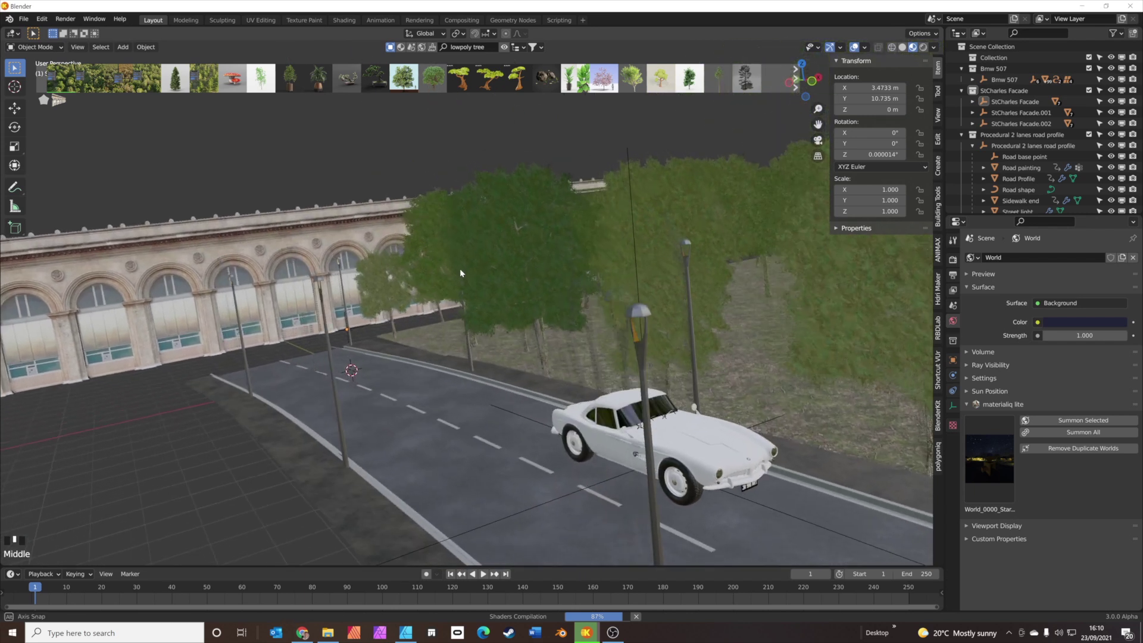
{"action": "middle_click_drag", "start_coordinate": [460, 269], "coordinate": [561, 265]}
{"action": "scroll", "coordinate": [536, 270], "scroll_direction": "down", "scroll_amount": 2}
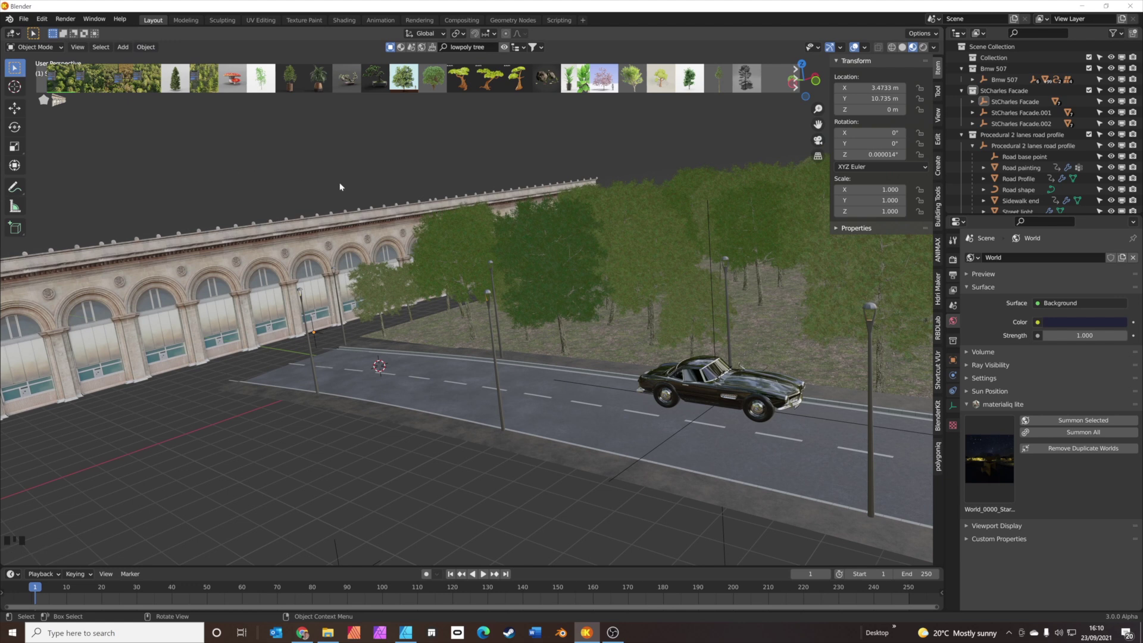
- Import Explosion.jpg from the Graphics folder as an image plane with the Principled material setting
{"action": "left_click", "coordinate": [23, 19]}
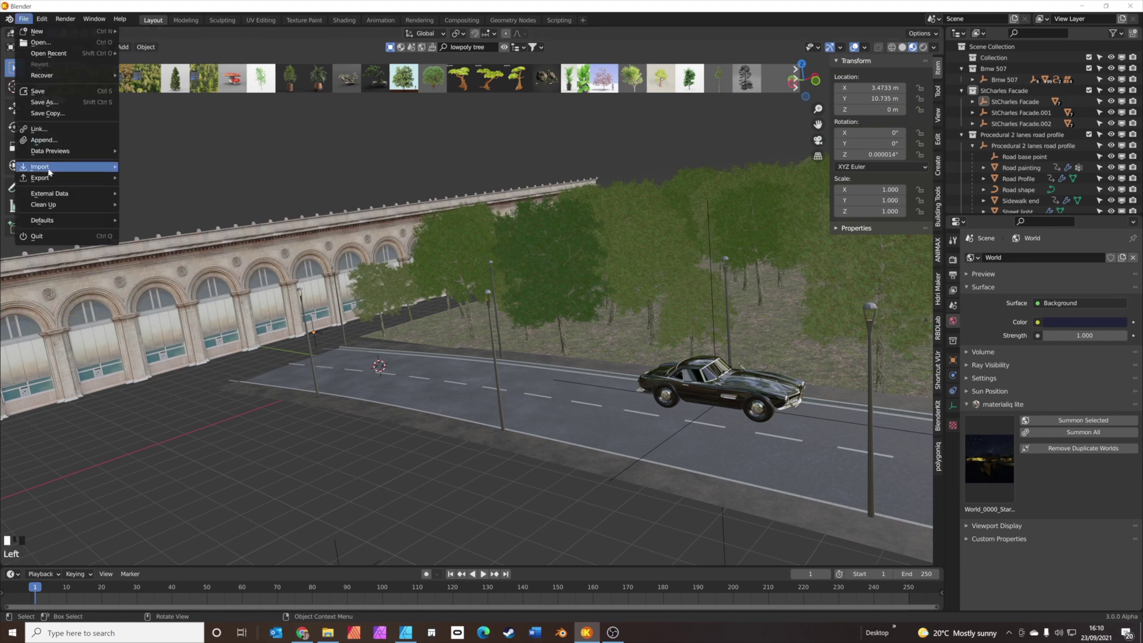
{"action": "mouse_move", "coordinate": [57, 170]}
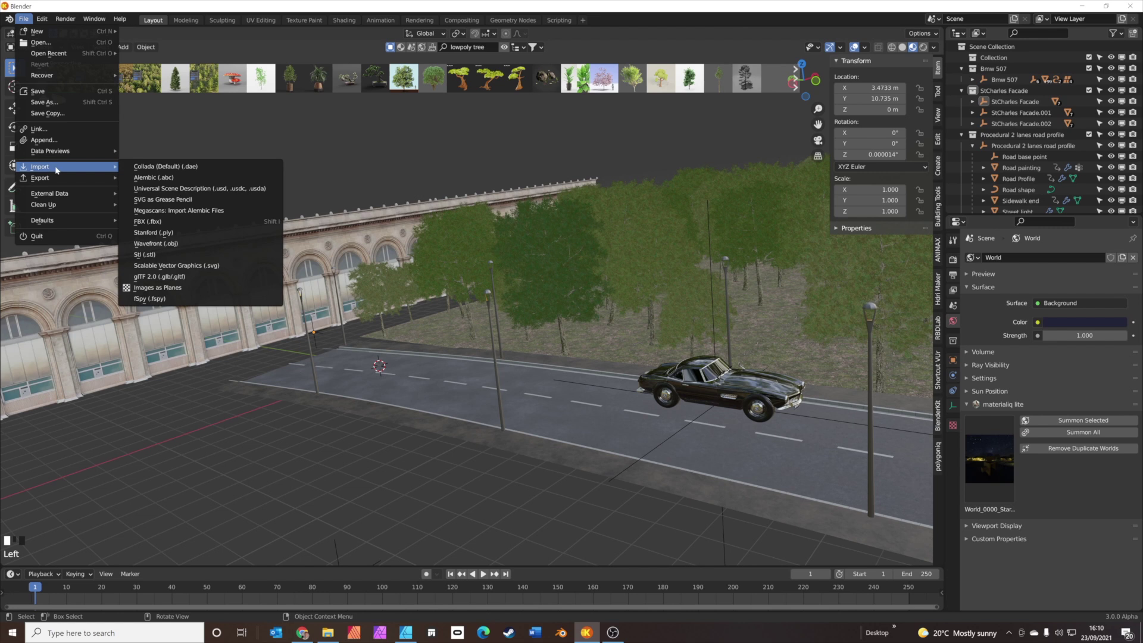
{"action": "left_click", "coordinate": [198, 288]}
{"action": "left_click", "coordinate": [24, 18]}
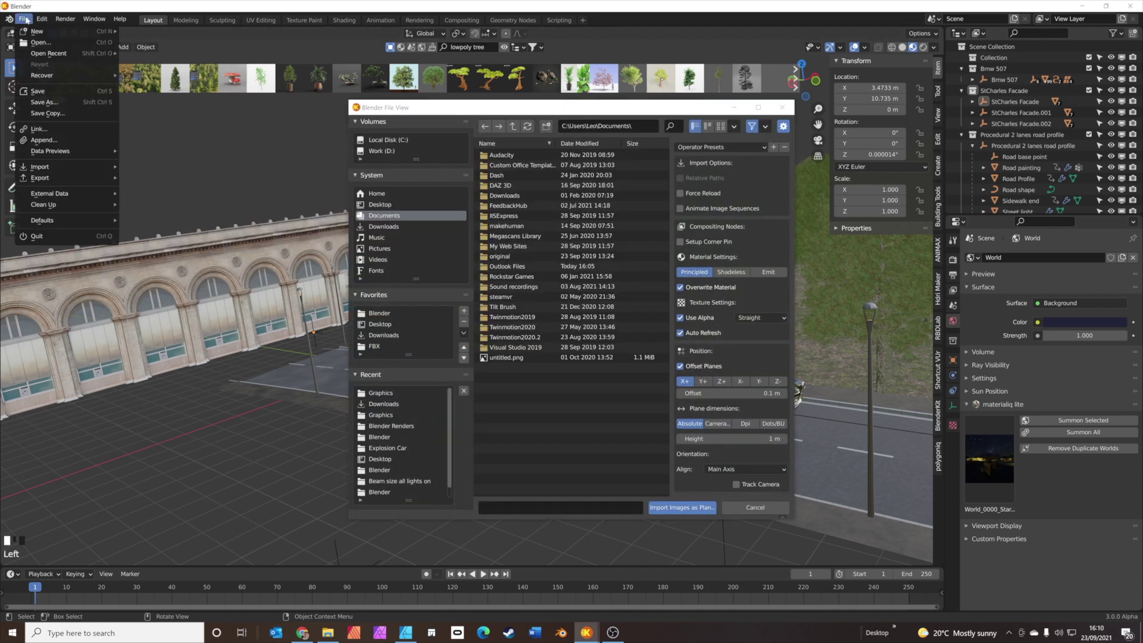
{"action": "mouse_move", "coordinate": [82, 174]}
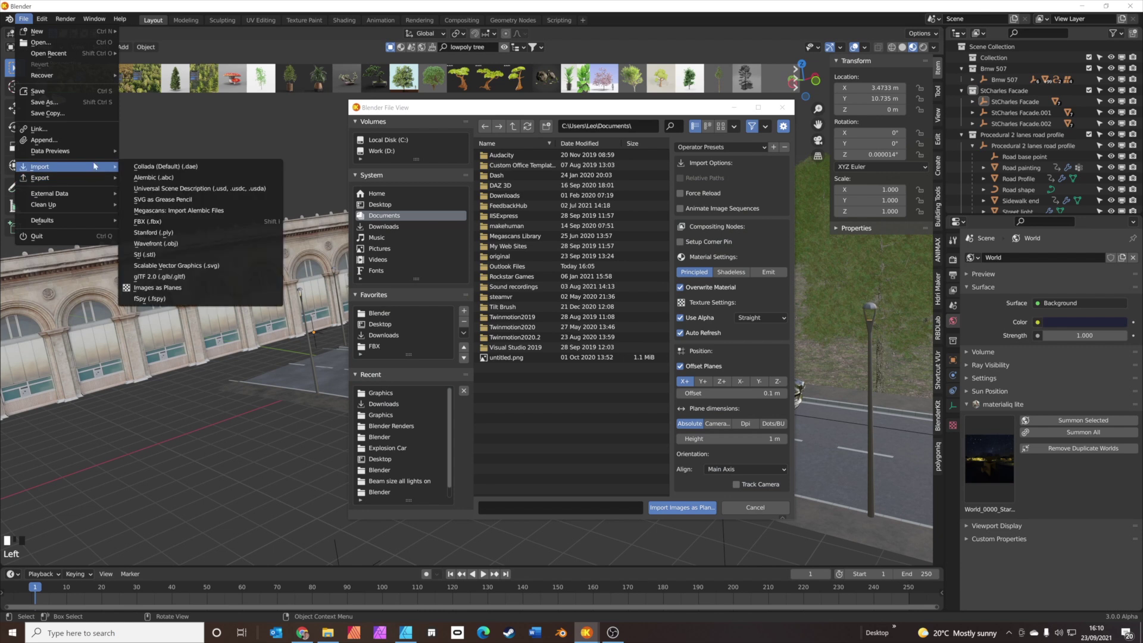
{"action": "left_click", "coordinate": [42, 18]}
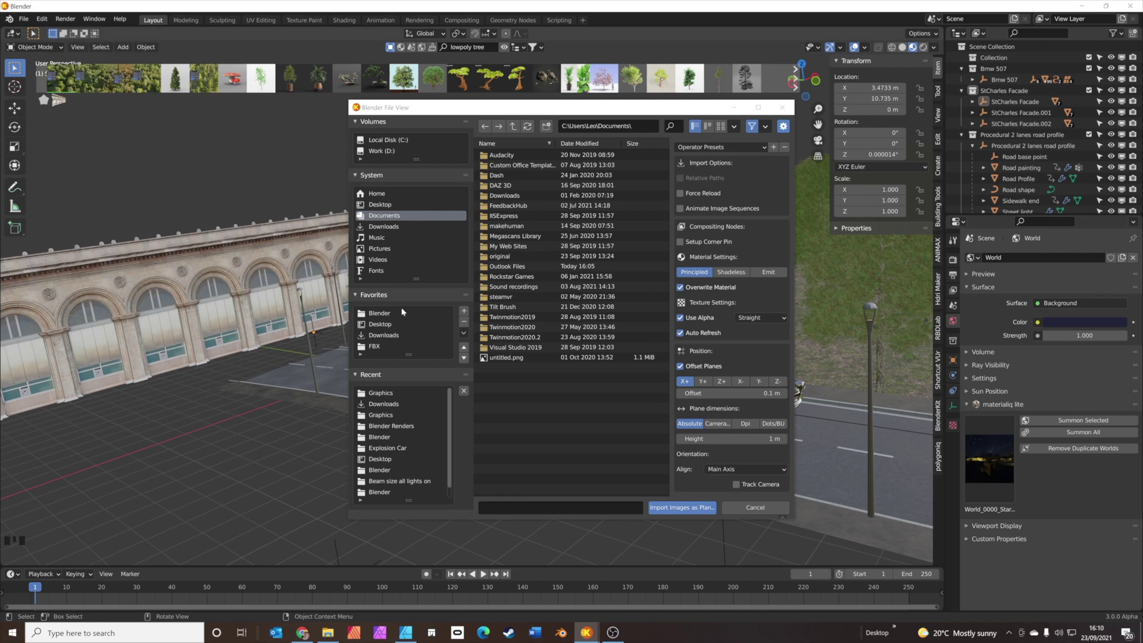
{"action": "left_click", "coordinate": [381, 394]}
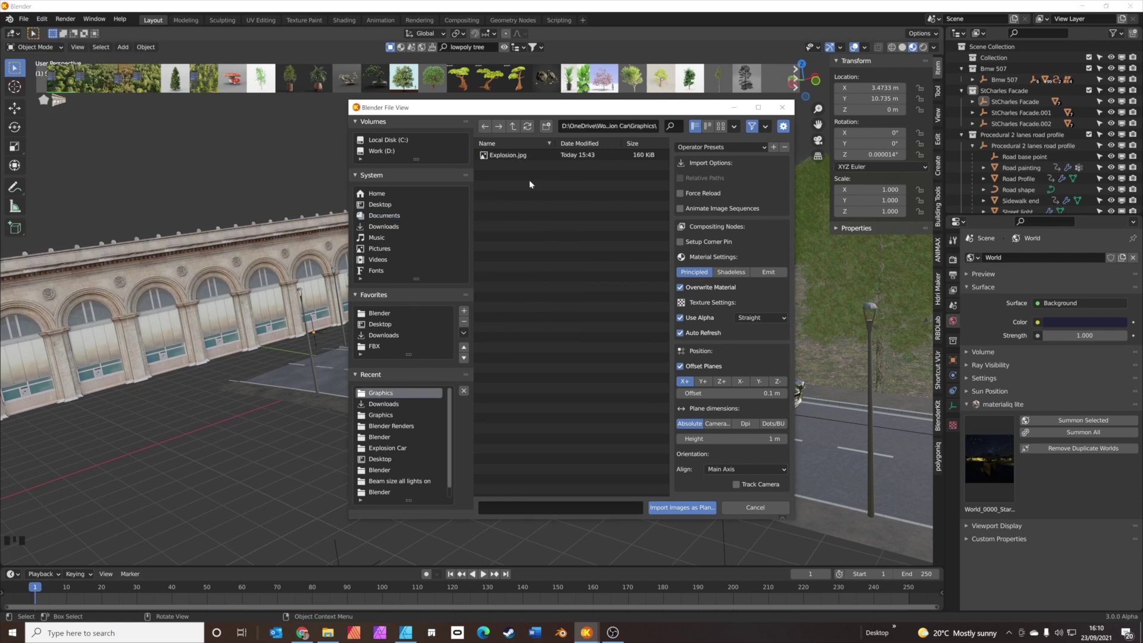
{"action": "left_click", "coordinate": [511, 155]}
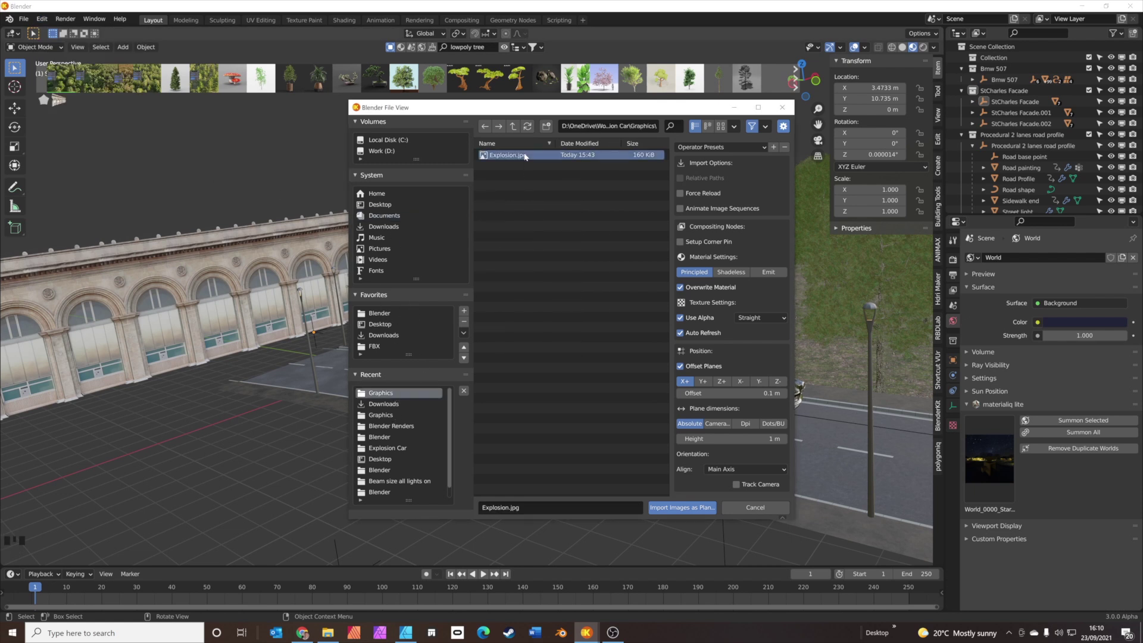
{"action": "left_click", "coordinate": [682, 507]}
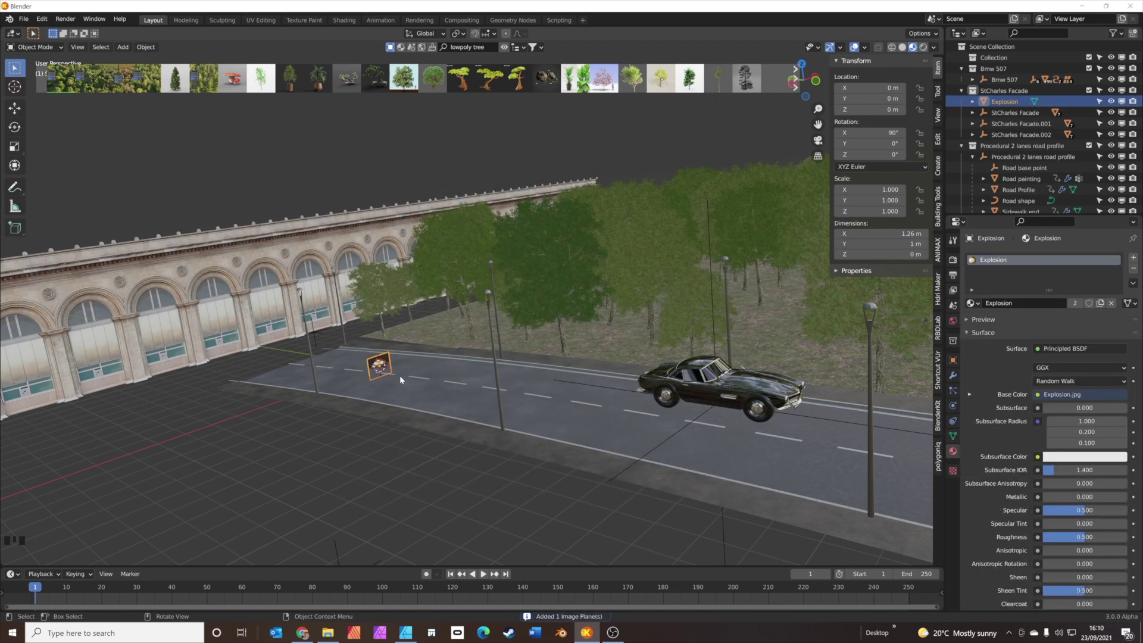
- Raise the explosion image plane about 1.3 m along the Z axis so it stands above the road
{"action": "scroll", "coordinate": [400, 380], "scroll_direction": "up", "scroll_amount": 3}
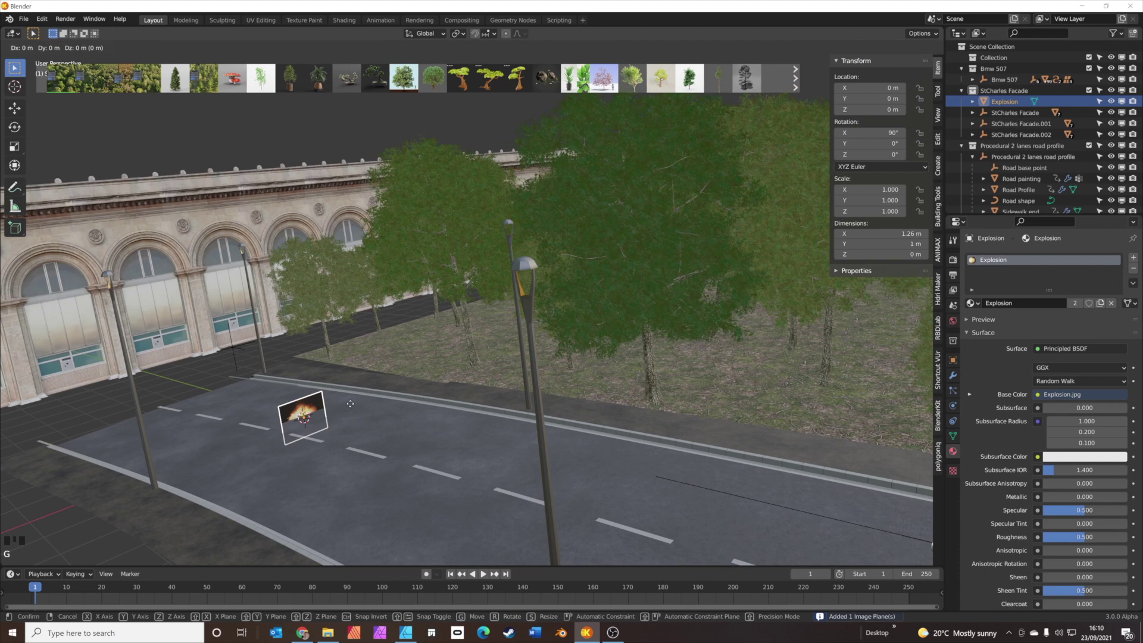
{"action": "key", "text": "g"}
{"action": "key", "text": "z"}
{"action": "left_click", "coordinate": [365, 352]}
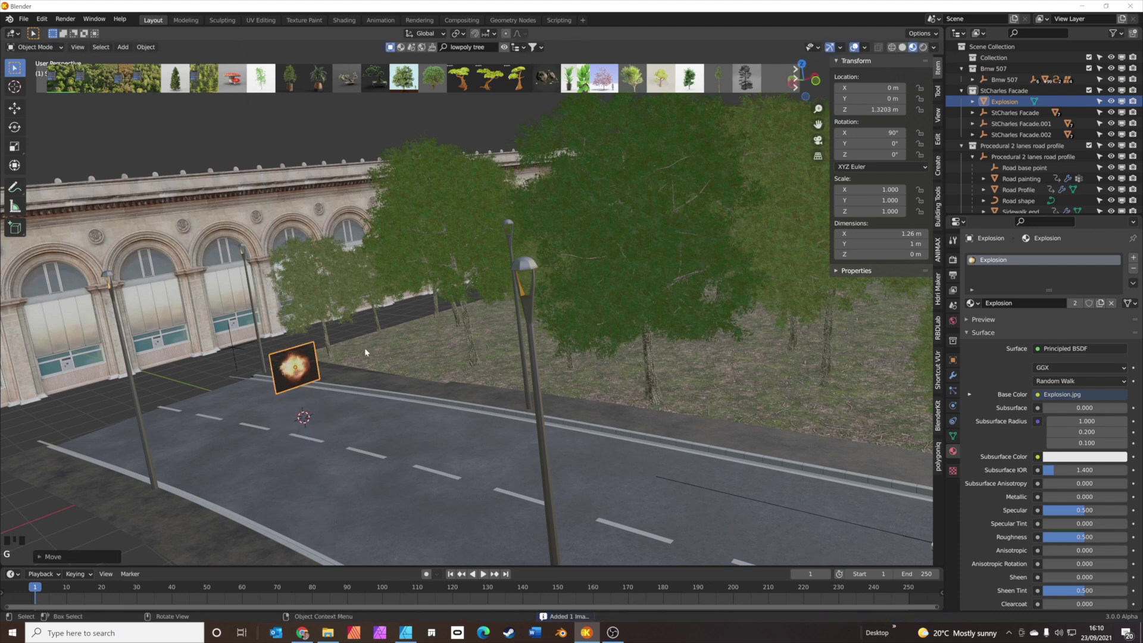
{"action": "key", "text": "KP_Decimal"}
{"action": "mouse_move", "coordinate": [438, 348]}
{"action": "middle_mouse_down"}
{"action": "mouse_move", "coordinate": [381, 345]}
{"action": "mouse_move", "coordinate": [449, 331]}
{"action": "middle_mouse_up"}
{"action": "scroll", "coordinate": [452, 327], "scroll_direction": "down", "scroll_amount": 3}
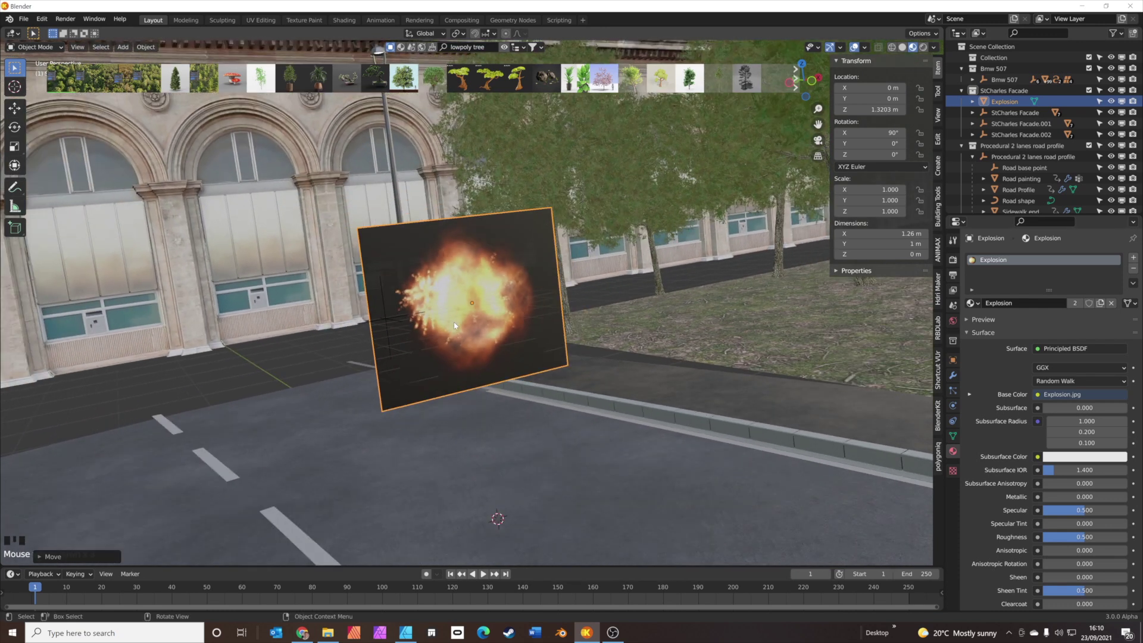
- Scale the explosion plane up about 10.3 times while looking through the camera
{"action": "key", "text": "KP_0"}
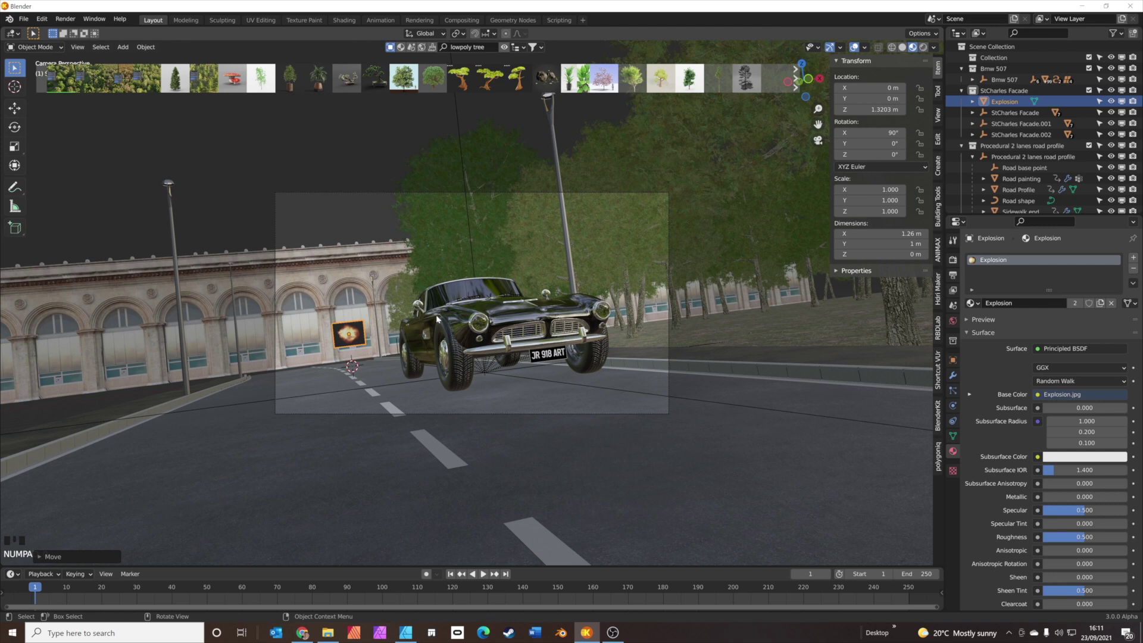
{"action": "key", "text": "s"}
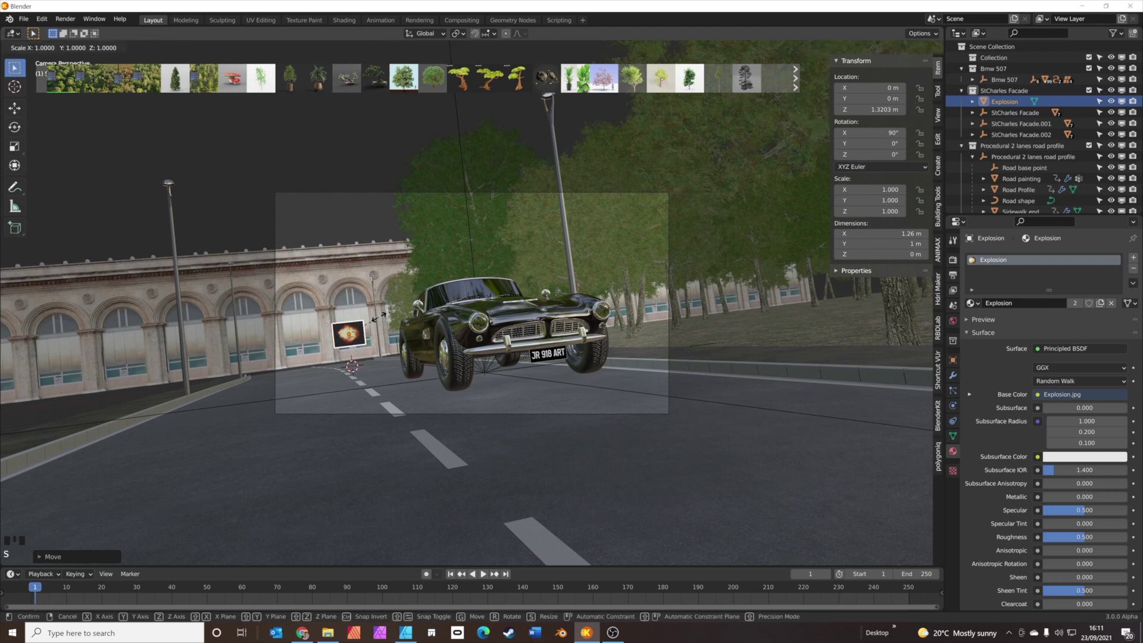
{"action": "left_click", "coordinate": [701, 341]}
- Raise the enlarged explosion plane about 2.6 m along Z and shift it about 2.6 m along X behind the car
{"action": "key", "text": "g"}
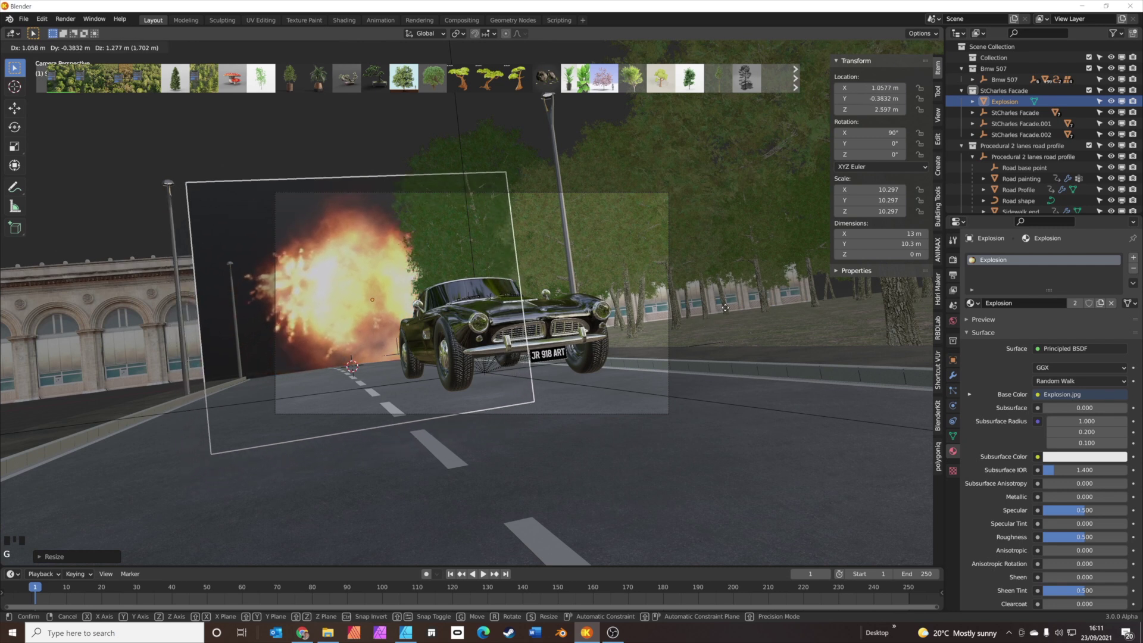
{"action": "key", "text": "z"}
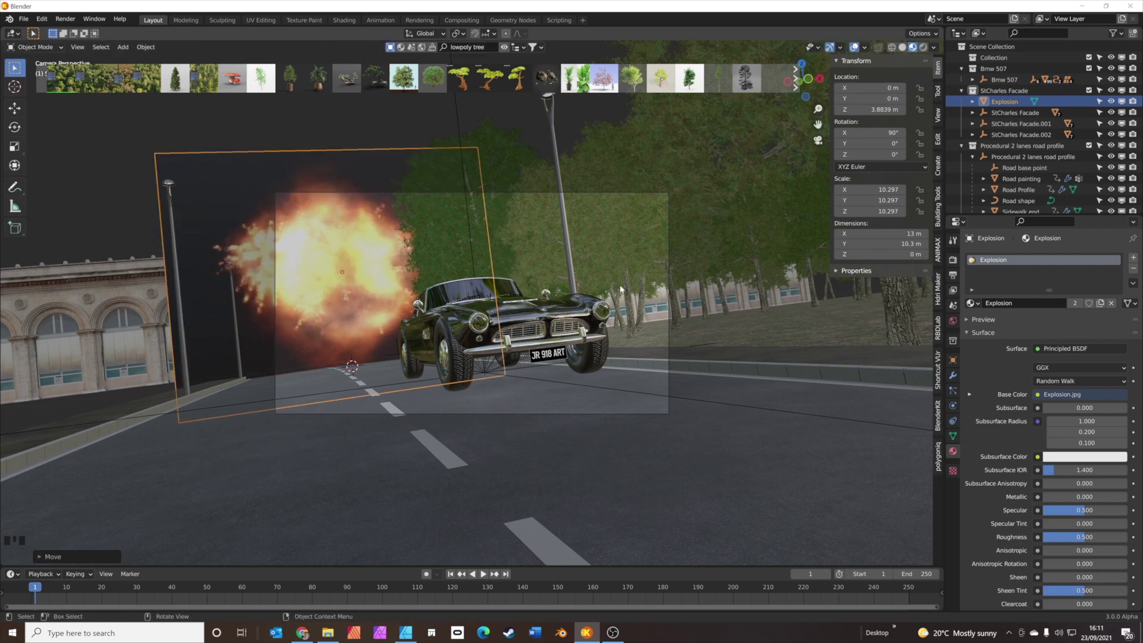
{"action": "key", "text": "y"}
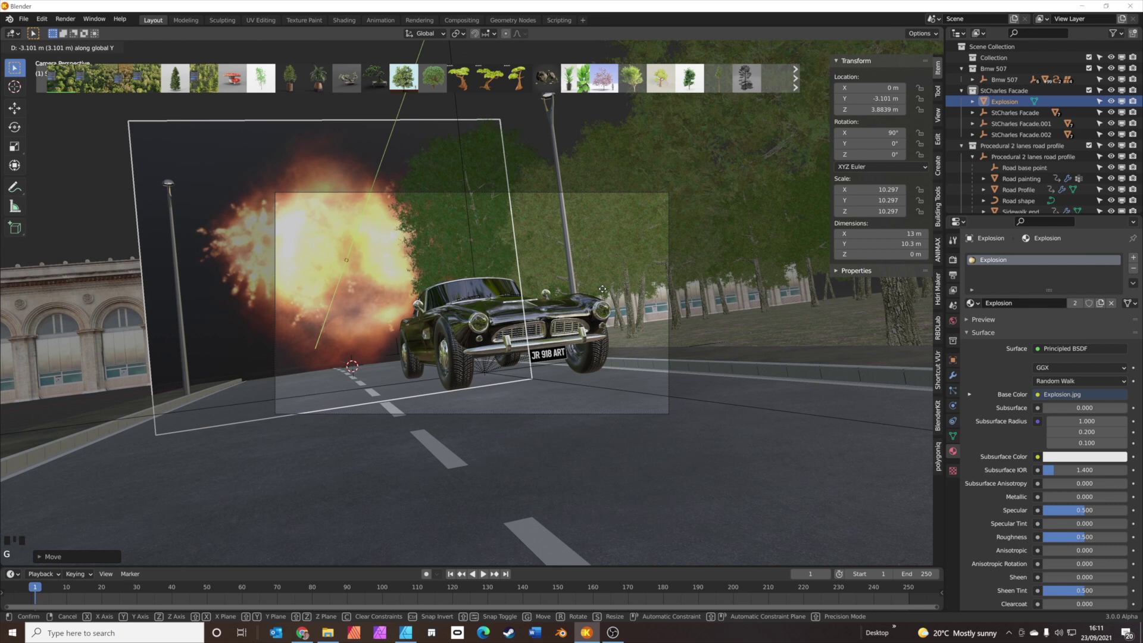
{"action": "key", "text": "x"}
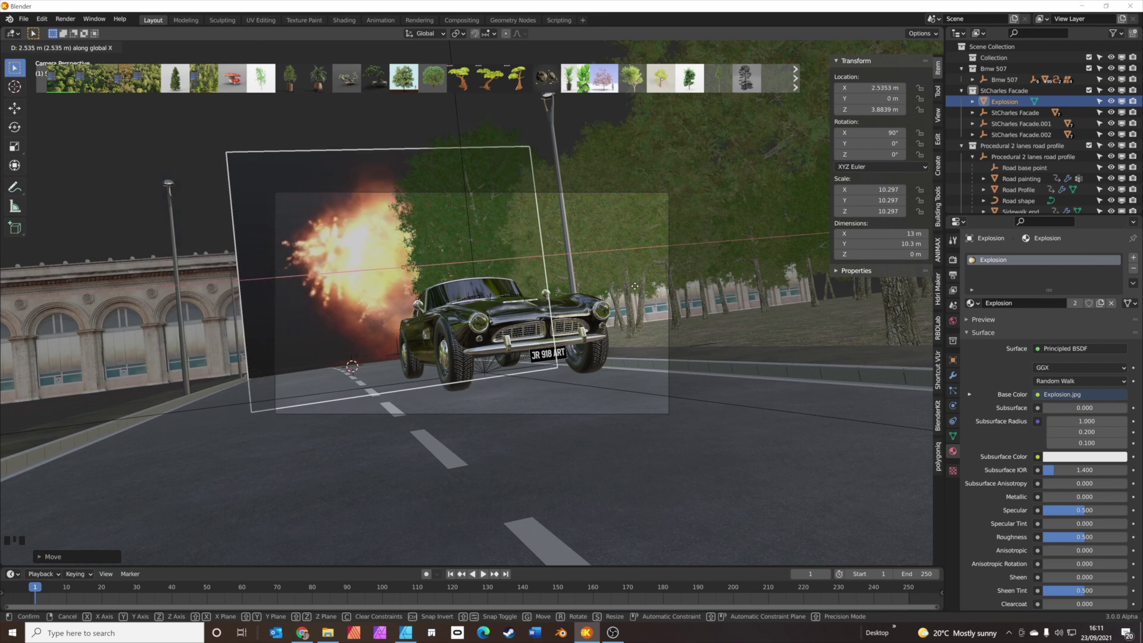
{"action": "left_click", "coordinate": [618, 292]}
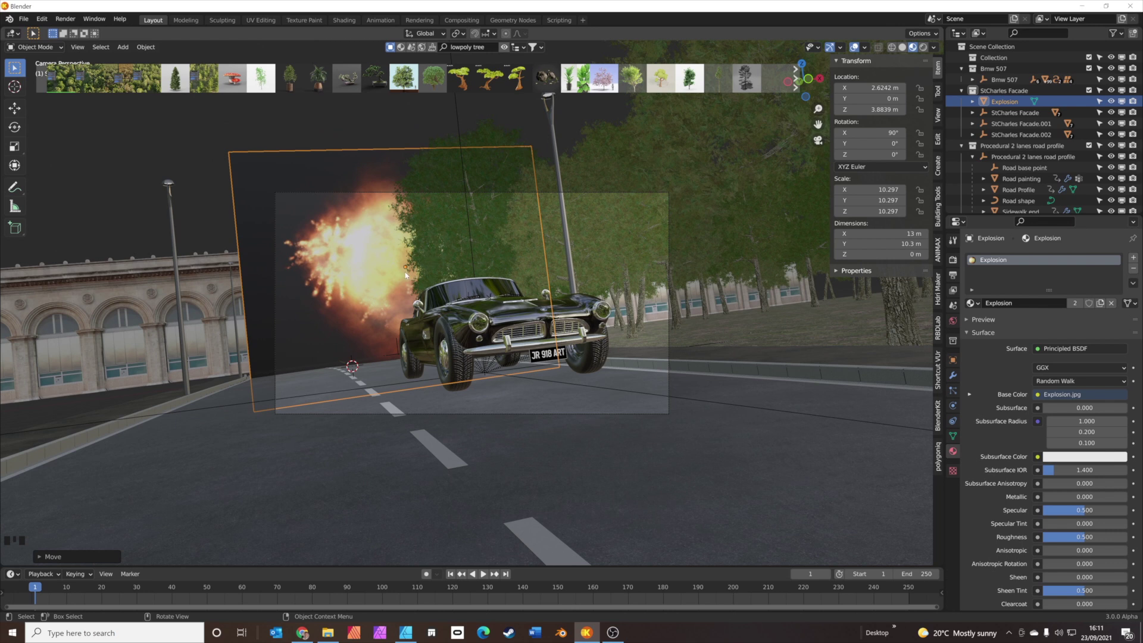
- Move the explosion plane about 8.4 m along the Y axis, away from the car, and check it through the camera
{"action": "middle_click_drag", "start_coordinate": [406, 275], "coordinate": [481, 325]}
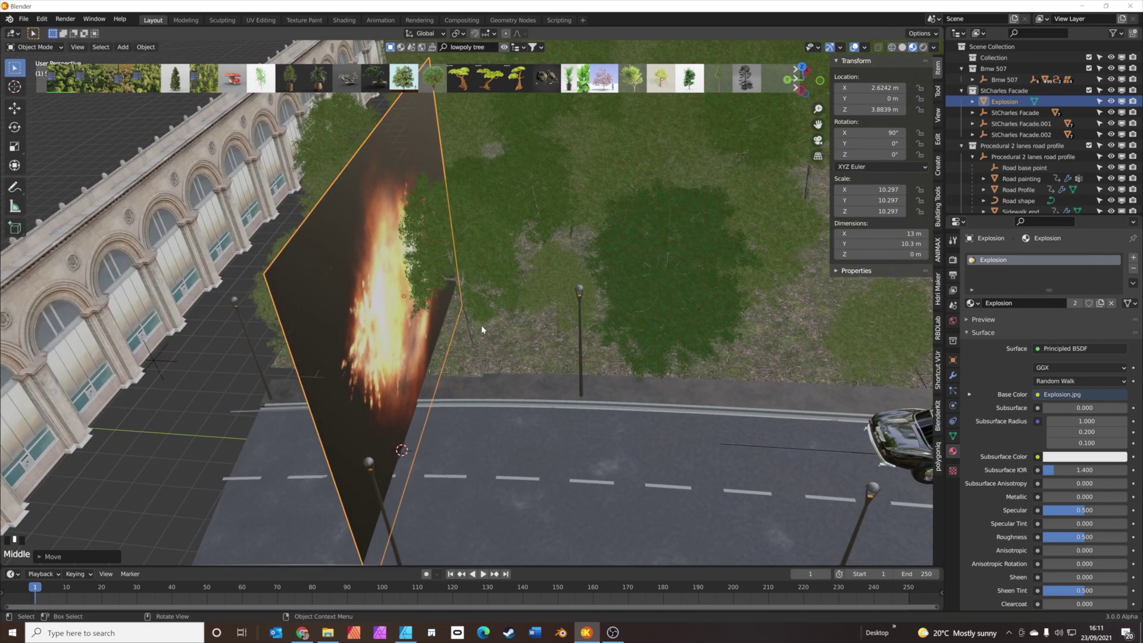
{"action": "key", "text": "g"}
{"action": "key", "text": "y"}
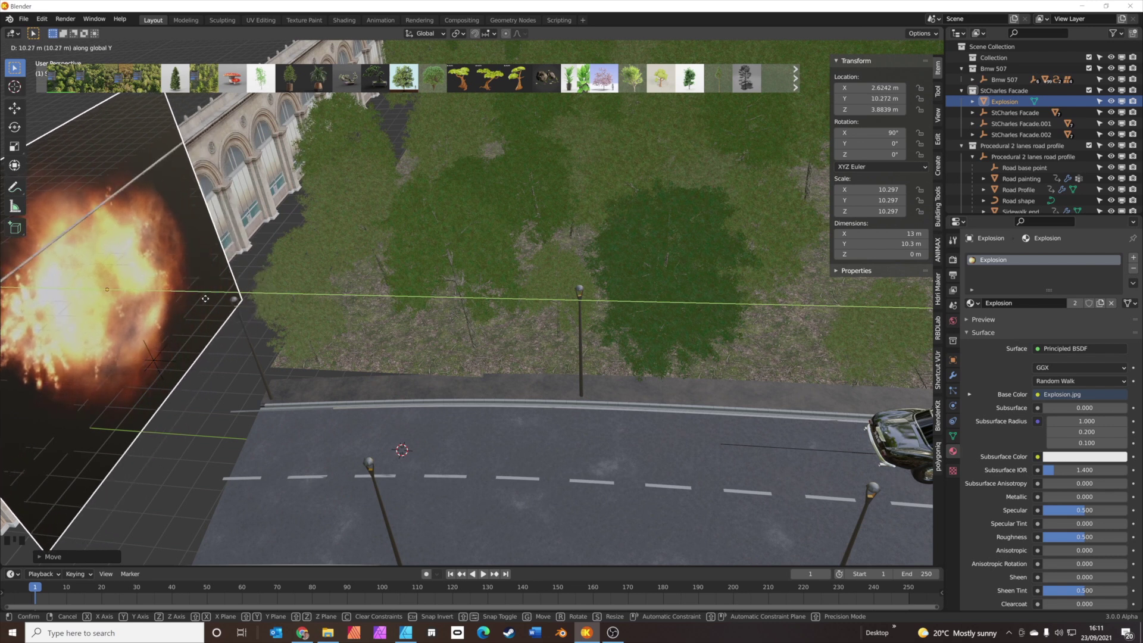
{"action": "left_click", "coordinate": [241, 307]}
{"action": "key", "text": "KP_0"}
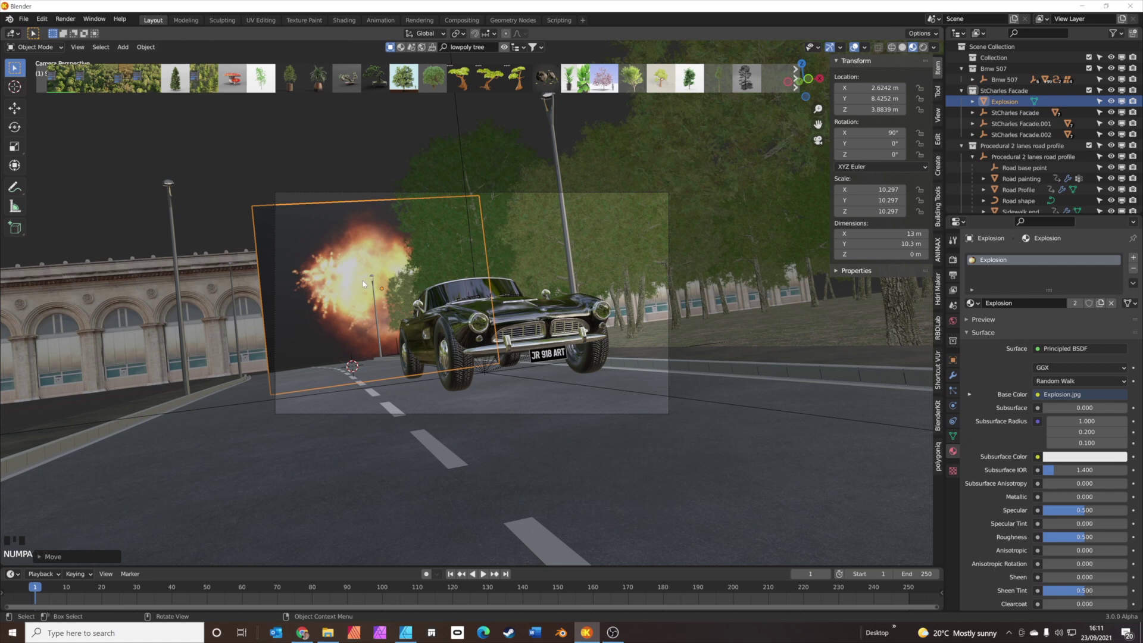
- Enlarge the explosion plane to a scale of about 13.26 and shift it about 1.3 m along X
{"action": "key", "text": "s"}
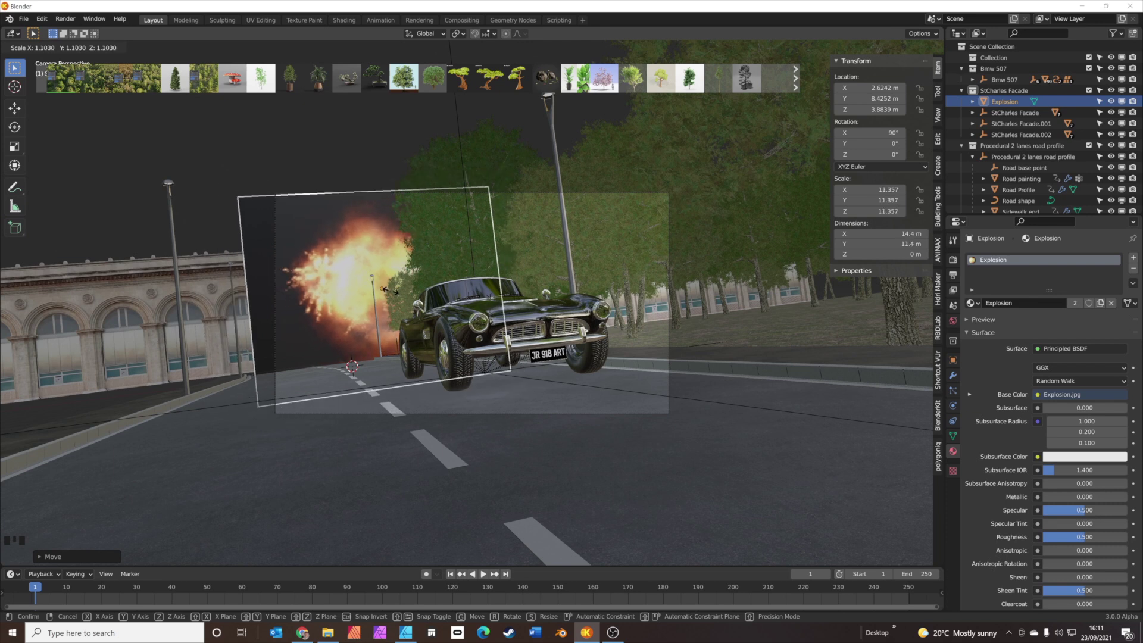
{"action": "left_click", "coordinate": [391, 291]}
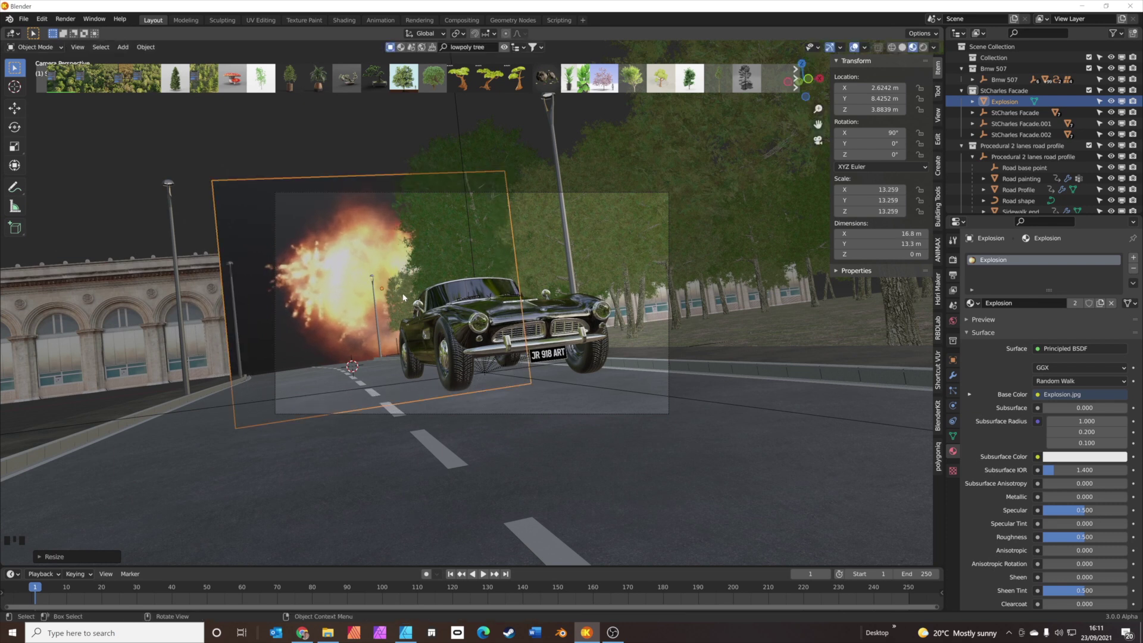
{"action": "key", "text": "g"}
{"action": "key", "text": "x"}
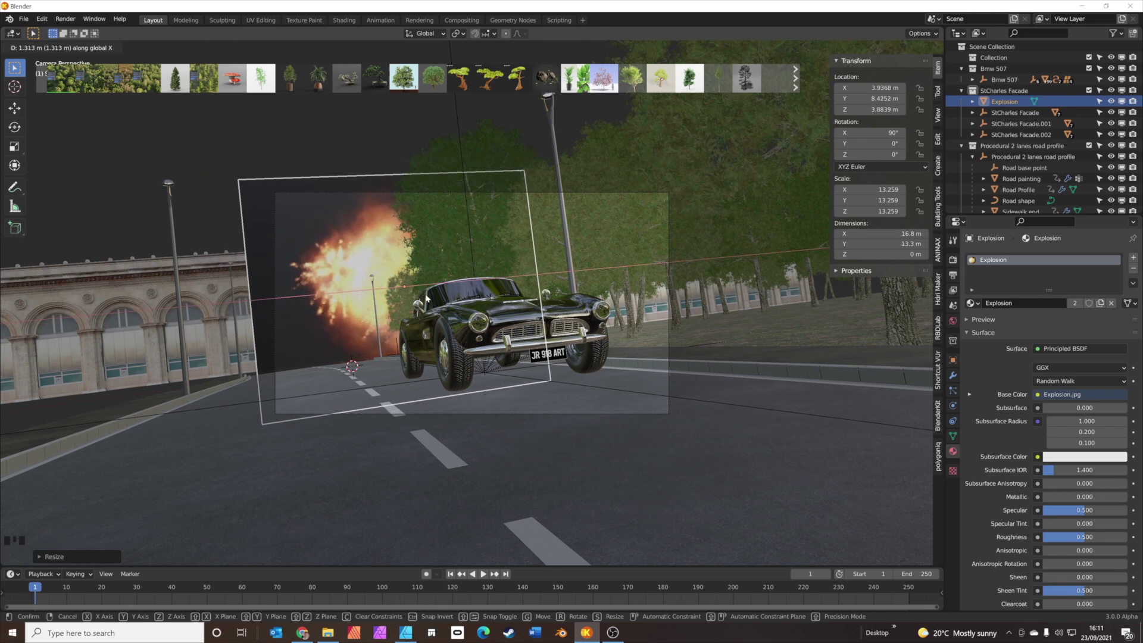
{"action": "left_click", "coordinate": [426, 297]}
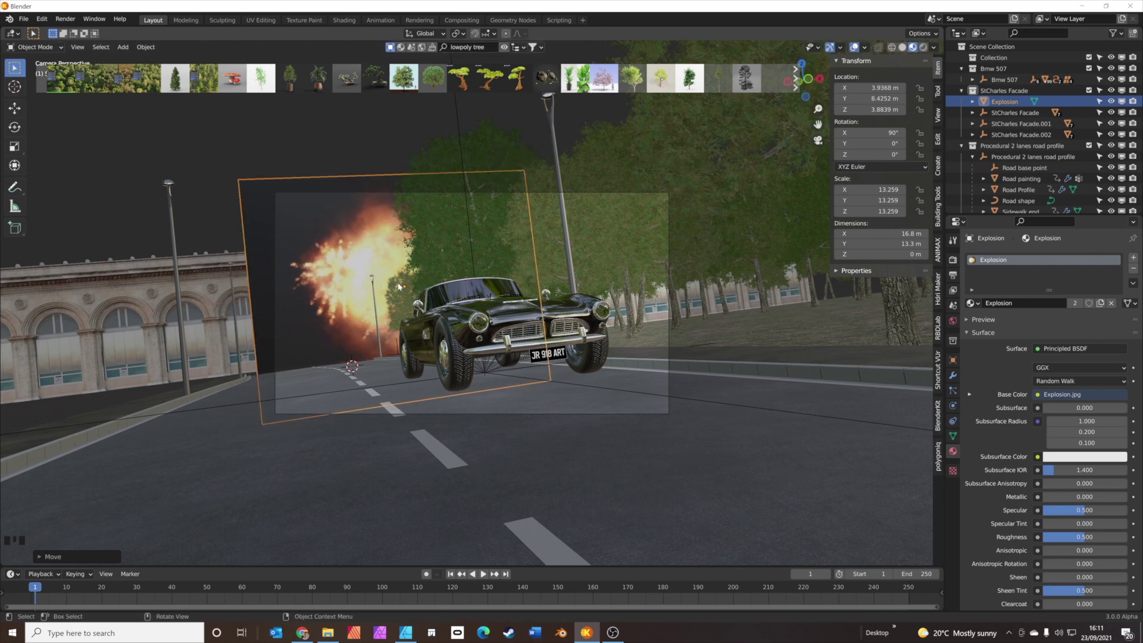
- Enter edit mode on the explosion plane and subdivide its mesh three times
{"action": "middle_click_drag", "start_coordinate": [398, 286], "coordinate": [303, 195]}
{"action": "left_click", "coordinate": [303, 192]}
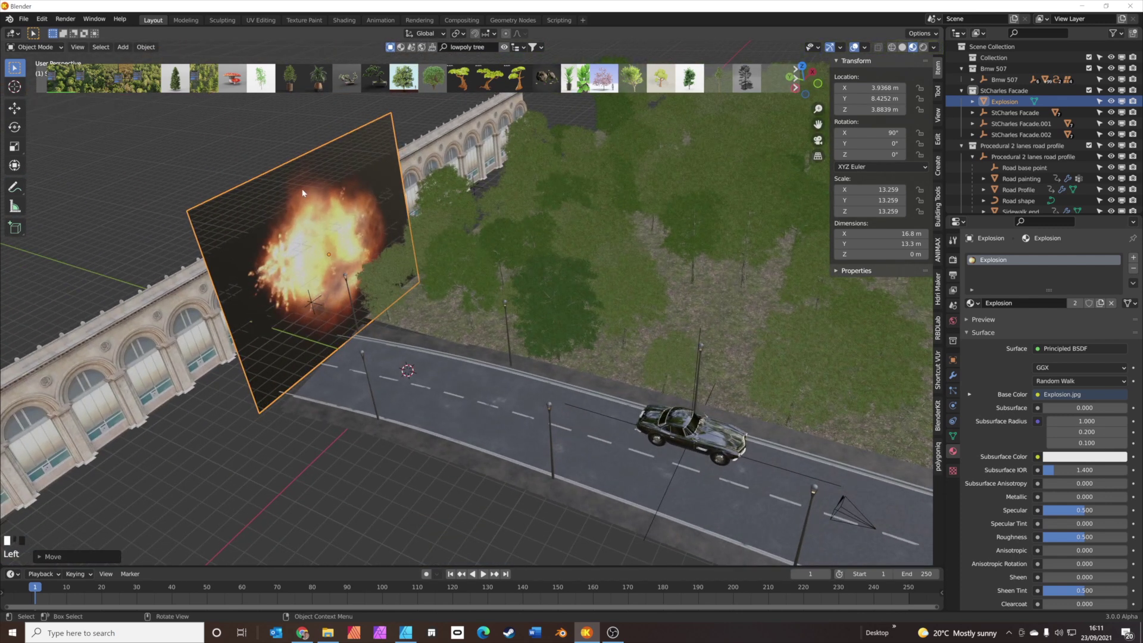
{"action": "key", "text": "Tab"}
{"action": "right_click", "coordinate": [327, 212]}
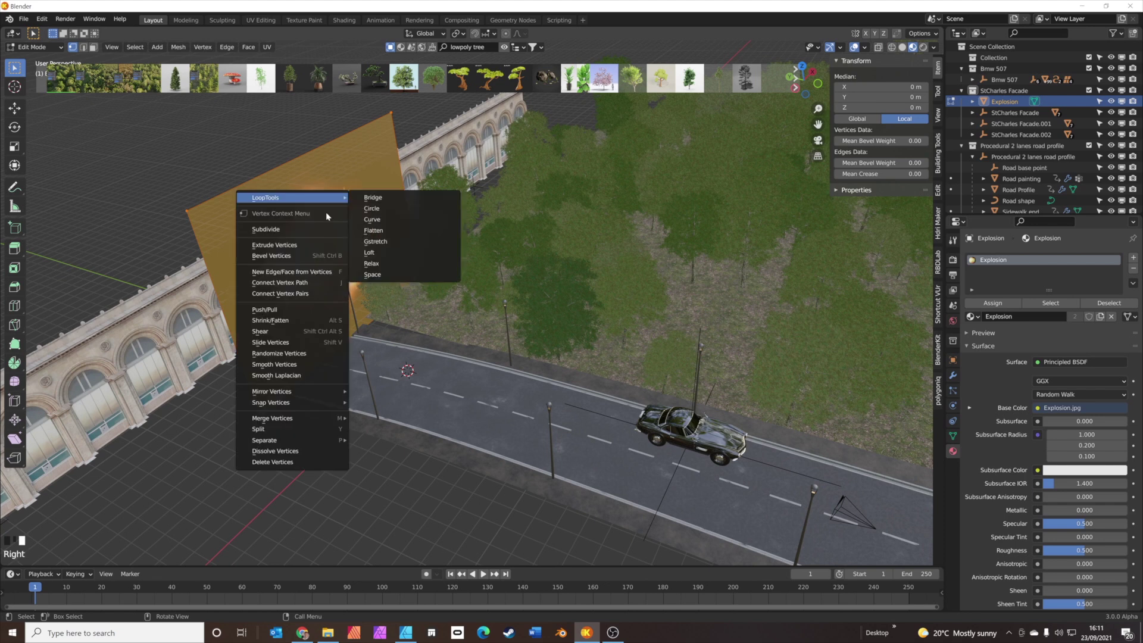
{"action": "left_click", "coordinate": [322, 229]}
{"action": "right_click", "coordinate": [324, 225]}
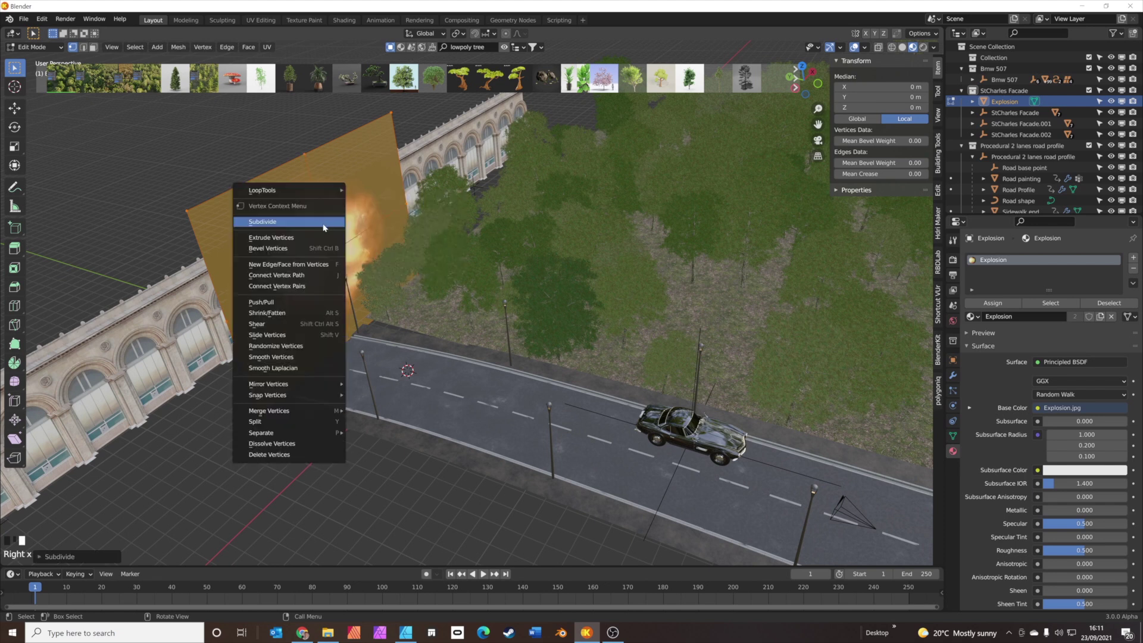
{"action": "left_click", "coordinate": [324, 225]}
{"action": "right_click", "coordinate": [325, 227]}
{"action": "left_click", "coordinate": [323, 224]}
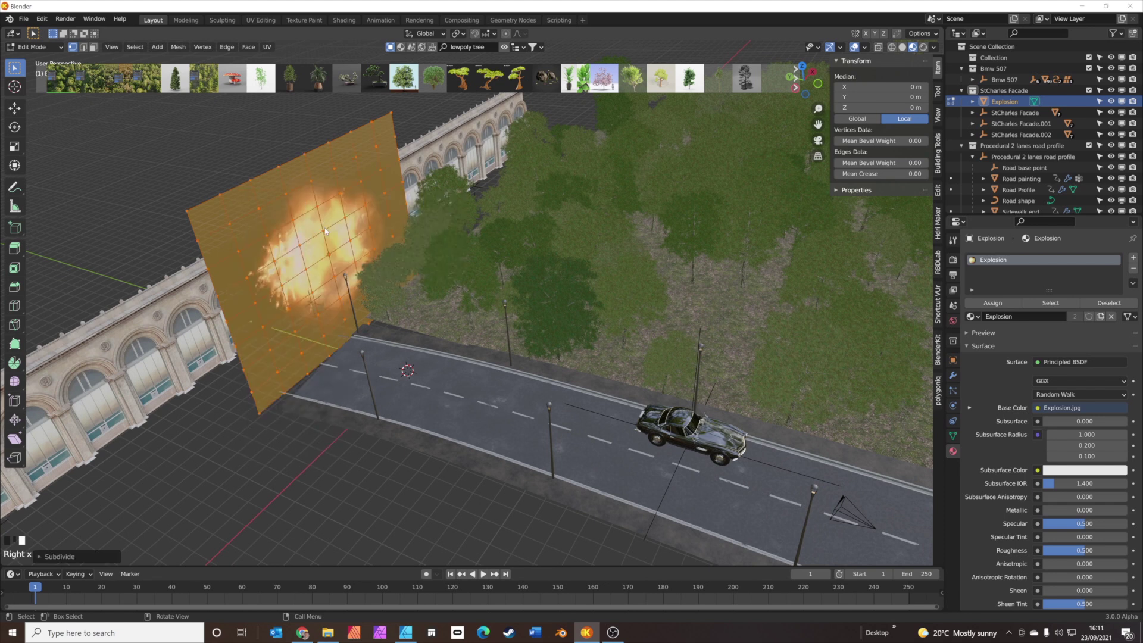
- Move the plane's centre vertex about 3.7 m along Y using proportional editing with Sphere falloff and a size of about 6.7 m
{"action": "left_click", "coordinate": [331, 258]}
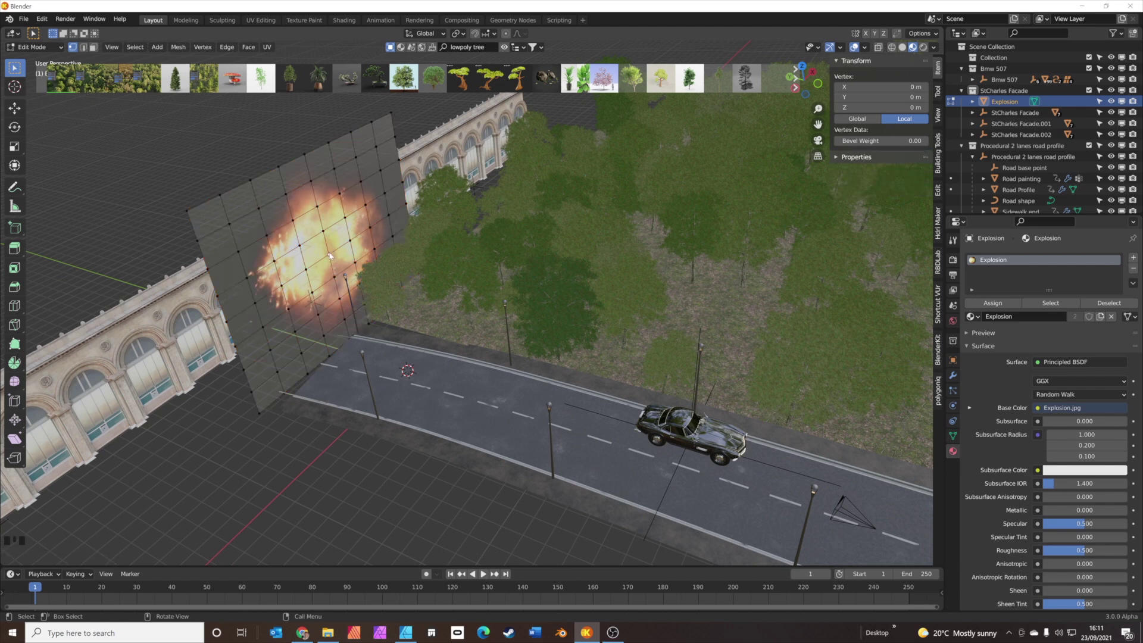
{"action": "left_click", "coordinate": [505, 35]}
{"action": "left_click", "coordinate": [523, 35]}
{"action": "key", "text": "g"}
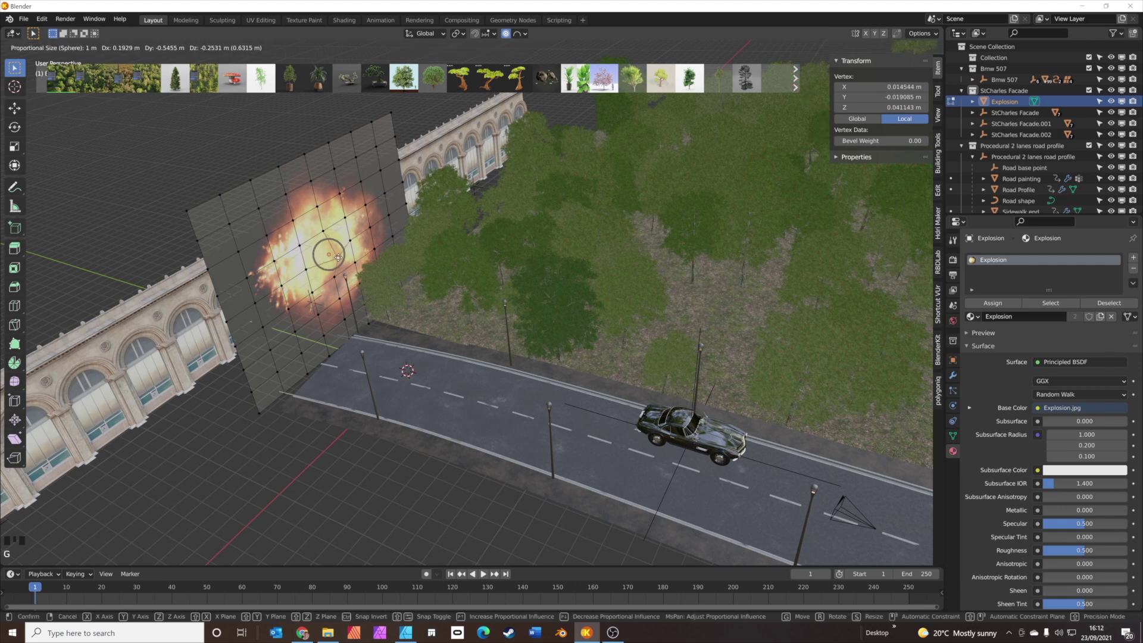
{"action": "scroll", "coordinate": [338, 257], "scroll_direction": "down", "scroll_amount": 14}
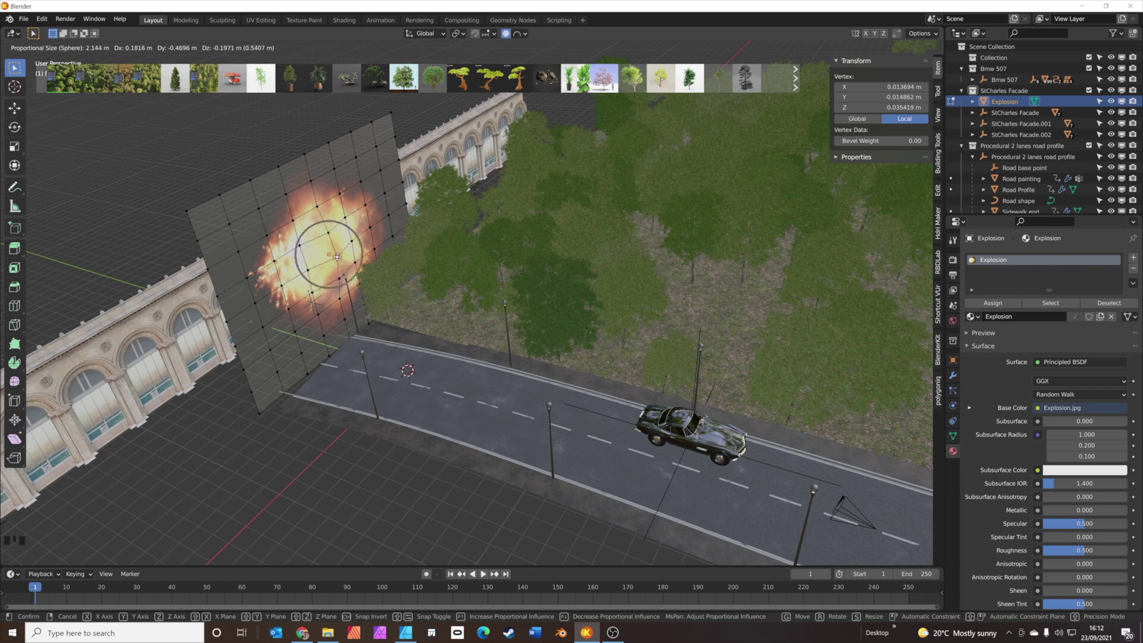
{"action": "scroll", "coordinate": [337, 257], "scroll_direction": "down", "scroll_amount": 6}
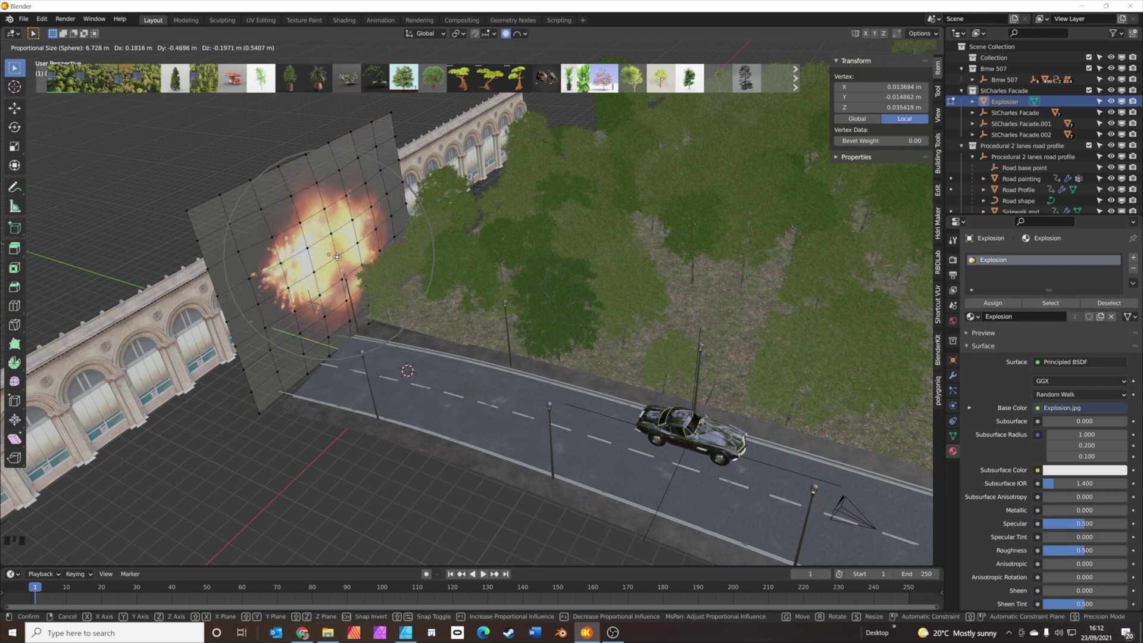
{"action": "key", "text": "y"}
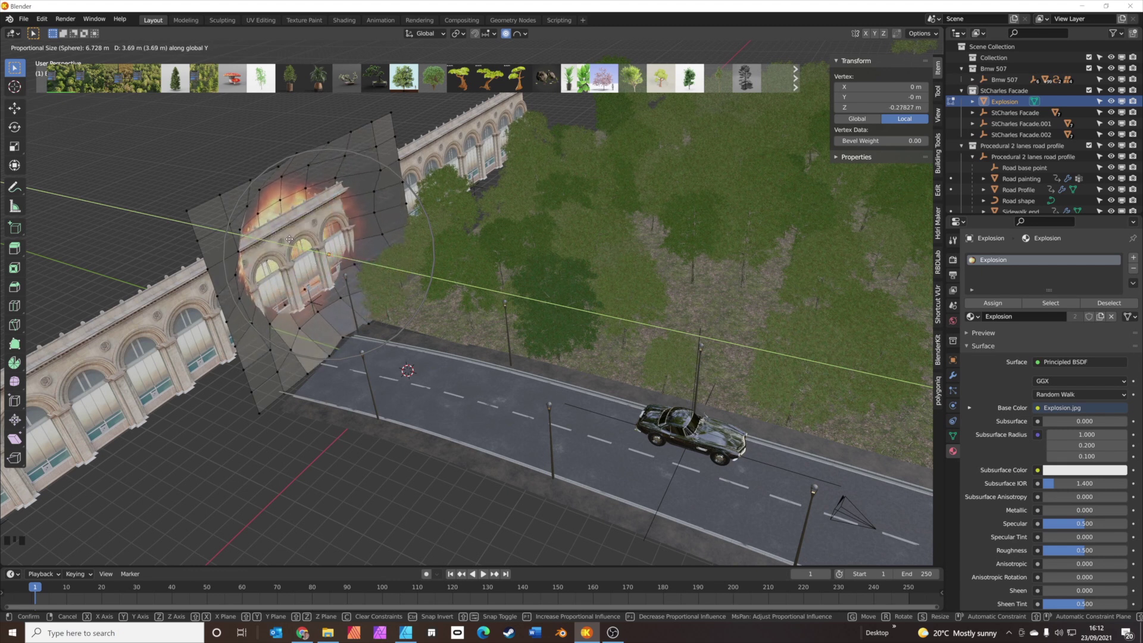
{"action": "left_click", "coordinate": [309, 247]}
{"action": "middle_click_drag", "start_coordinate": [309, 247], "coordinate": [349, 263]}
{"action": "key", "text": "Tab"}
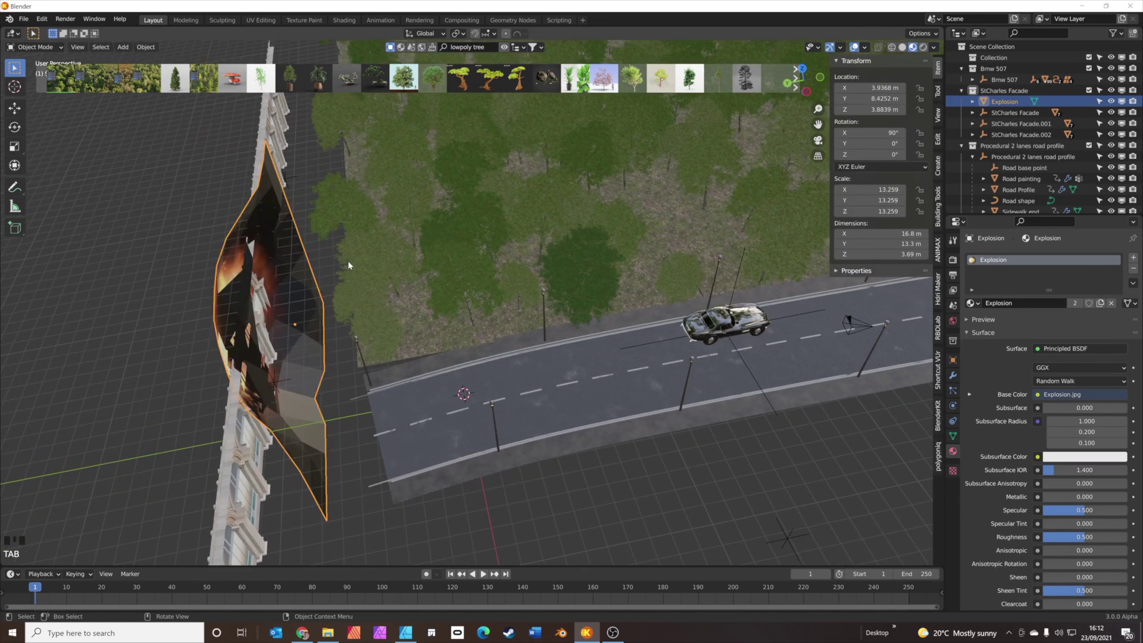
- Move the curved explosion plane about 2 m along negative Y, clear of the facade, and shade it smooth
{"action": "key", "text": "g"}
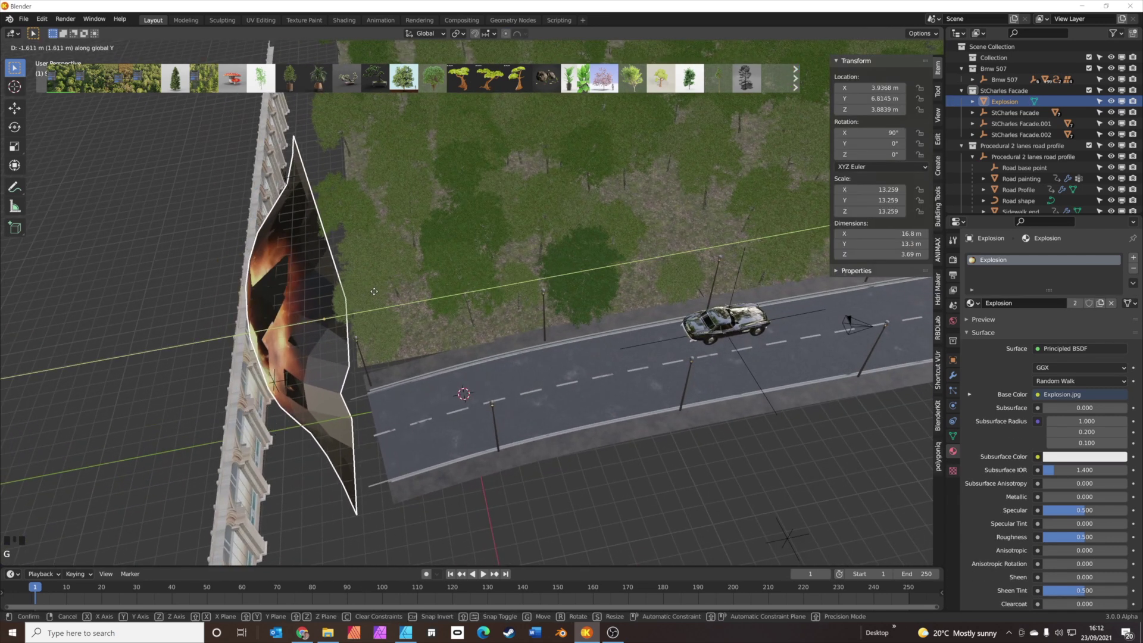
{"action": "left_click", "coordinate": [449, 325]}
{"action": "middle_click_drag", "start_coordinate": [447, 320], "coordinate": [291, 245]}
{"action": "right_click", "coordinate": [373, 237]}
{"action": "left_click", "coordinate": [373, 237]}
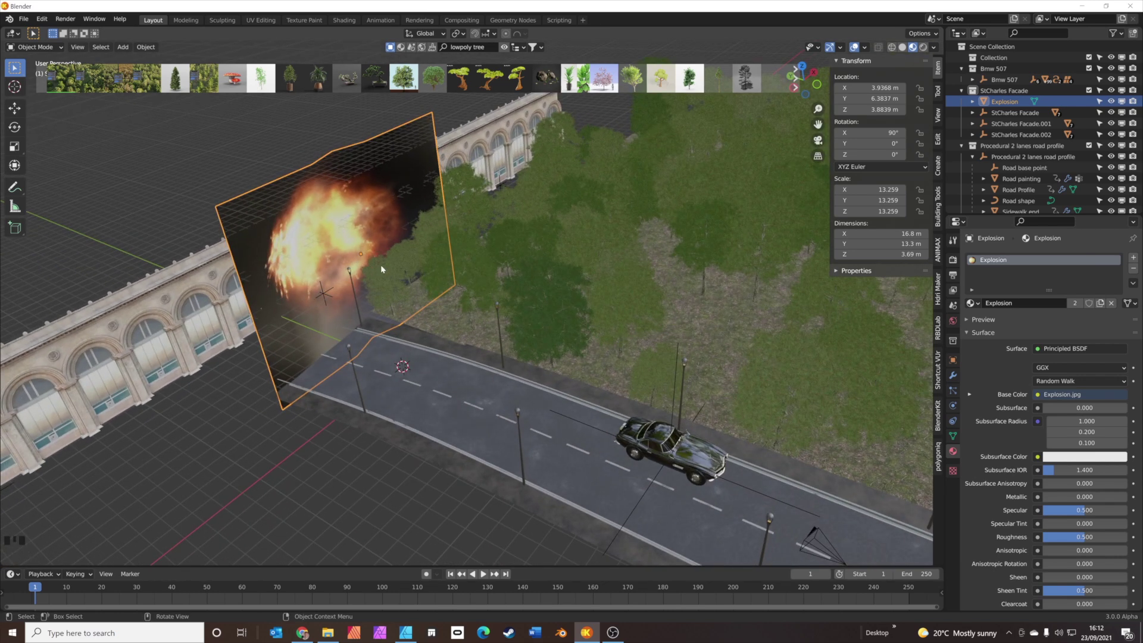
{"action": "scroll", "coordinate": [381, 266], "scroll_direction": "up", "scroll_amount": 3}
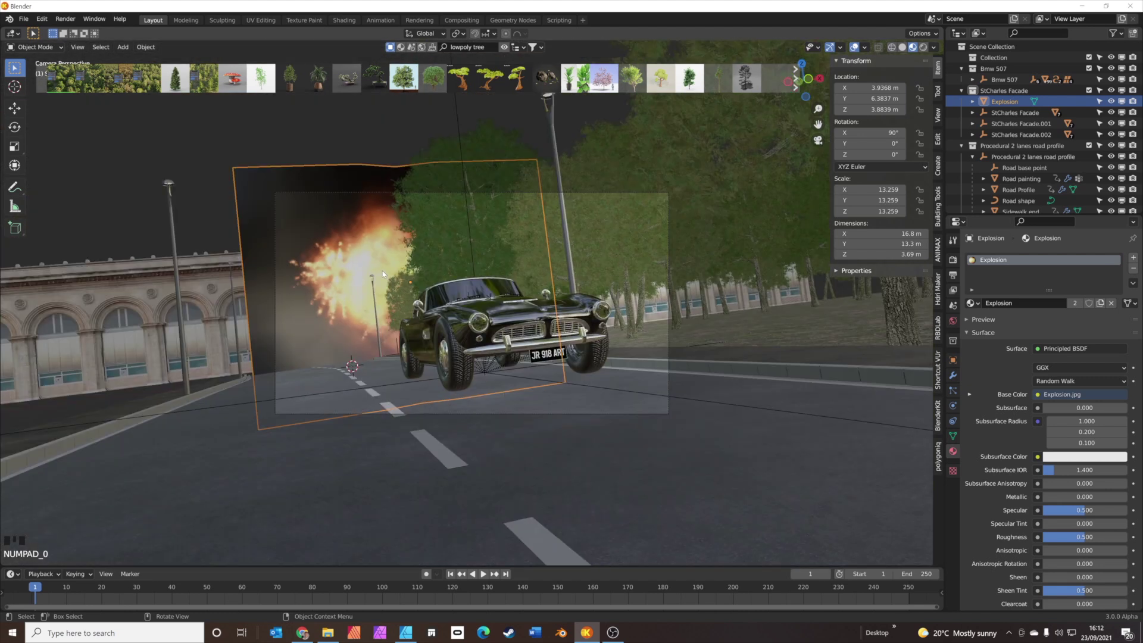
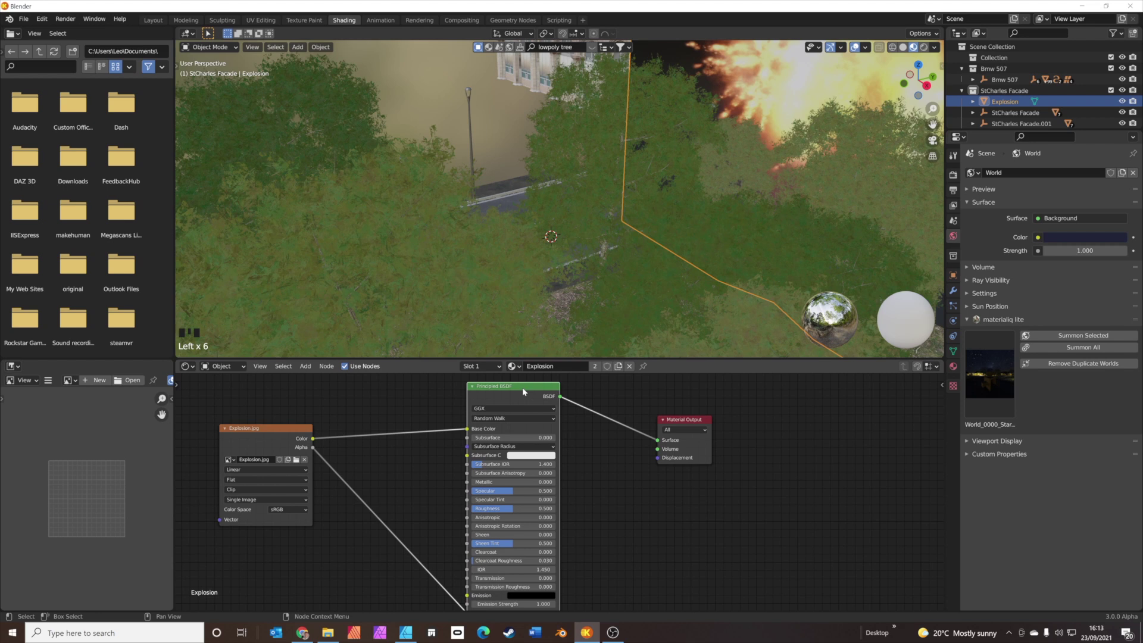
- Delete the Principled BSDF node from the Explosion material and add a MixRGB node between the image texture and Material Output
{"action": "key", "text": "x"}
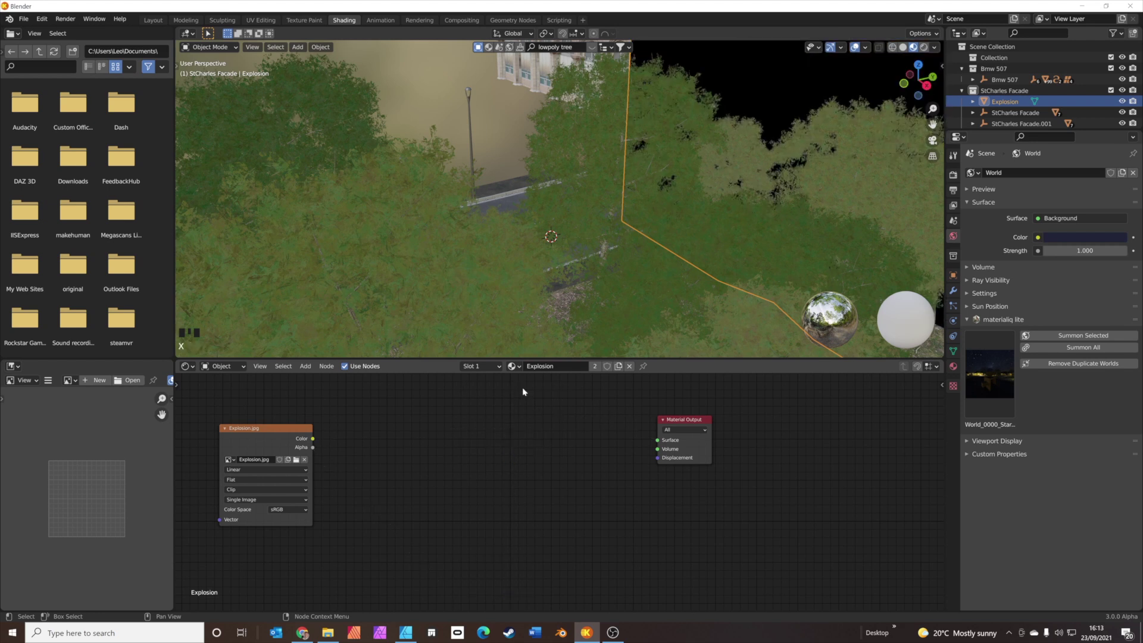
{"action": "key", "text": "shift+a"}
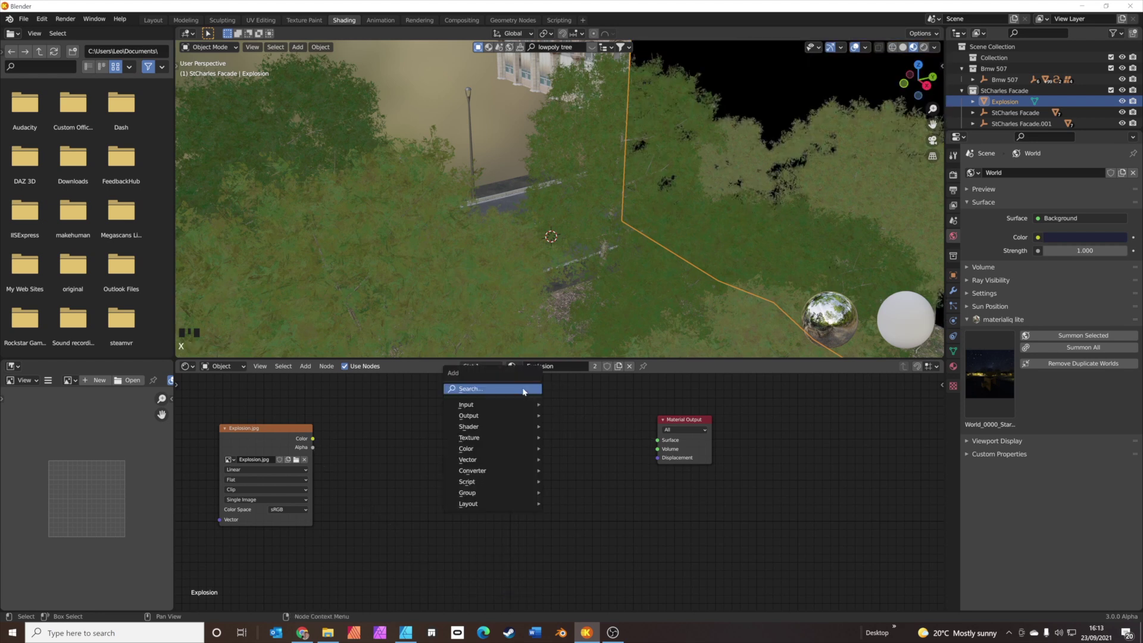
{"action": "left_click", "coordinate": [524, 390]}
{"action": "type", "text": "mix"}
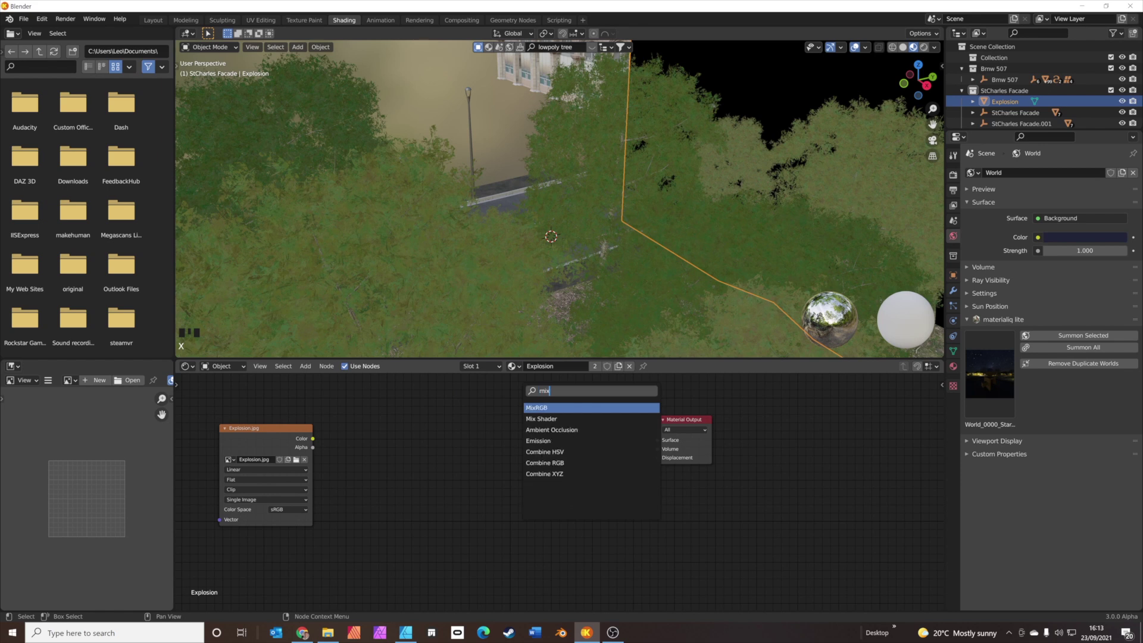
{"action": "key", "text": "Return"}
{"action": "left_click", "coordinate": [531, 417]}
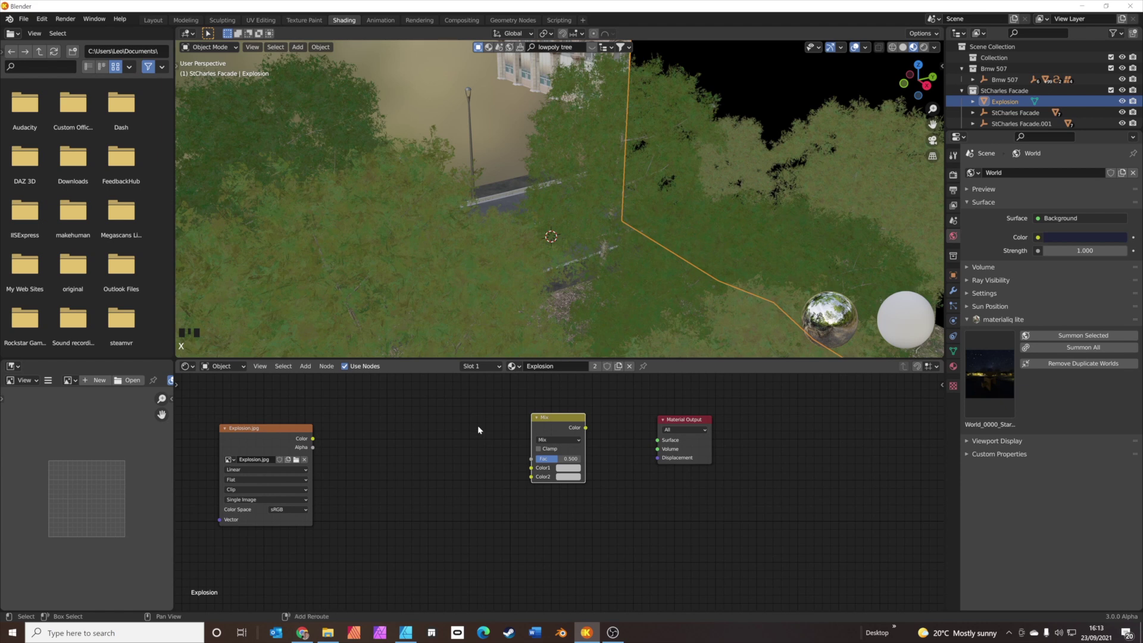
- Replace the MixRGB node with a Mix Shader and connect its output to the Material Output's Surface input
{"action": "key", "text": "shift+a"}
{"action": "left_click", "coordinate": [442, 428]}
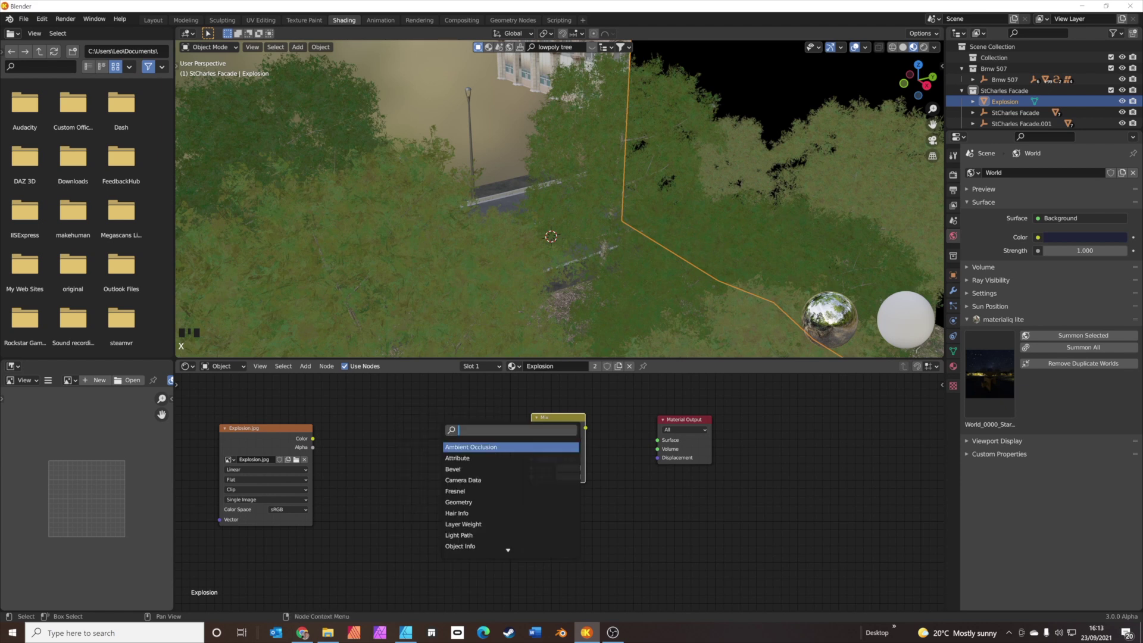
{"action": "type", "text": "mix"}
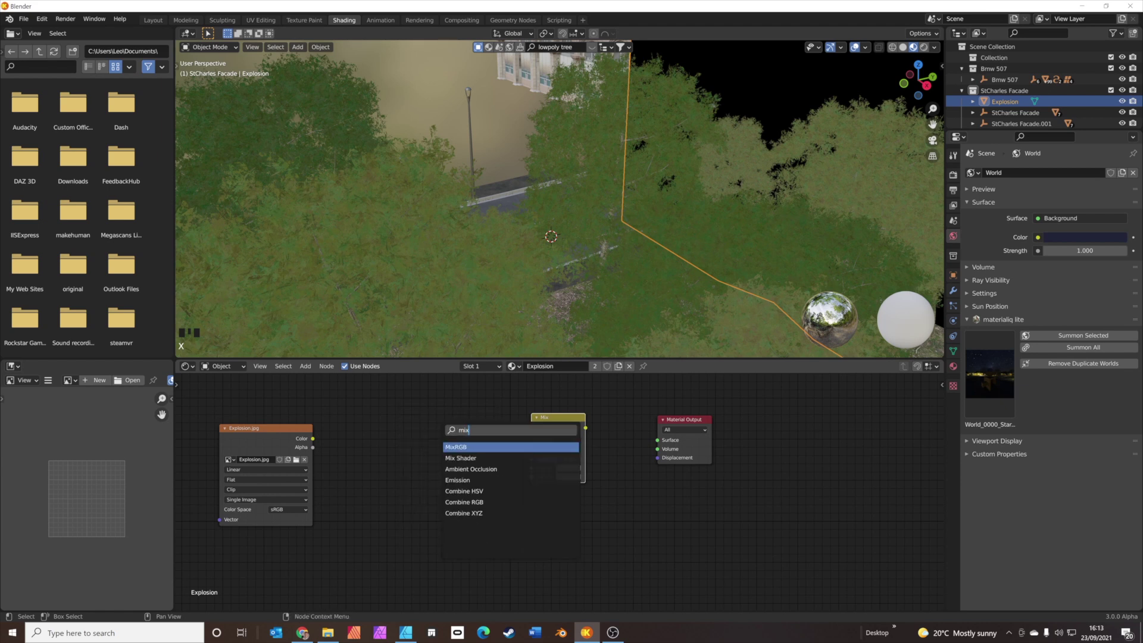
{"action": "key", "text": "Down"}
{"action": "key", "text": "Return"}
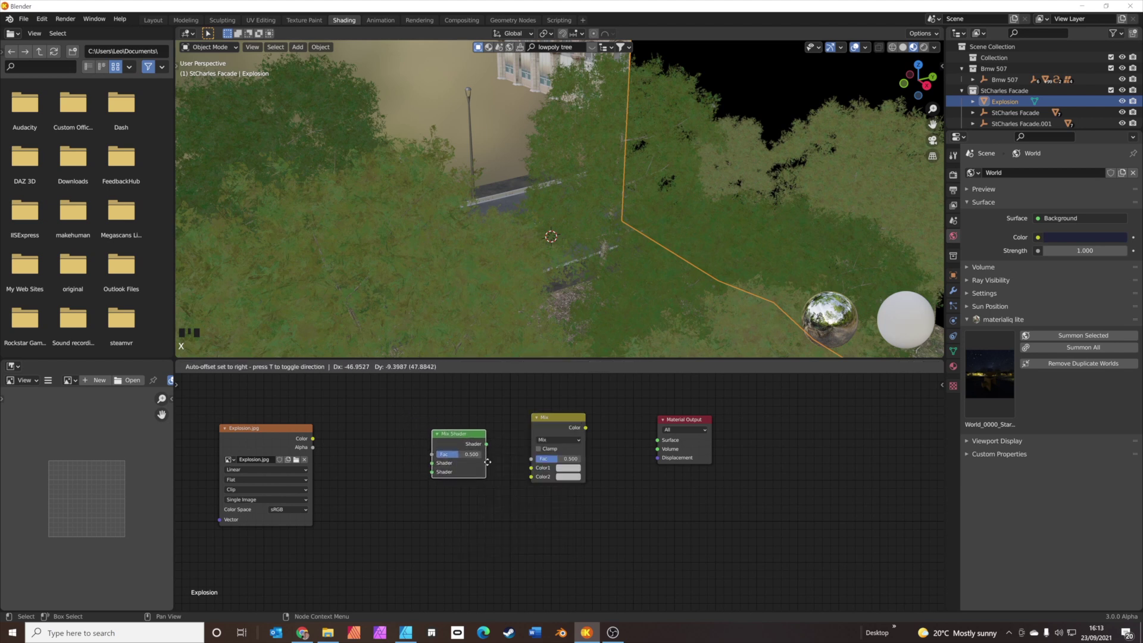
{"action": "left_click", "coordinate": [562, 426]}
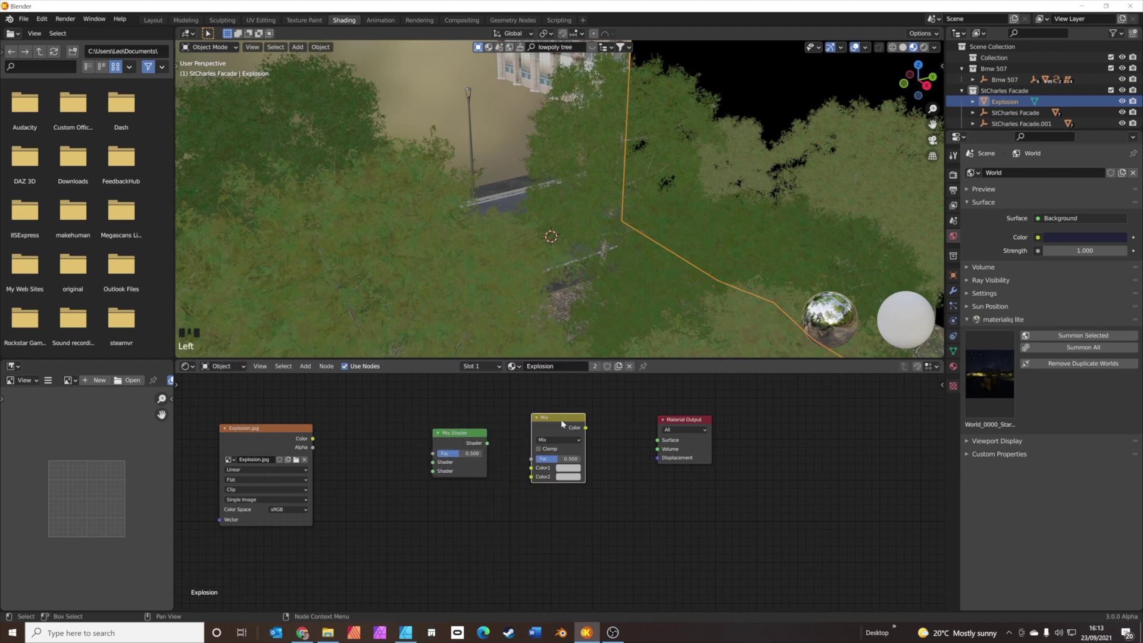
{"action": "key", "text": "x"}
{"action": "left_click_drag", "start_coordinate": [490, 435], "coordinate": [591, 446]}
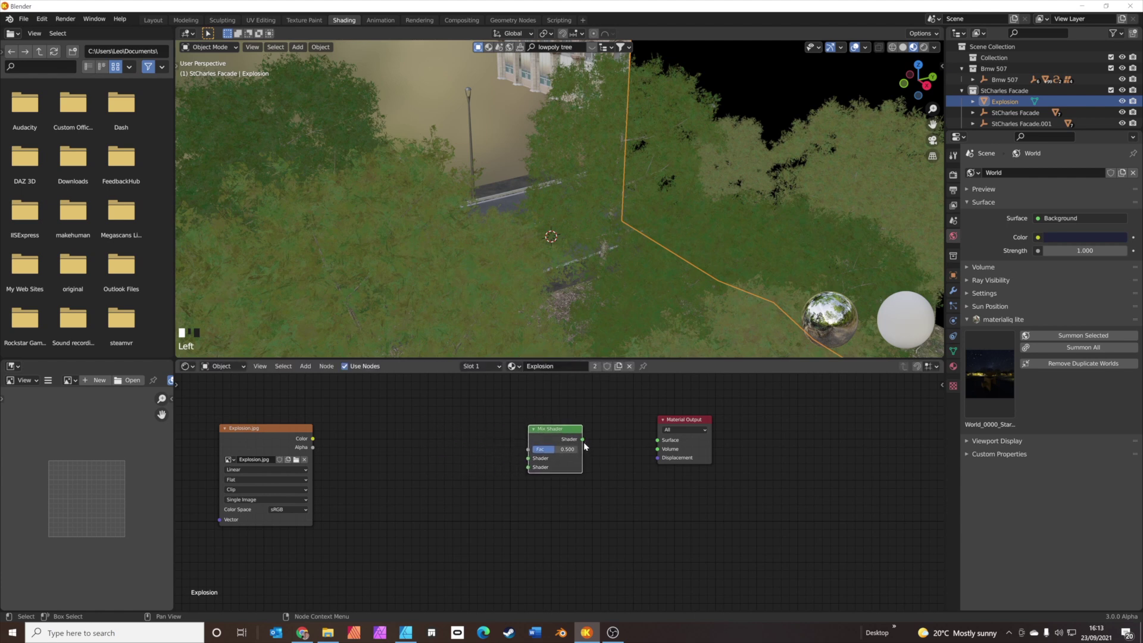
{"action": "left_click_drag", "start_coordinate": [582, 439], "coordinate": [657, 440]}
{"action": "left_click_drag", "start_coordinate": [558, 436], "coordinate": [562, 474]}
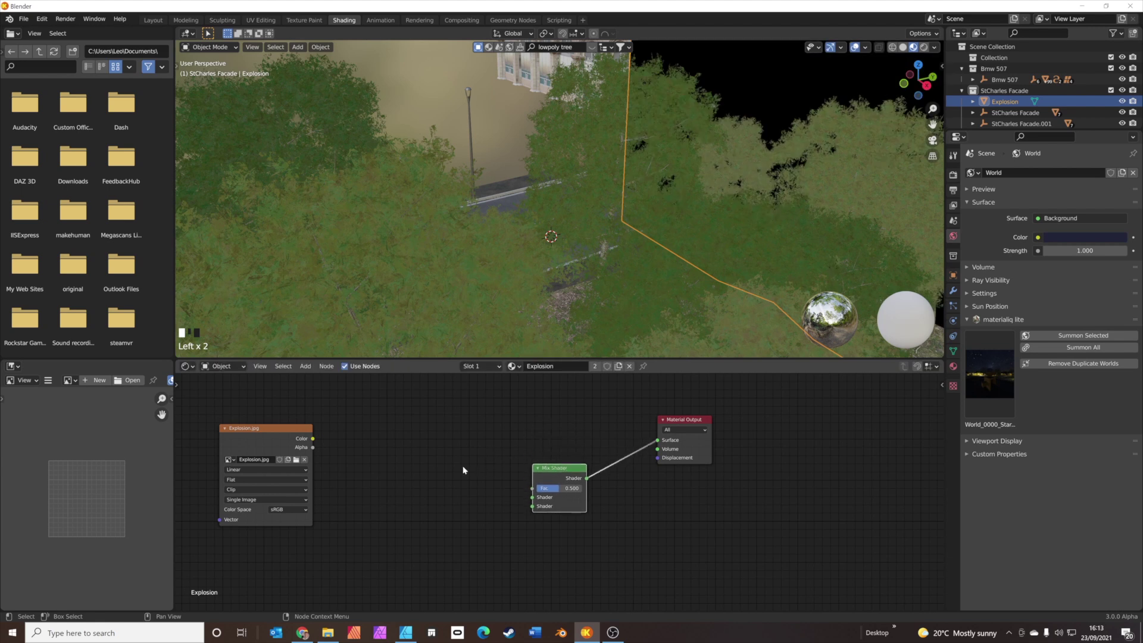
- Add an Emission shader, feed it the explosion image's Color, and connect it to the Mix Shader's second Shader input
{"action": "key", "text": "shift+a"}
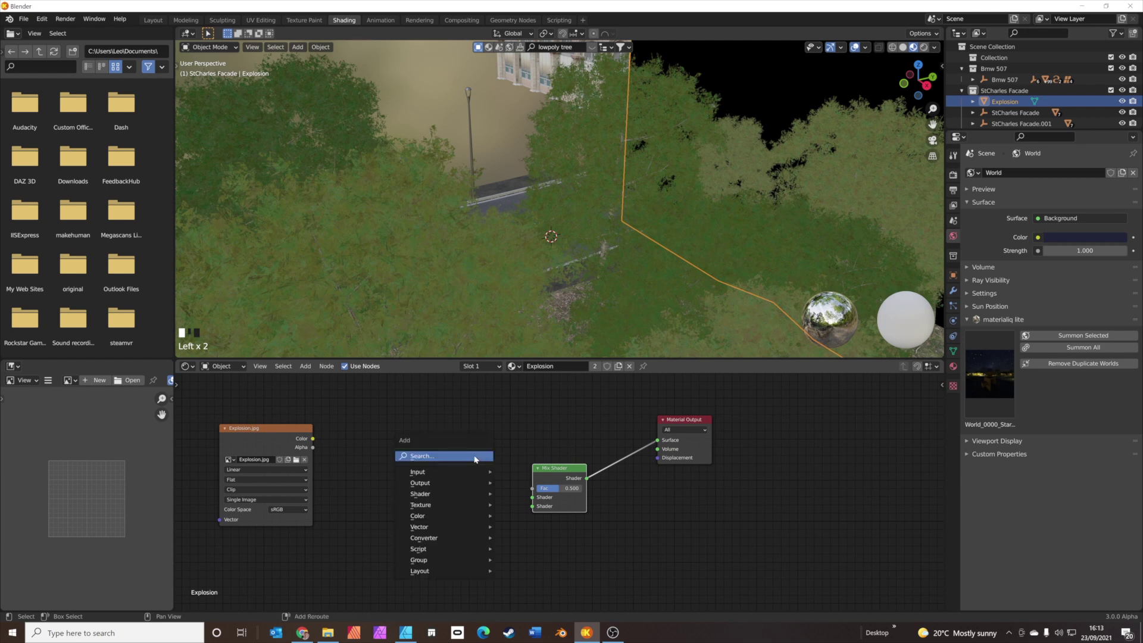
{"action": "left_click", "coordinate": [475, 458]}
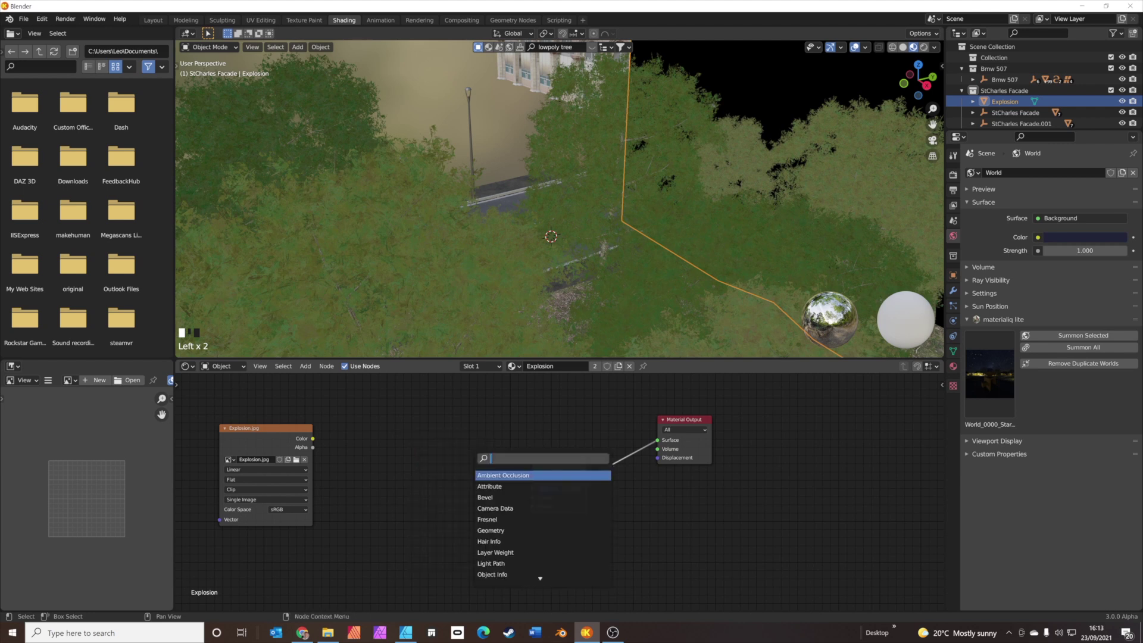
{"action": "type", "text": "emission"}
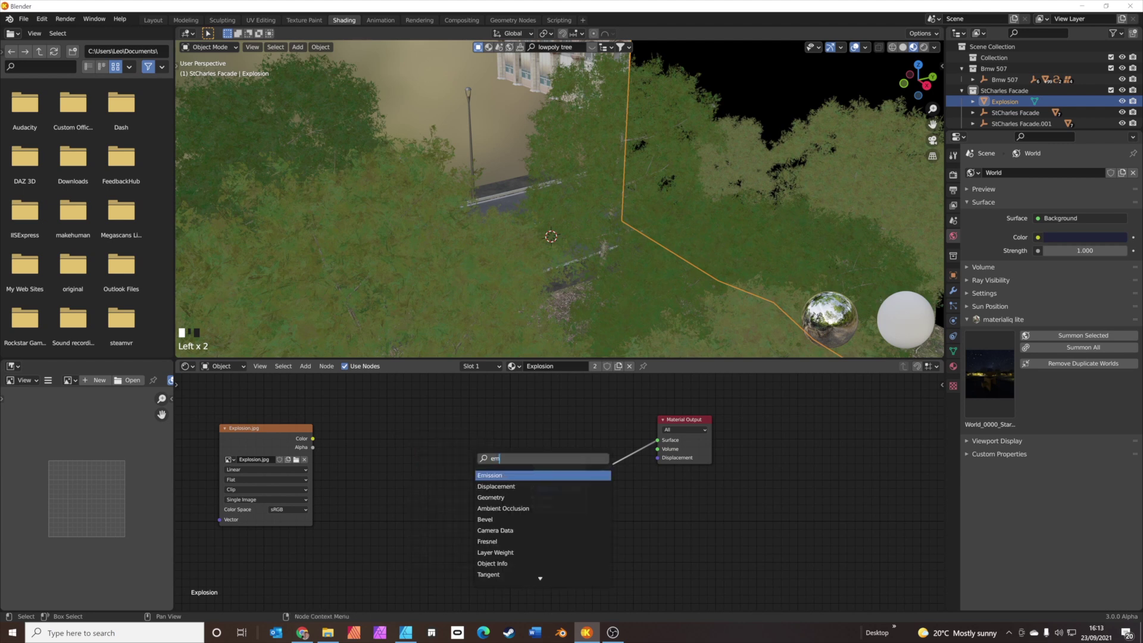
{"action": "key", "text": "Return"}
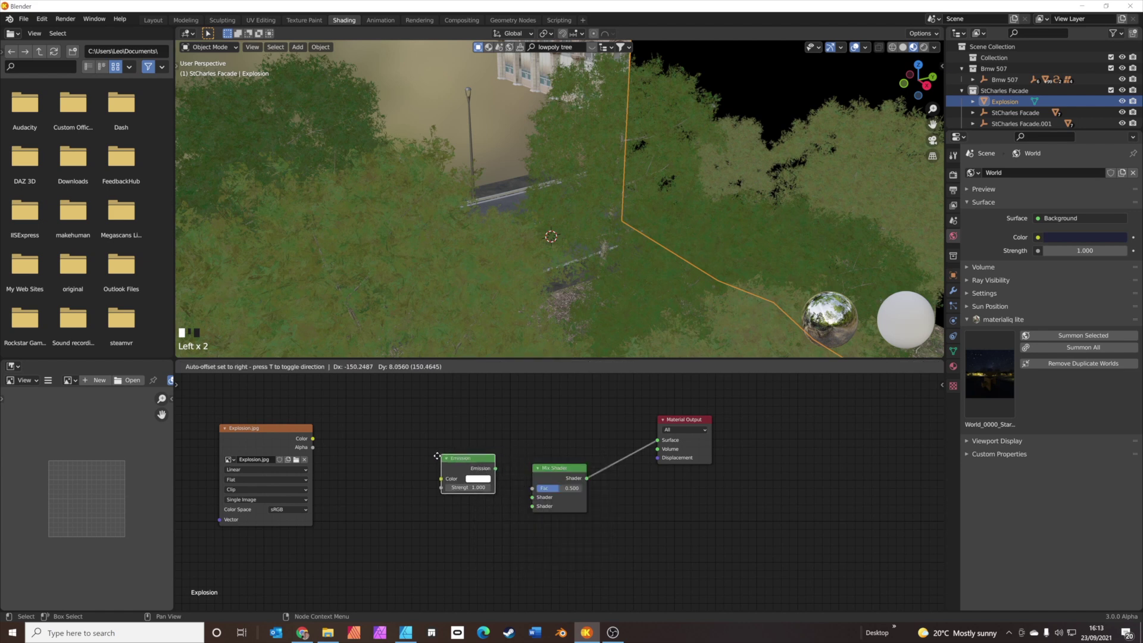
{"action": "left_click", "coordinate": [423, 469]}
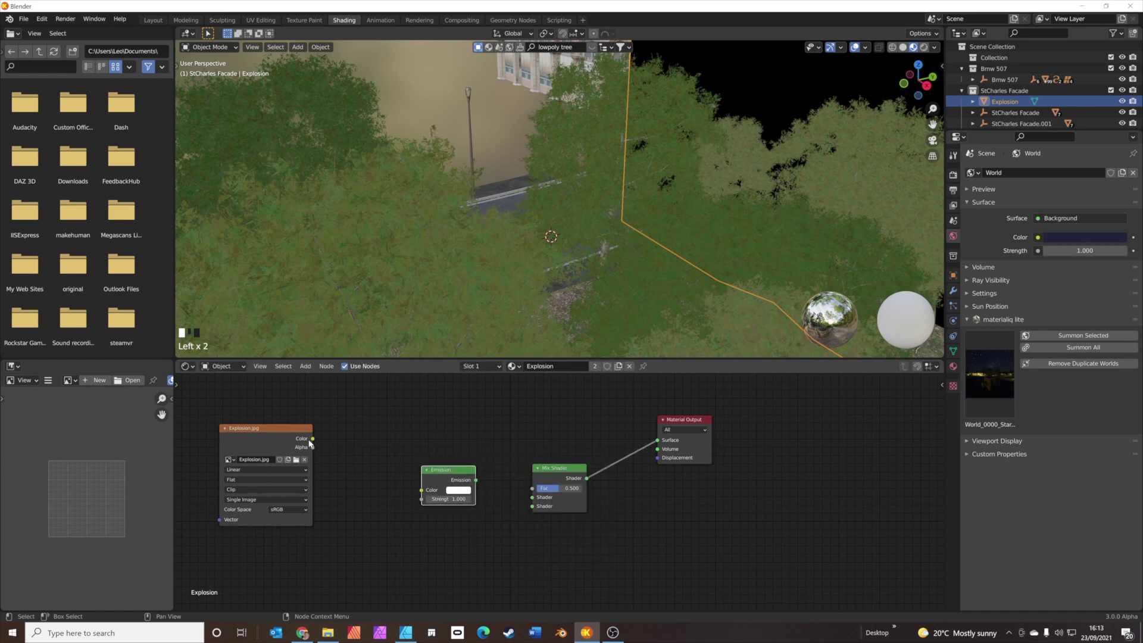
{"action": "left_click_drag", "start_coordinate": [312, 440], "coordinate": [533, 510]}
{"action": "left_click_drag", "start_coordinate": [458, 470], "coordinate": [462, 482]}
- Show the explosion plane in rendered viewport shading and set the Emission strength to 20
{"action": "scroll", "coordinate": [744, 234], "scroll_direction": "down", "scroll_amount": 3}
{"action": "mouse_move", "coordinate": [744, 238]}
{"action": "middle_mouse_down"}
{"action": "mouse_move", "coordinate": [703, 248]}
{"action": "mouse_move", "coordinate": [644, 140]}
{"action": "mouse_move", "coordinate": [627, 189]}
{"action": "middle_mouse_up"}
{"action": "left_click", "coordinate": [919, 49]}
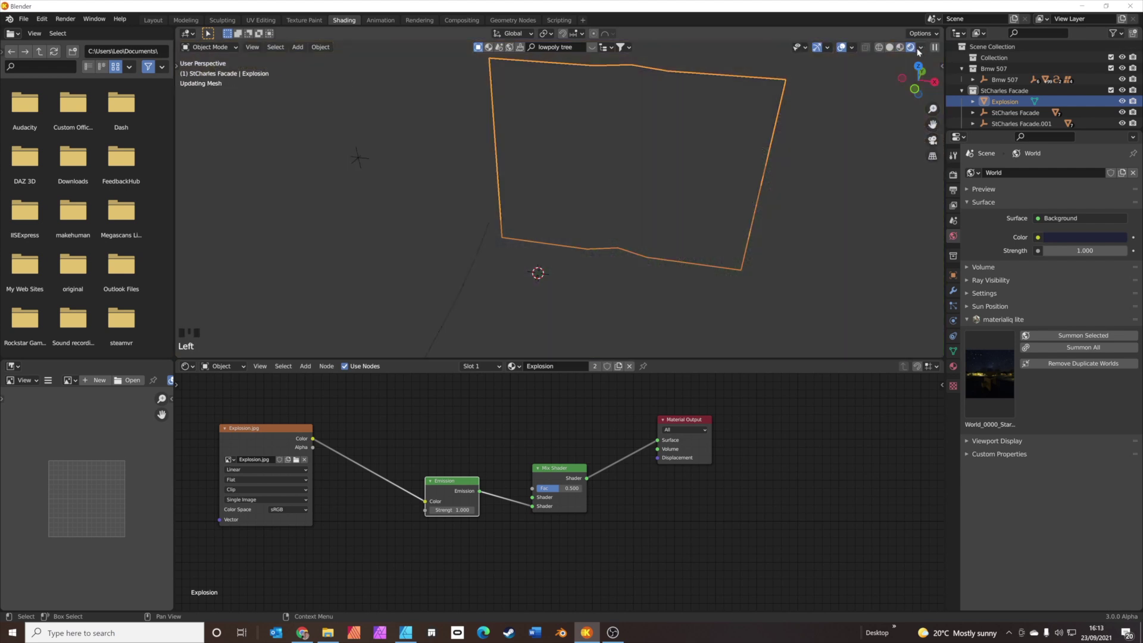
{"action": "middle_click_drag", "start_coordinate": [620, 162], "coordinate": [580, 202]}
{"action": "left_click", "coordinate": [463, 510]}
{"action": "type", "text": "20"}
{"action": "key", "text": "Return"}
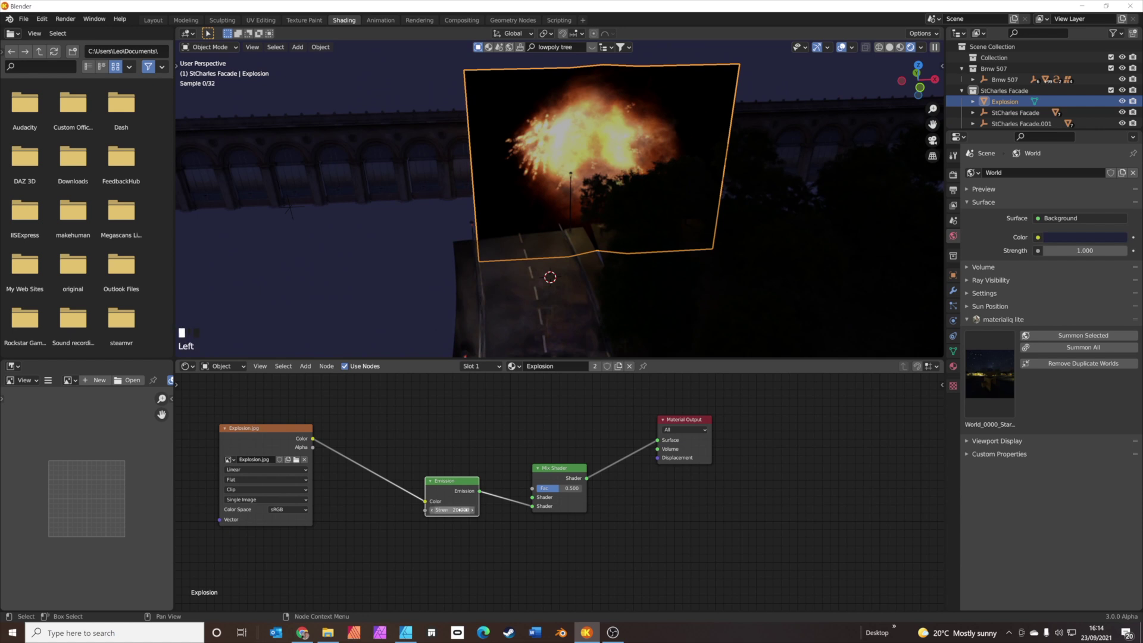
- Add a Transparent BSDF, connect it to the Mix Shader's first Shader input, and tidy the node positions
{"action": "middle_click_drag", "start_coordinate": [625, 331], "coordinate": [632, 280]}
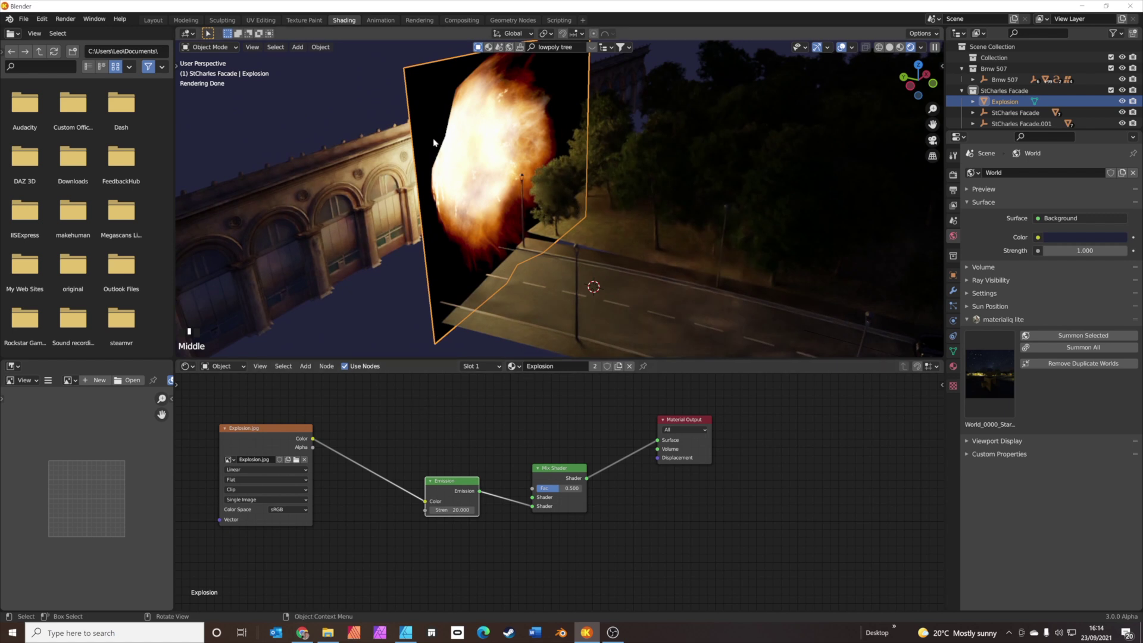
{"action": "key", "text": "shift+a"}
{"action": "left_click", "coordinate": [479, 417]}
{"action": "type", "text": "tra"}
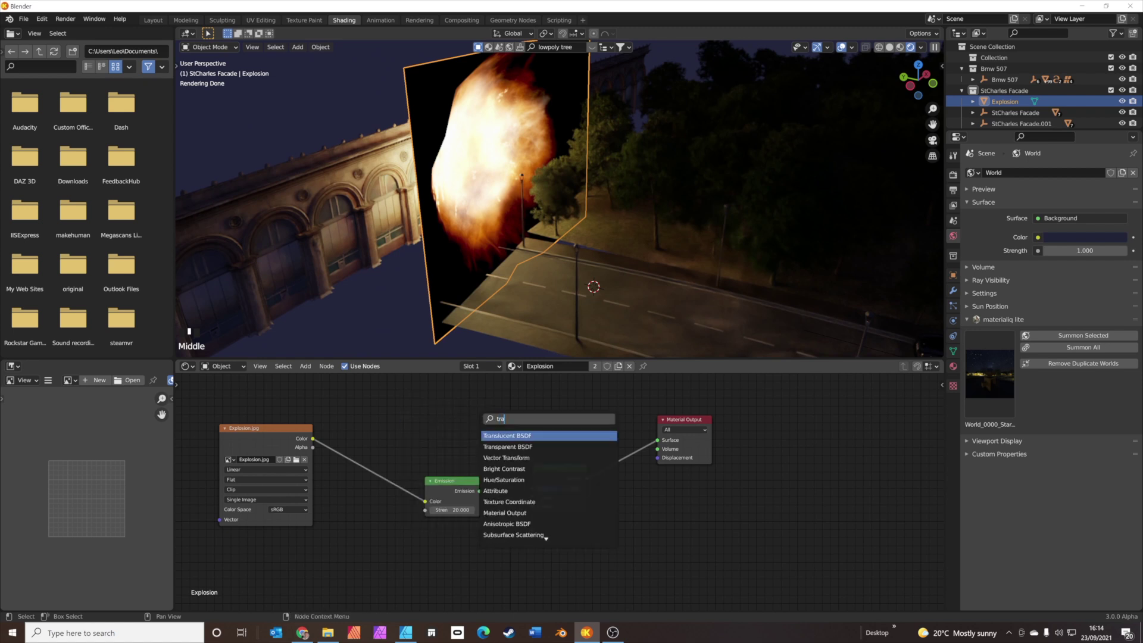
{"action": "key", "text": "Down"}
{"action": "key", "text": "Return"}
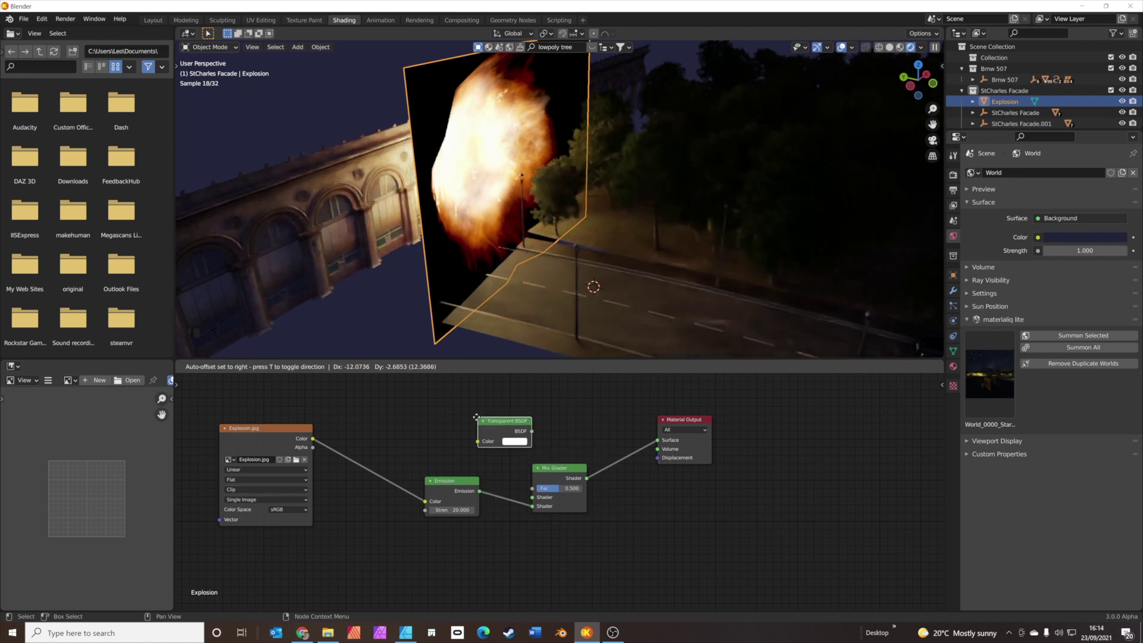
{"action": "left_click", "coordinate": [445, 417]}
{"action": "left_click_drag", "start_coordinate": [479, 430], "coordinate": [533, 498]}
{"action": "left_click_drag", "start_coordinate": [454, 421], "coordinate": [448, 439]}
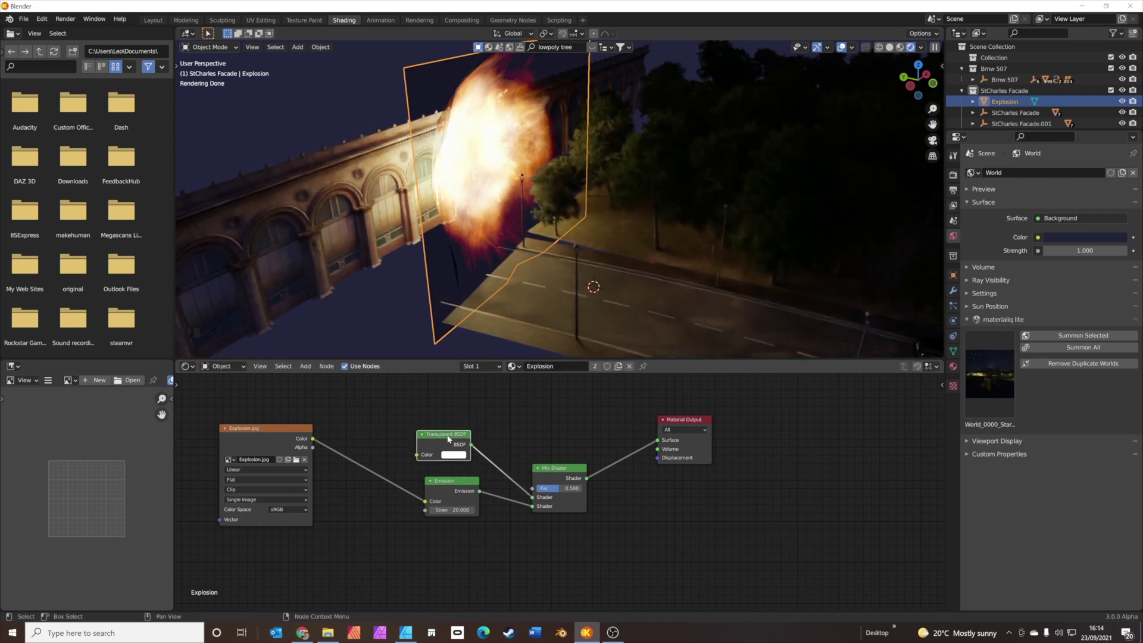
{"action": "left_click_drag", "start_coordinate": [547, 463], "coordinate": [552, 413]}
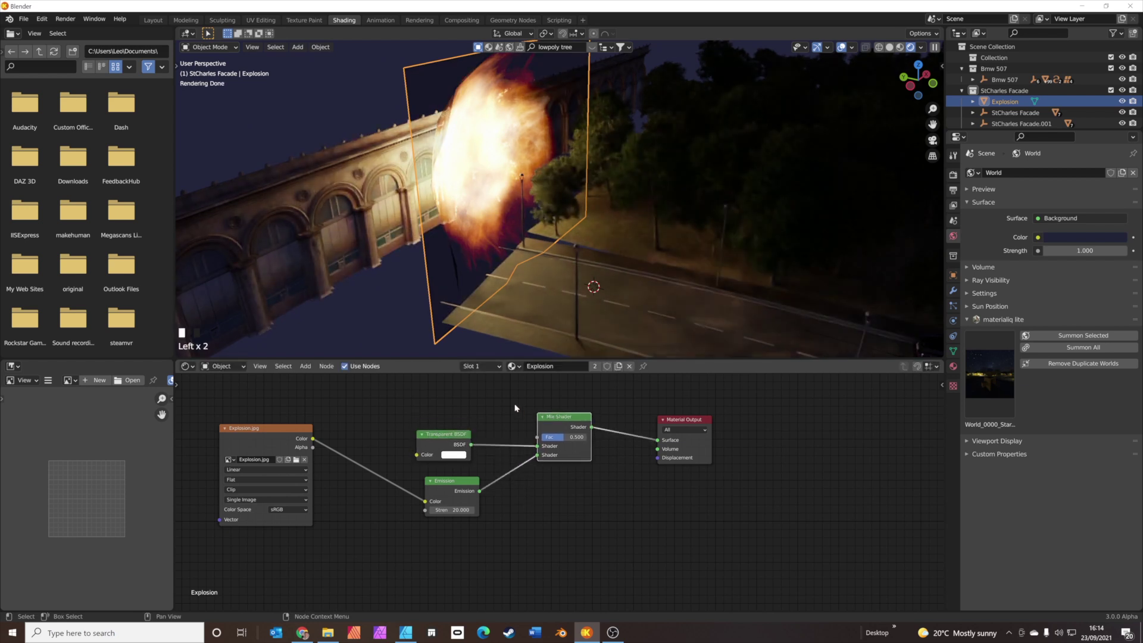
- Add a ColorRamp node and link it between the explosion image's Color output and the Mix Shader's Fac input
{"action": "middle_click_drag", "start_coordinate": [505, 163], "coordinate": [530, 223]}
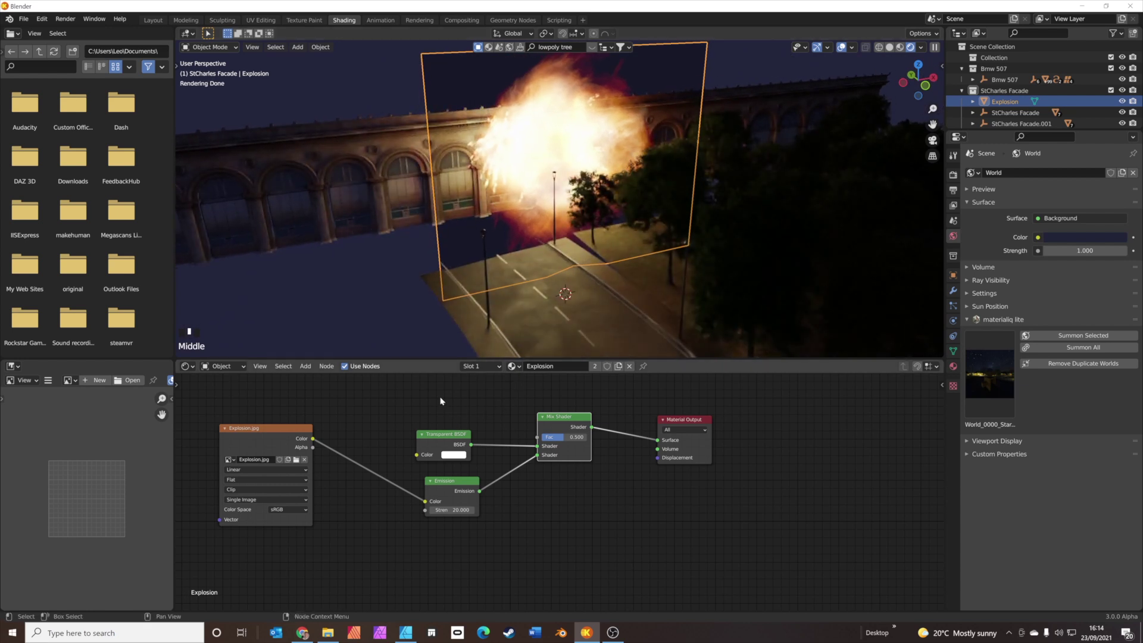
{"action": "key", "text": "shift+a"}
{"action": "type", "text": "colo"}
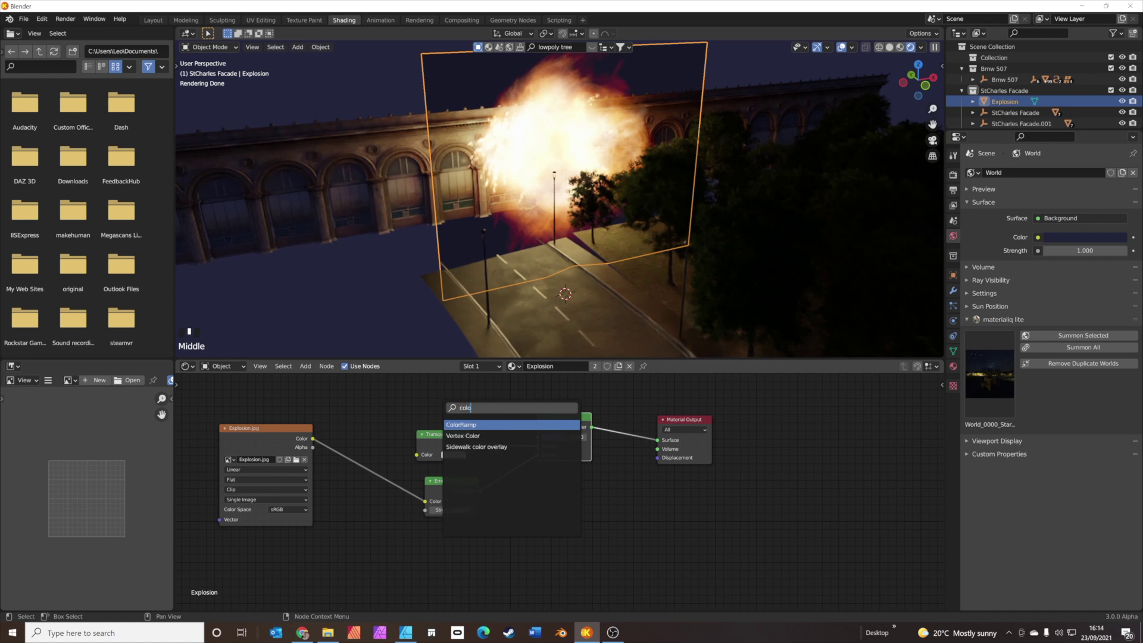
{"action": "key", "text": "Return"}
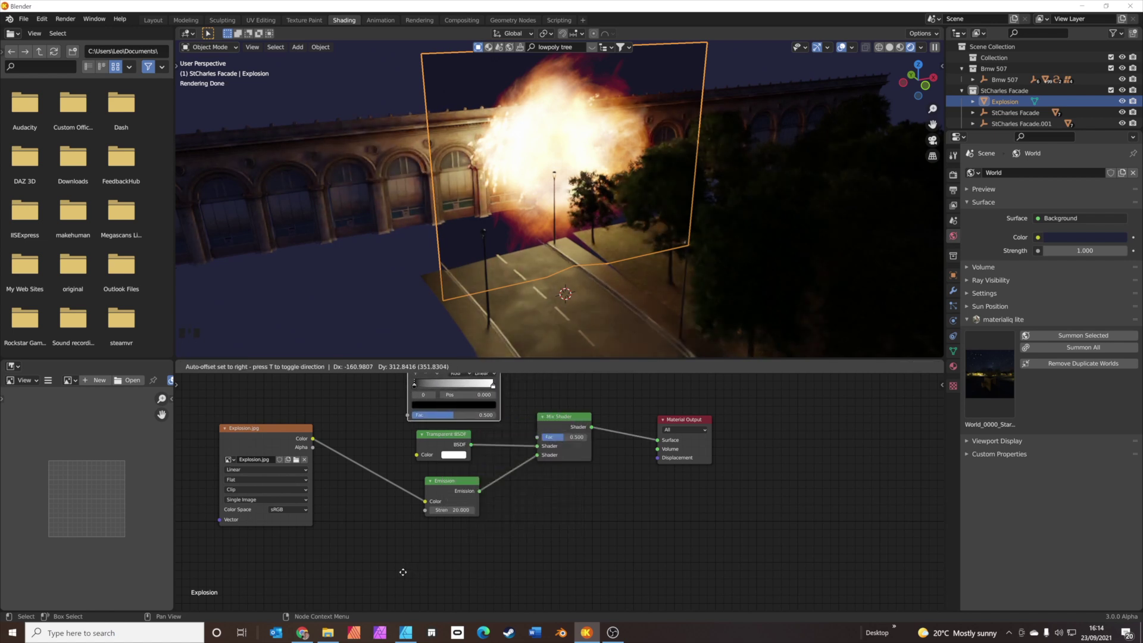
{"action": "left_click", "coordinate": [595, 369]}
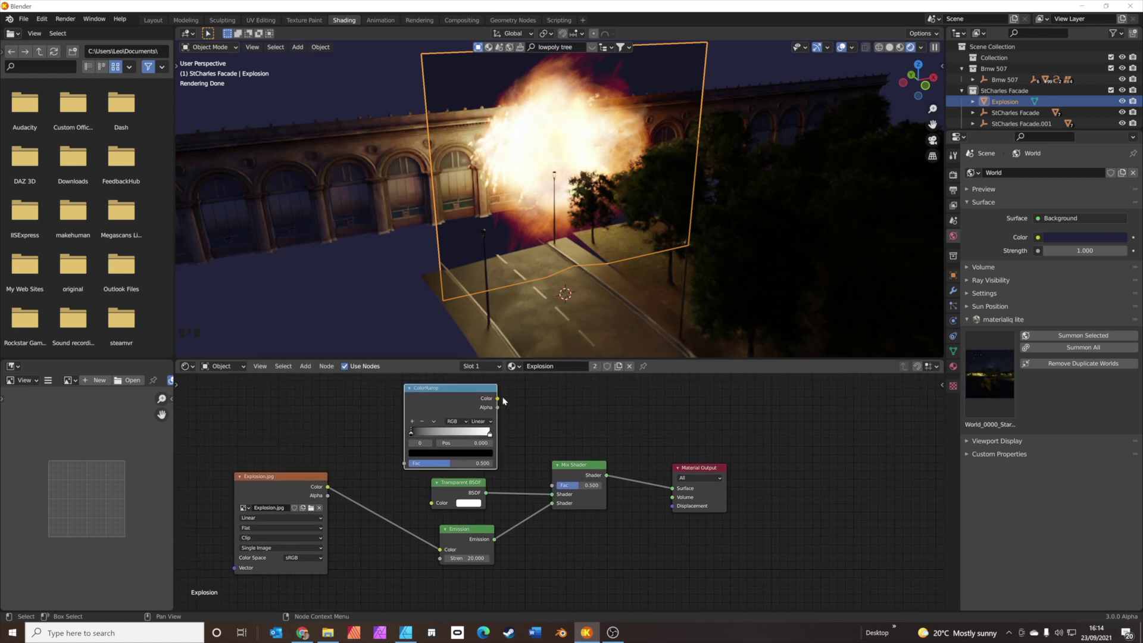
{"action": "left_click_drag", "start_coordinate": [497, 398], "coordinate": [552, 485]}
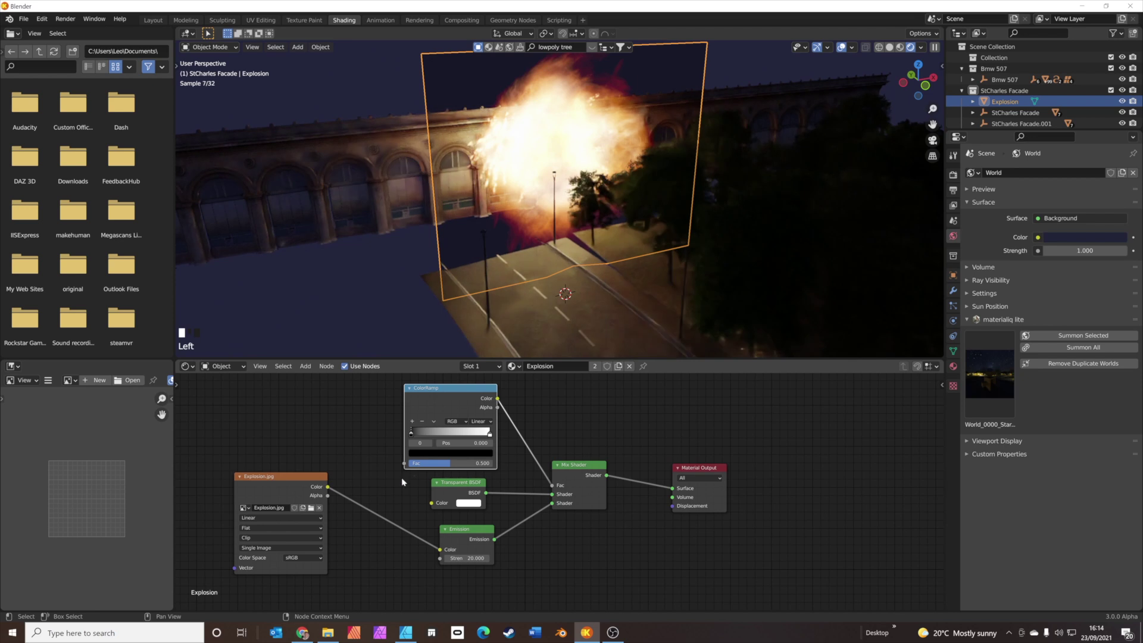
{"action": "left_click_drag", "start_coordinate": [327, 488], "coordinate": [405, 464]}
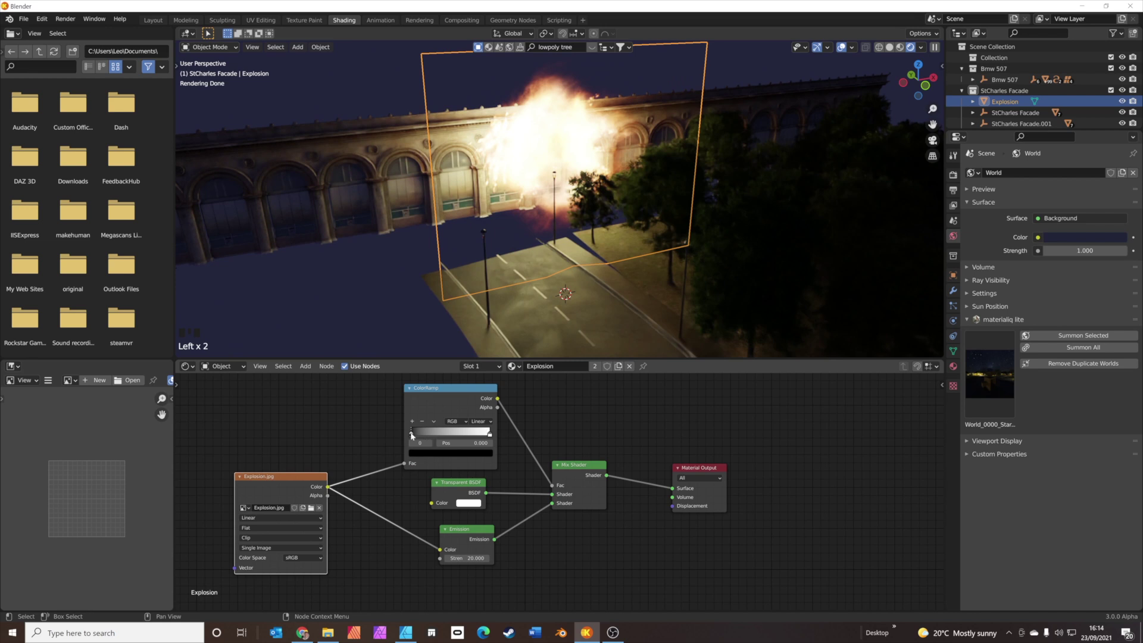
- Move the ColorRamp's white stop to position 0.047 and inspect the explosion up close
{"action": "left_click_drag", "start_coordinate": [411, 438], "coordinate": [388, 446]}
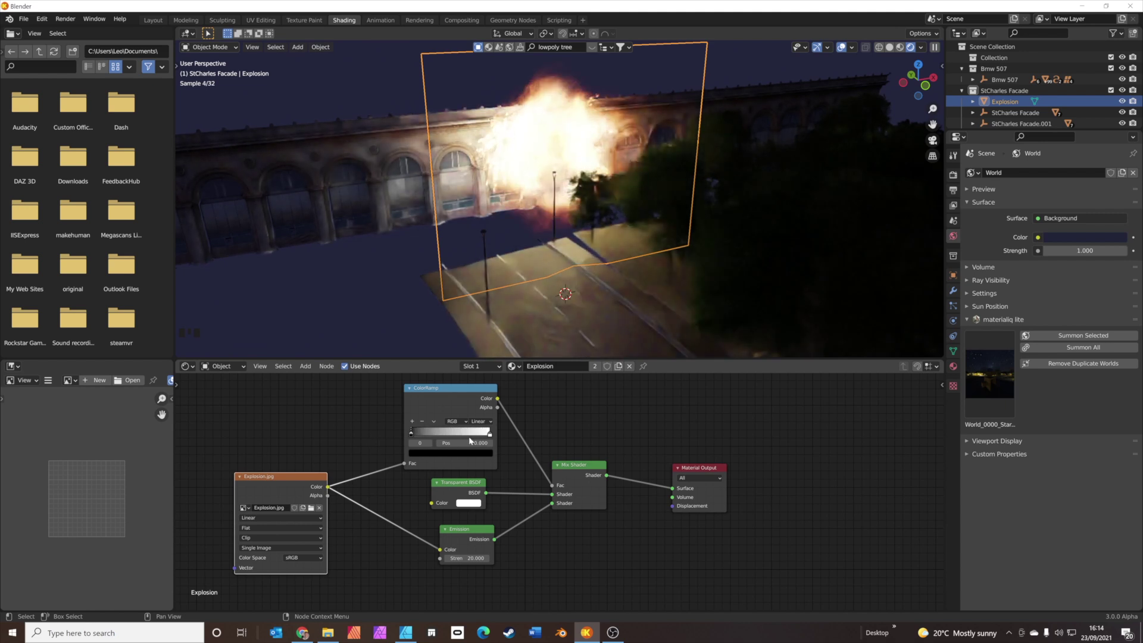
{"action": "left_click_drag", "start_coordinate": [490, 437], "coordinate": [390, 438]}
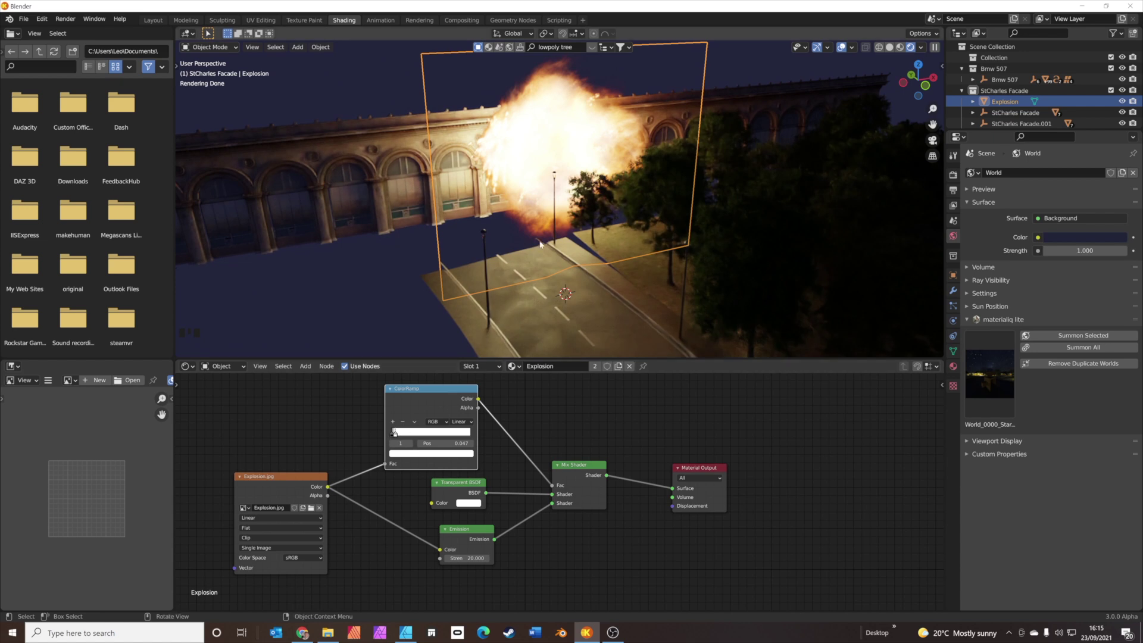
{"action": "scroll", "coordinate": [550, 200], "scroll_direction": "up", "scroll_amount": 5}
{"action": "scroll", "coordinate": [550, 200], "scroll_direction": "up", "scroll_amount": 2}
{"action": "middle_click_drag", "start_coordinate": [550, 200], "coordinate": [569, 219]}
{"action": "scroll", "coordinate": [512, 204], "scroll_direction": "down", "scroll_amount": 1}
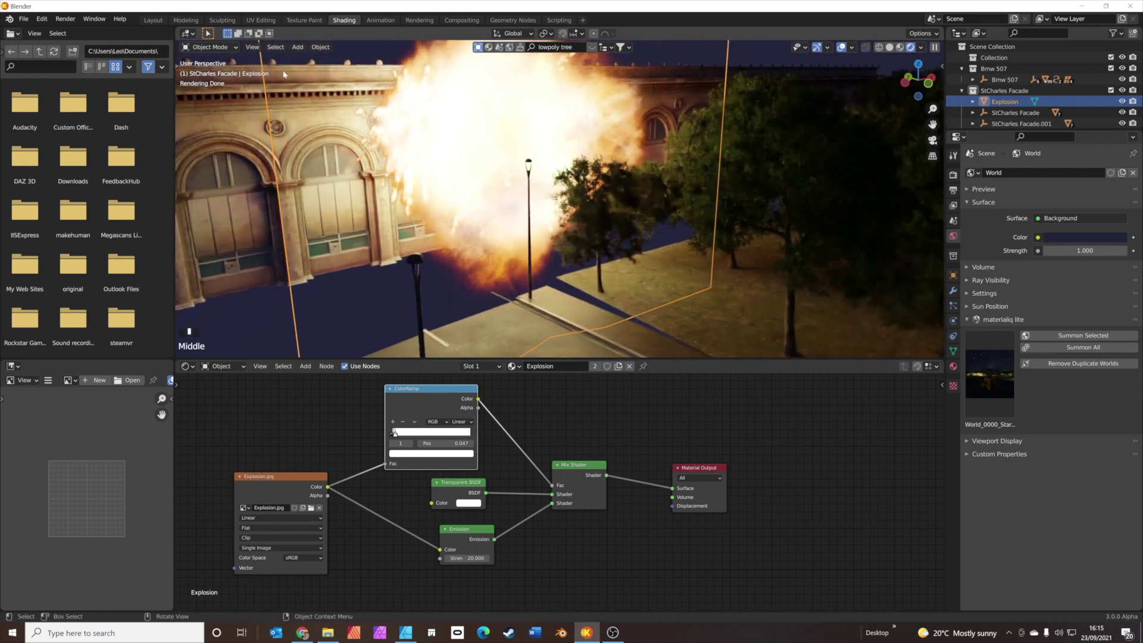
- Switch to the Layout workspace and preview the scene through the camera in rendered shading
{"action": "left_click", "coordinate": [153, 21]}
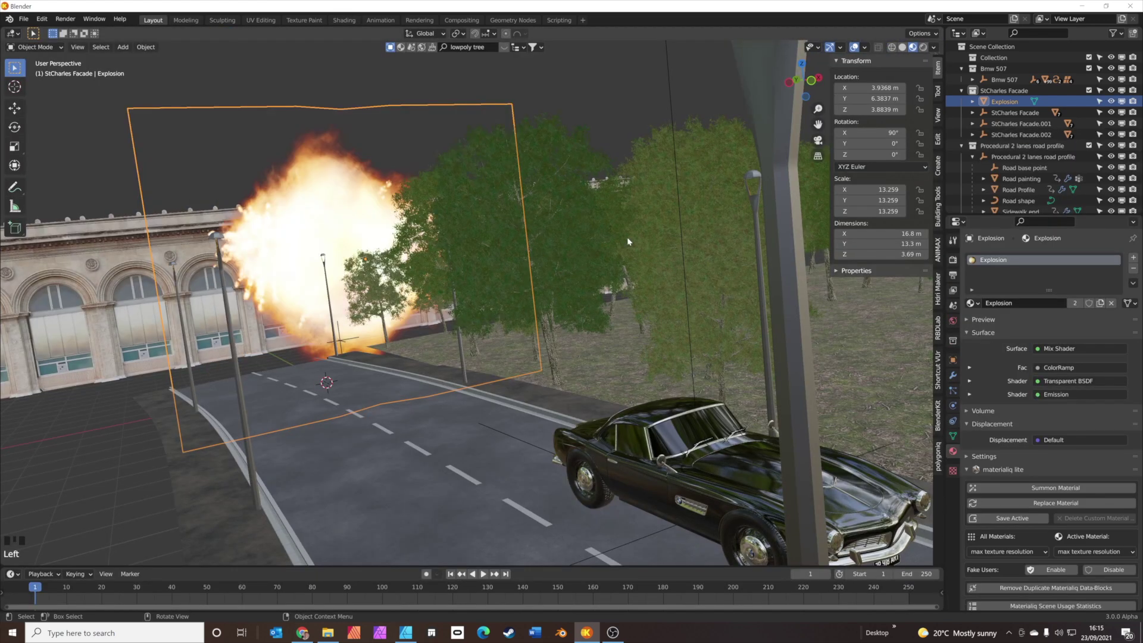
{"action": "key", "text": "KP_0"}
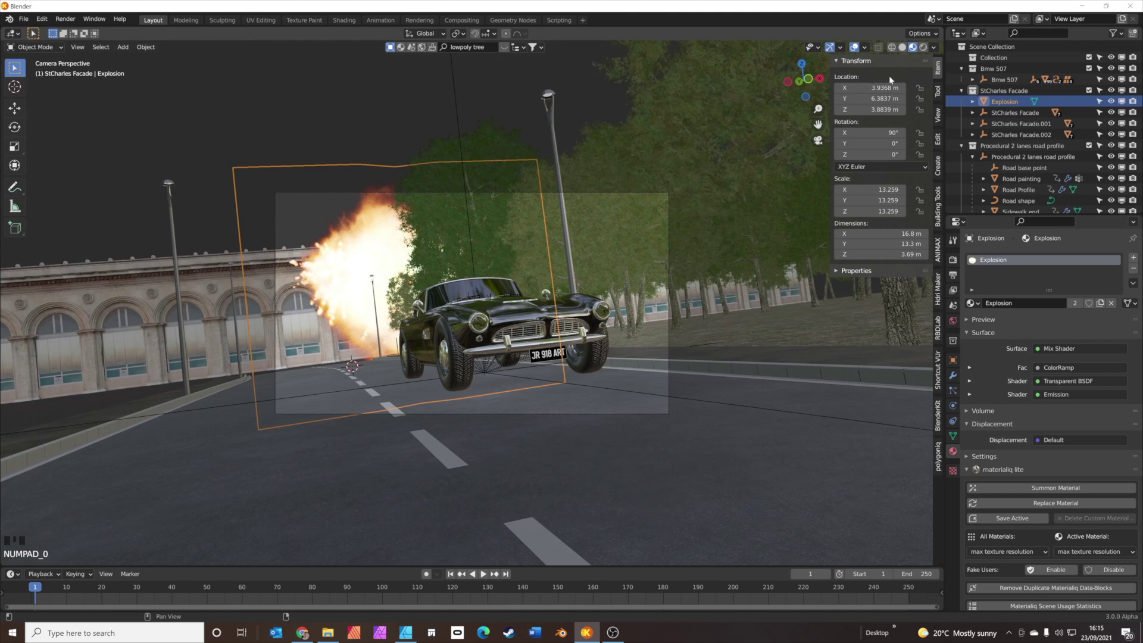
{"action": "left_click", "coordinate": [923, 50]}
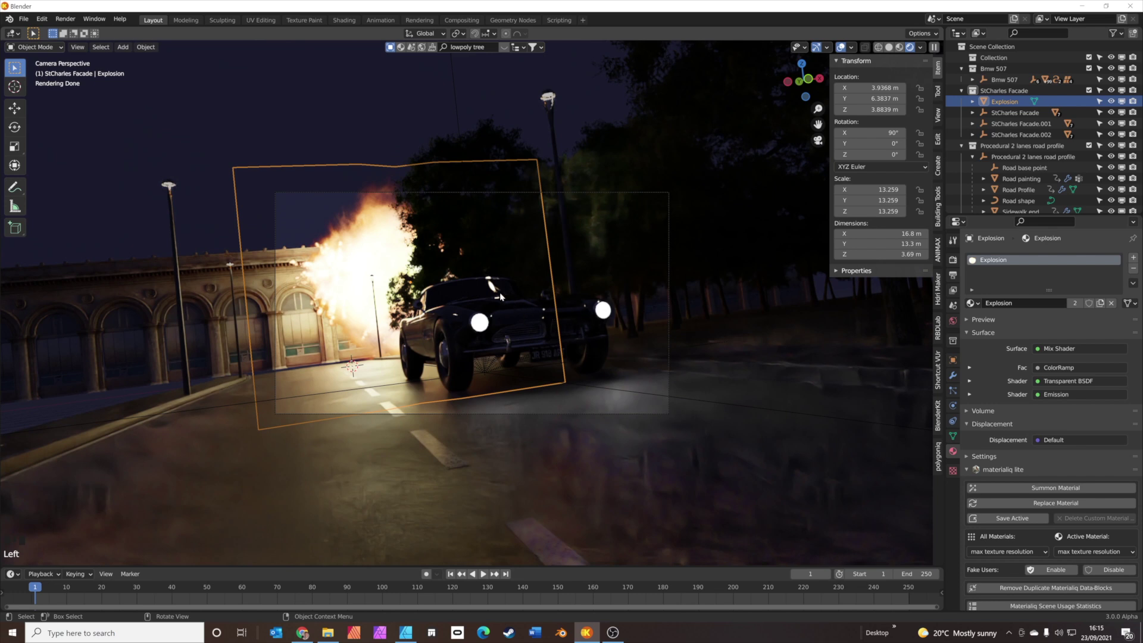
- Duplicate the explosion plane and place the copy on the far side of the car, about 31 m along negative Y
{"action": "middle_click_drag", "start_coordinate": [407, 257], "coordinate": [477, 339]}
{"action": "scroll", "coordinate": [416, 267], "scroll_direction": "down", "scroll_amount": 3}
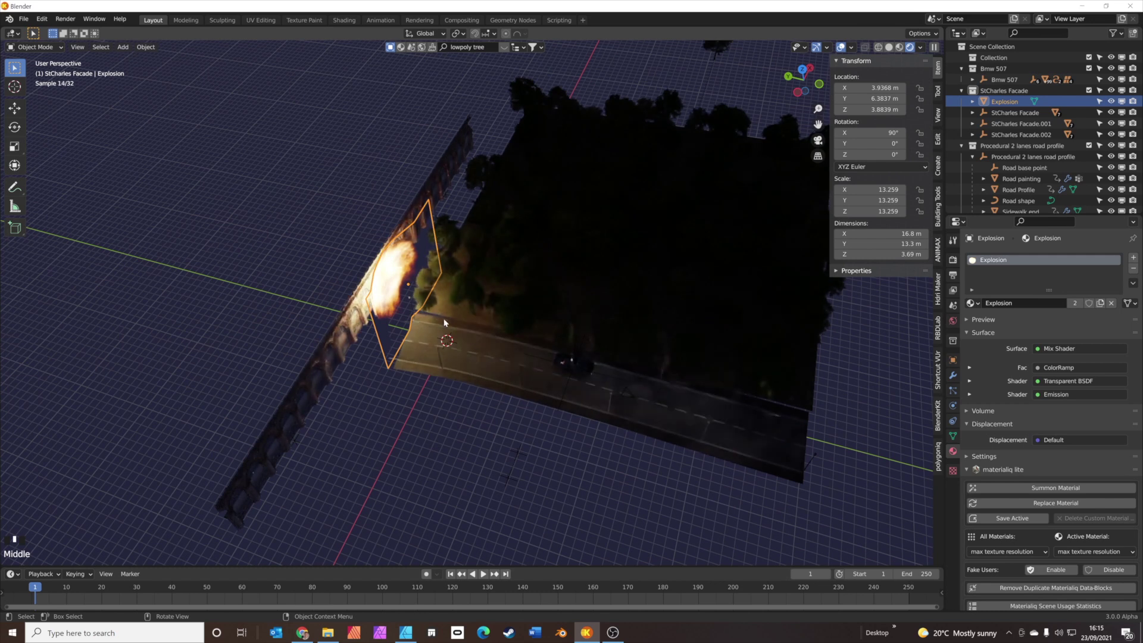
{"action": "key", "text": "shift+d"}
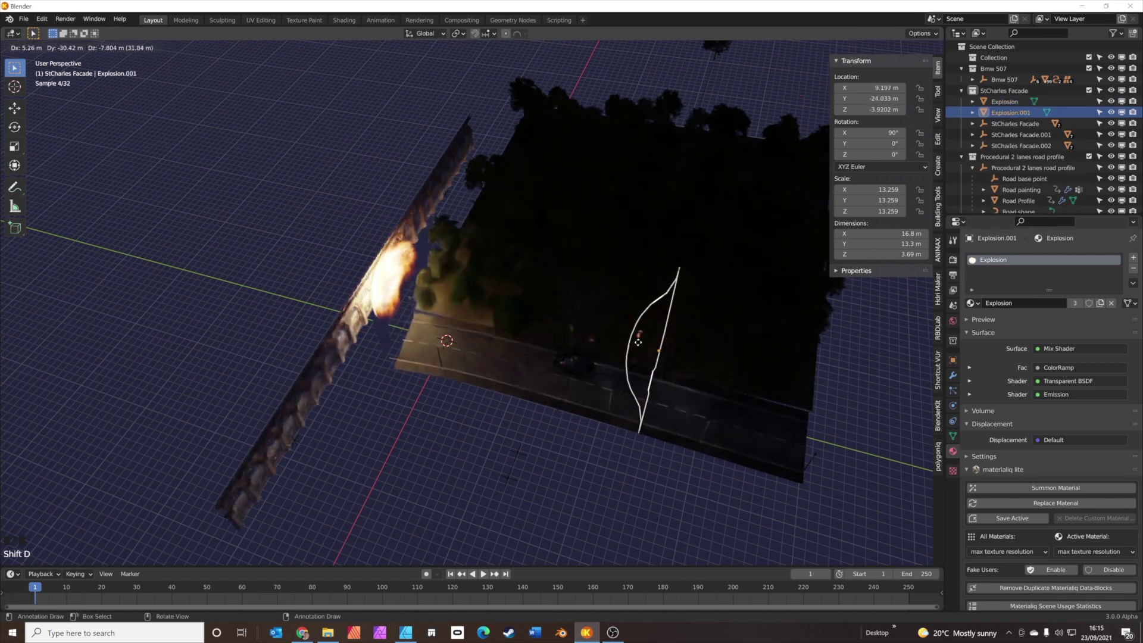
{"action": "left_click", "coordinate": [638, 344]}
- Raise the duplicated explosion plane about 10.5 m along Z so it stands above the road
{"action": "middle_click_drag", "start_coordinate": [637, 343], "coordinate": [638, 289]}
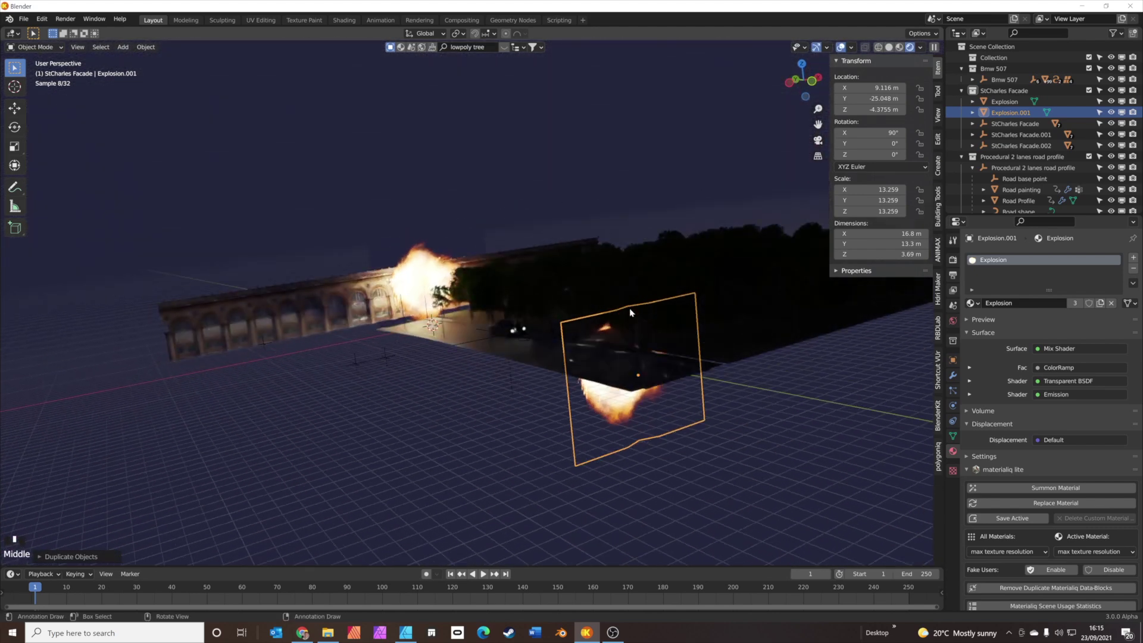
{"action": "key", "text": "g"}
{"action": "key", "text": "z"}
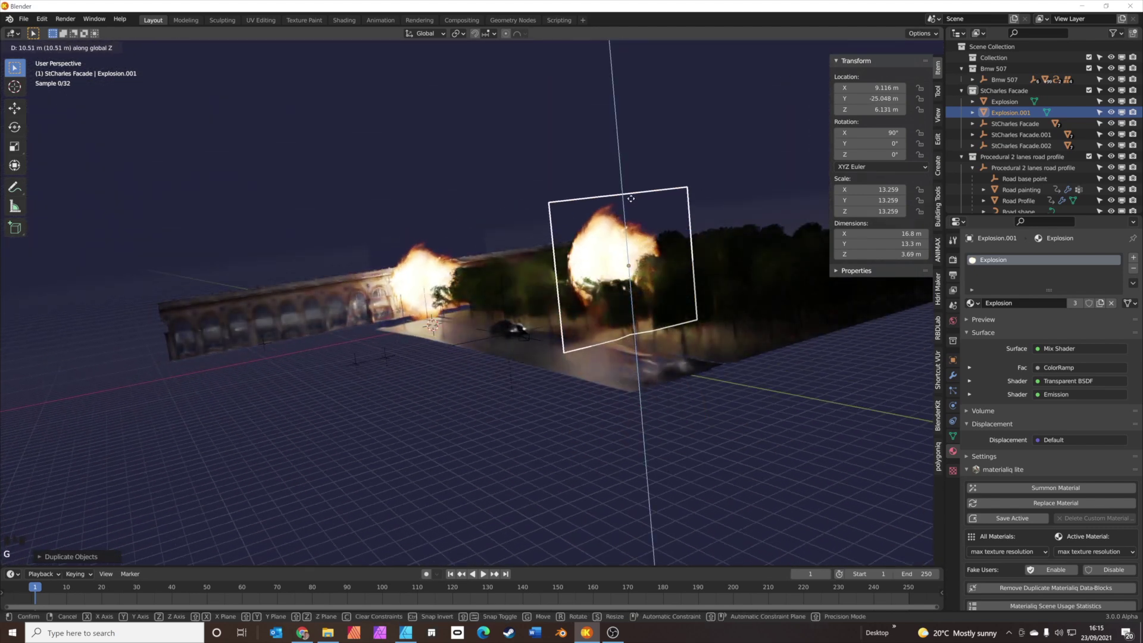
{"action": "left_click", "coordinate": [630, 208]}
{"action": "middle_click_drag", "start_coordinate": [630, 208], "coordinate": [693, 296]}
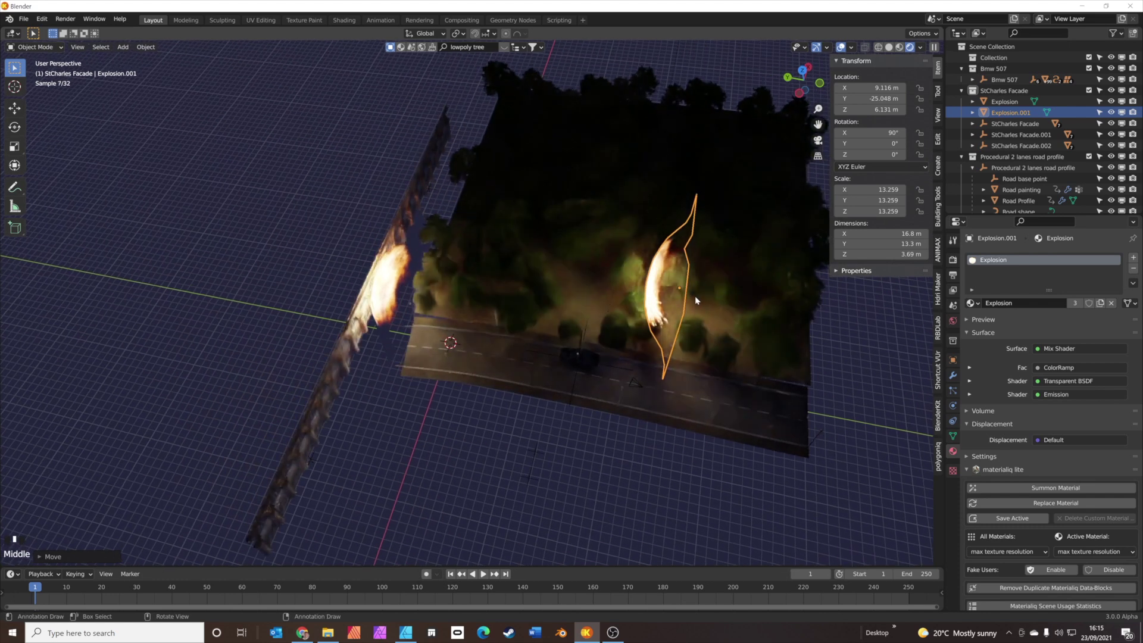
- Move the duplicated explosion plane further behind the camera, to about X 8.75 m, Y -28.55 m, Z 4.93 m
{"action": "scroll", "coordinate": [694, 295], "scroll_direction": "up", "scroll_amount": 4}
{"action": "middle_click_drag", "start_coordinate": [695, 295], "coordinate": [539, 328], "text": "shift"}
{"action": "key", "text": "g"}
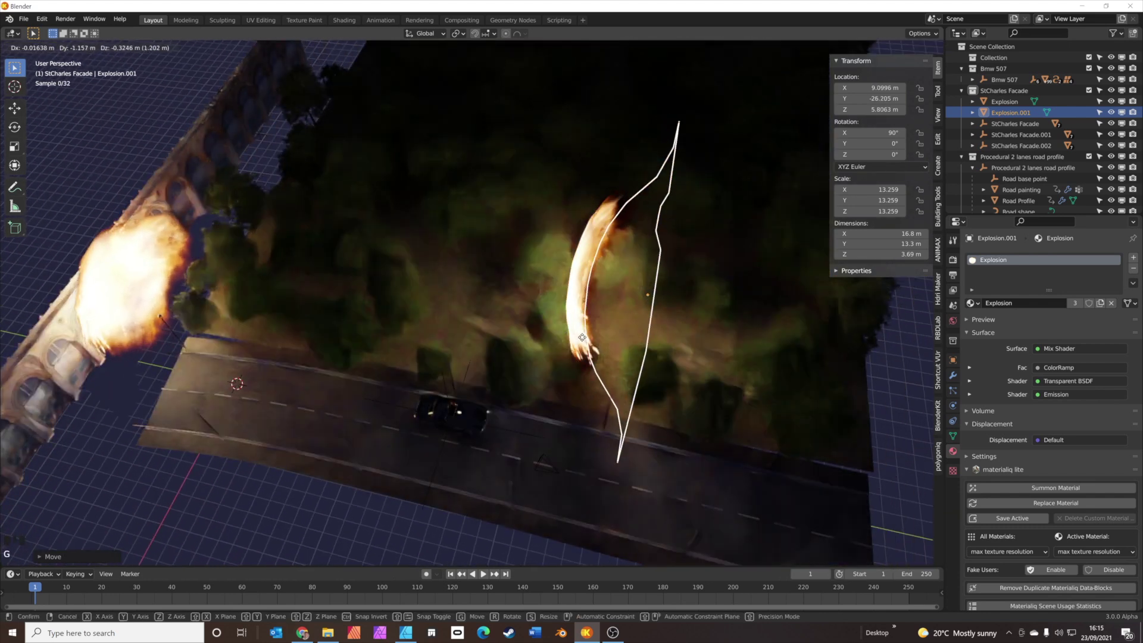
{"action": "left_click", "coordinate": [616, 356]}
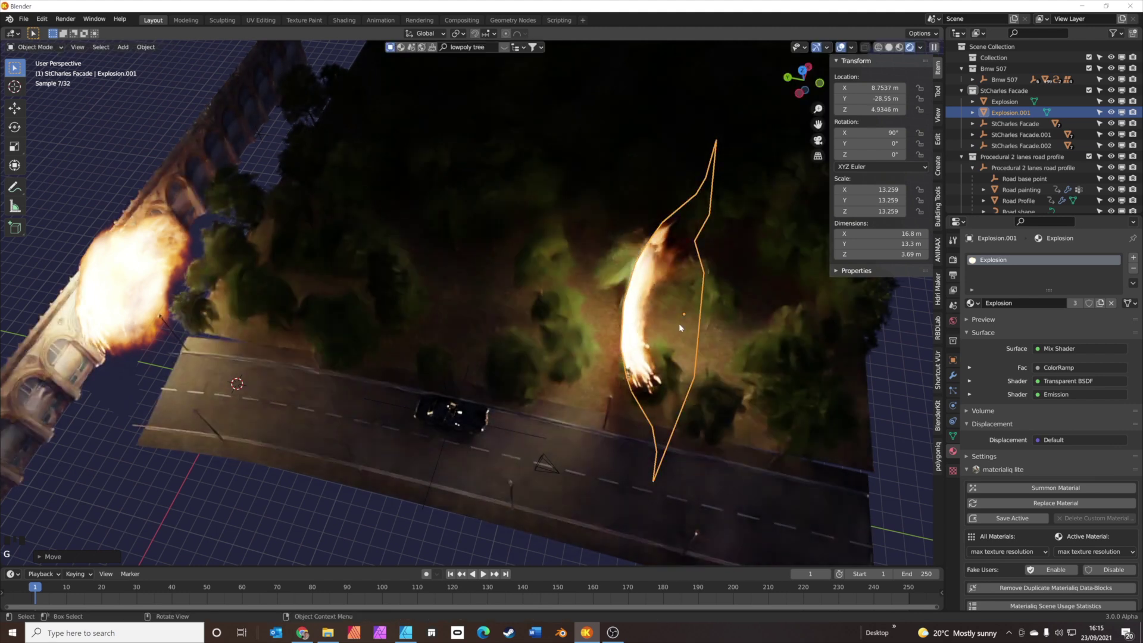
- Tilt the duplicated explosion plane about the global X axis to 68° and check the result through the camera
{"action": "middle_click_drag", "start_coordinate": [684, 319], "coordinate": [674, 280]}
{"action": "key", "text": "r"}
{"action": "key", "text": "x"}
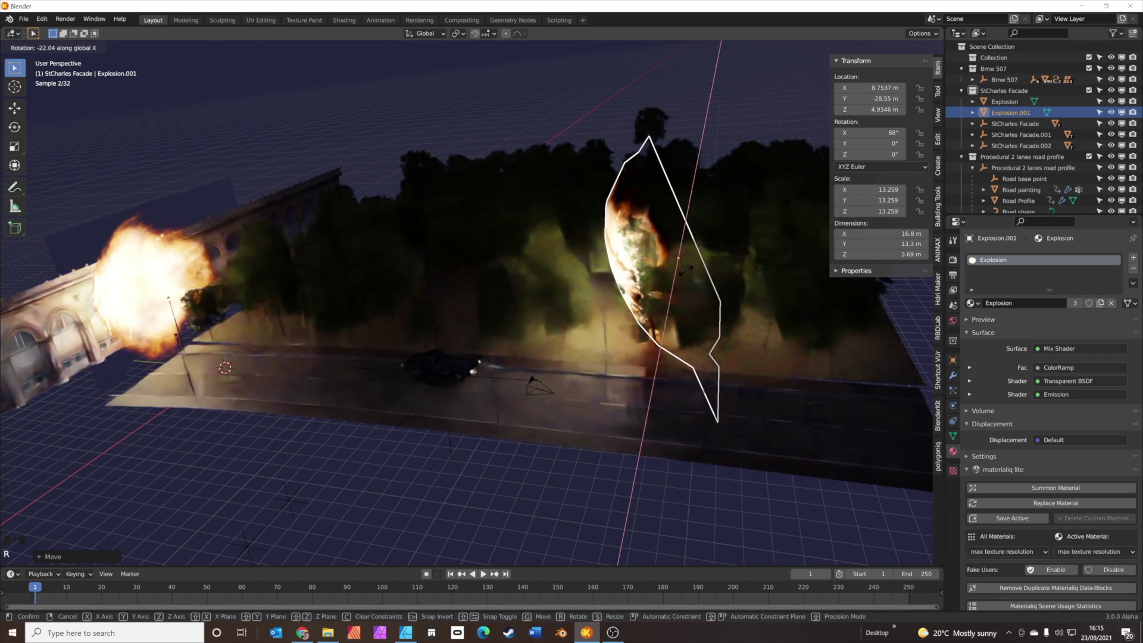
{"action": "left_click", "coordinate": [685, 269]}
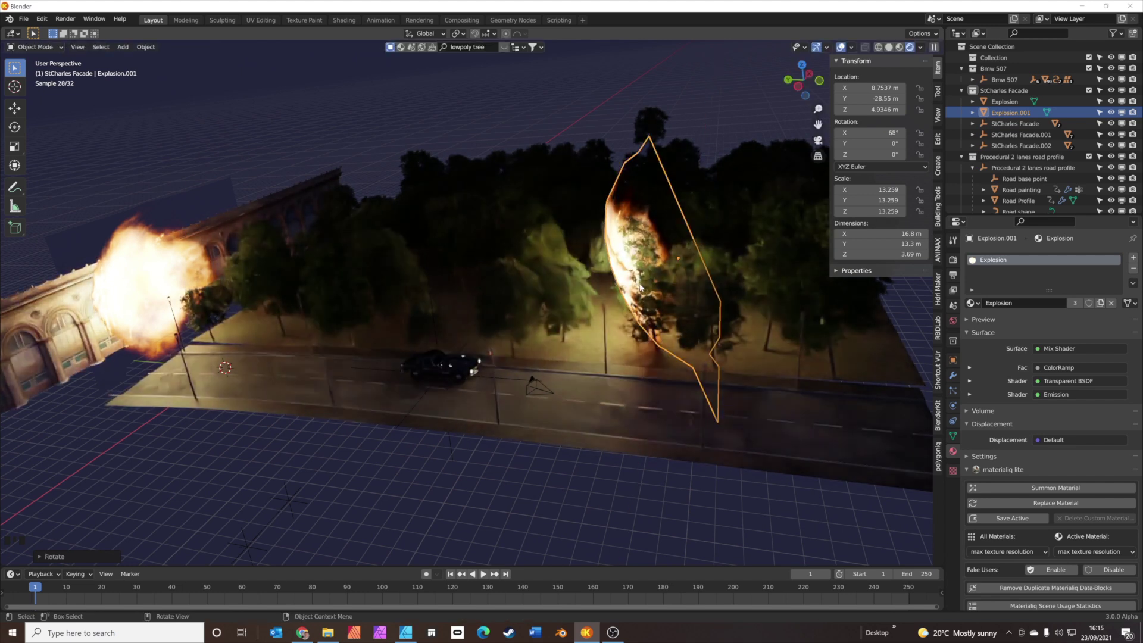
{"action": "middle_click_drag", "start_coordinate": [640, 288], "coordinate": [519, 308]}
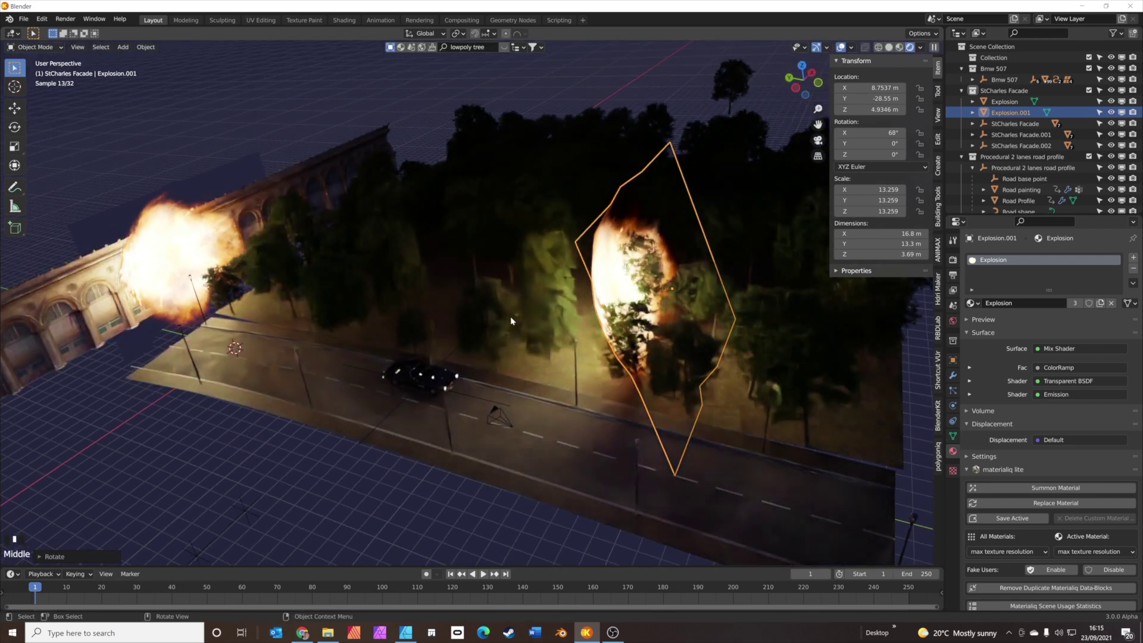
{"action": "key", "text": "KP_0"}
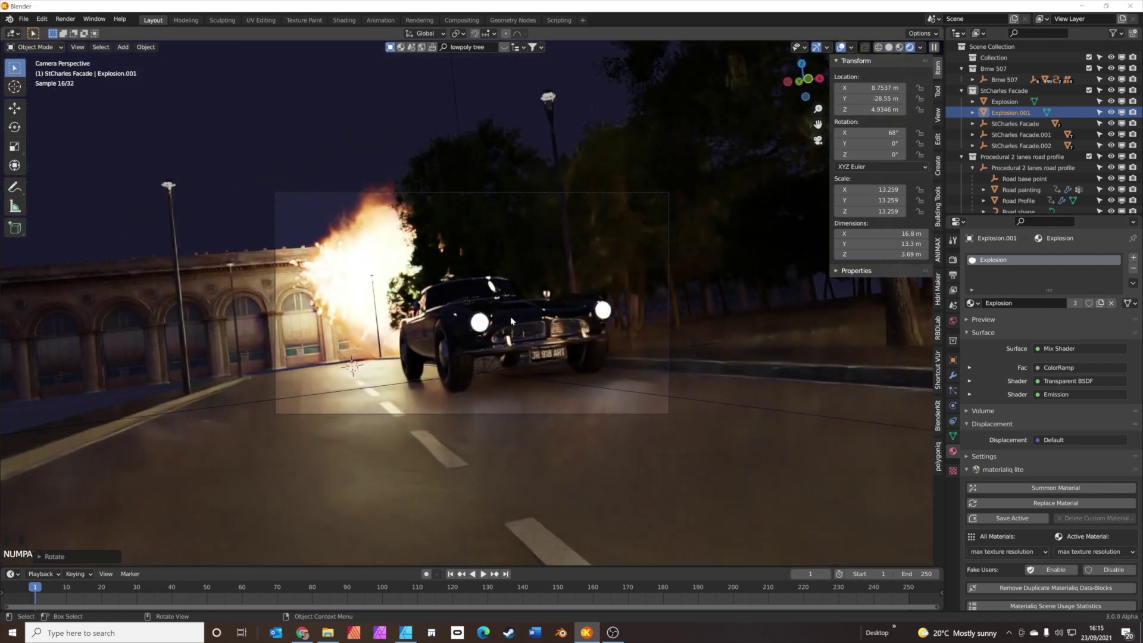
- In top view, shift the duplicated explosion plane closer to the road, to about X 6.48 m, Y -26.71 m
{"action": "middle_click_drag", "start_coordinate": [511, 321], "coordinate": [685, 286]}
{"action": "left_click", "coordinate": [741, 200]}
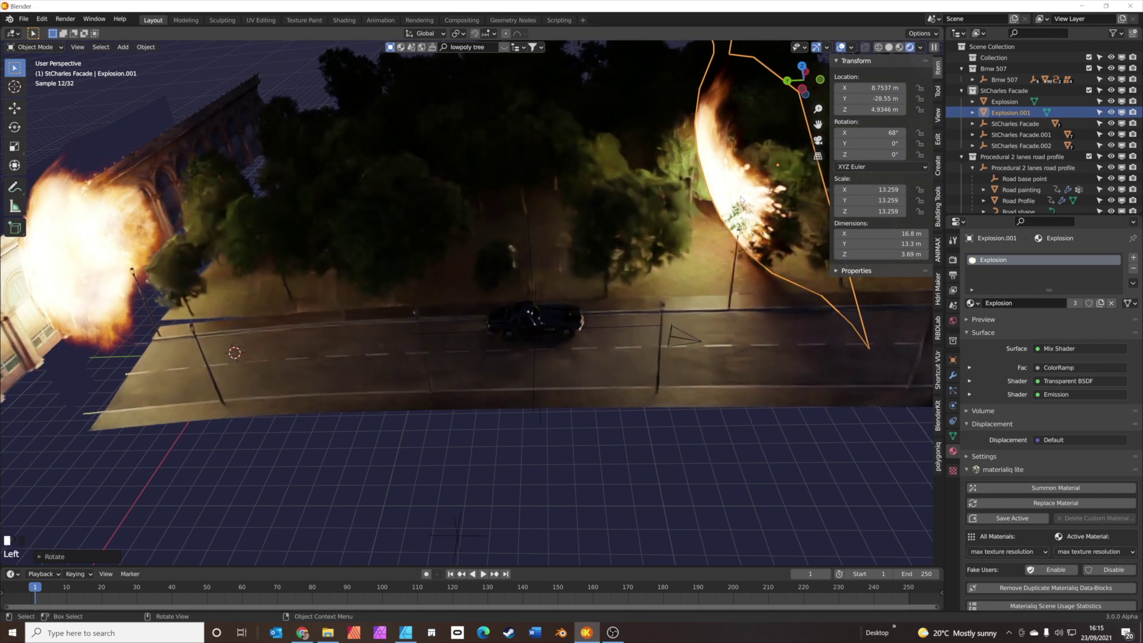
{"action": "left_click", "coordinate": [741, 200]}
{"action": "left_click", "coordinate": [742, 201]}
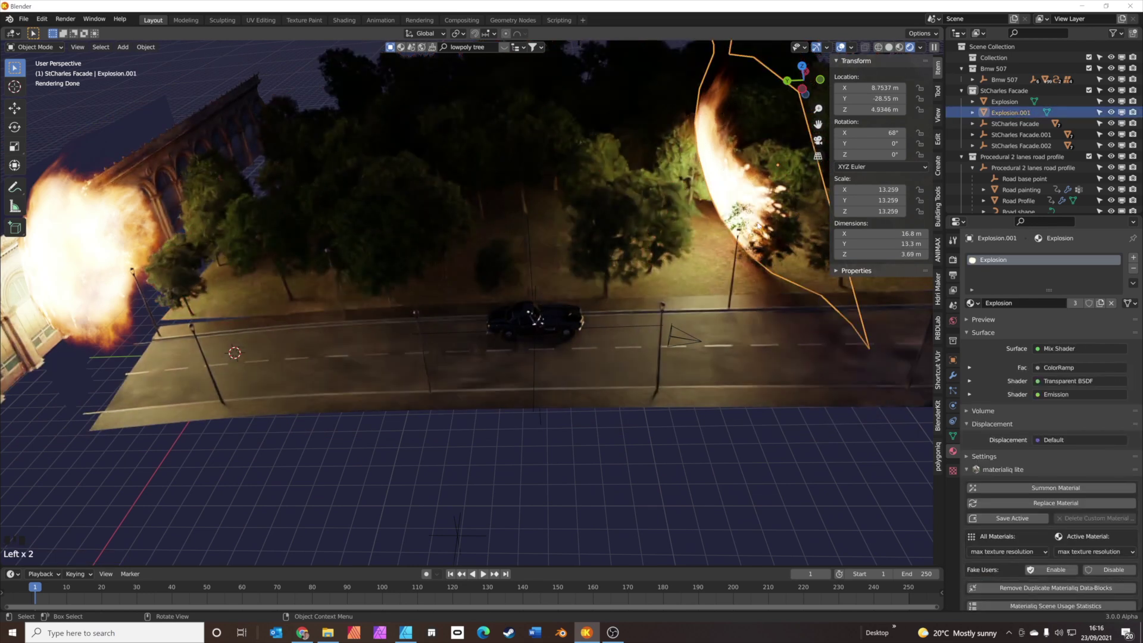
{"action": "key", "text": "KP_7"}
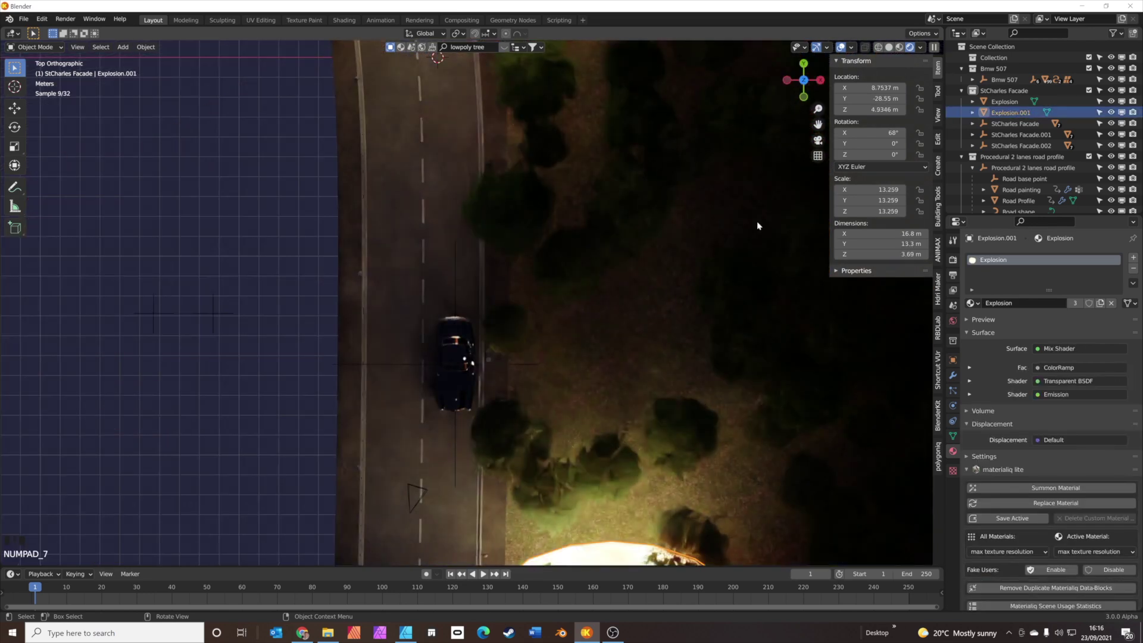
{"action": "scroll", "coordinate": [696, 285], "scroll_direction": "down", "scroll_amount": 3}
{"action": "key", "text": "g"}
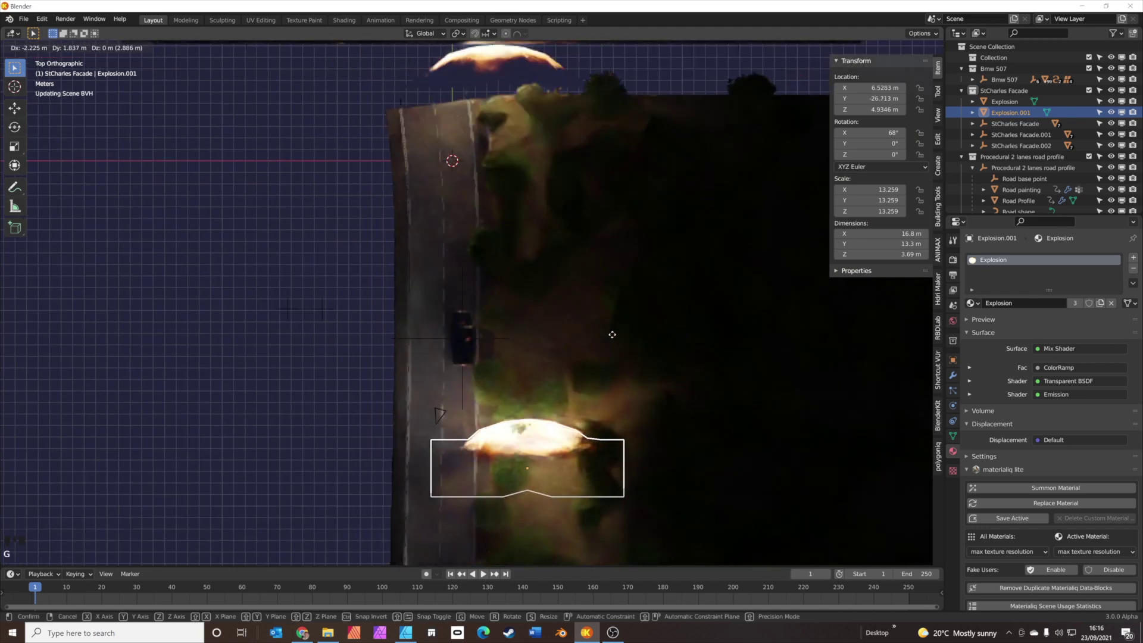
{"action": "left_click", "coordinate": [613, 331]}
- Rotate the duplicated explosion plane to about 17.1° around Z in top view and check the lighting through the camera
{"action": "key", "text": "r"}
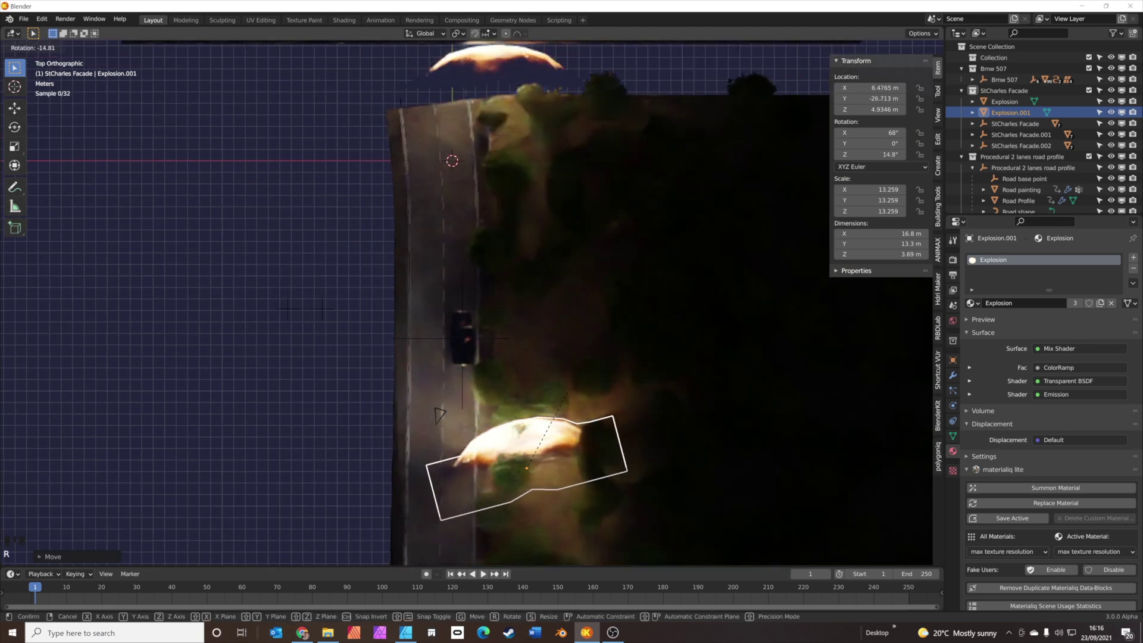
{"action": "left_click", "coordinate": [569, 394]}
{"action": "middle_click_drag", "start_coordinate": [569, 394], "coordinate": [639, 323]}
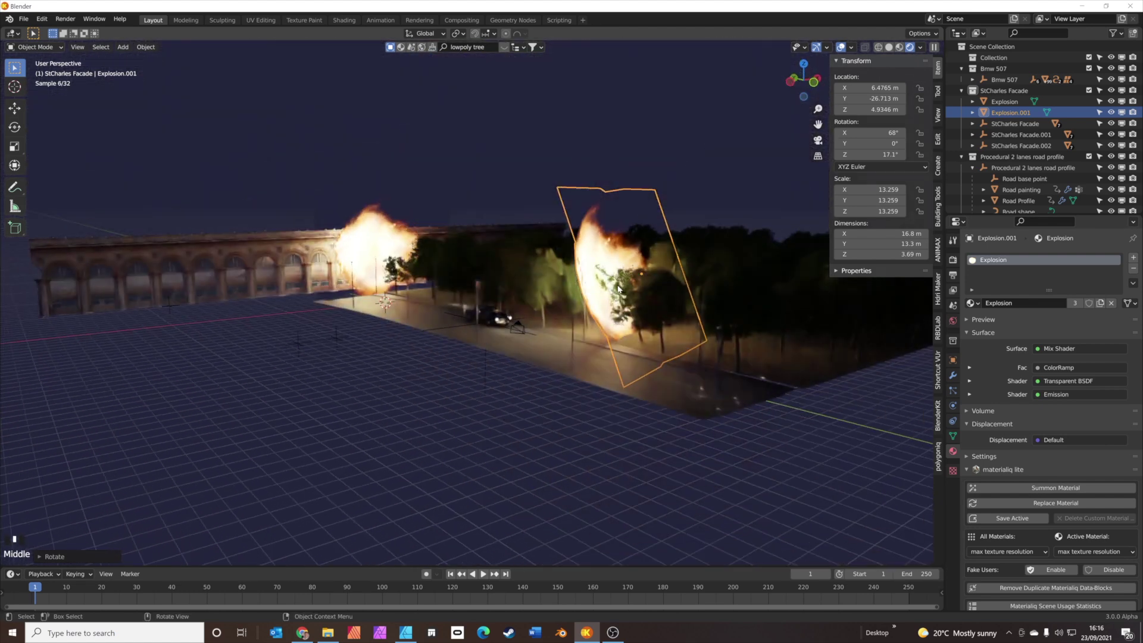
{"action": "key", "text": "KP_0"}
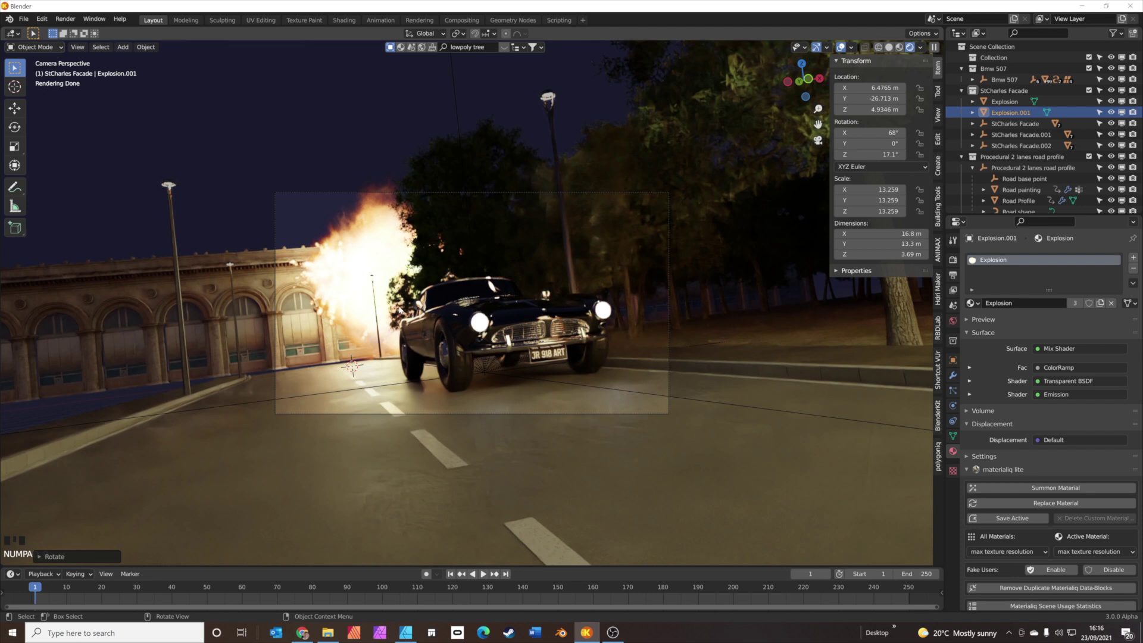
- Add an ico sphere at the 3D cursor on the road and switch the viewport to material preview shading
{"action": "key", "text": "shift"}
{"action": "key", "text": "shift+a"}
{"action": "mouse_move", "coordinate": [399, 305]}
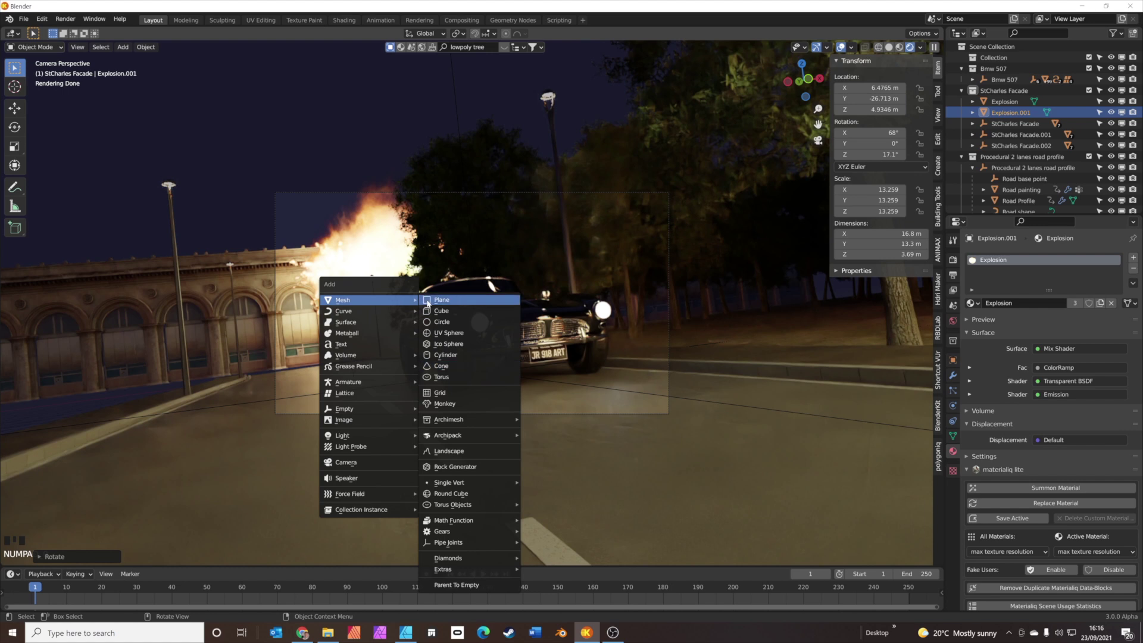
{"action": "left_click", "coordinate": [448, 344]}
{"action": "middle_click_drag", "start_coordinate": [449, 344], "coordinate": [341, 300]}
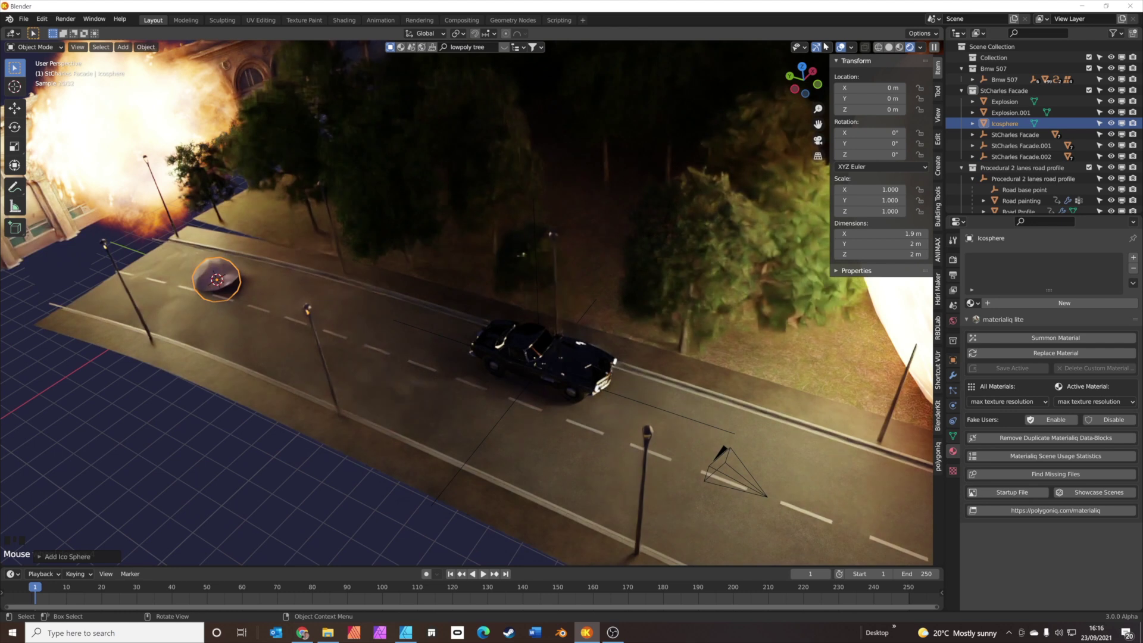
{"action": "left_click", "coordinate": [899, 47]}
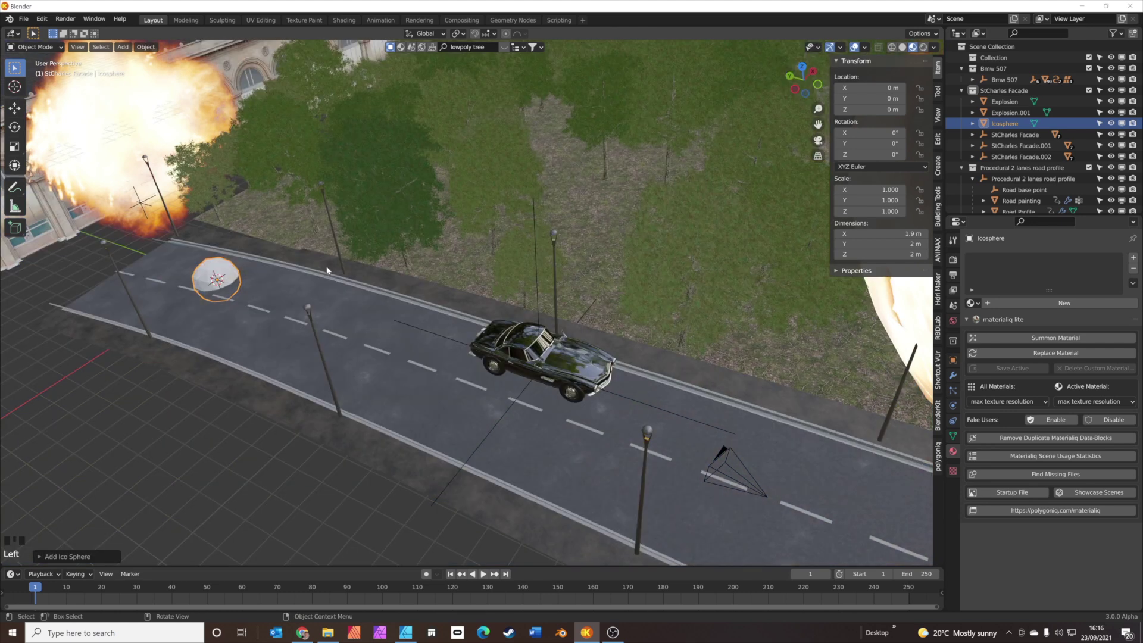
- In top view, move the ico sphere into the explosion by the facade, at about X 3.9 m, Y 9.5 m
{"action": "key", "text": "KP_7"}
{"action": "scroll", "coordinate": [333, 267], "scroll_direction": "down", "scroll_amount": 3}
{"action": "middle_click_drag", "start_coordinate": [344, 266], "coordinate": [324, 435], "text": "shift"}
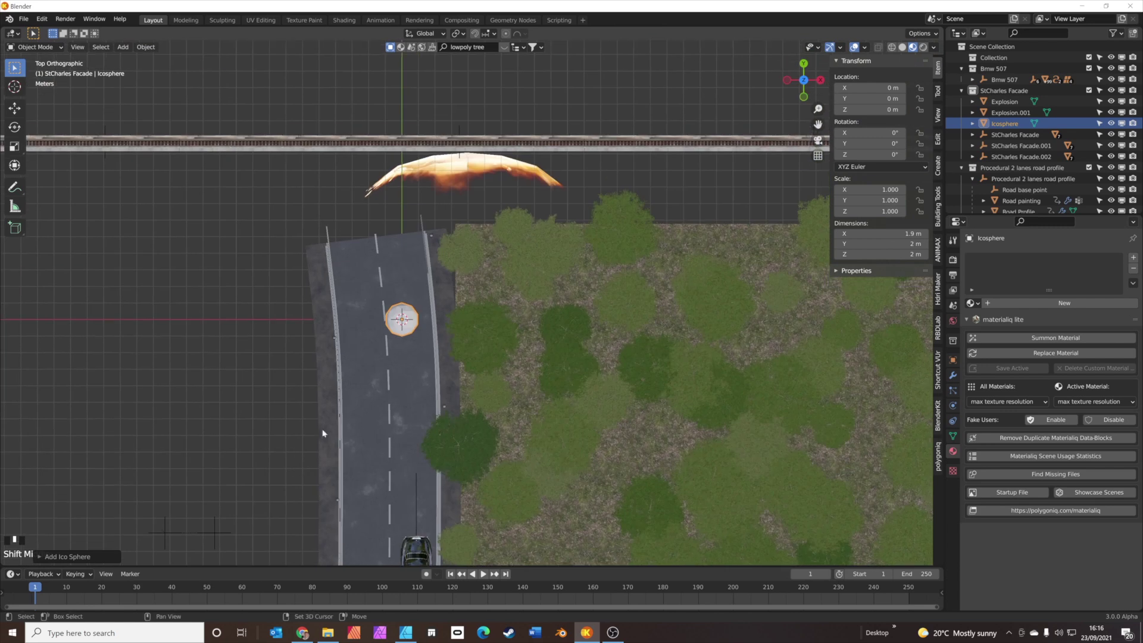
{"action": "key", "text": "g"}
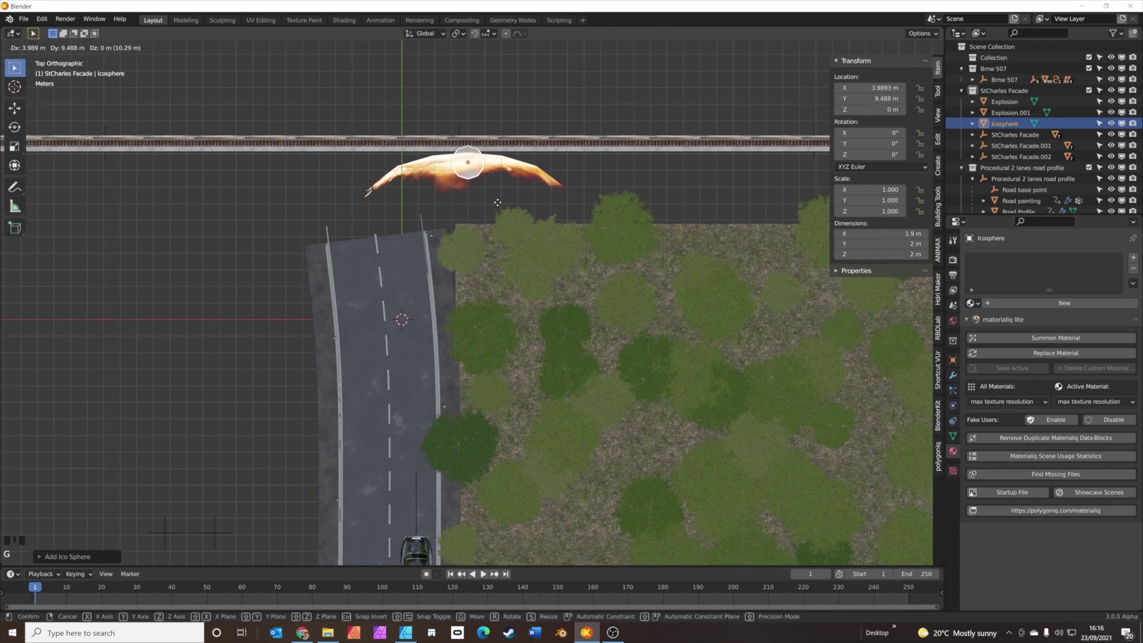
{"action": "left_click", "coordinate": [496, 202]}
- Raise the ico sphere along Z to about 2.92 m so it sits within the fireball
{"action": "middle_click_drag", "start_coordinate": [491, 216], "coordinate": [512, 251]}
{"action": "key", "text": "g"}
{"action": "key", "text": "z"}
{"action": "left_click", "coordinate": [470, 214]}
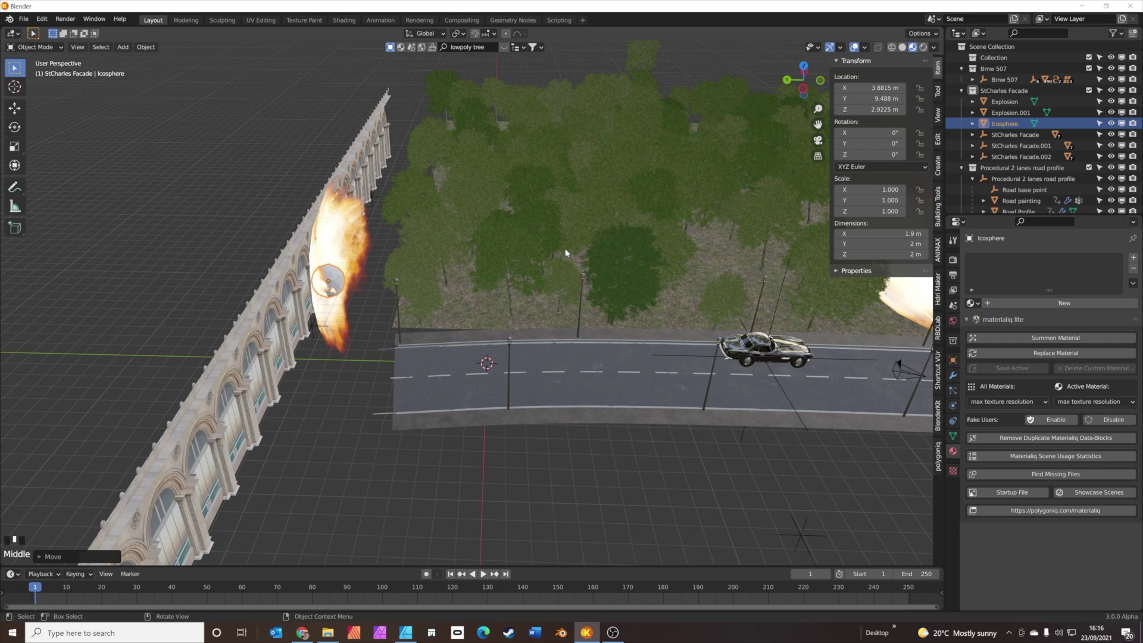
- Duplicate the ico sphere and place the copy beyond the trees, at about X 28.54 m, Y 1.18 m, Z 6.46 m
{"action": "middle_click_drag", "start_coordinate": [543, 298], "coordinate": [459, 289]}
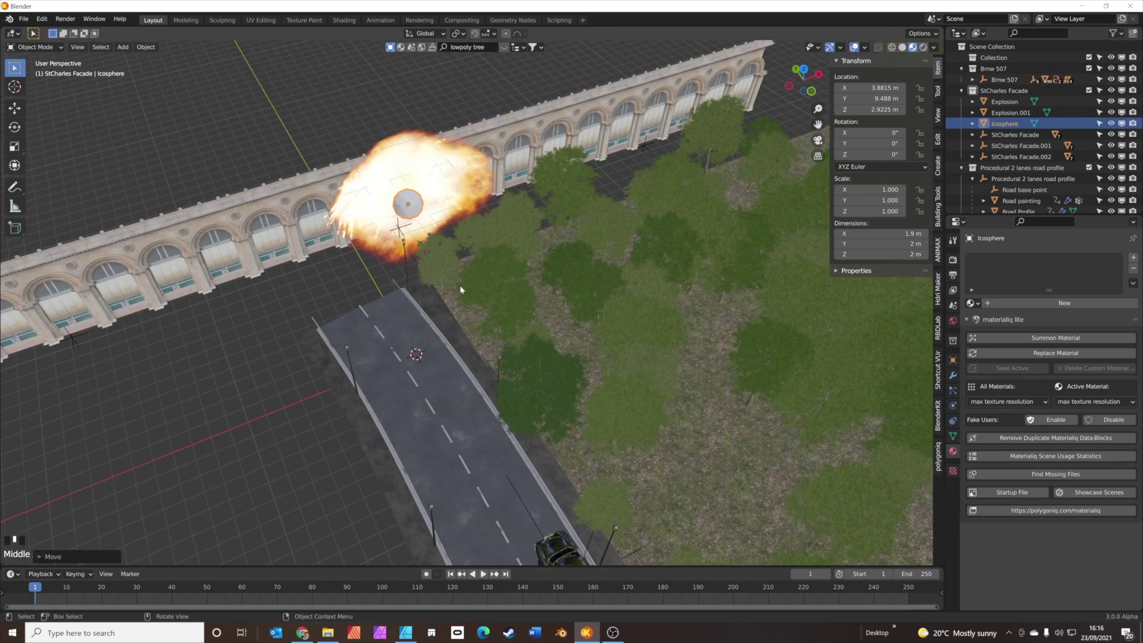
{"action": "left_click", "coordinate": [438, 215]}
{"action": "left_click", "coordinate": [422, 209]}
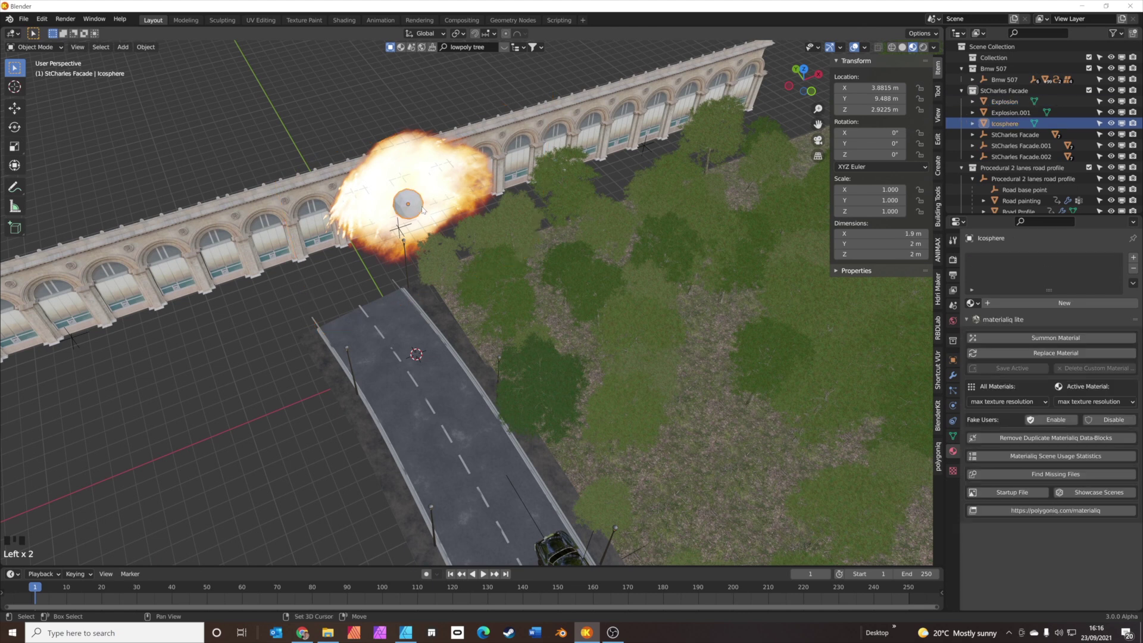
{"action": "key", "text": "shift+d"}
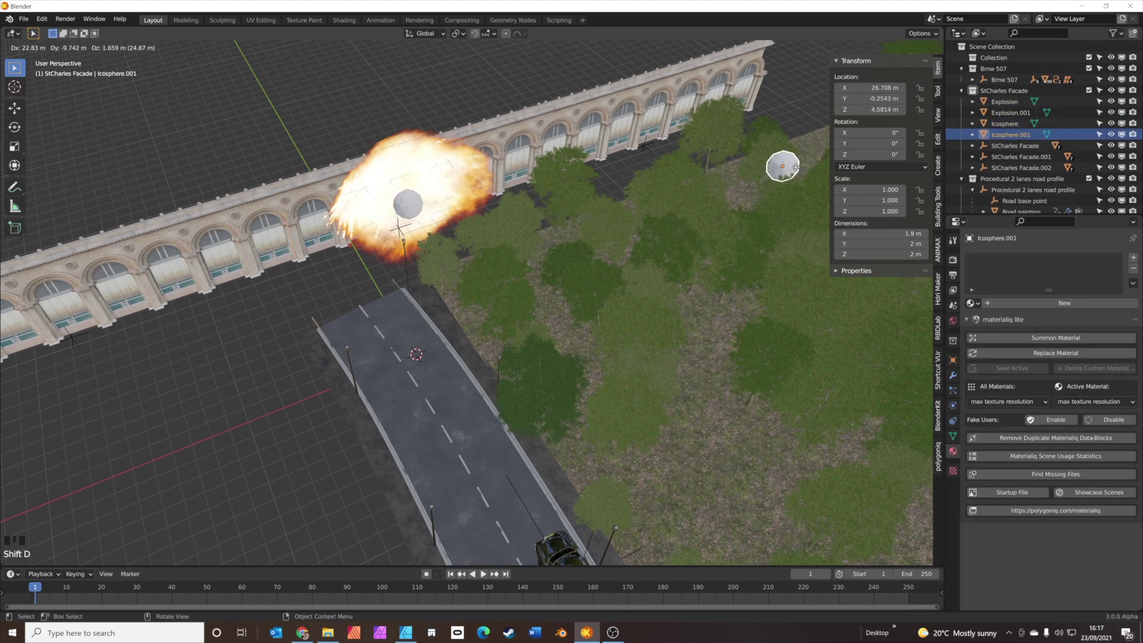
{"action": "left_click", "coordinate": [810, 132]}
- Give the duplicated ico sphere a new material named Spark
{"action": "middle_click_drag", "start_coordinate": [754, 228], "coordinate": [541, 270], "text": "shift"}
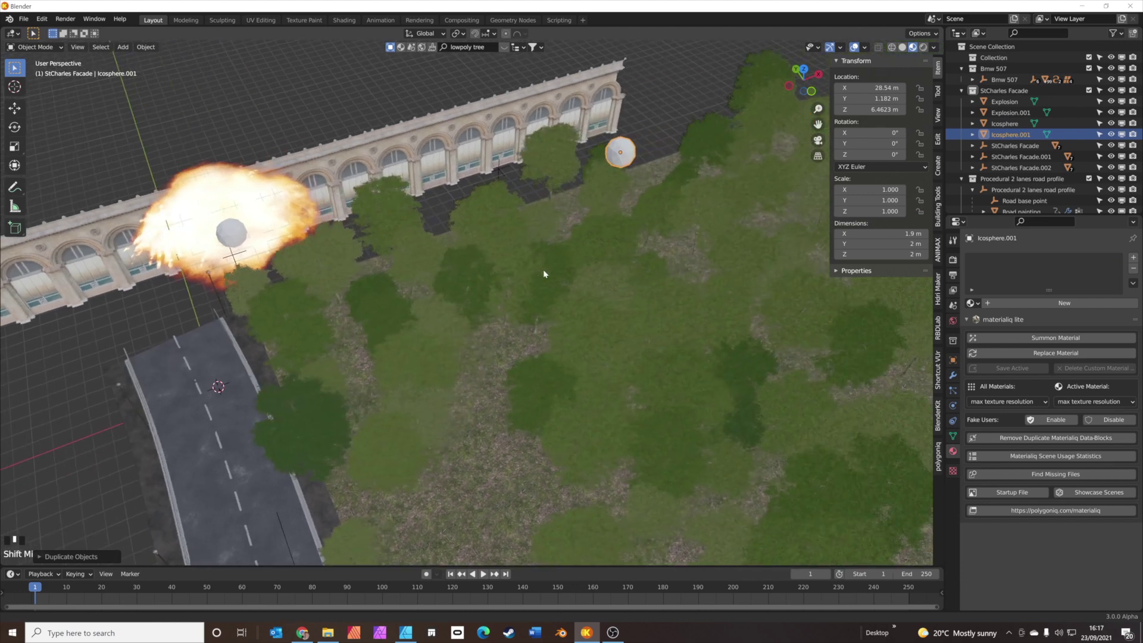
{"action": "left_click", "coordinate": [635, 152]}
{"action": "left_click", "coordinate": [632, 153]}
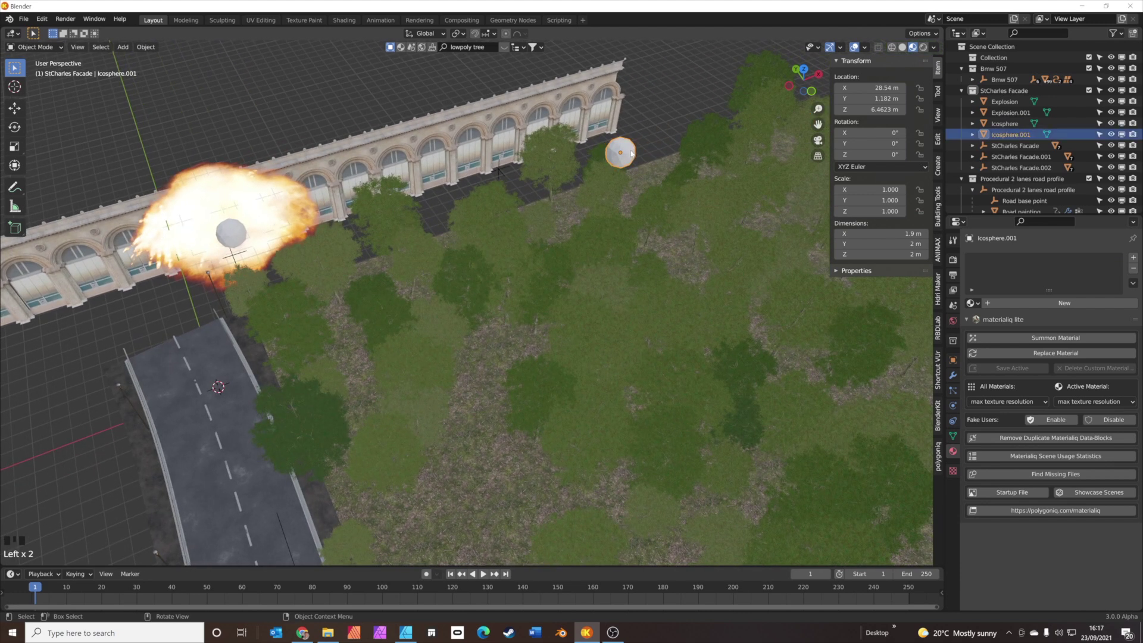
{"action": "left_click", "coordinate": [1015, 303]}
{"action": "left_click", "coordinate": [1016, 304]}
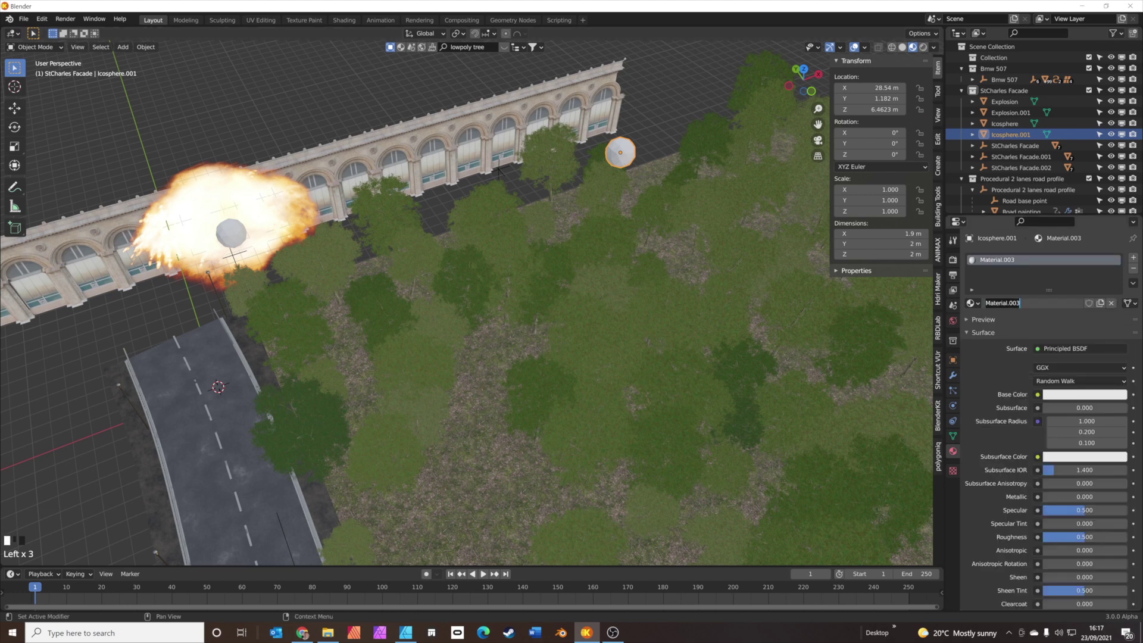
{"action": "type", "text": "Spark"}
- Rename the duplicated ico sphere as "Emitter particle Spark"
{"action": "left_click", "coordinate": [1003, 139]}
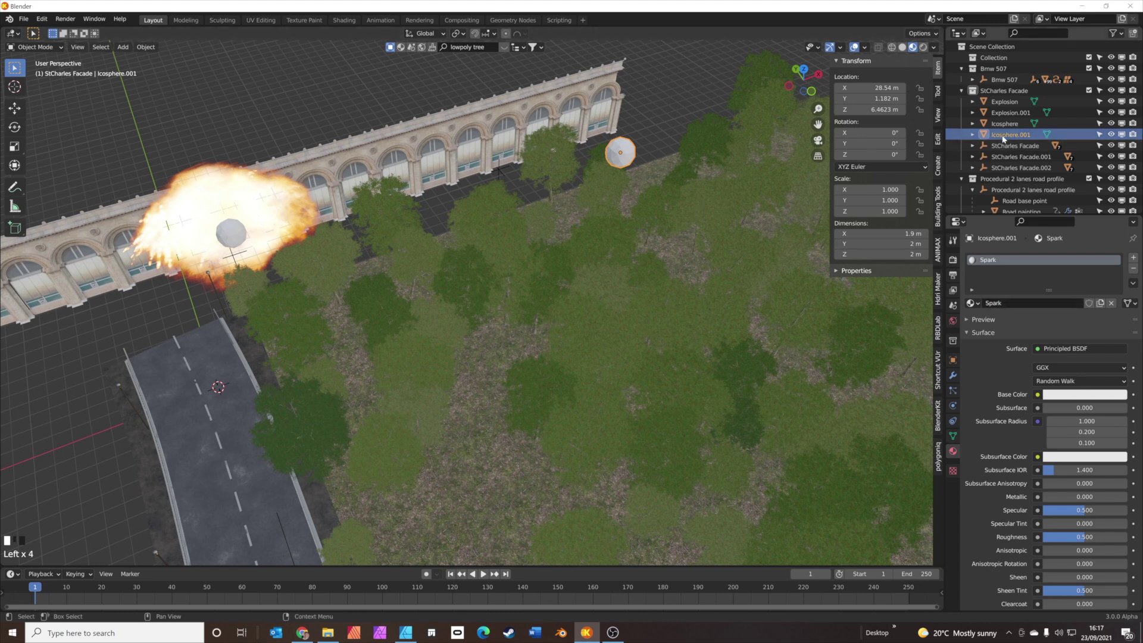
{"action": "double_click", "coordinate": [1010, 134]}
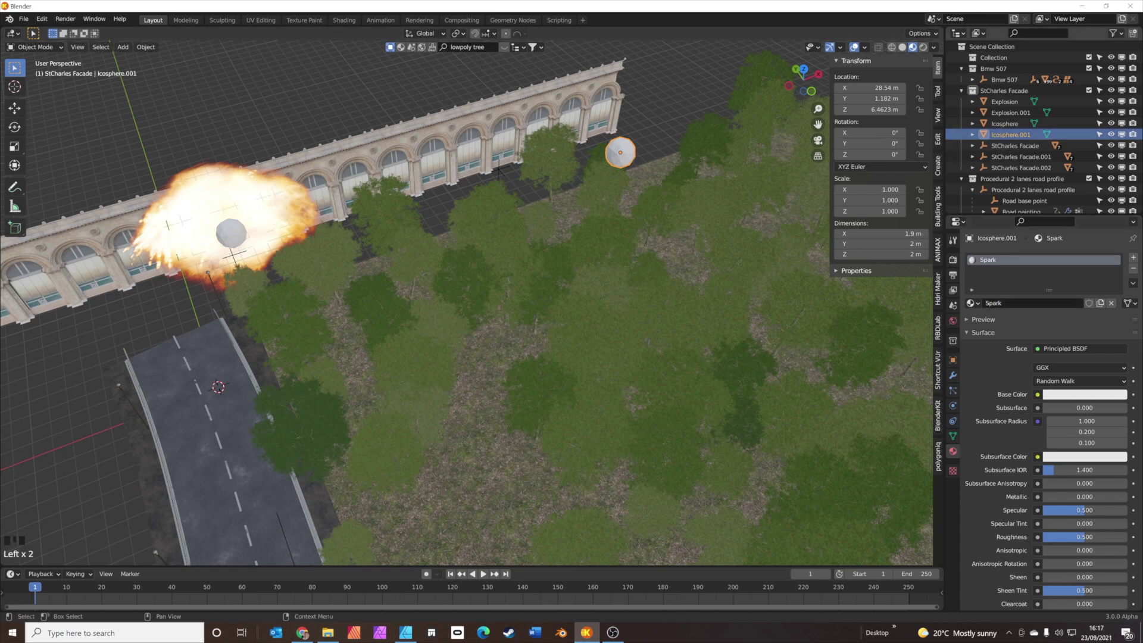
{"action": "scroll", "coordinate": [1010, 135], "scroll_direction": "down", "scroll_amount": 1}
{"action": "type", "text": "Emitte"}
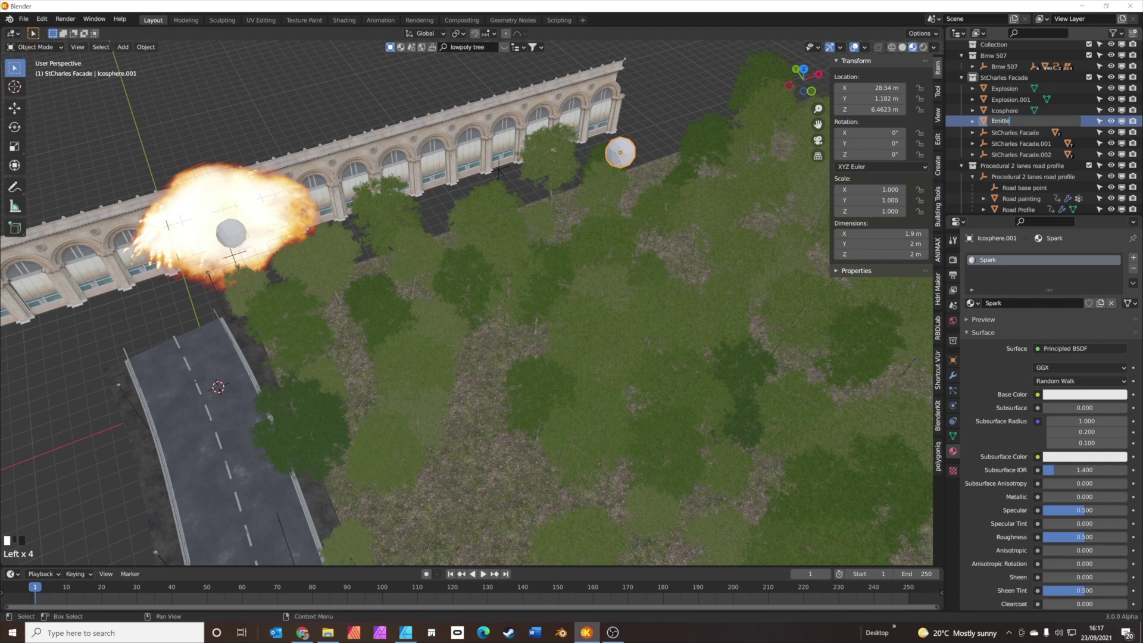
{"action": "type", "text": "r particle Spark"}
{"action": "key", "text": "Return"}
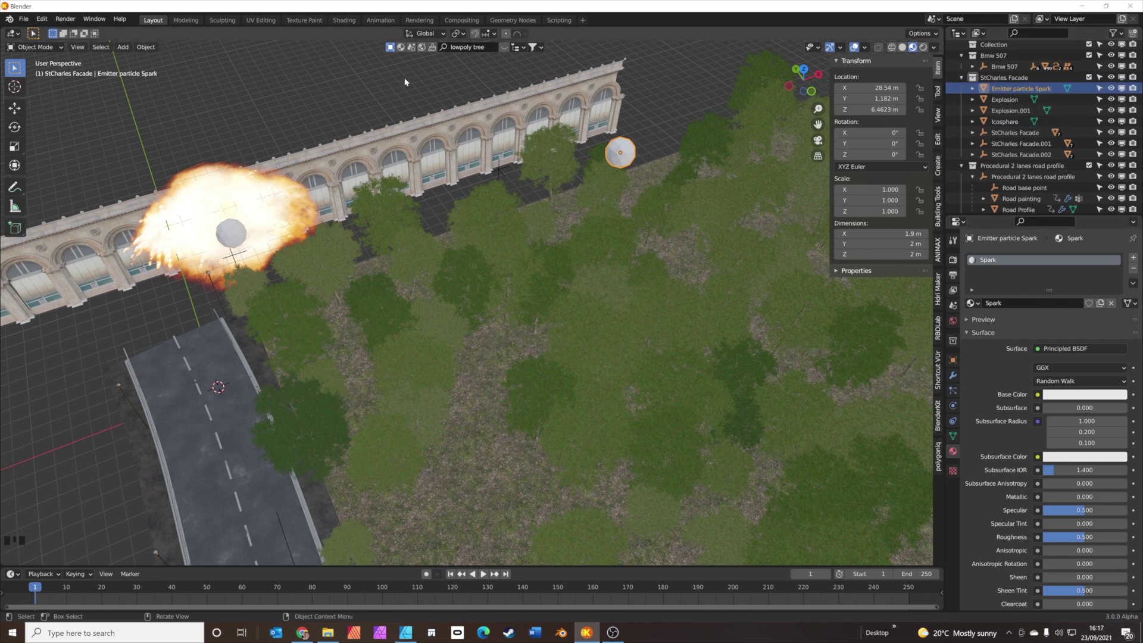
- In the Shading workspace, delete the Spark material's Principled BSDF and add a Particle Info node well before the Material Output
{"action": "left_click", "coordinate": [344, 20]}
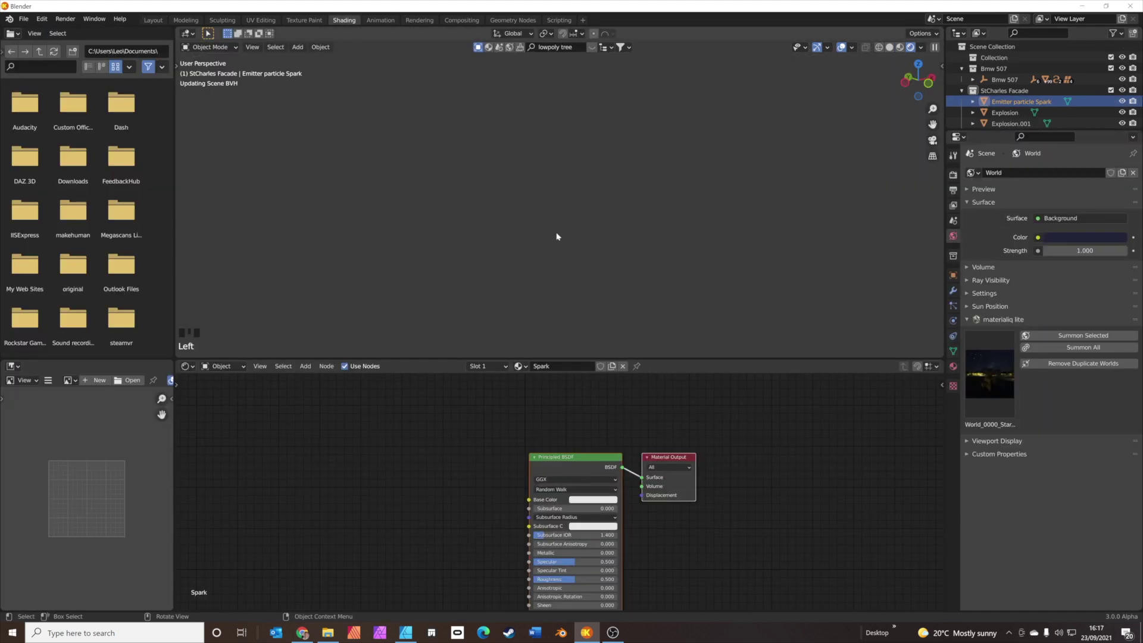
{"action": "key", "text": "x"}
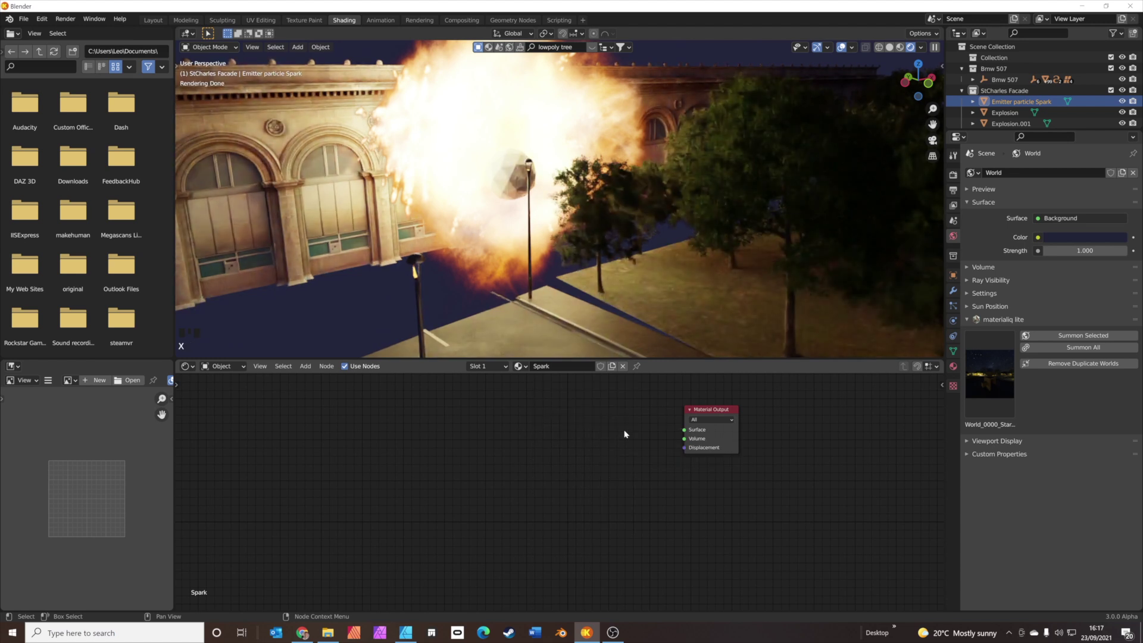
{"action": "key", "text": "shift+a"}
{"action": "type", "text": "pa"}
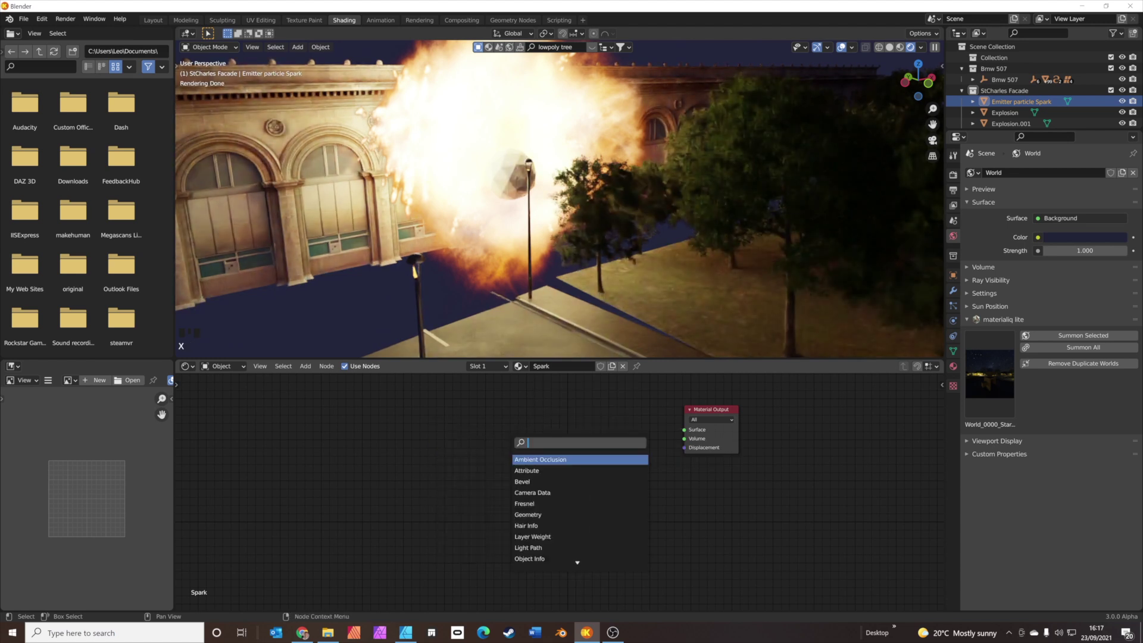
{"action": "type", "text": "rt"}
{"action": "key", "text": "Return"}
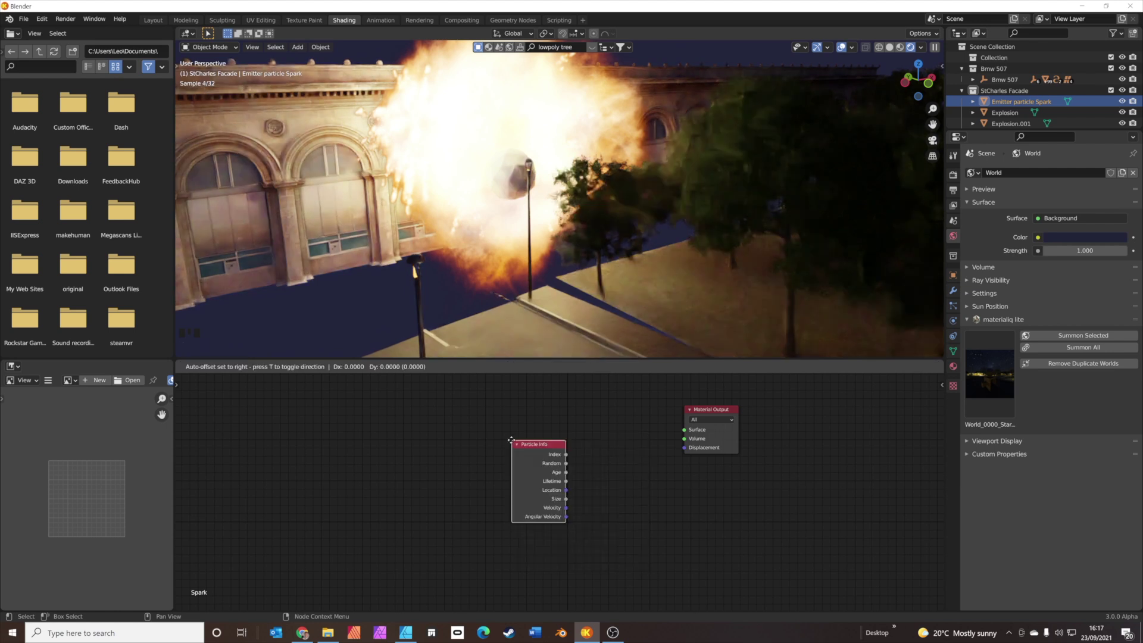
{"action": "left_click", "coordinate": [395, 443]}
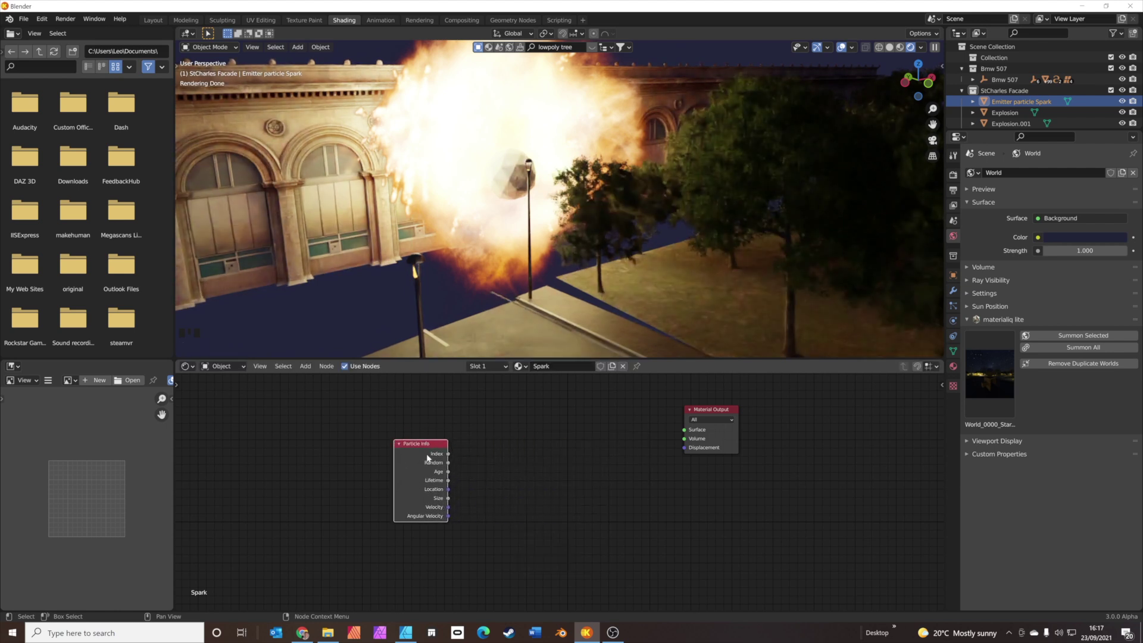
- Add a ColorRamp node between the Particle Info and Material Output nodes
{"action": "key", "text": "shift+a"}
{"action": "left_click", "coordinate": [505, 434]}
{"action": "type", "text": "color"}
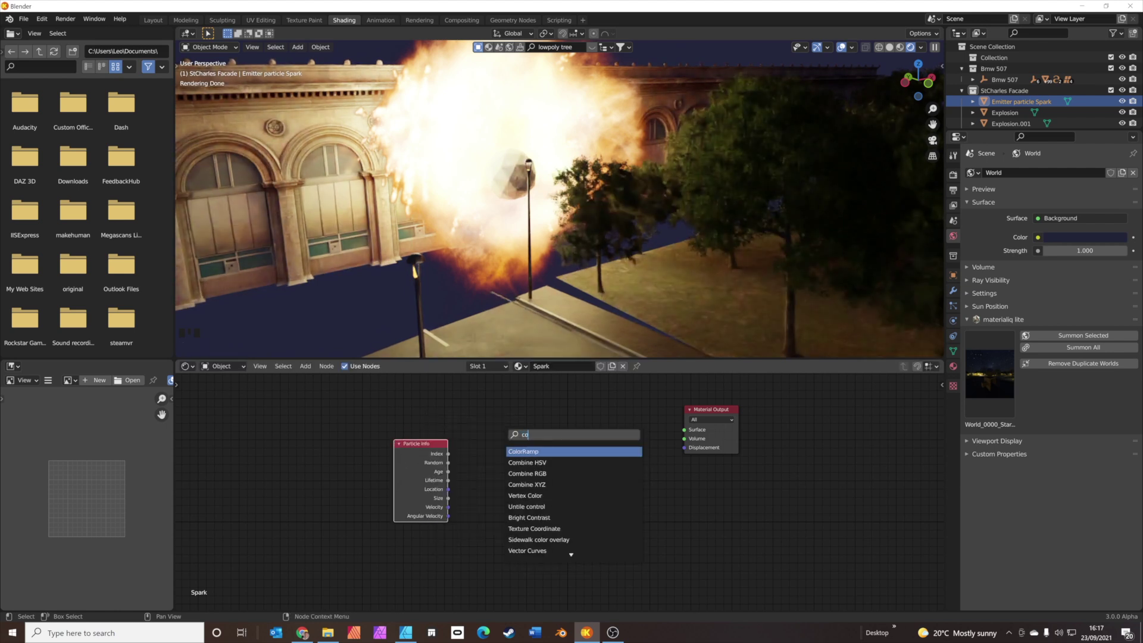
{"action": "key", "text": "Return"}
{"action": "left_click", "coordinate": [500, 424]}
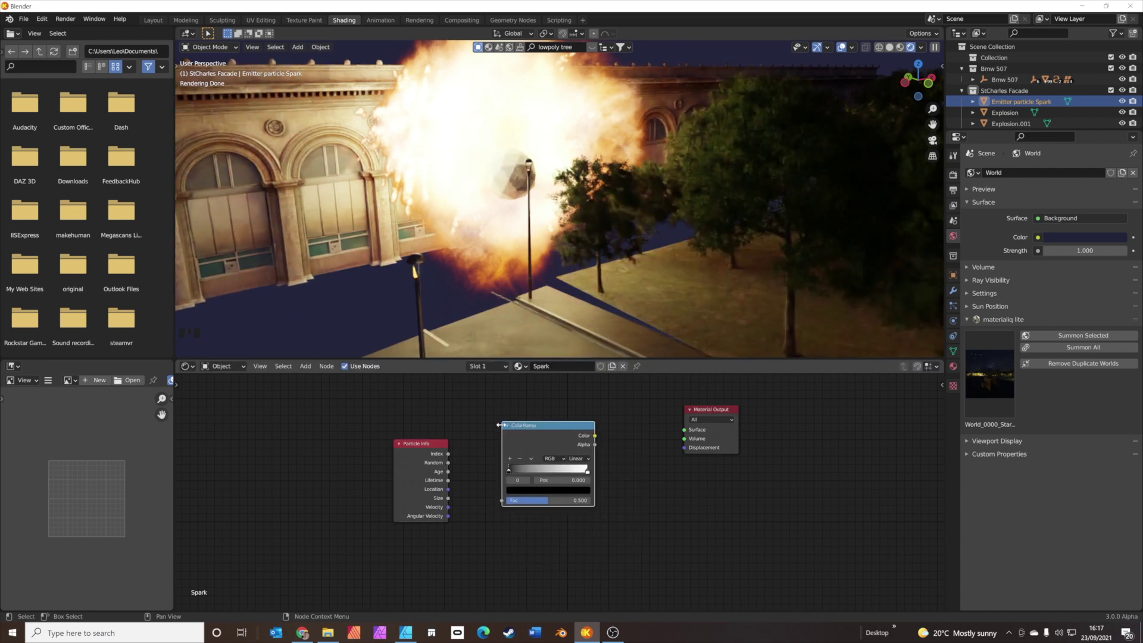
- Set the ColorRamp's first stop to a very pale warm white at full brightness
{"action": "left_click", "coordinate": [508, 471]}
{"action": "left_click", "coordinate": [509, 471]}
{"action": "left_click", "coordinate": [548, 489]}
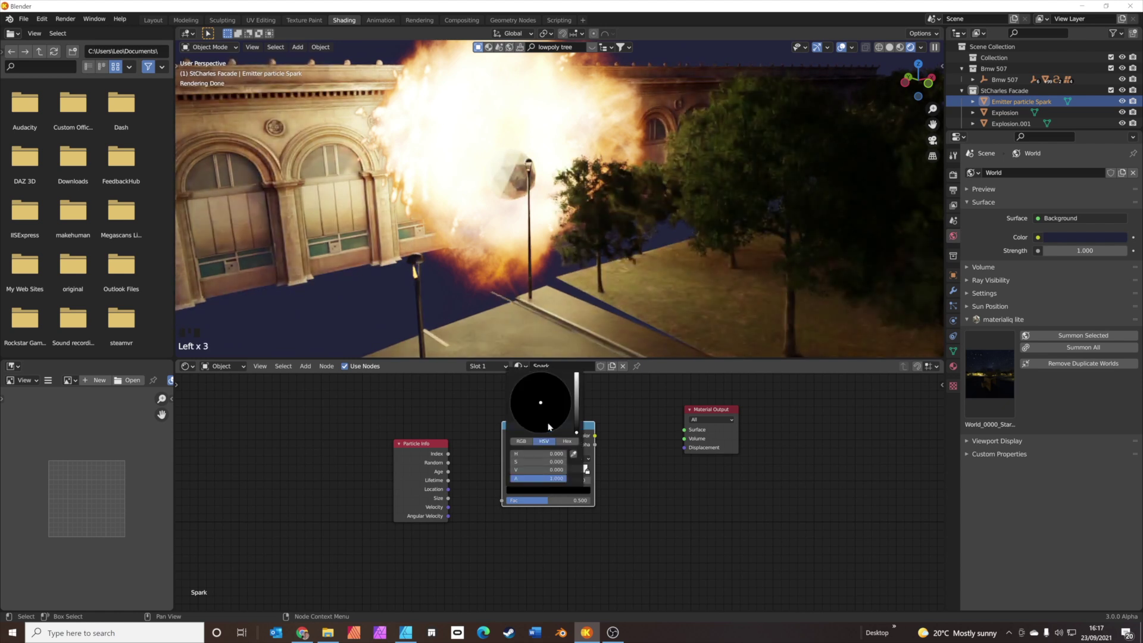
{"action": "scroll", "coordinate": [540, 408], "scroll_direction": "up", "scroll_amount": 20, "text": "ctrl"}
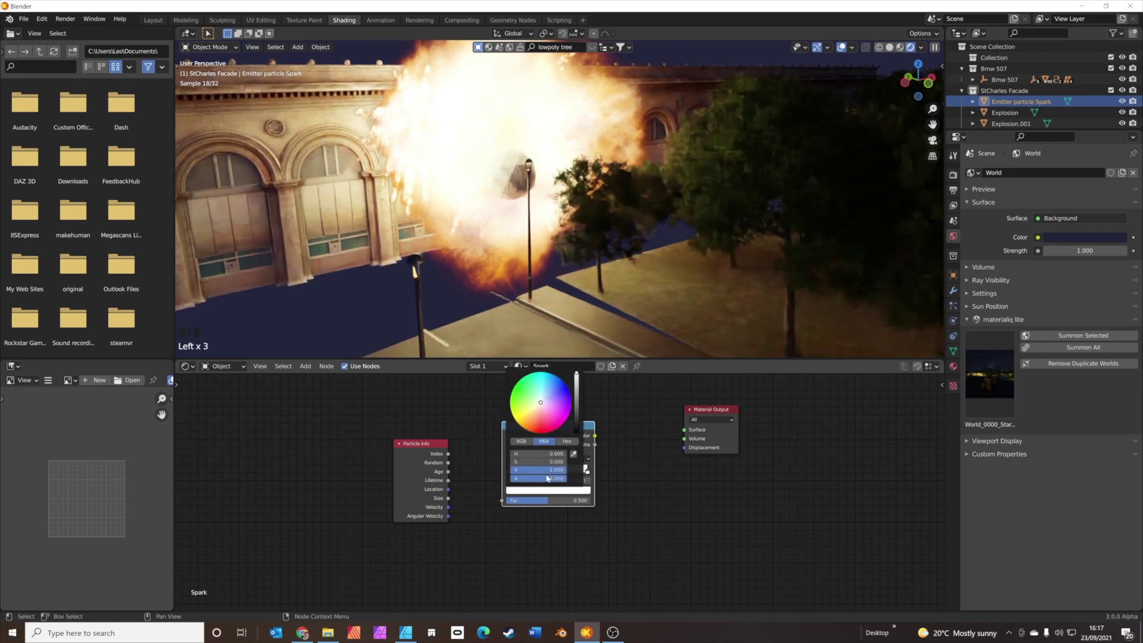
{"action": "left_click", "coordinate": [538, 405]}
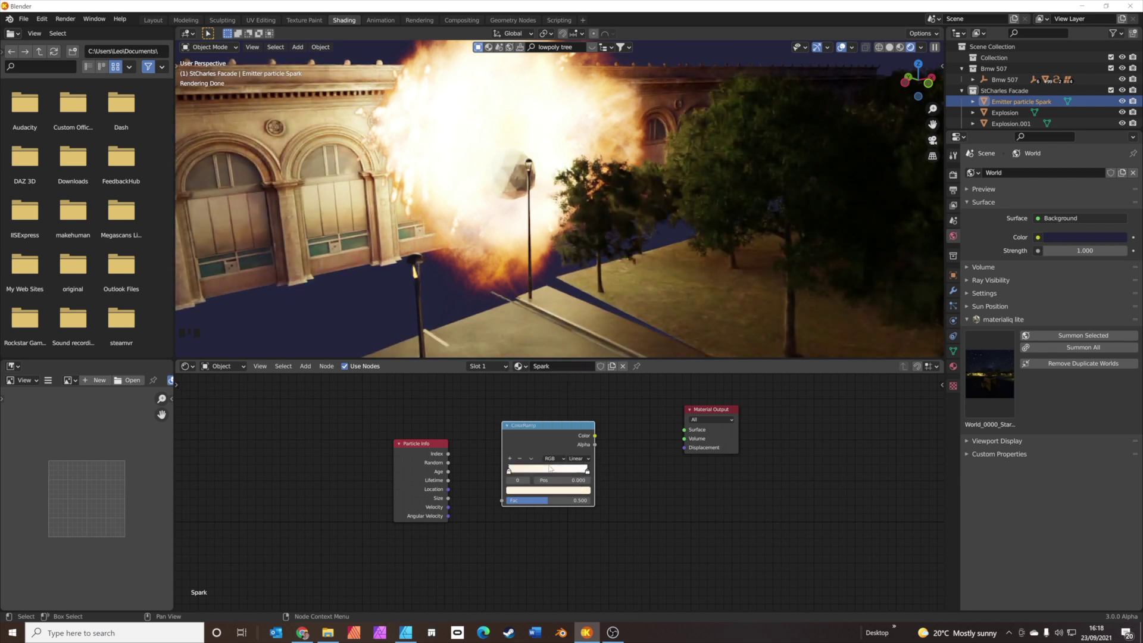
- Add a middle stop to the ColorRamp, colour it orange and place it at about position 0.437
{"action": "left_click", "coordinate": [510, 459]}
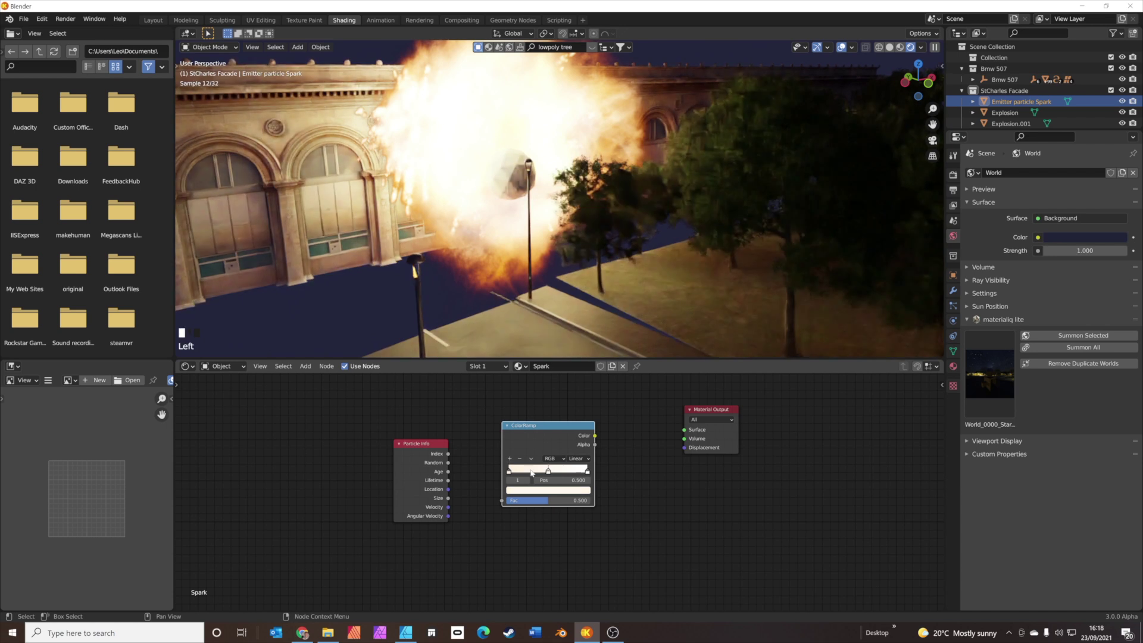
{"action": "left_click", "coordinate": [548, 473]}
{"action": "left_click", "coordinate": [549, 490]}
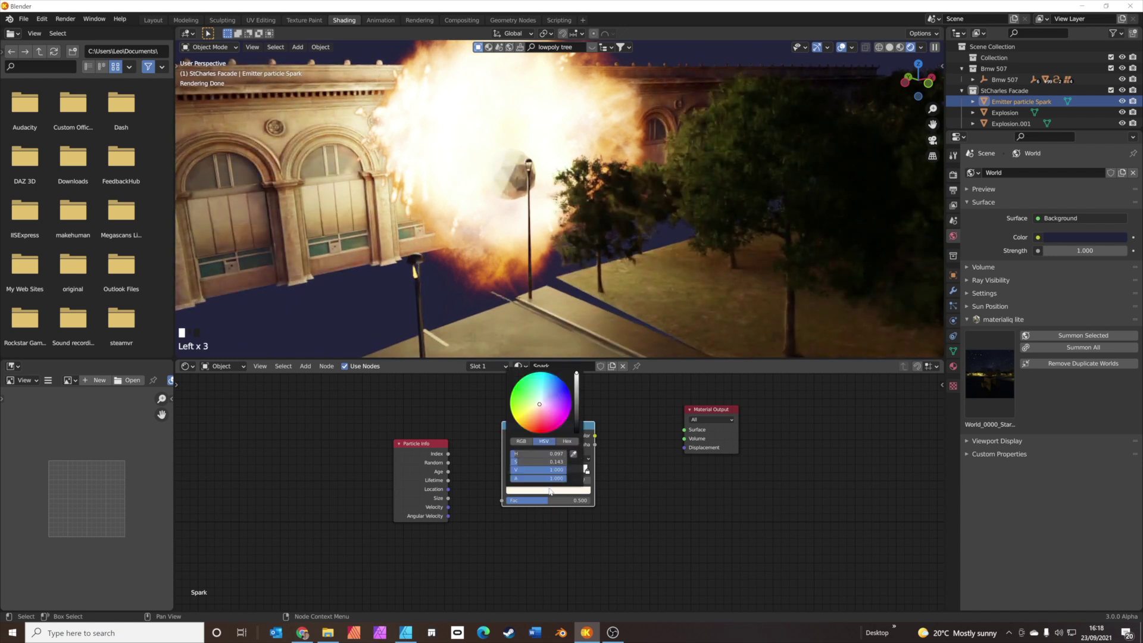
{"action": "left_click_drag", "start_coordinate": [534, 423], "coordinate": [531, 419]}
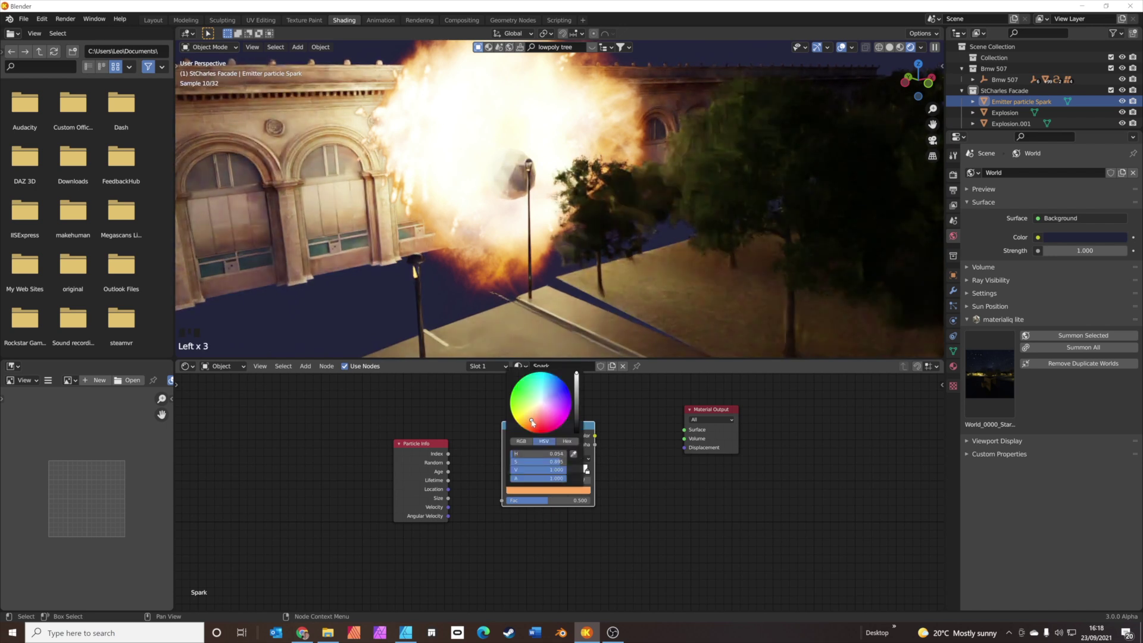
{"action": "left_click_drag", "start_coordinate": [561, 465], "coordinate": [566, 464]}
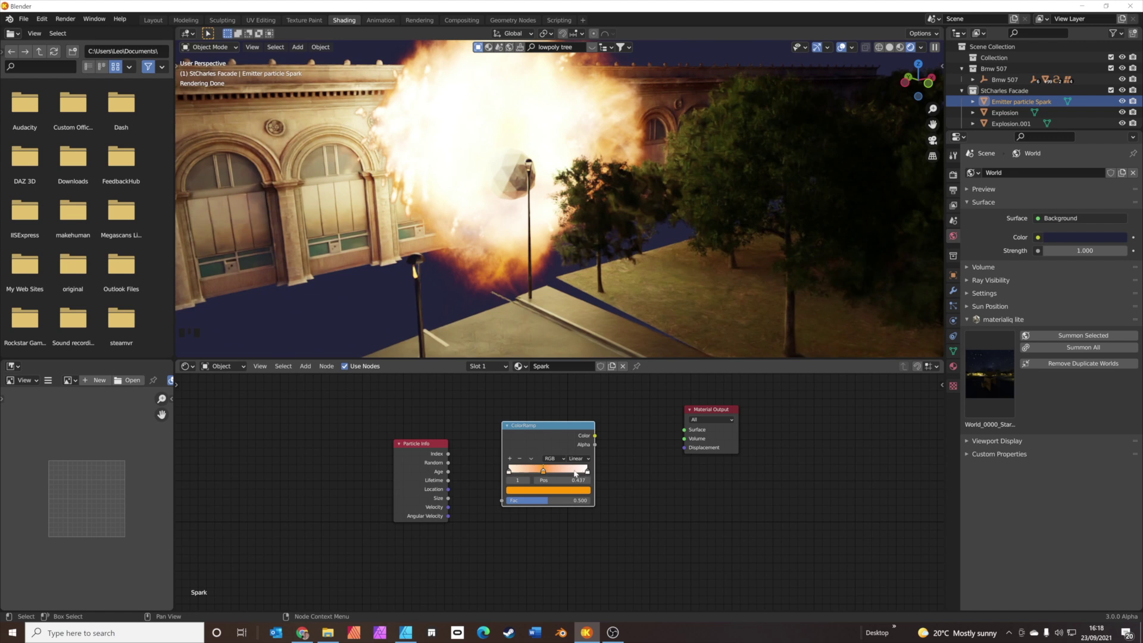
- Add another ColorRamp stop, move it between the orange stop and the end, and colour it bright red
{"action": "left_click", "coordinate": [512, 460]}
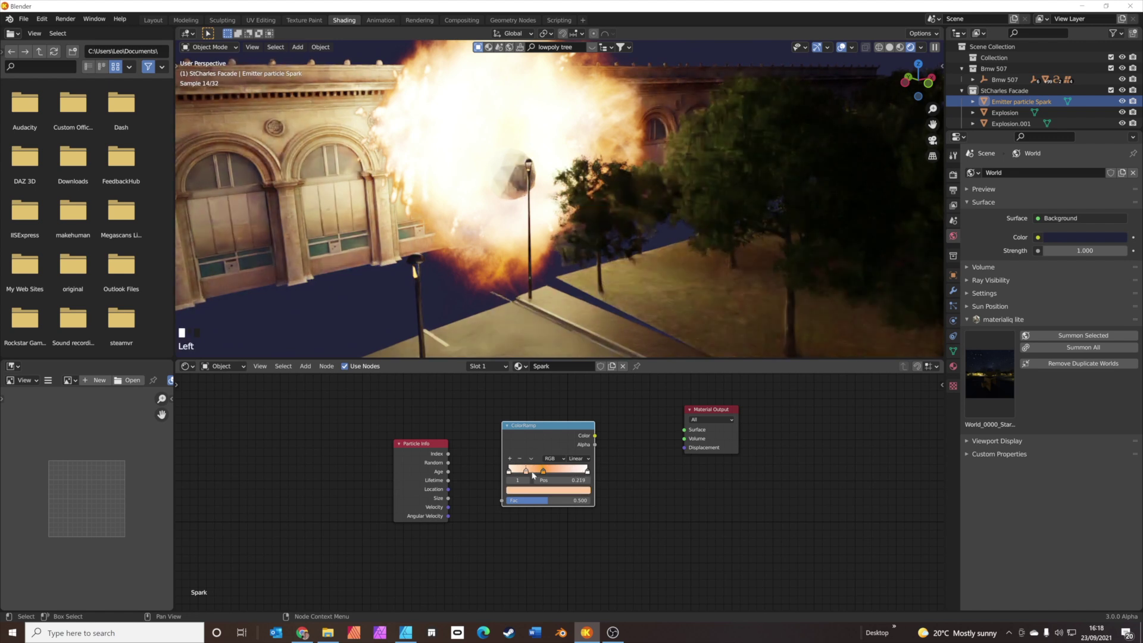
{"action": "left_click_drag", "start_coordinate": [526, 470], "coordinate": [564, 476]}
{"action": "left_click", "coordinate": [563, 490]}
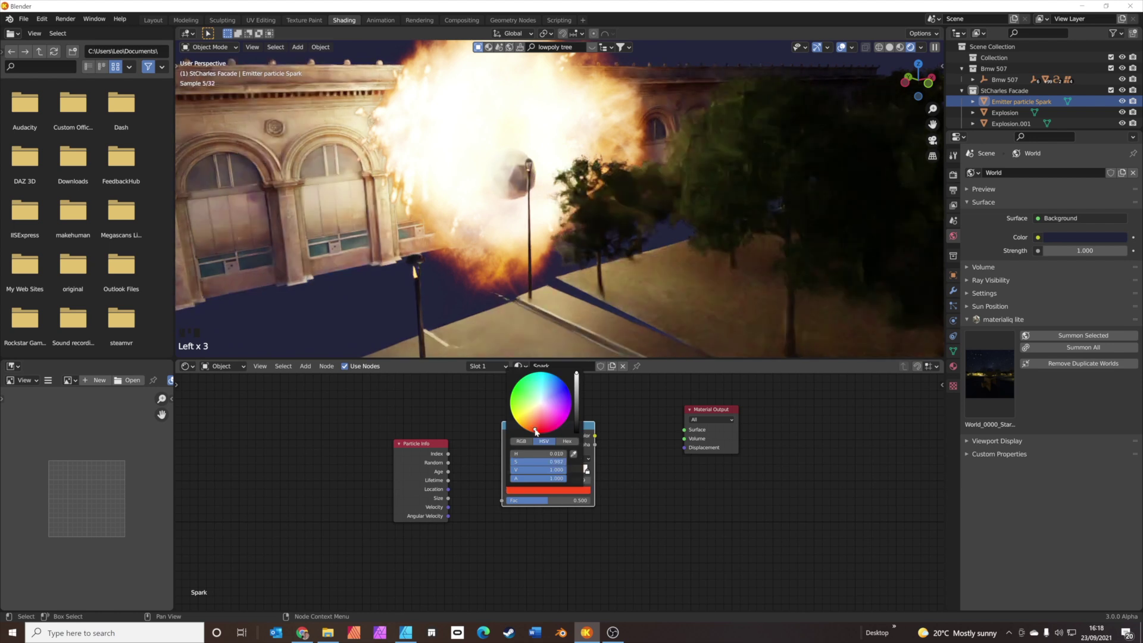
- Set the ColorRamp's last stop to a very dark red and shift the bright red stop to about position 0.724
{"action": "left_click", "coordinate": [587, 471]}
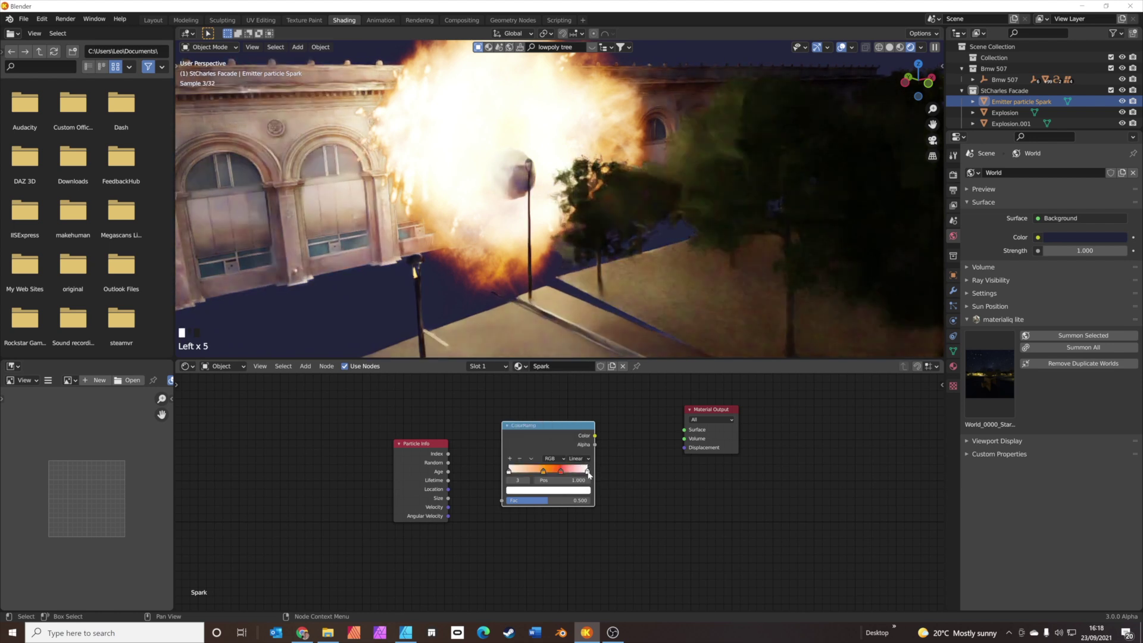
{"action": "left_click", "coordinate": [551, 490]}
{"action": "left_click", "coordinate": [541, 429]}
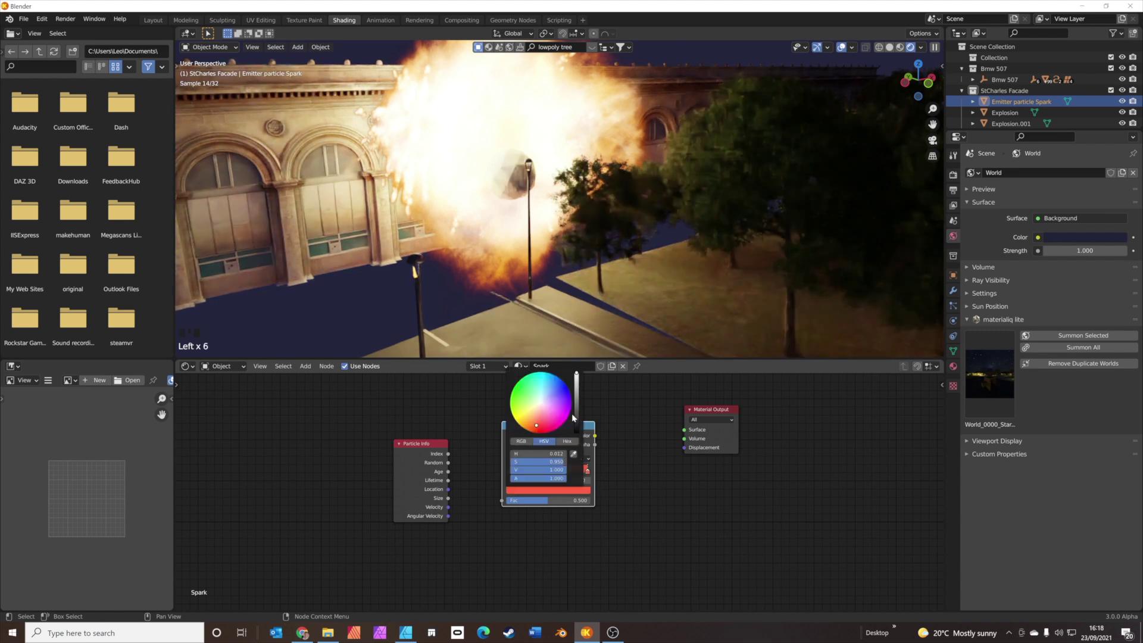
{"action": "left_click", "coordinate": [576, 421]}
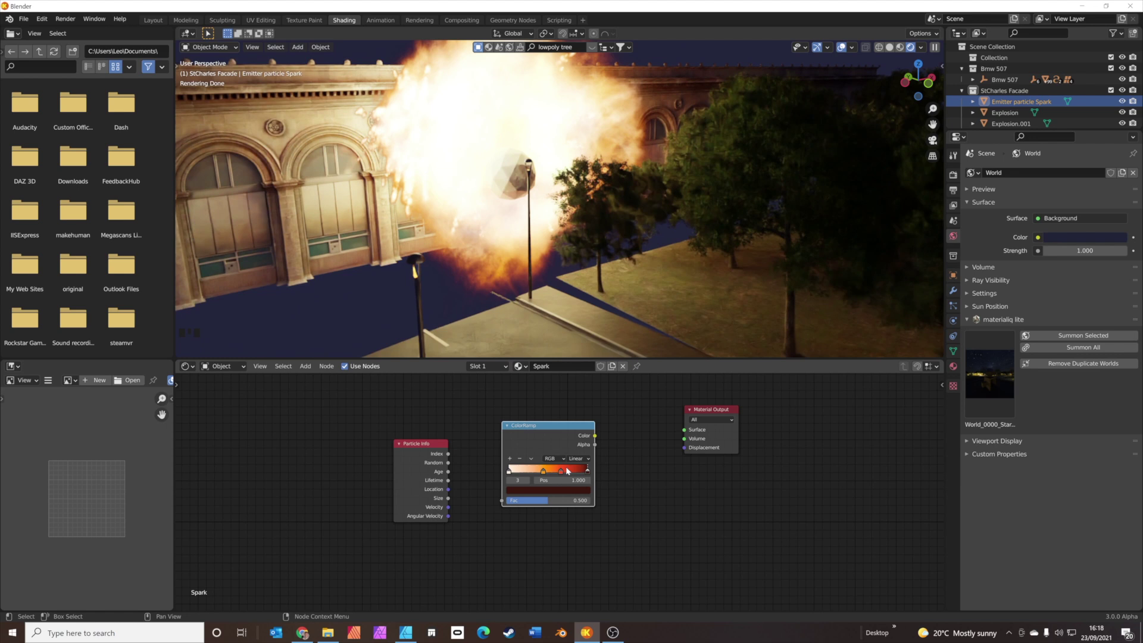
{"action": "left_click", "coordinate": [546, 472]}
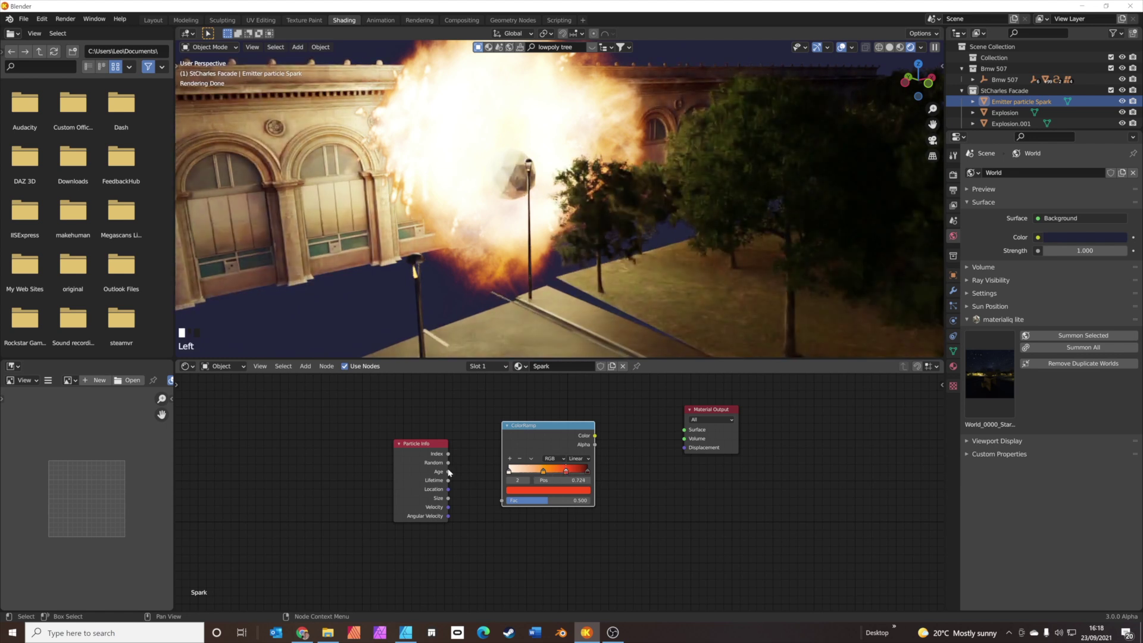
- Link the particle Lifetime to the ColorRamp factor and insert an Emission node between the ramp's colour and the Material Output surface
{"action": "left_click_drag", "start_coordinate": [452, 481], "coordinate": [493, 499]}
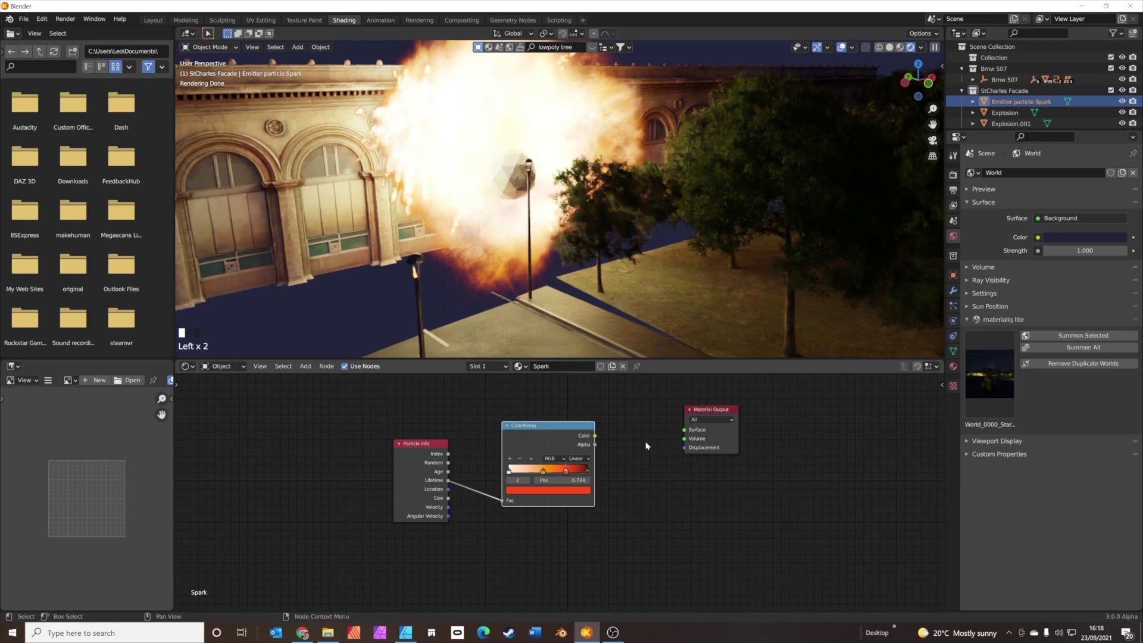
{"action": "left_click_drag", "start_coordinate": [700, 412], "coordinate": [722, 415]}
{"action": "key", "text": "shift+a"}
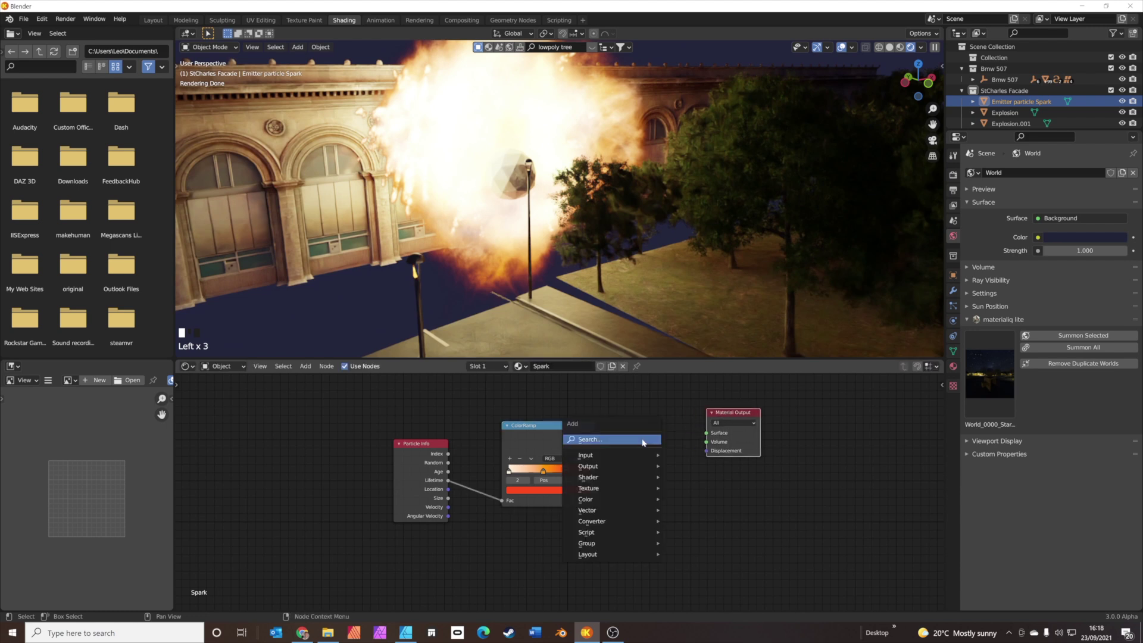
{"action": "type", "text": "em"}
{"action": "key", "text": "Return"}
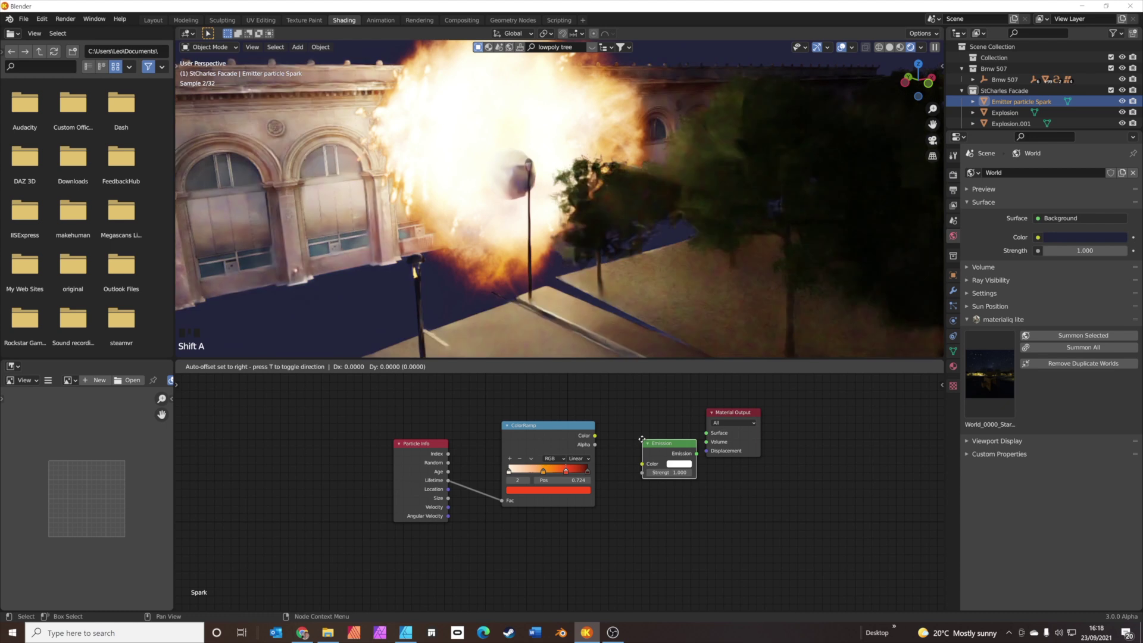
{"action": "left_click", "coordinate": [600, 428]}
{"action": "left_click_drag", "start_coordinate": [595, 436], "coordinate": [707, 432]}
- Set the Emission node's strength to 20
{"action": "double_click", "coordinate": [640, 447]}
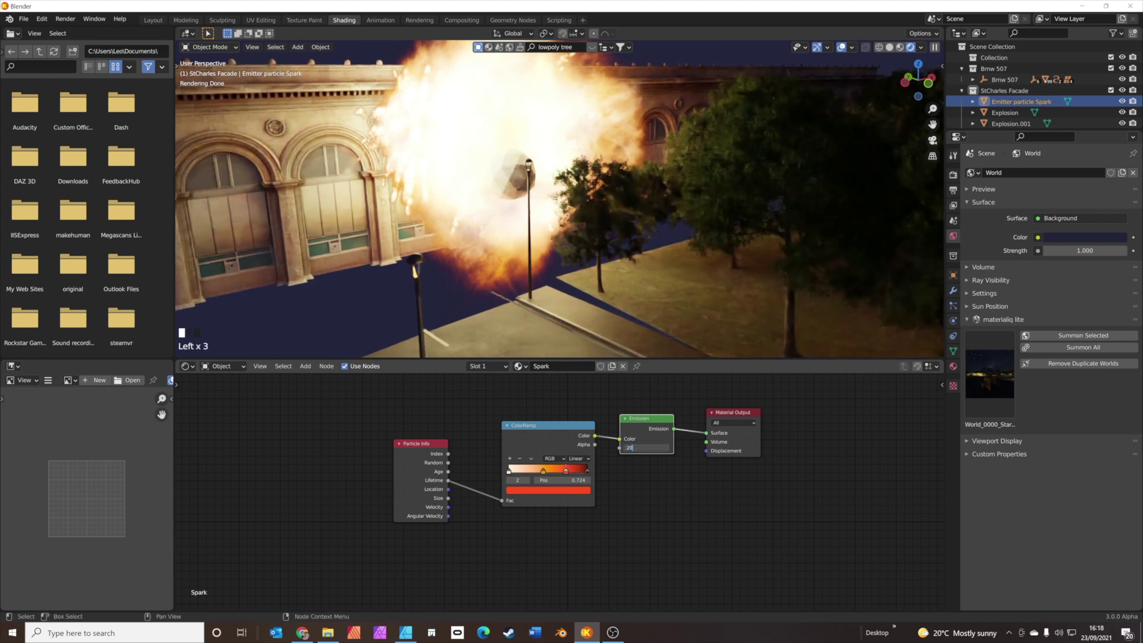
{"action": "type", "text": "20"}
{"action": "key", "text": "Return"}
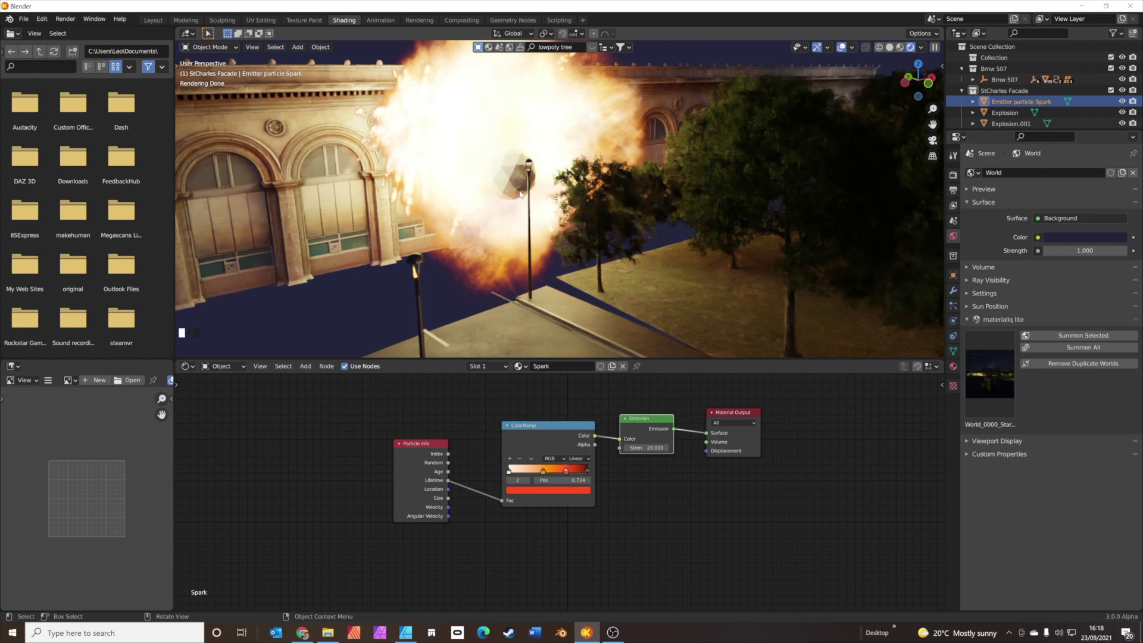
- Check the glow of the Spark emitter sphere beyond the trees from farther away and select it
{"action": "scroll", "coordinate": [819, 247], "scroll_direction": "down", "scroll_amount": 1}
{"action": "middle_click_drag", "start_coordinate": [818, 248], "coordinate": [776, 261]}
{"action": "scroll", "coordinate": [776, 261], "scroll_direction": "down", "scroll_amount": 5}
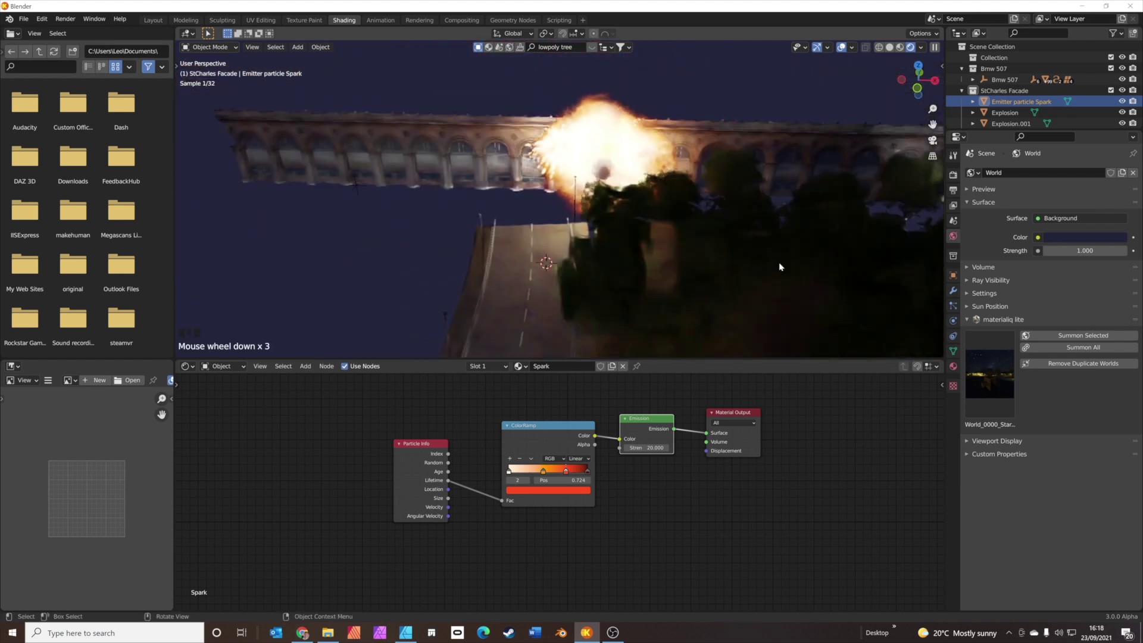
{"action": "double_click", "coordinate": [836, 187]}
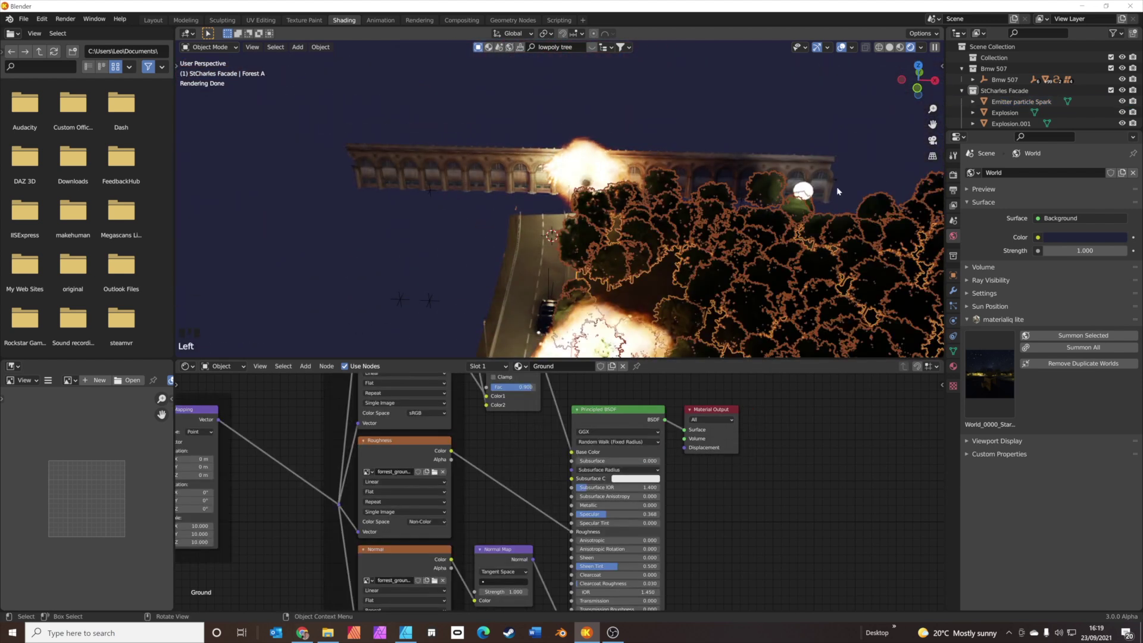
{"action": "left_click", "coordinate": [808, 191]}
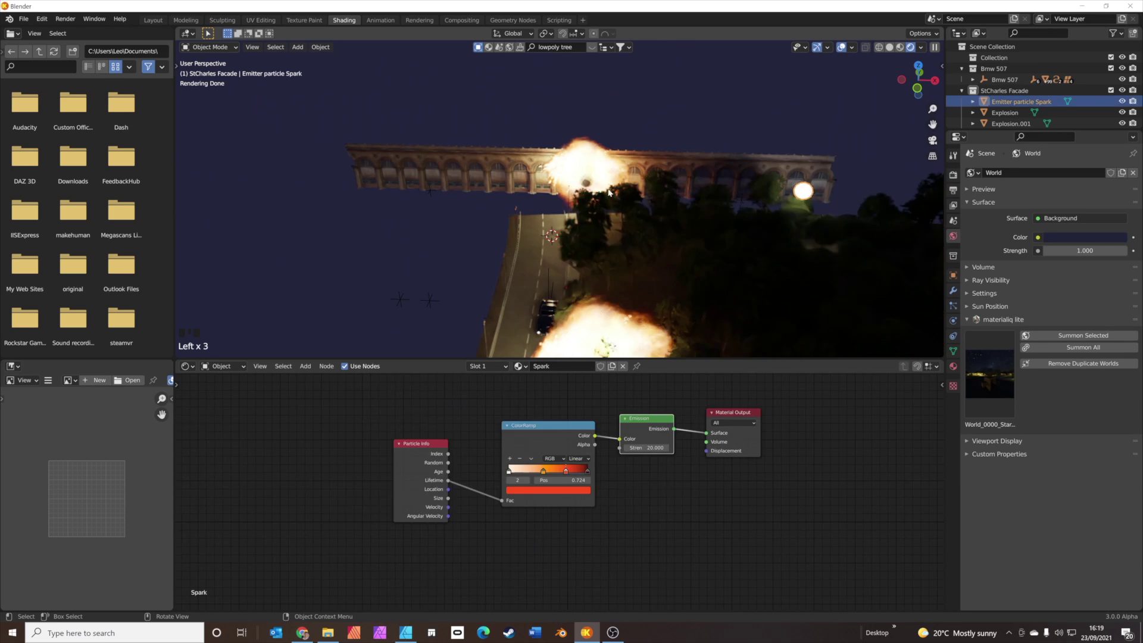
- Add a particle system to the ico sphere in front of the facade explosion
{"action": "left_click", "coordinate": [586, 184]}
{"action": "middle_click_drag", "start_coordinate": [586, 183], "coordinate": [537, 241]}
{"action": "scroll", "coordinate": [567, 219], "scroll_direction": "up", "scroll_amount": 2}
{"action": "scroll", "coordinate": [567, 219], "scroll_direction": "up", "scroll_amount": 5}
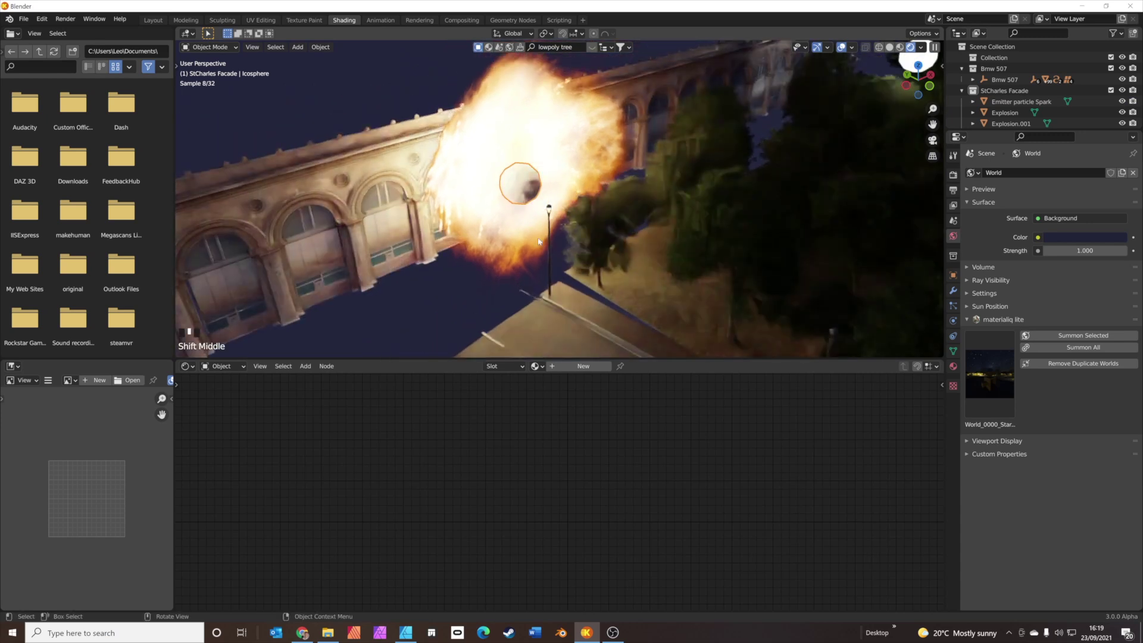
{"action": "left_click", "coordinate": [532, 193]}
{"action": "left_click", "coordinate": [519, 191]}
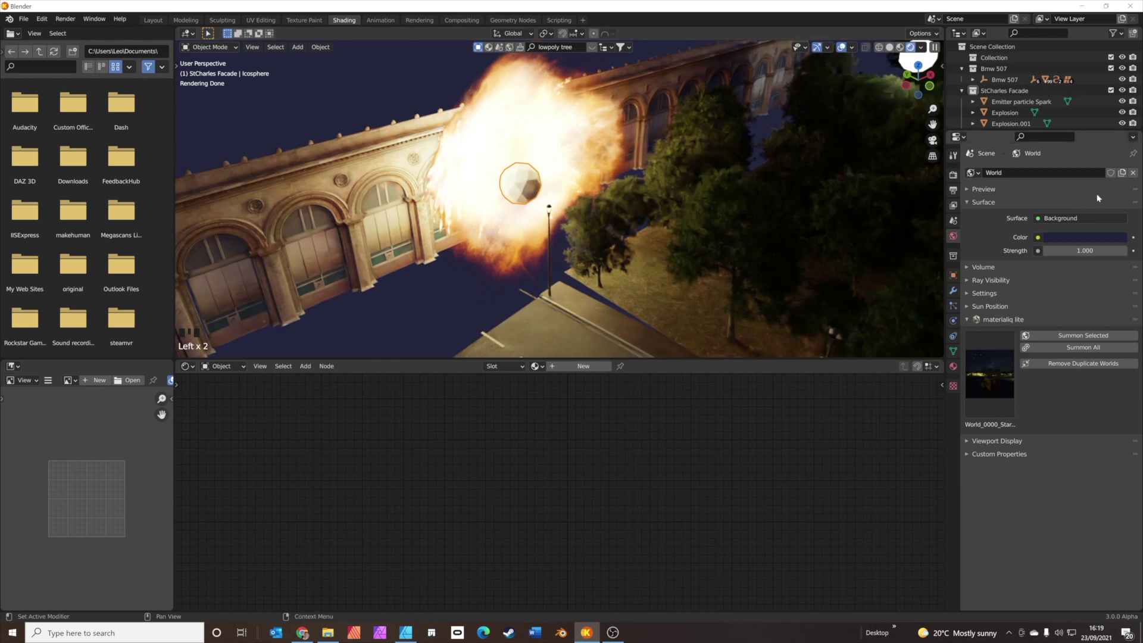
{"action": "left_click", "coordinate": [952, 306]}
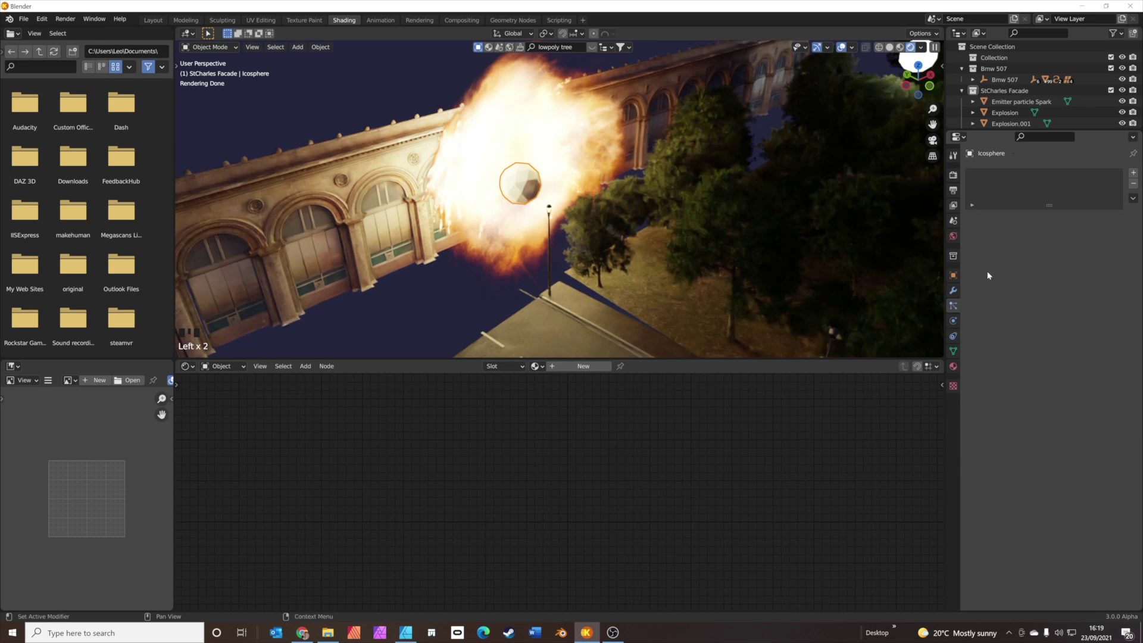
{"action": "left_click", "coordinate": [1134, 173]}
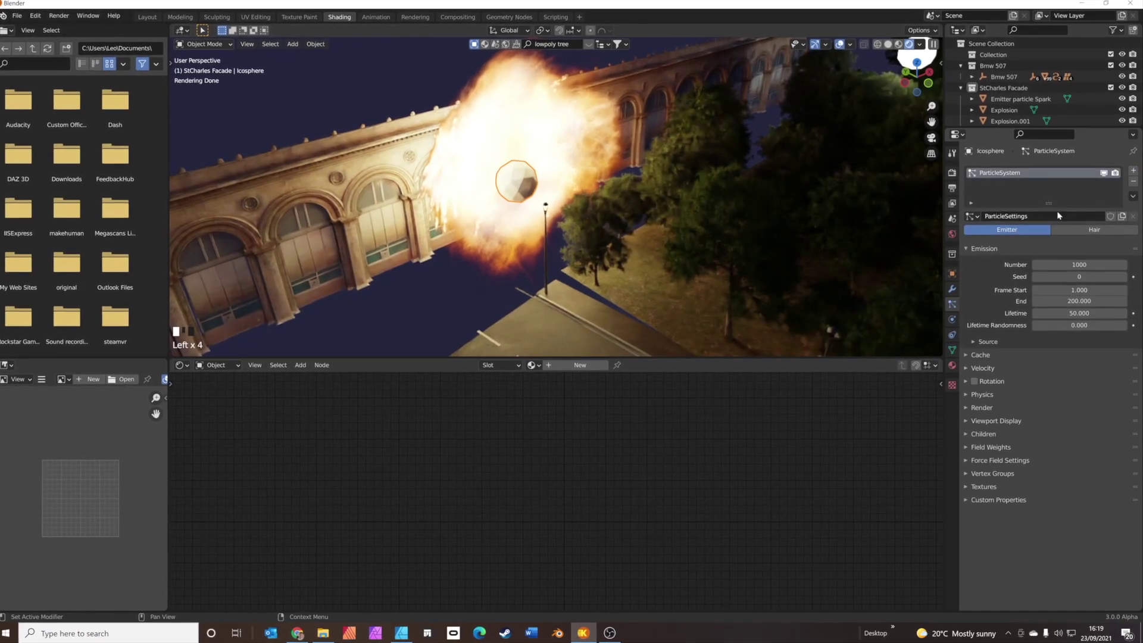
- Set the particle emission to 10000 particles from frame 5 to frame 20, with a lifetime randomness of about 0.159
{"action": "left_click", "coordinate": [1049, 262]}
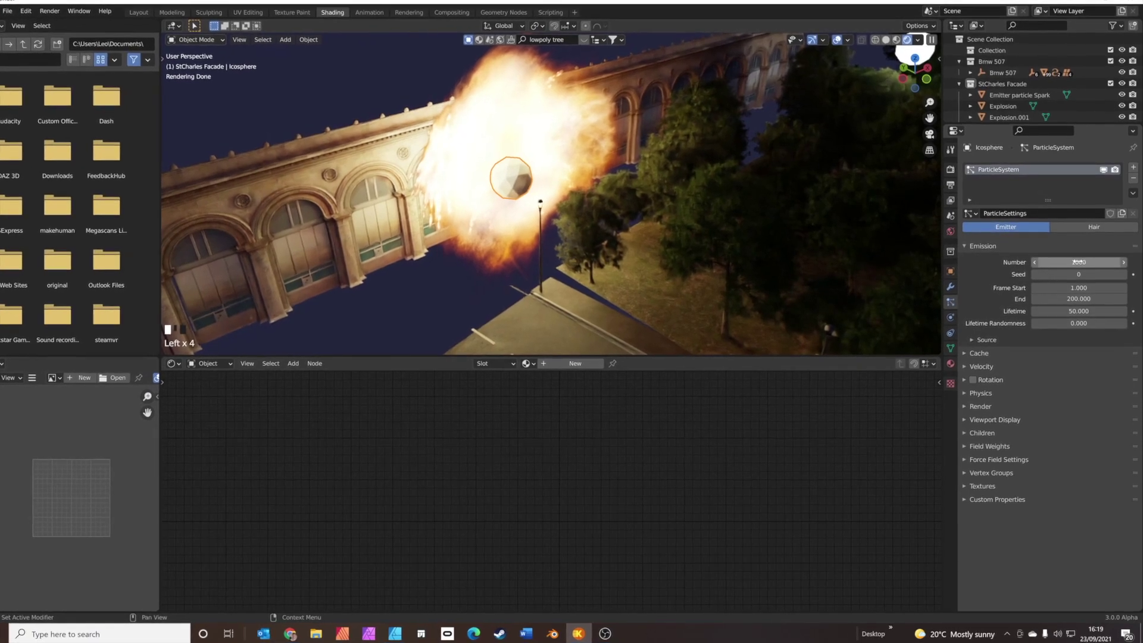
{"action": "type", "text": "10000"}
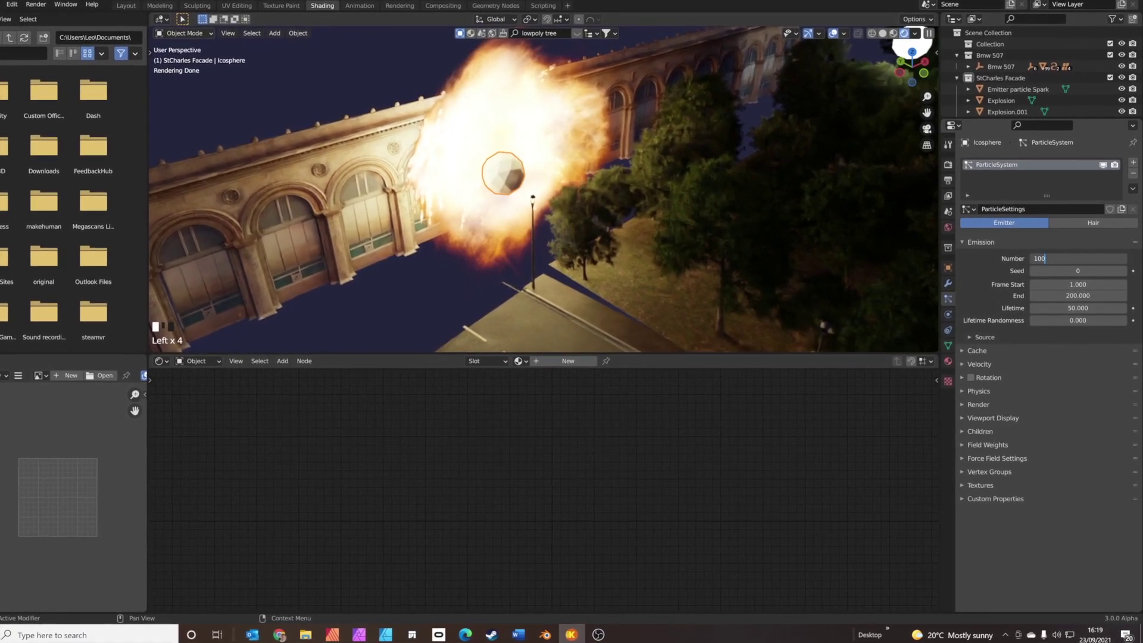
{"action": "key", "text": "Return"}
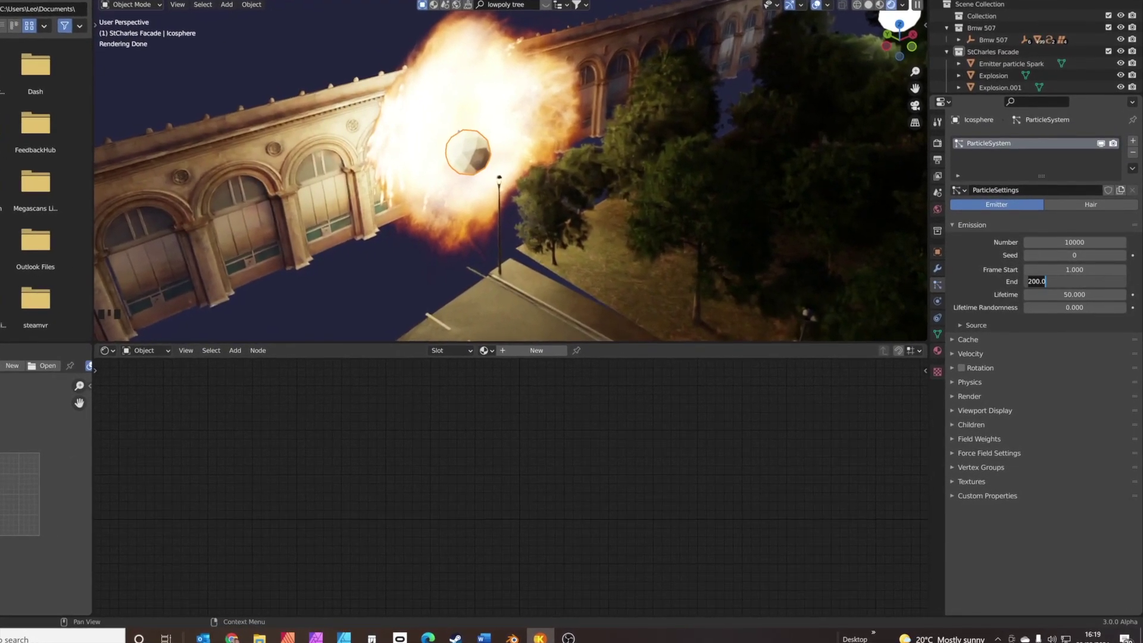
{"action": "left_click", "coordinate": [1071, 267]}
{"action": "type", "text": "5"}
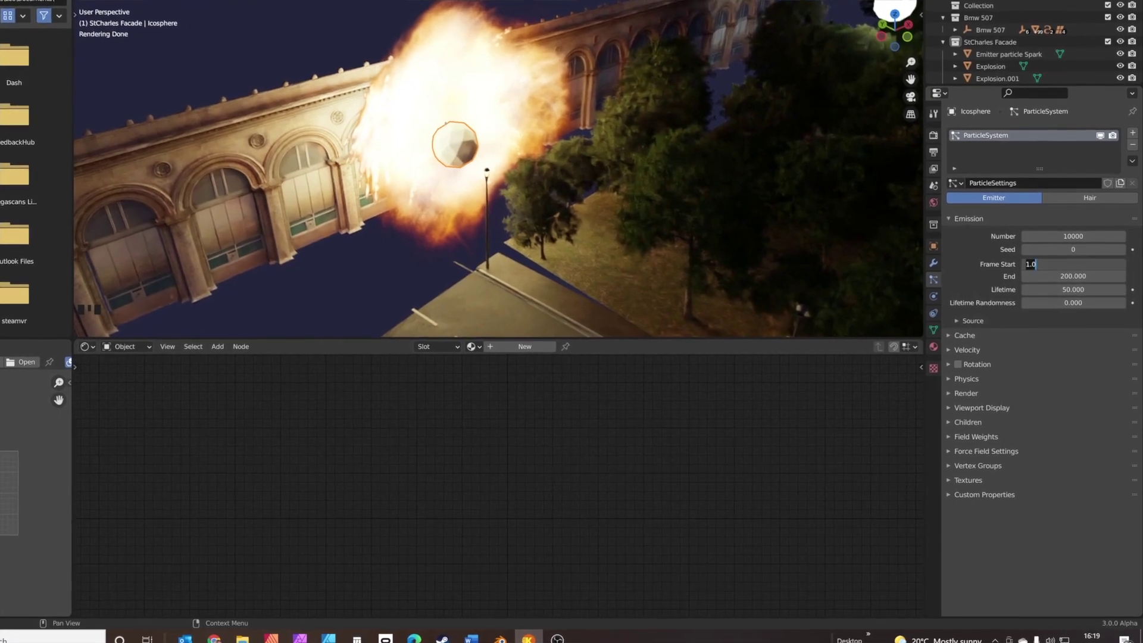
{"action": "key", "text": "Tab"}
{"action": "type", "text": "20"}
{"action": "key", "text": "Return"}
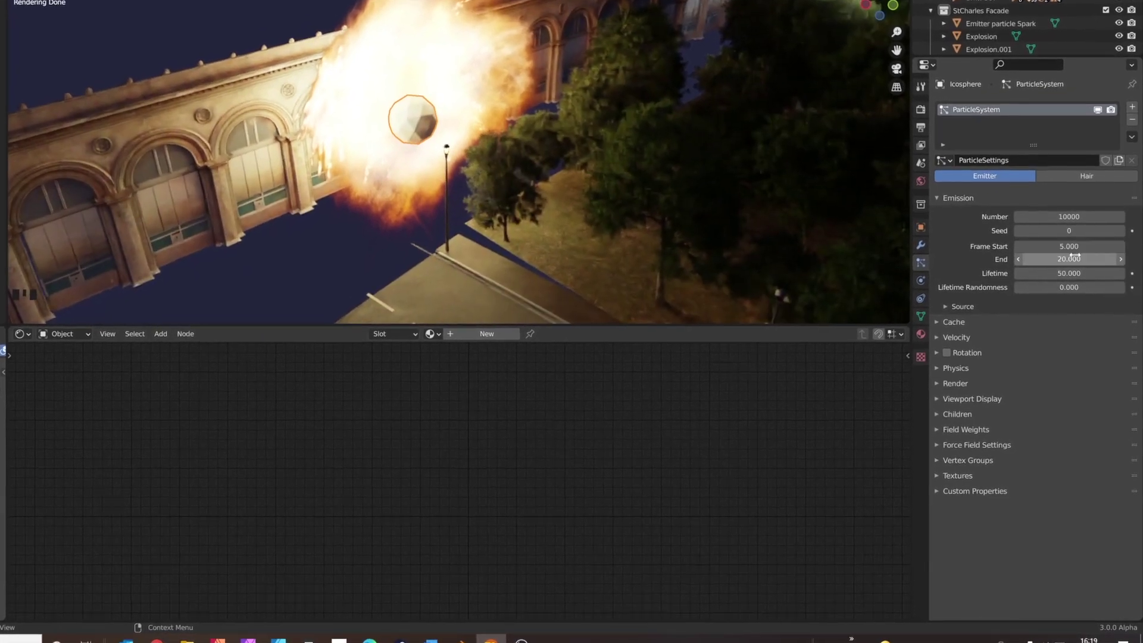
{"action": "mouse_move", "coordinate": [1015, 285]}
{"action": "left_mouse_down"}
{"action": "mouse_move", "coordinate": [1028, 283]}
{"action": "mouse_move", "coordinate": [1006, 287]}
{"action": "left_mouse_up"}
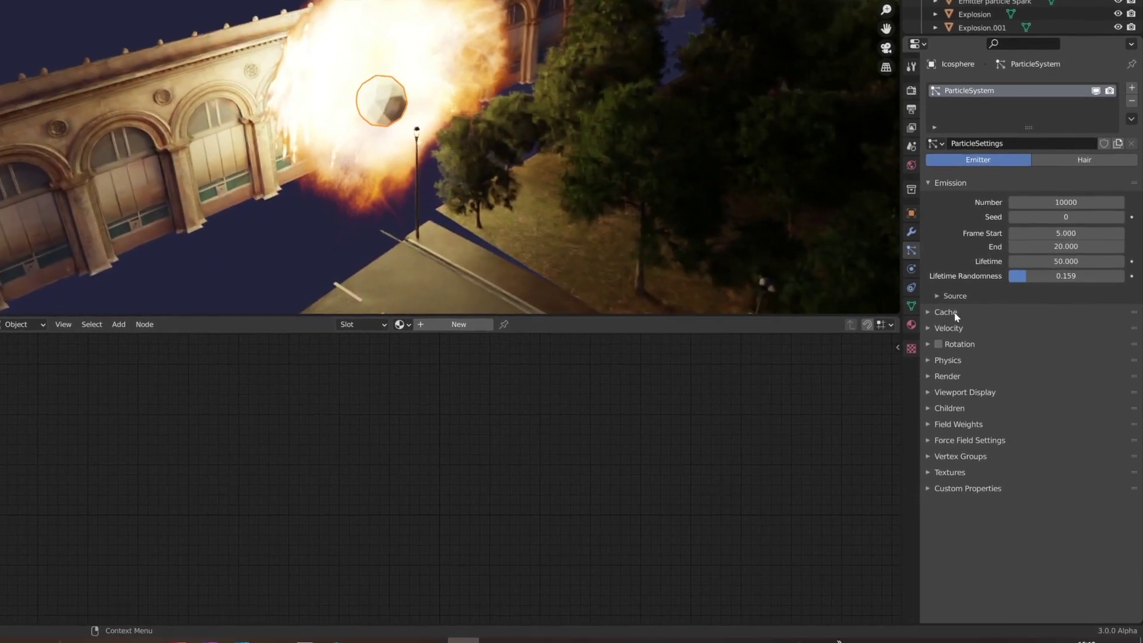
- Set the ico sphere's particle velocity to 20 m/s along the normal and 20 m/s along the tangent
{"action": "left_click", "coordinate": [963, 331]}
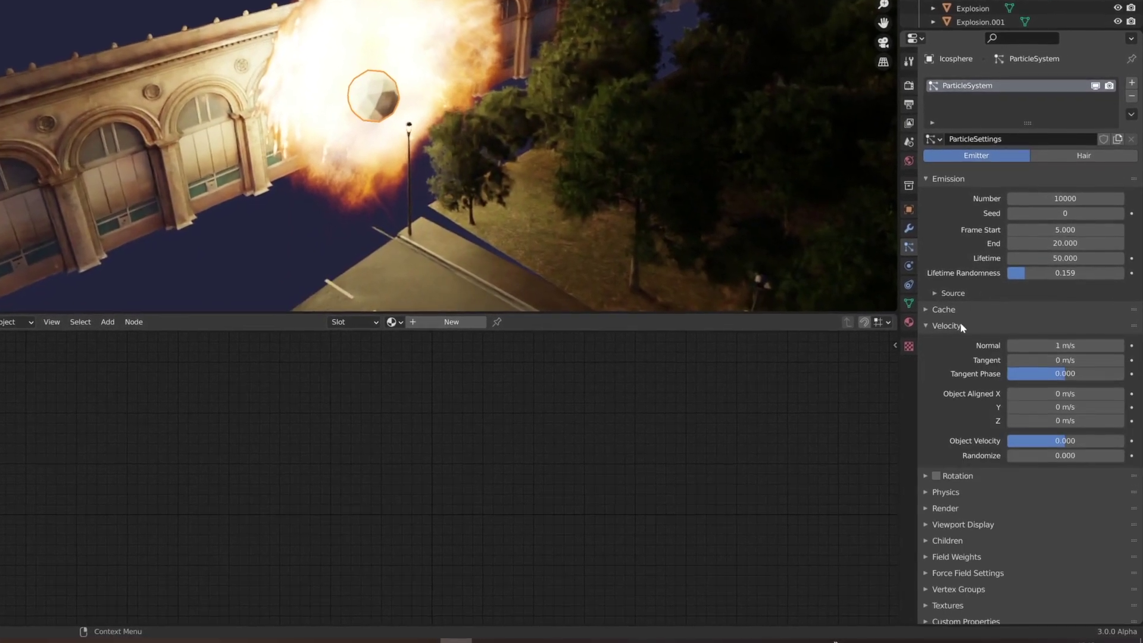
{"action": "left_click", "coordinate": [1035, 345]}
{"action": "type", "text": "20"}
{"action": "key", "text": "Tab"}
{"action": "type", "text": "20"}
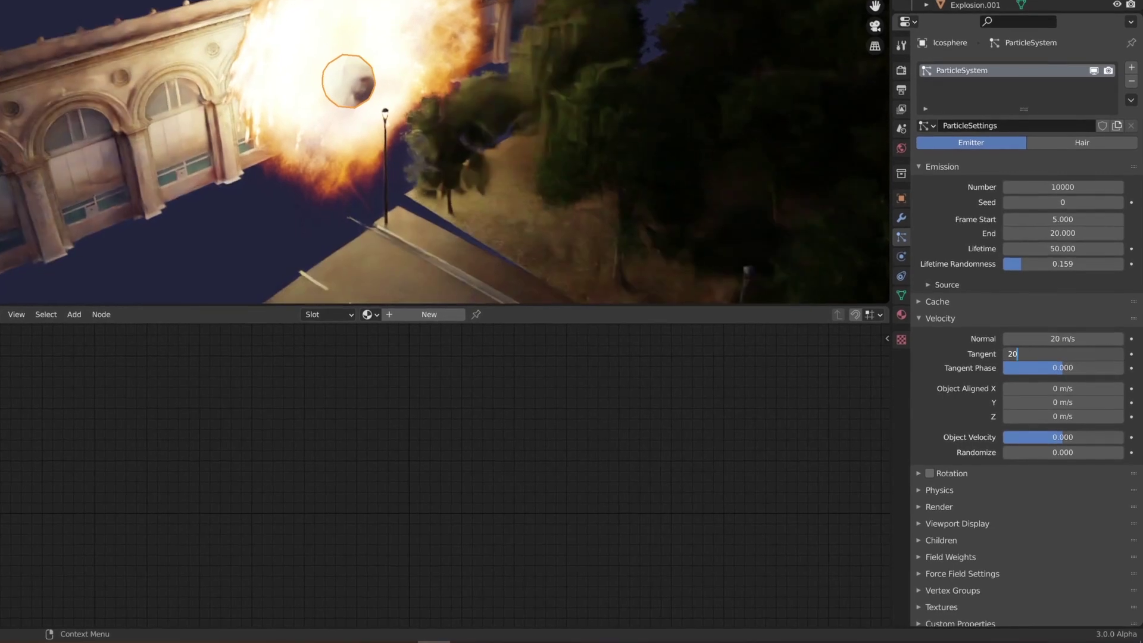
{"action": "key", "text": "Tab"}
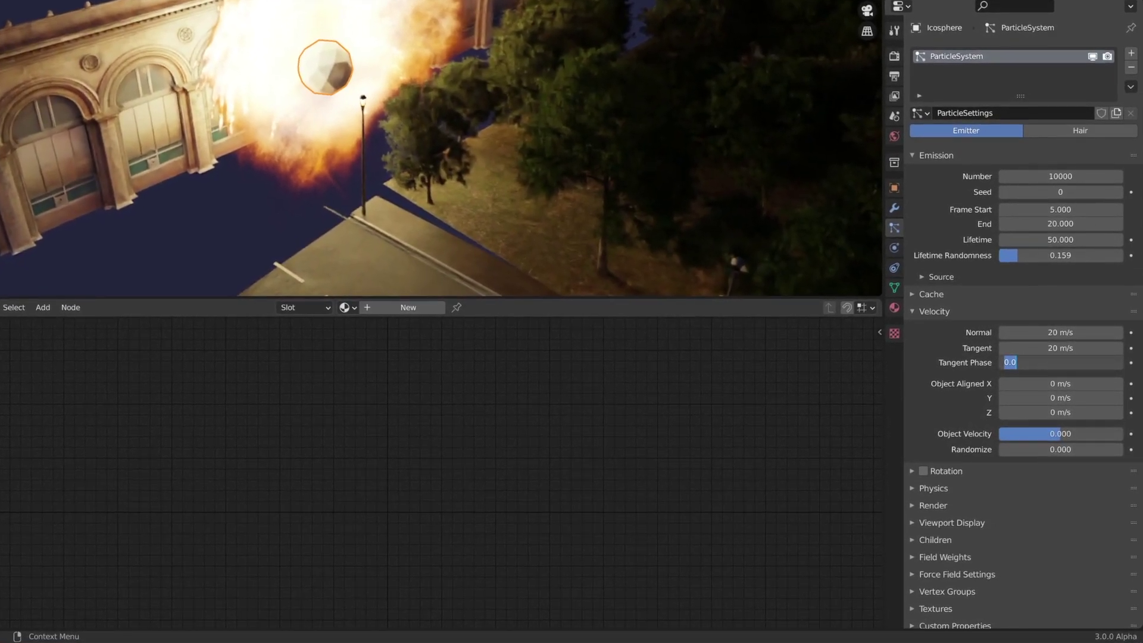
{"action": "key", "text": "Return"}
{"action": "left_click", "coordinate": [944, 506]}
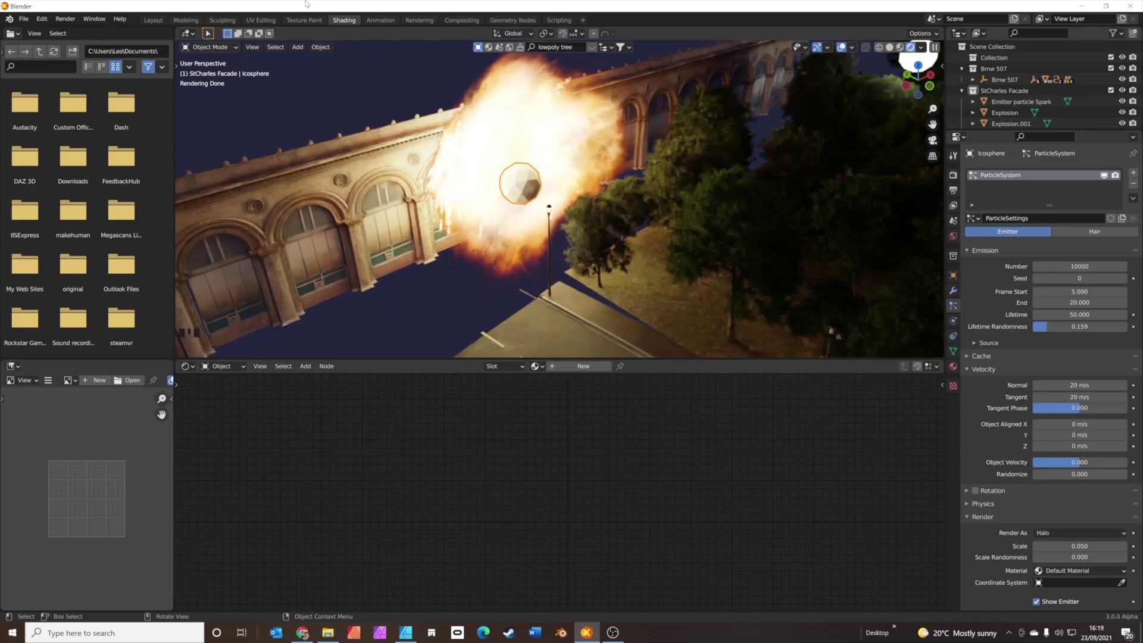
- Play the ico sphere's particle animation to frame 20 in the Layout workspace and view it from the road side
{"action": "left_click", "coordinate": [153, 20]}
{"action": "key", "text": "space"}
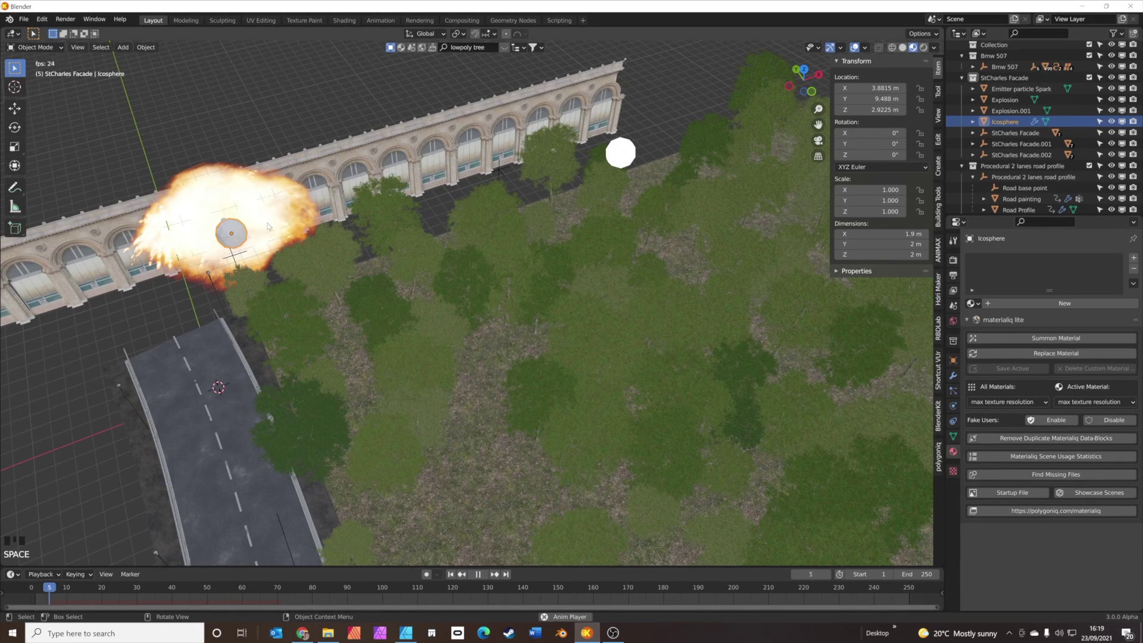
{"action": "key", "text": "space"}
{"action": "middle_click_drag", "start_coordinate": [251, 118], "coordinate": [863, 296]}
- Render the ico sphere's particles as Object, using the Emitter particle Spark sphere as the instance object
{"action": "left_click", "coordinate": [954, 392]}
{"action": "left_click", "coordinate": [1081, 510]}
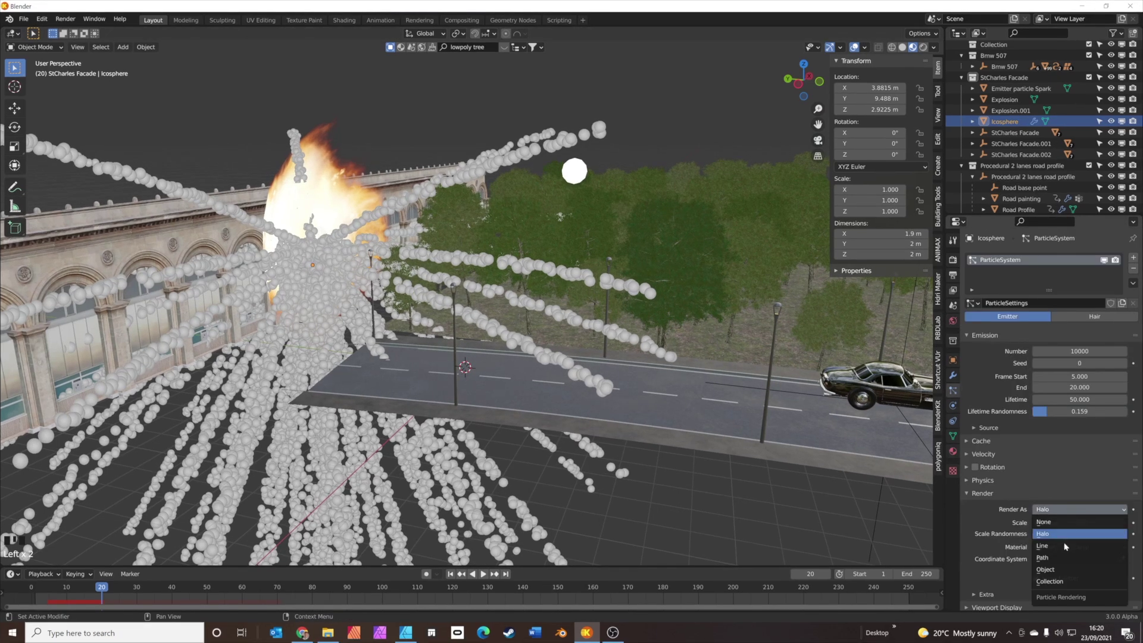
{"action": "left_click", "coordinate": [1092, 565]}
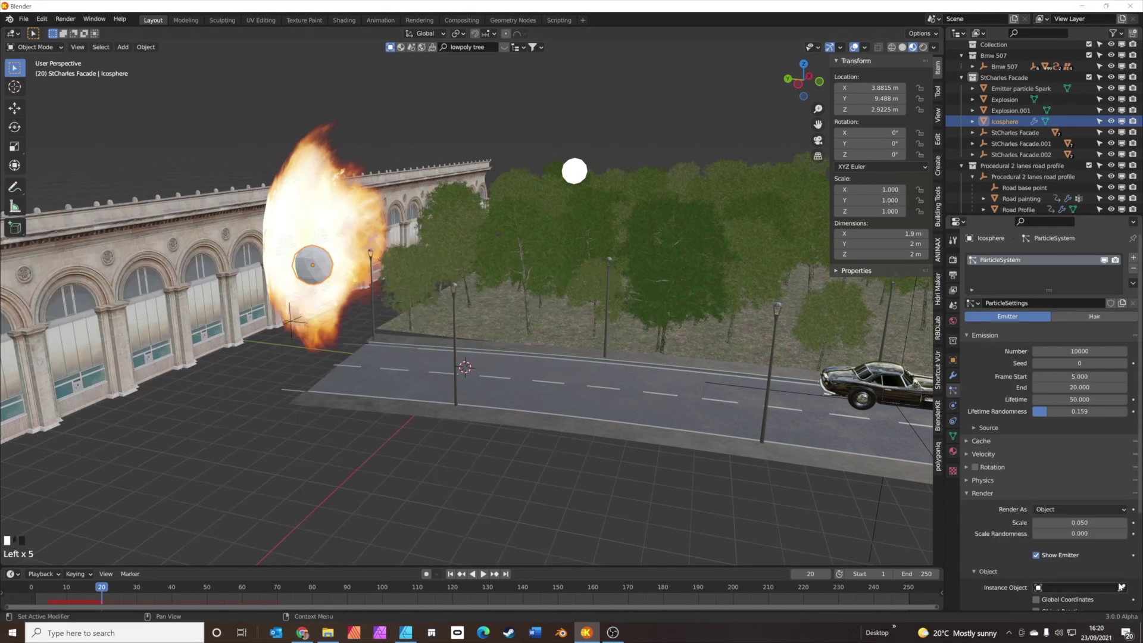
{"action": "left_click", "coordinate": [1121, 588]}
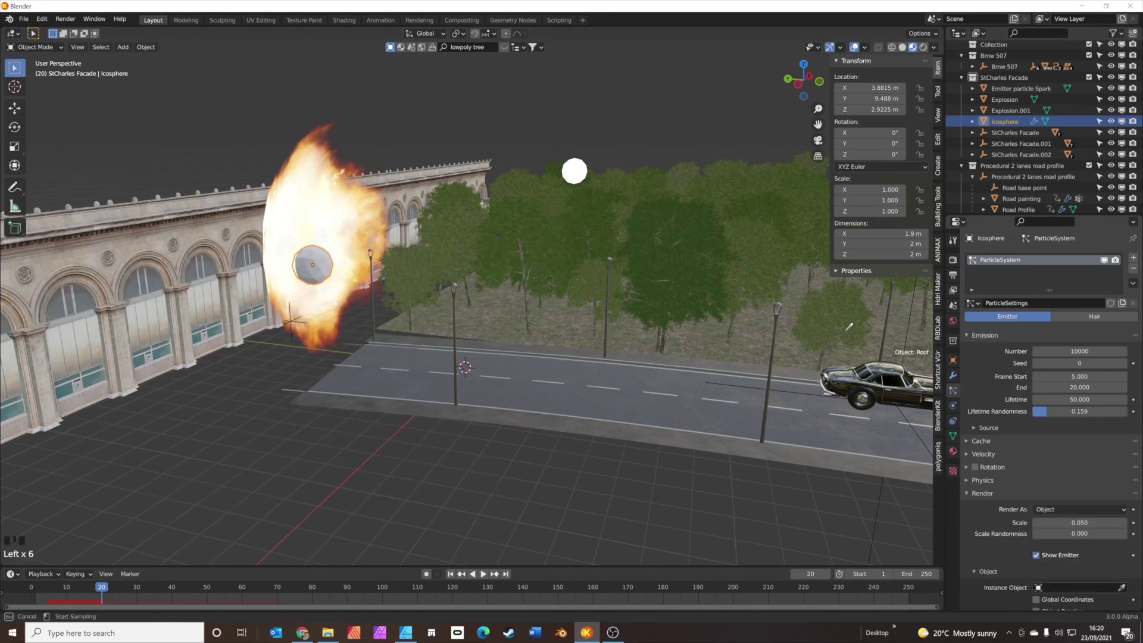
{"action": "left_click", "coordinate": [575, 172]}
{"action": "left_click", "coordinate": [629, 117]}
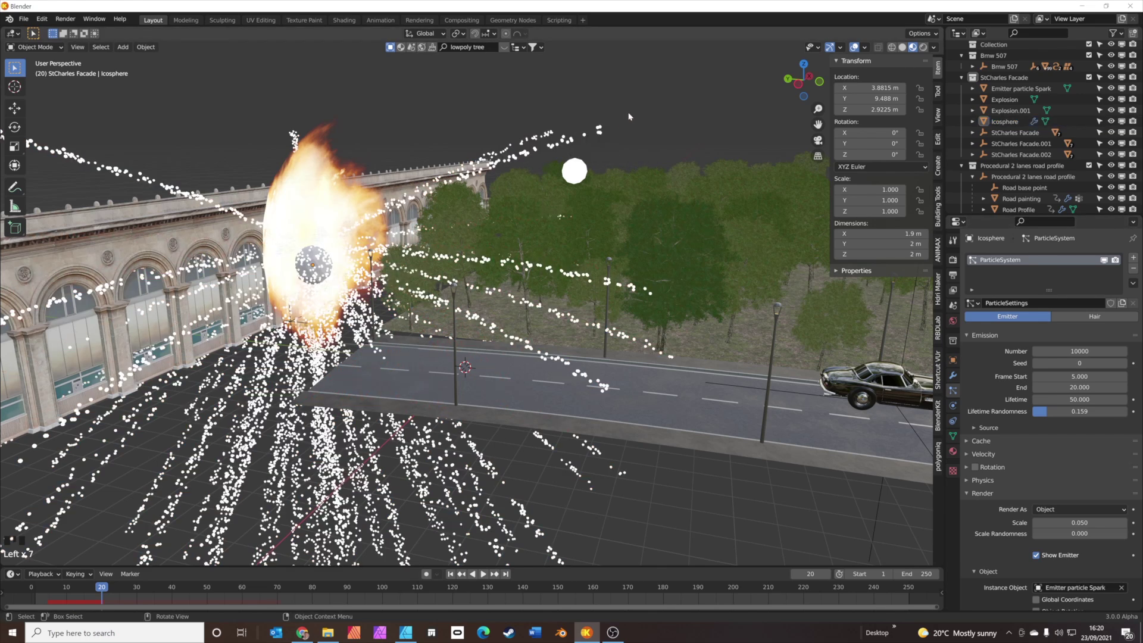
- Replay the spark animation from near the start of emission and set the current frame to 25
{"action": "left_click_drag", "start_coordinate": [102, 587], "coordinate": [45, 587]}
{"action": "key", "text": "space"}
{"action": "key", "text": "space"}
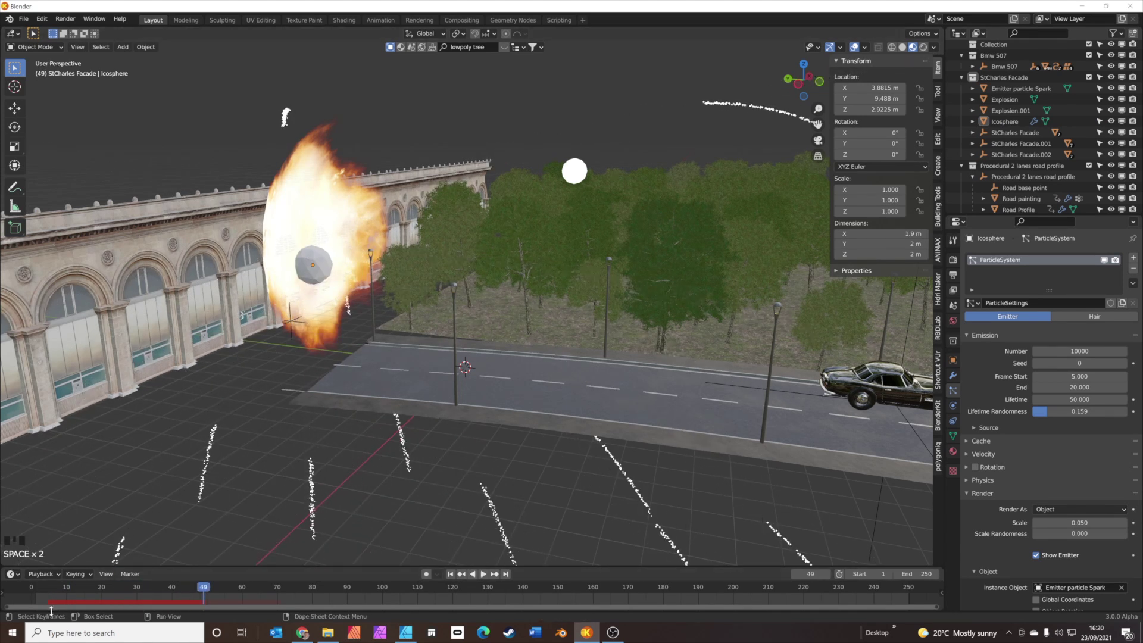
{"action": "left_click", "coordinate": [102, 586]}
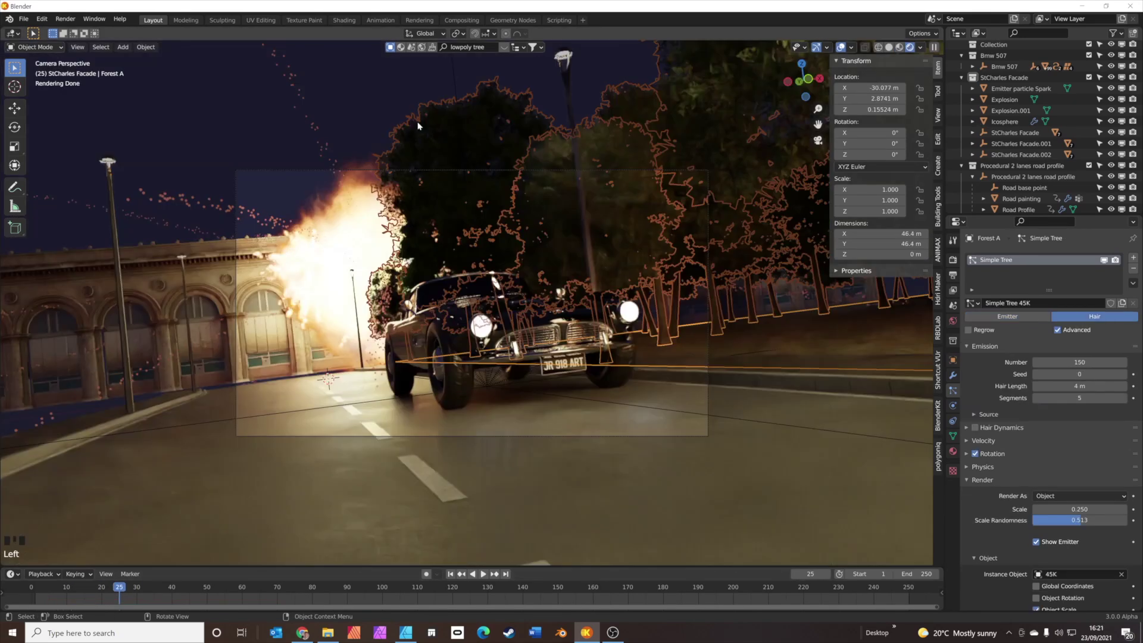
- Deselect Forest A and enable Motion Blur in the Cycles render settings
{"action": "left_click", "coordinate": [383, 113]}
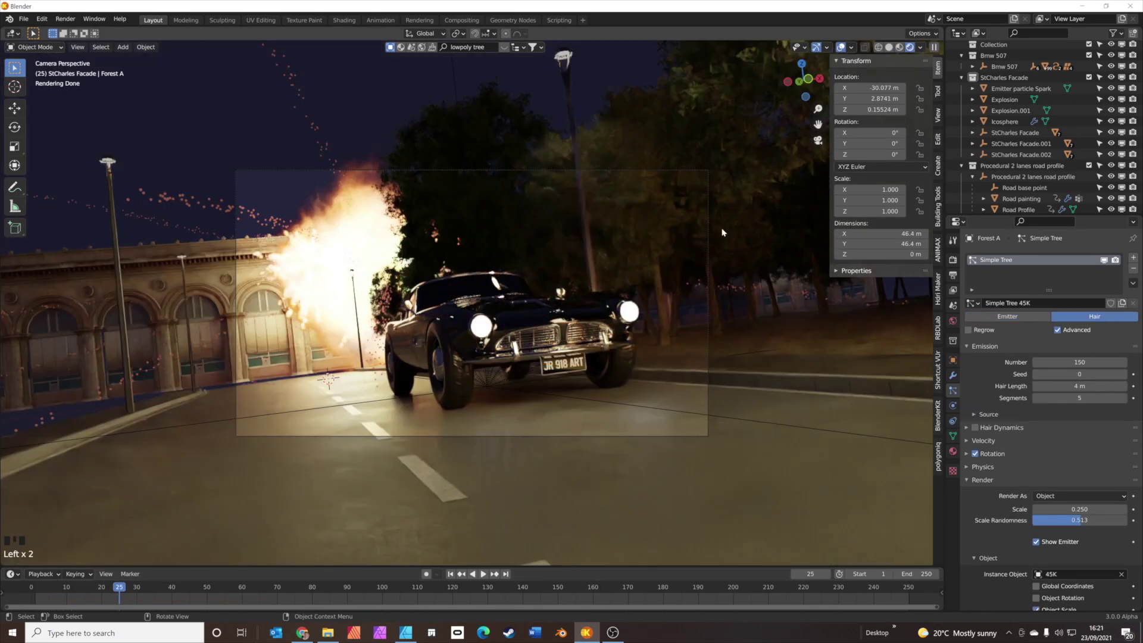
{"action": "left_click", "coordinate": [947, 260]}
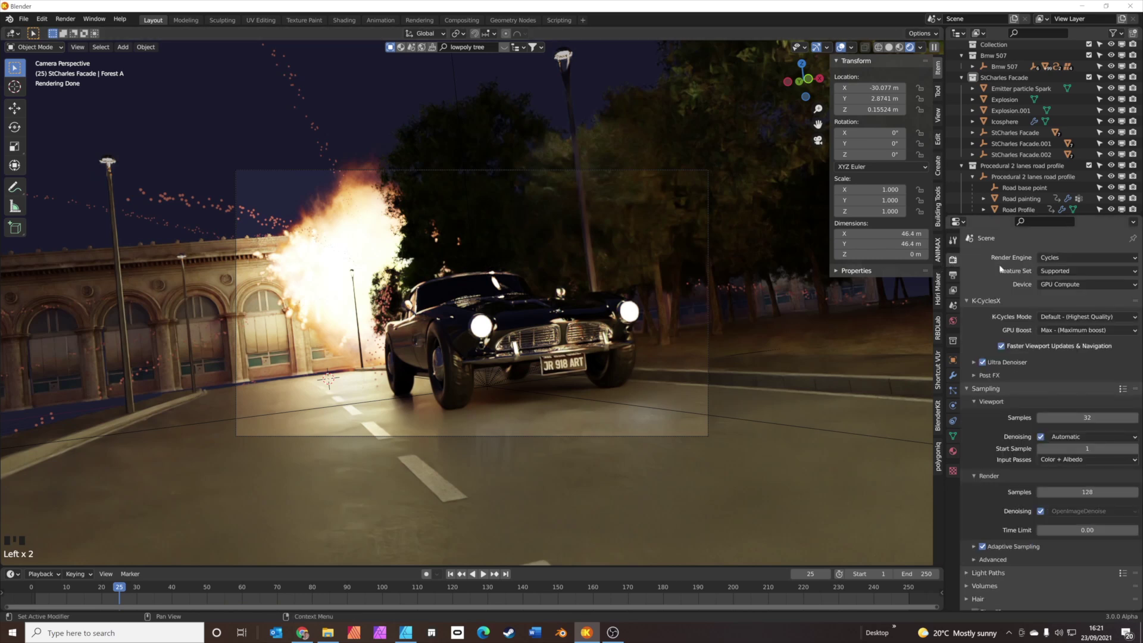
{"action": "scroll", "coordinate": [997, 330], "scroll_direction": "down", "scroll_amount": 1}
{"action": "scroll", "coordinate": [997, 331], "scroll_direction": "down", "scroll_amount": 4}
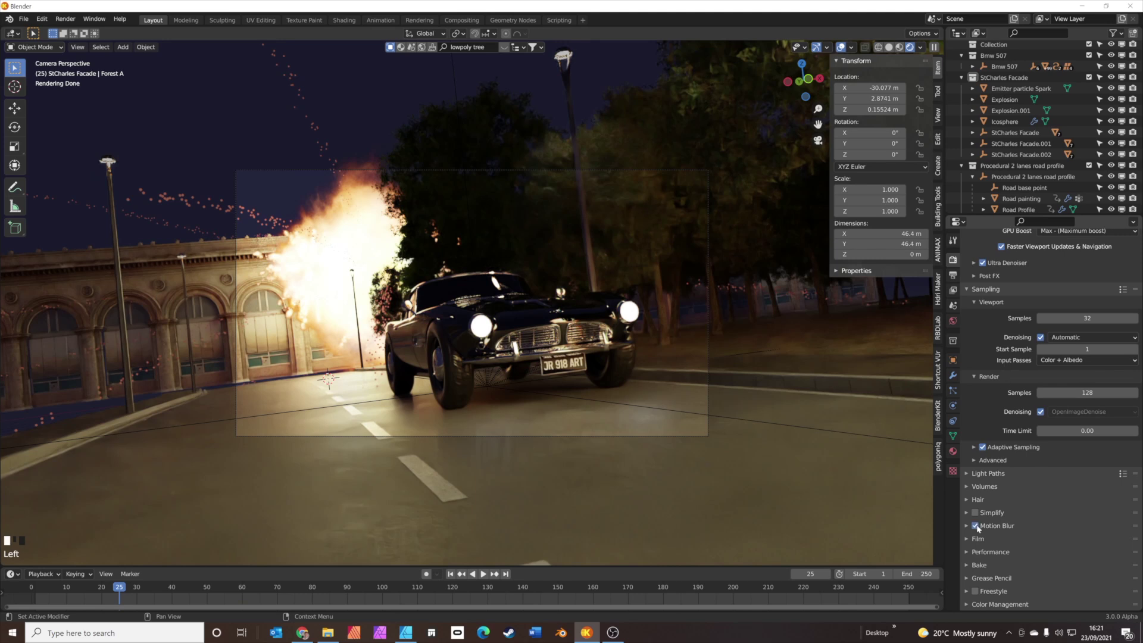
- Set the scene camera's focal length to 35 mm
{"action": "scroll", "coordinate": [1011, 131], "scroll_direction": "down", "scroll_amount": 5}
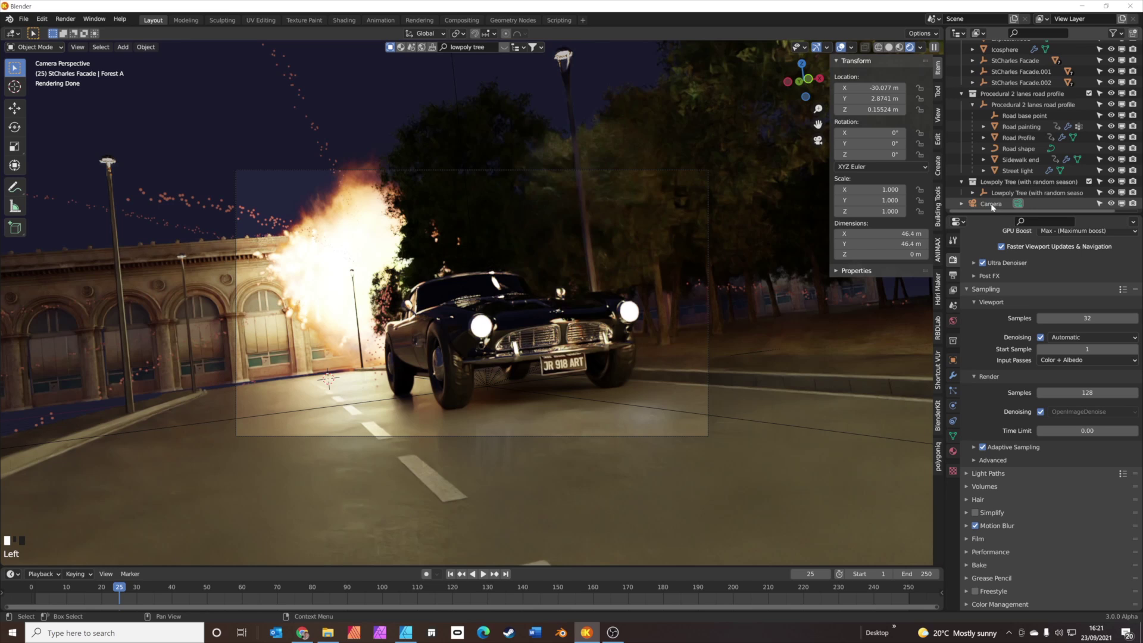
{"action": "left_click", "coordinate": [991, 204]}
{"action": "left_click", "coordinate": [953, 405]}
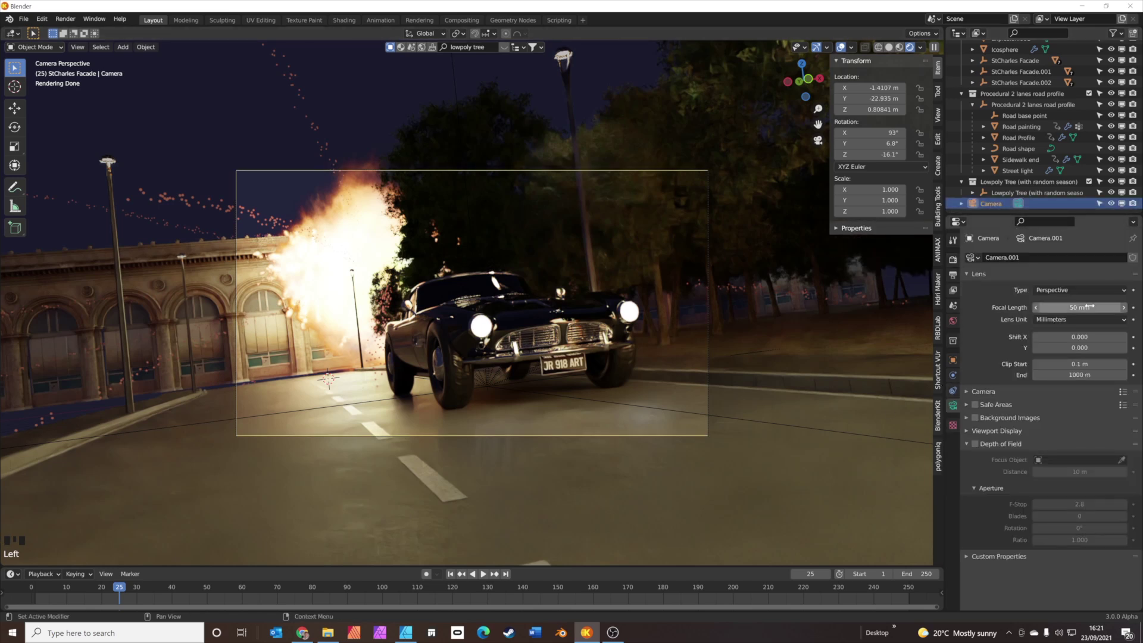
{"action": "left_click_drag", "start_coordinate": [1058, 306], "coordinate": [1022, 306]}
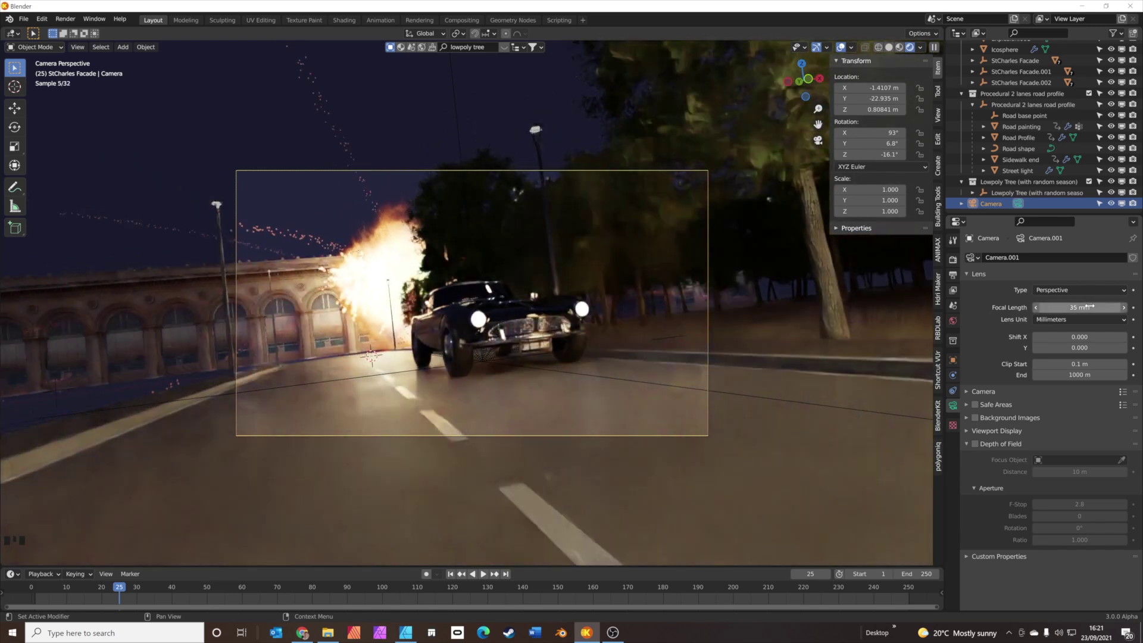
- Enable the camera's depth of field, focused on the car's number plate text, with an F-Stop of 1.5
{"action": "left_click", "coordinate": [974, 444]}
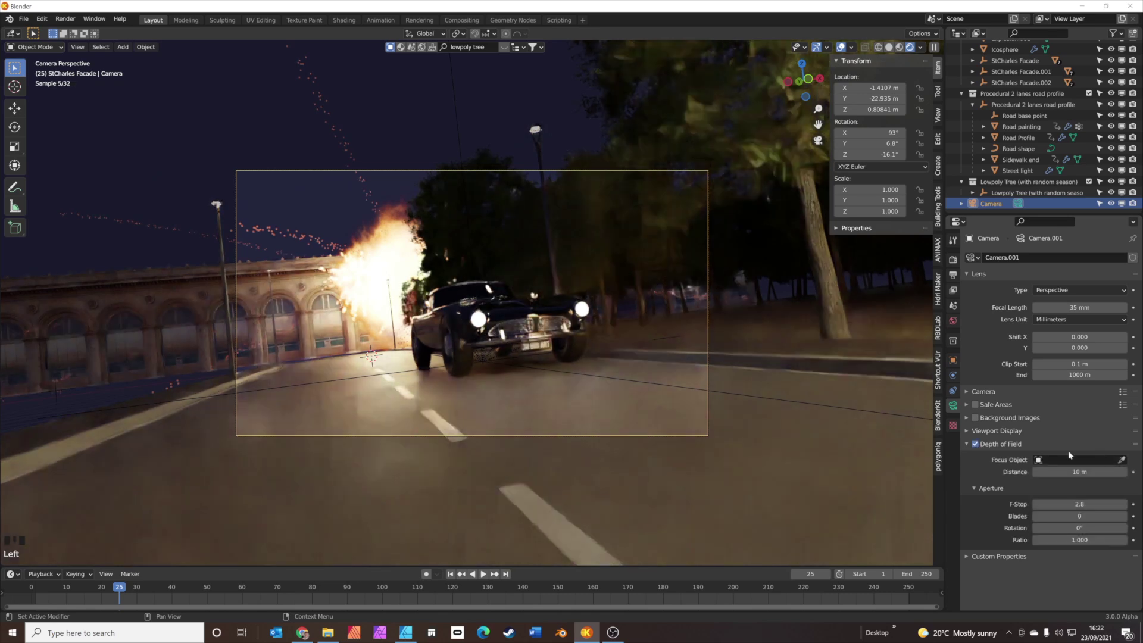
{"action": "left_click", "coordinate": [1121, 461]}
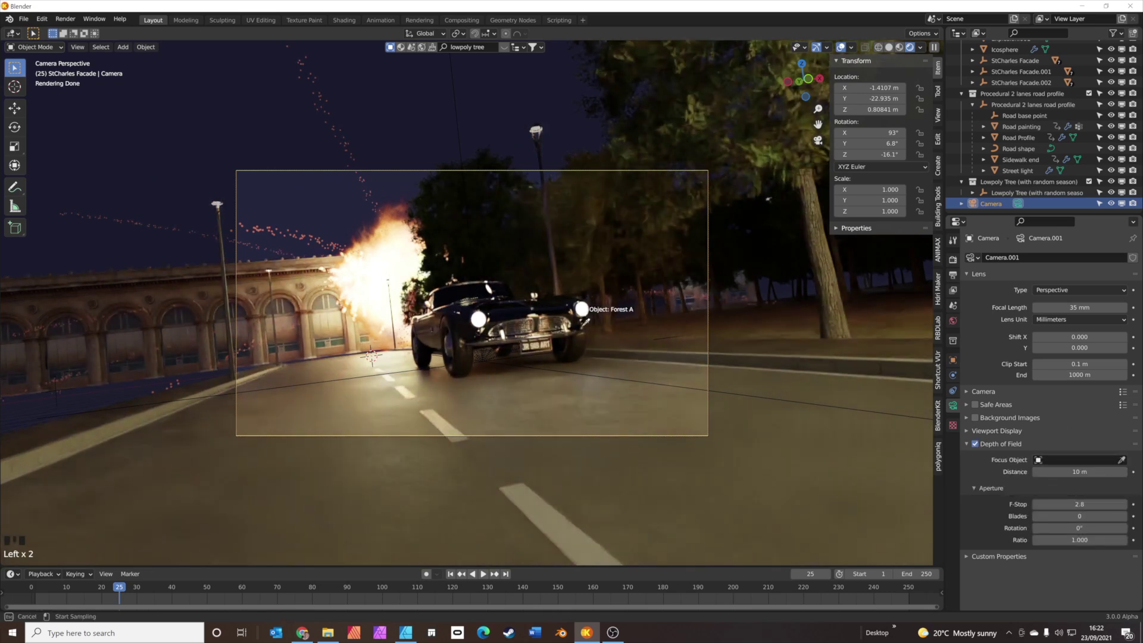
{"action": "left_click", "coordinate": [545, 342]}
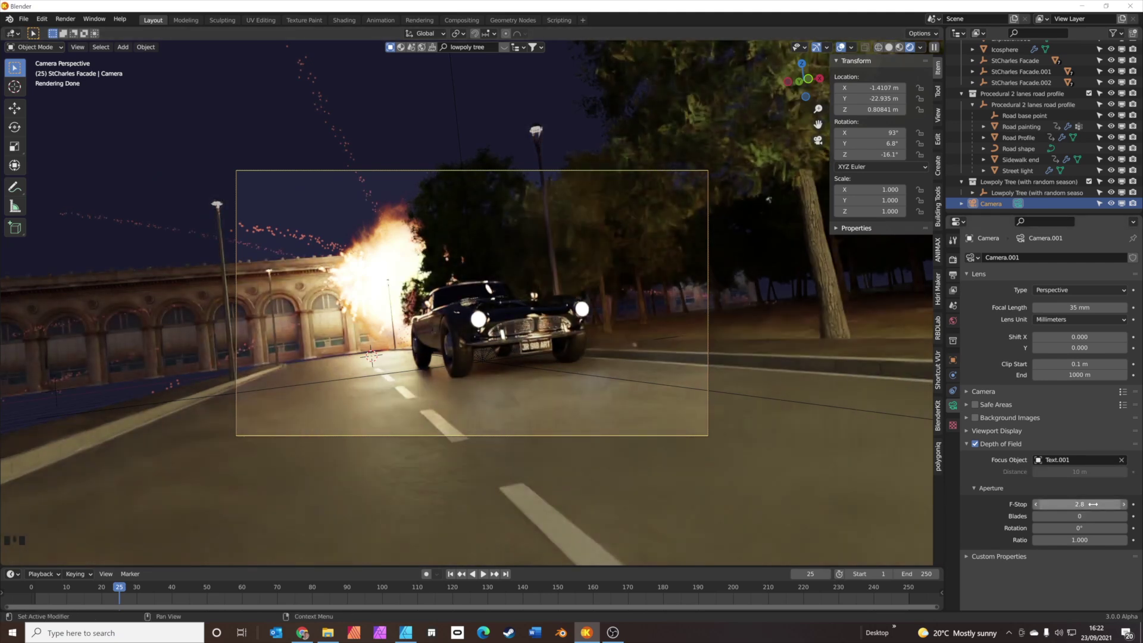
{"action": "left_click_drag", "start_coordinate": [1093, 504], "coordinate": [1042, 504]}
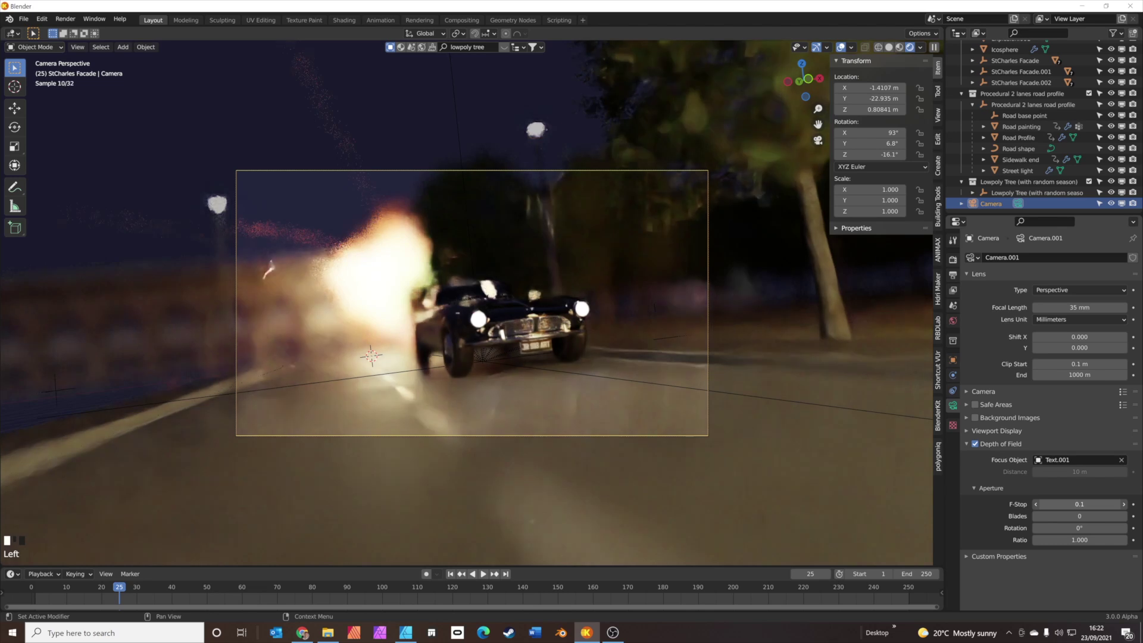
{"action": "left_click", "coordinate": [1090, 504]}
{"action": "type", "text": "1.5"}
{"action": "left_click", "coordinate": [1084, 493]}
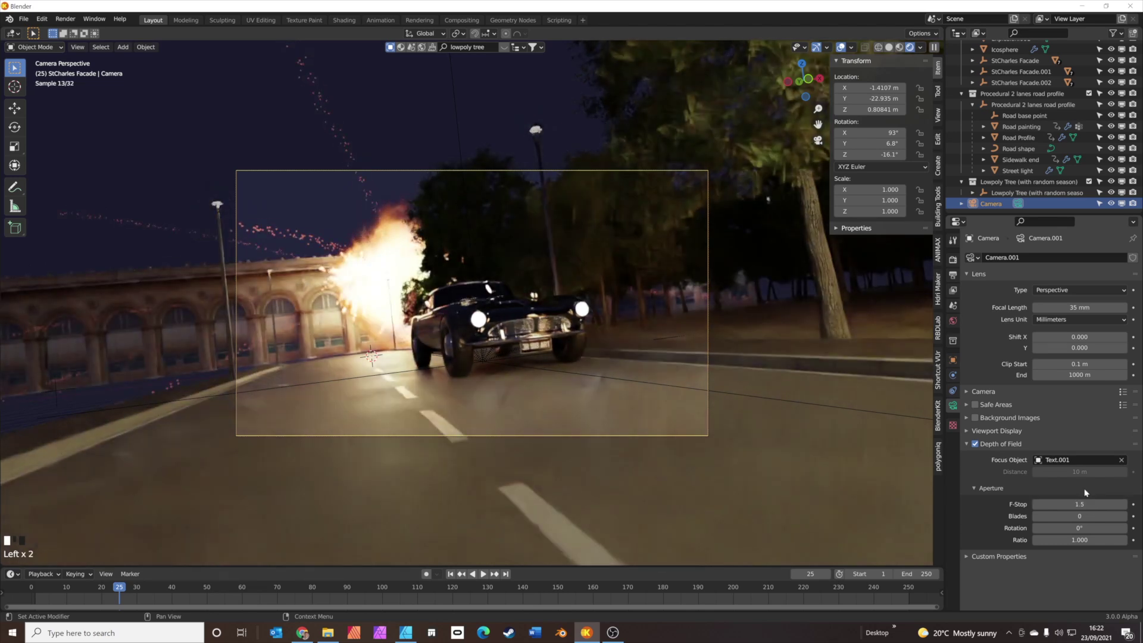
- Render the camera view at frame 25 and close the result after reviewing it
{"action": "scroll", "coordinate": [572, 352], "scroll_direction": "up", "scroll_amount": 2}
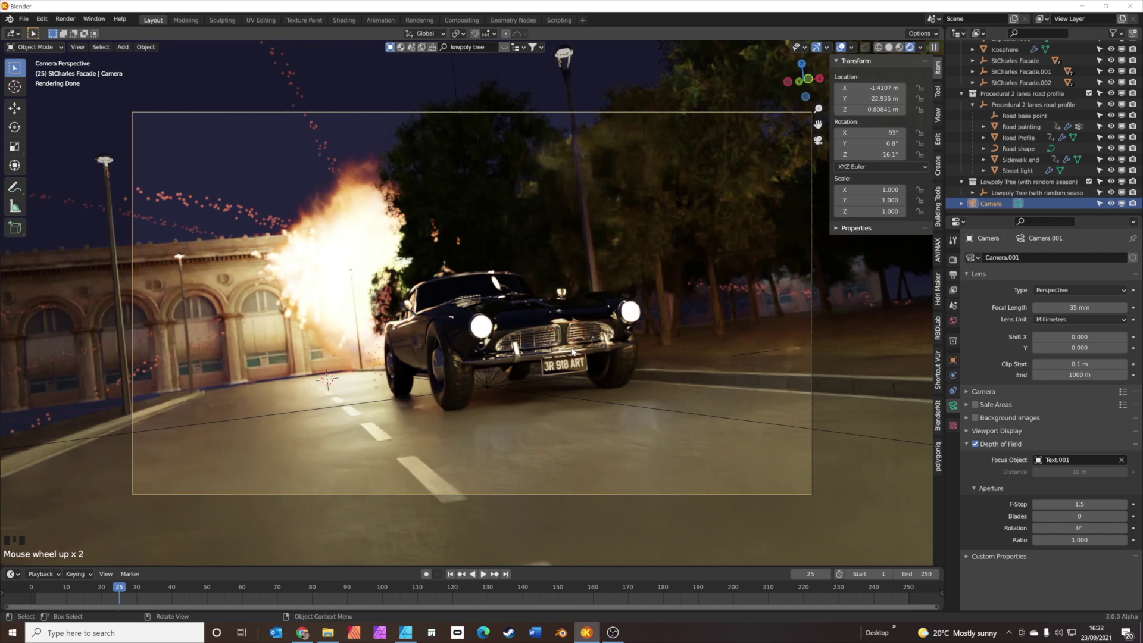
{"action": "key", "text": "F12"}
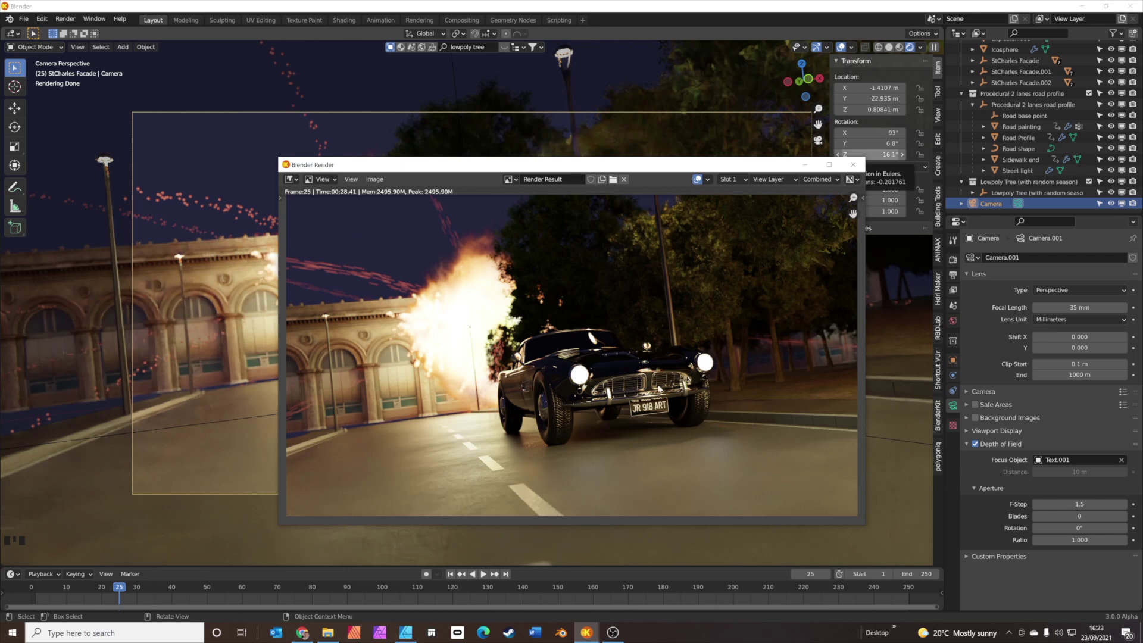
{"action": "key", "text": "Escape"}
- Enlarge the Explosion plane to a scale of about 23.39 and move it in front of the facade, to about X 4.1 m, Y 2.94 m
{"action": "left_click", "coordinate": [350, 295]}
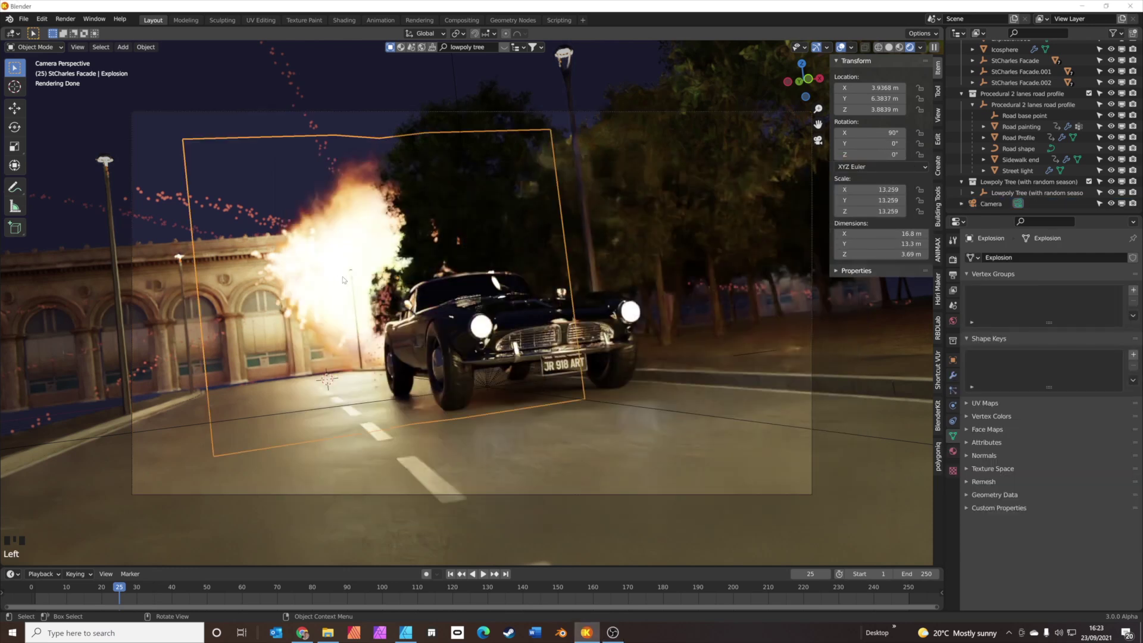
{"action": "key", "text": "s"}
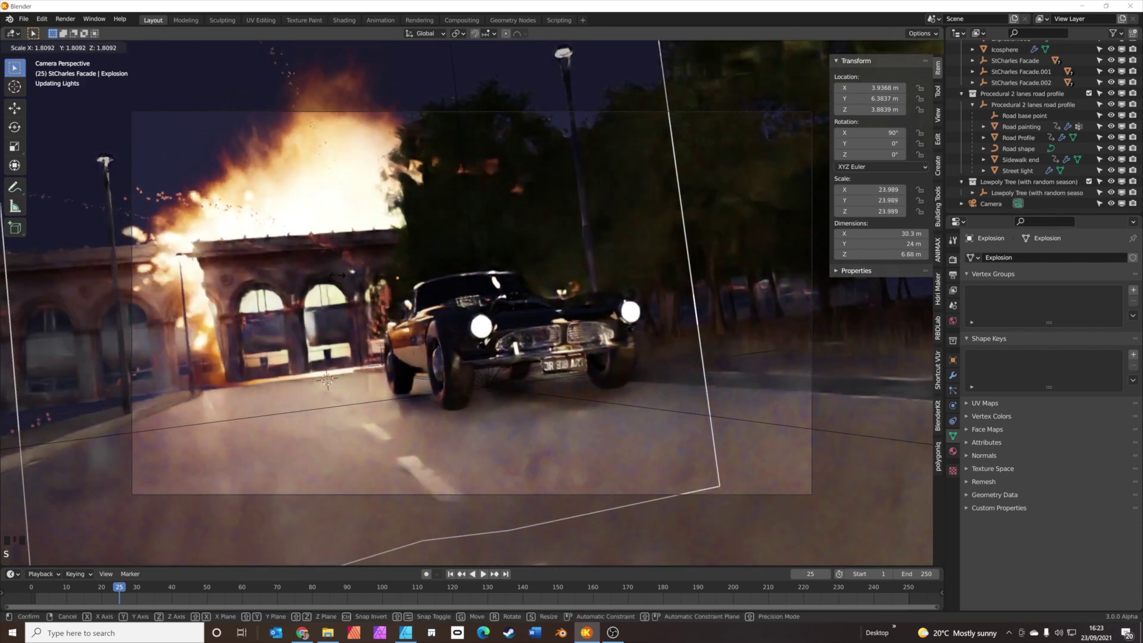
{"action": "left_click", "coordinate": [340, 278]}
{"action": "key", "text": "KP_7"}
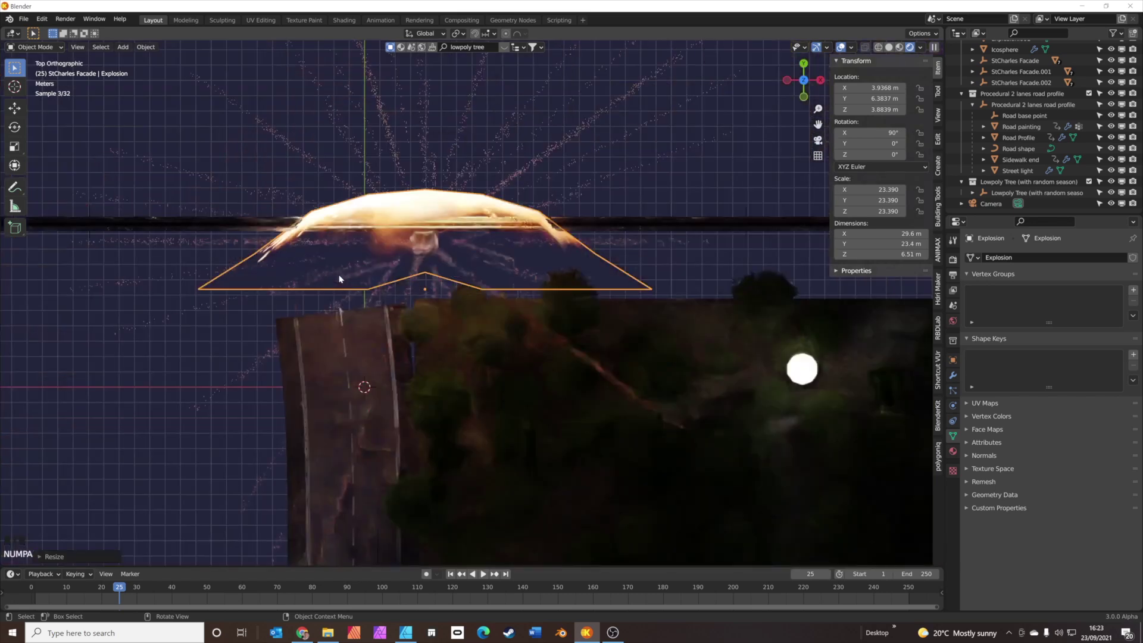
{"action": "key", "text": "g"}
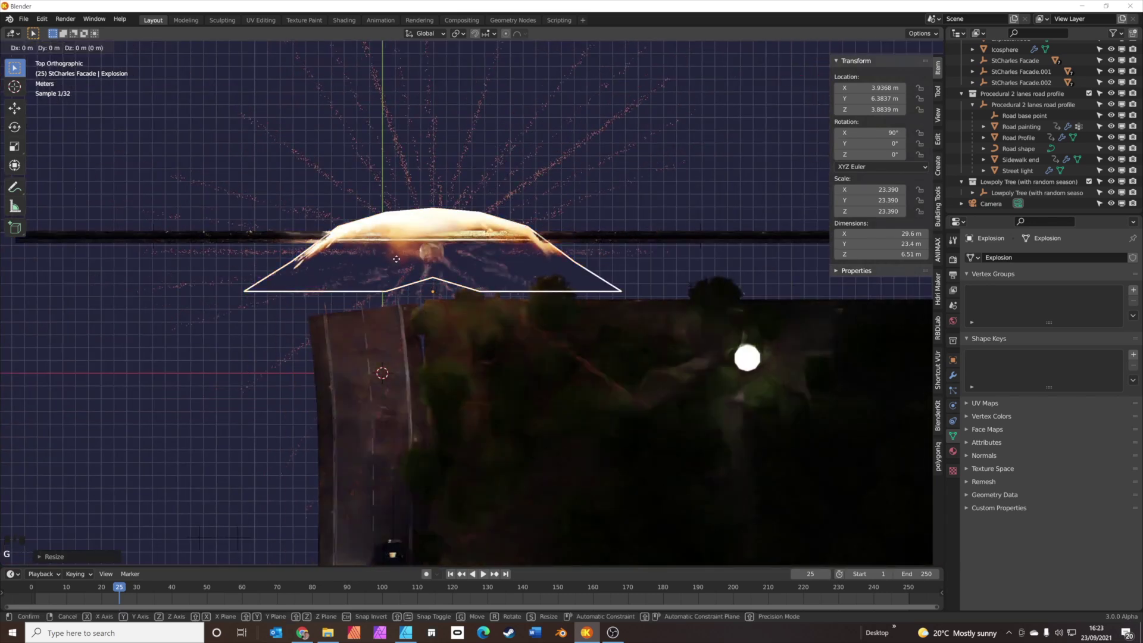
{"action": "left_click", "coordinate": [399, 317]}
{"action": "key", "text": "KP_0"}
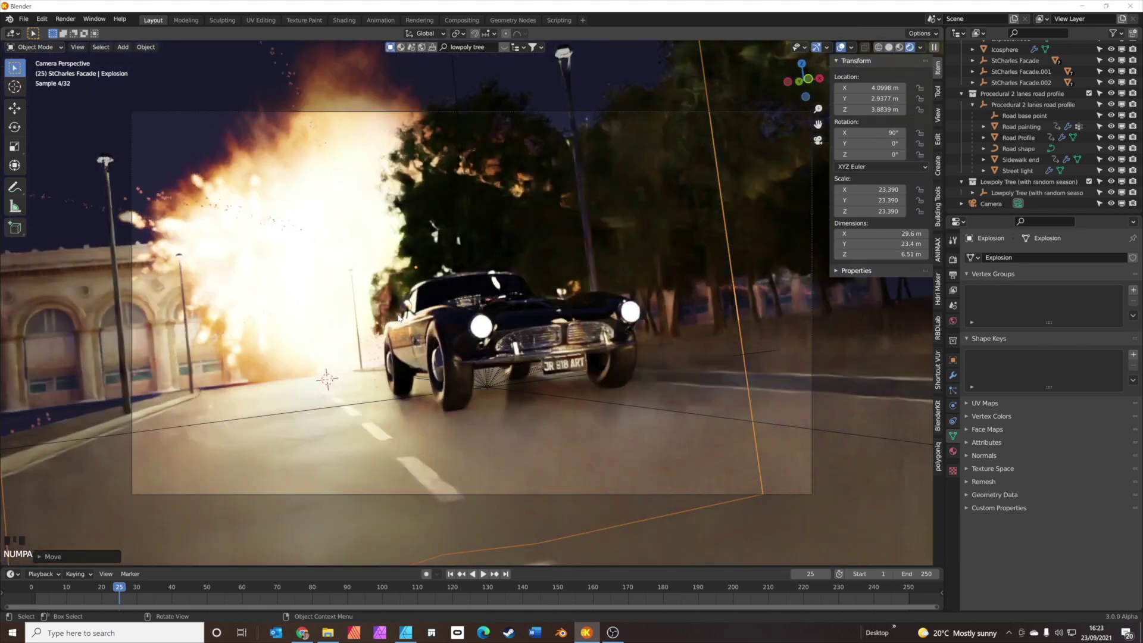
- Move the BMW 507 about 1.23 m along the Y axis toward the camera
{"action": "left_click", "coordinate": [487, 385]}
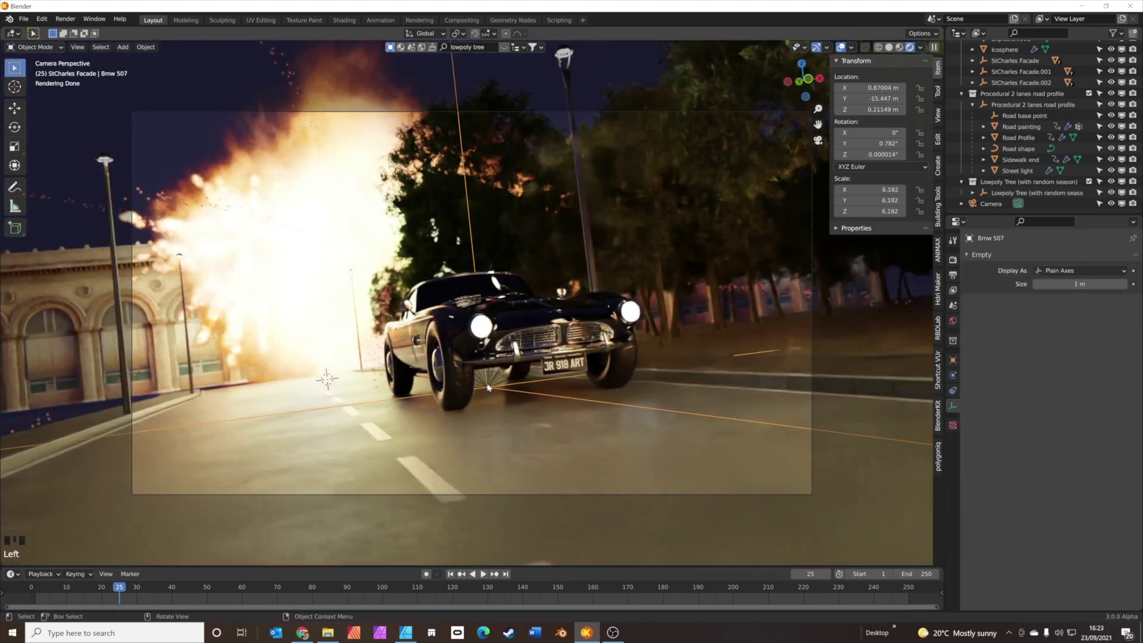
{"action": "key", "text": "g"}
{"action": "key", "text": "y"}
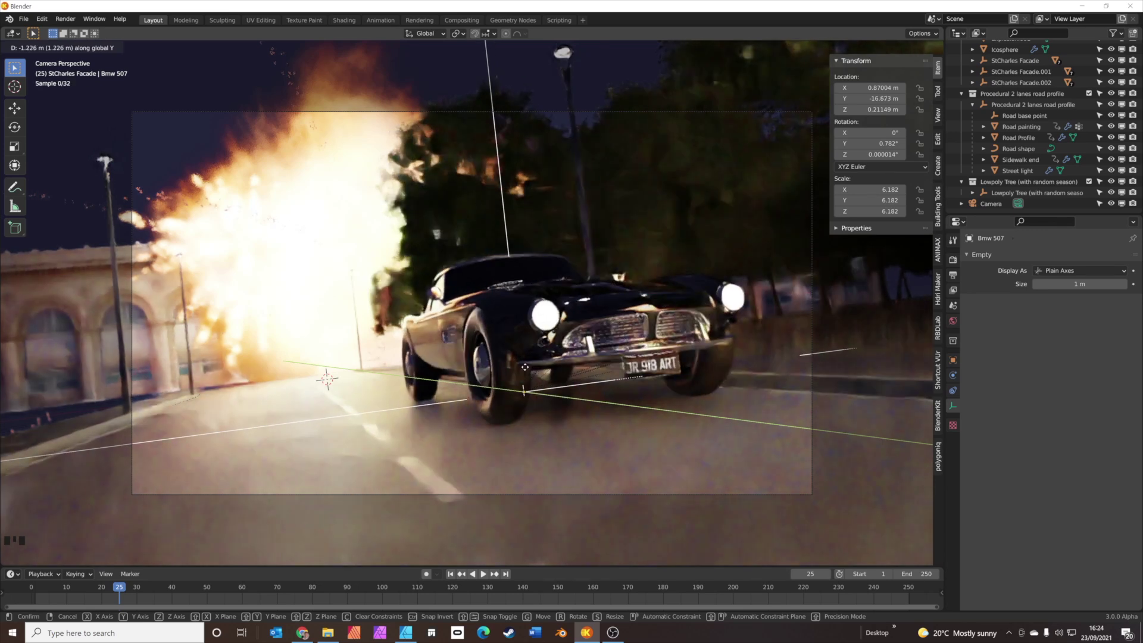
{"action": "left_click", "coordinate": [526, 370]}
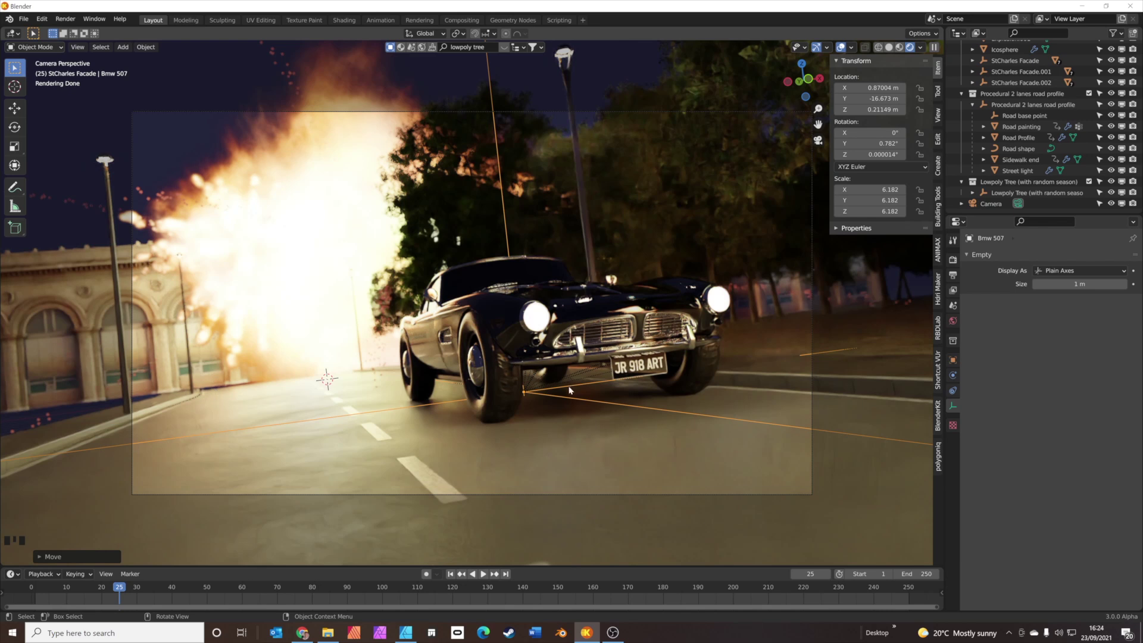
- Raise the BMW 507 and the Road Profile together by about 0.19 m along the Z axis
{"action": "left_click", "coordinate": [387, 441], "text": "shift"}
{"action": "key", "text": "g"}
{"action": "key", "text": "z"}
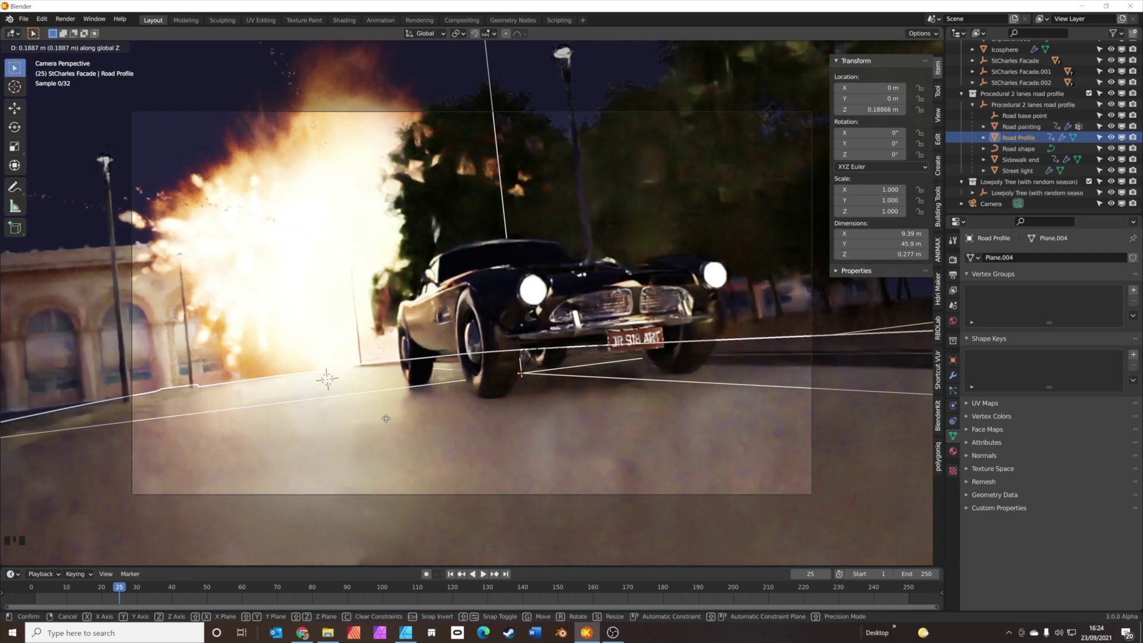
{"action": "left_click", "coordinate": [387, 417]}
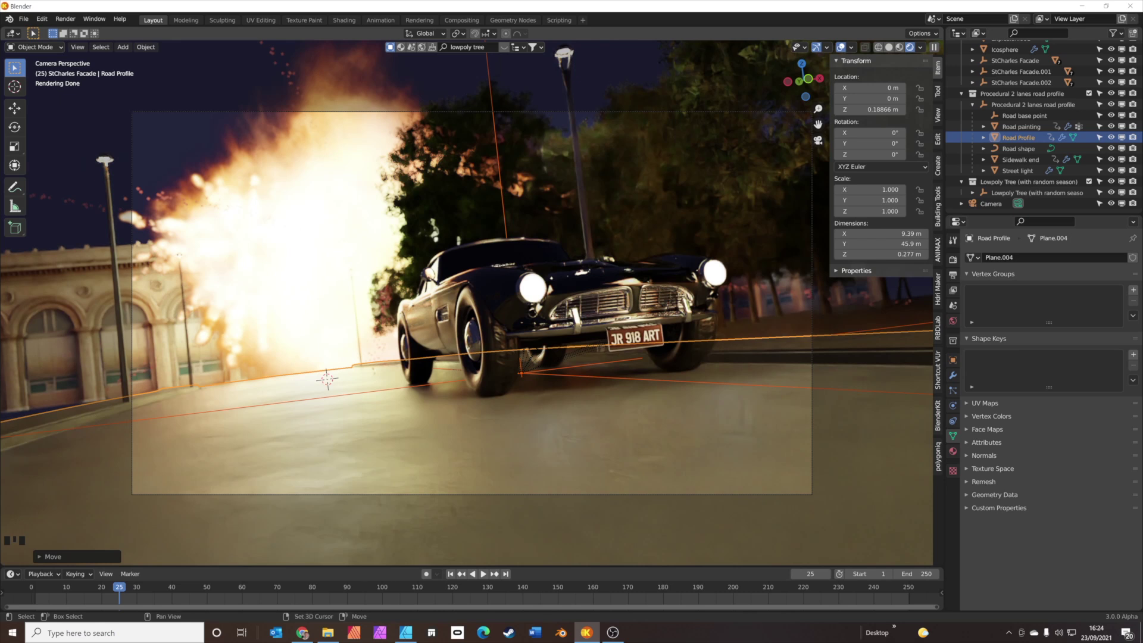
- Reposition the camera with Walk navigation to reframe the BMW 507 in front of the explosion
{"action": "key", "text": "shift+grave"}
{"action": "key", "text": "w"}
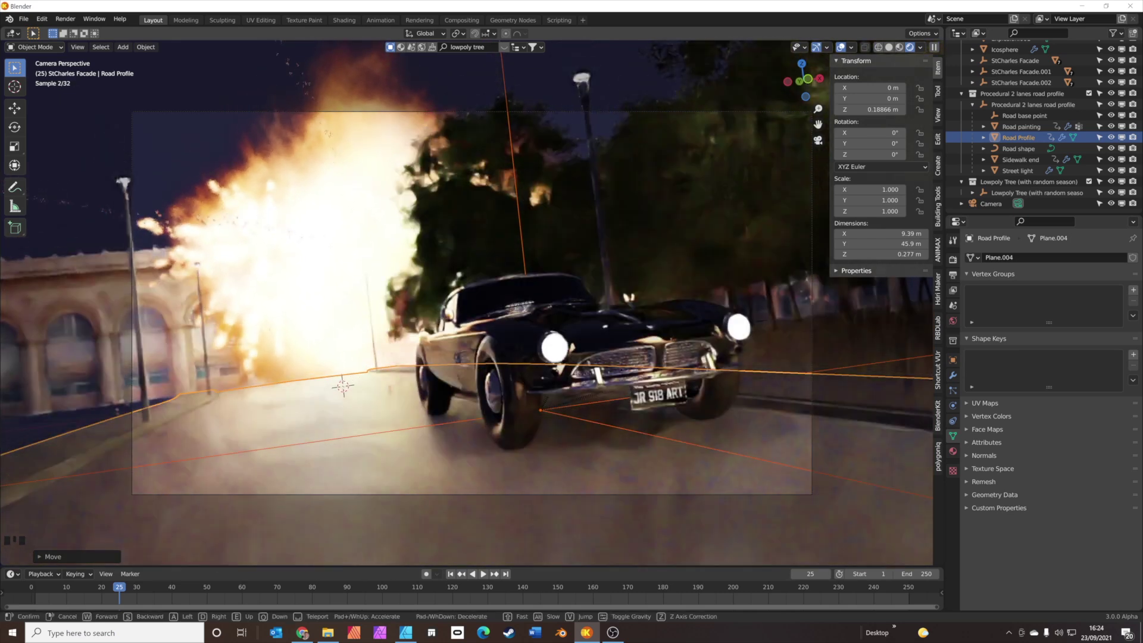
{"action": "key", "text": "w"}
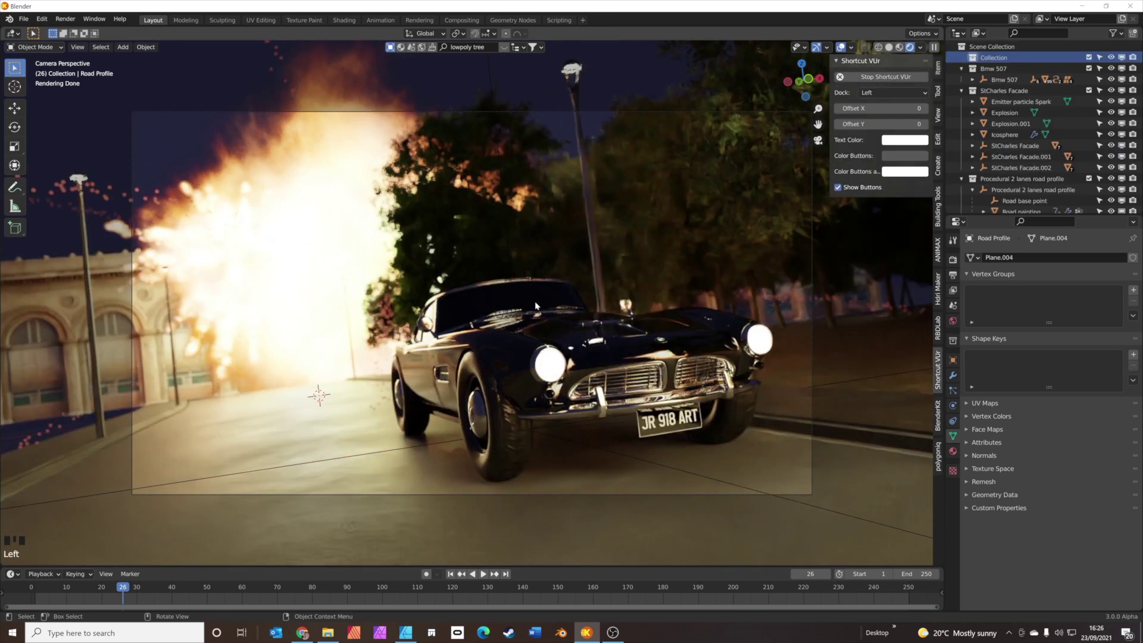
- Enable compositing nodes for the scene and spread the Render Layers and Composite nodes well apart
{"action": "left_click", "coordinate": [462, 21]}
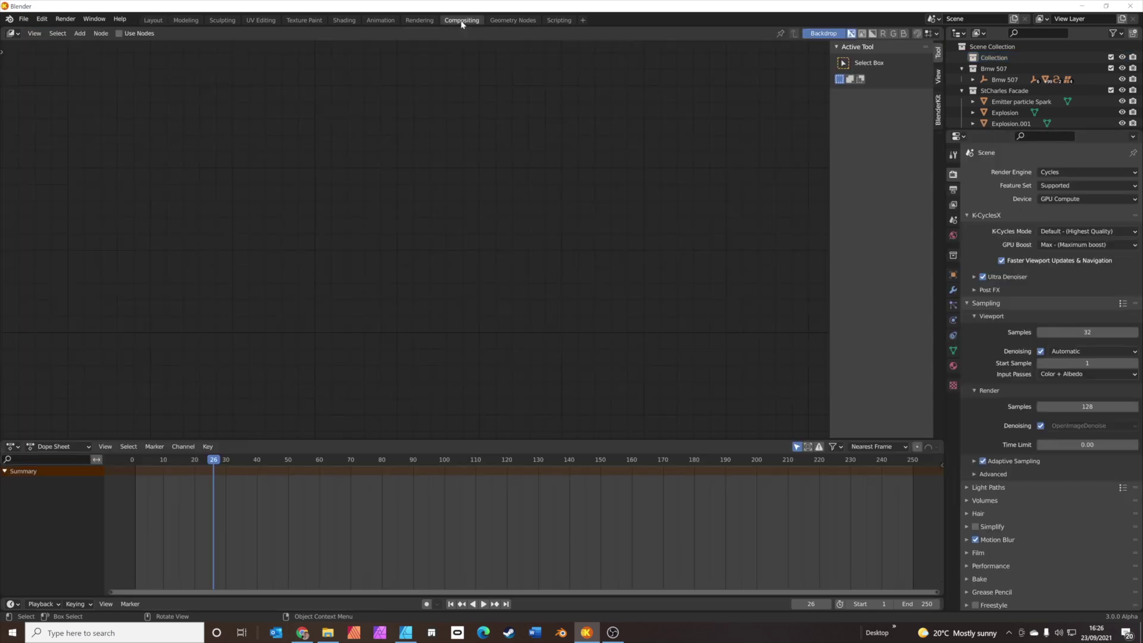
{"action": "left_click", "coordinate": [119, 34]}
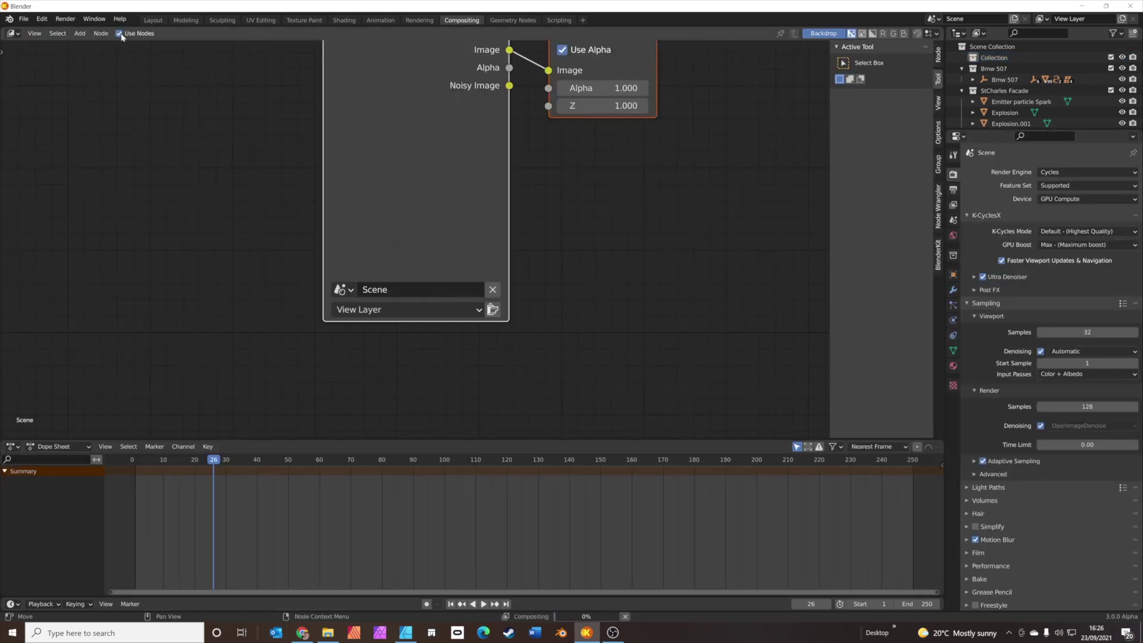
{"action": "left_click_drag", "start_coordinate": [450, 88], "coordinate": [296, 140]}
{"action": "left_click_drag", "start_coordinate": [448, 139], "coordinate": [547, 120]}
{"action": "left_click", "coordinate": [482, 163]}
{"action": "left_click_drag", "start_coordinate": [482, 162], "coordinate": [204, 160]}
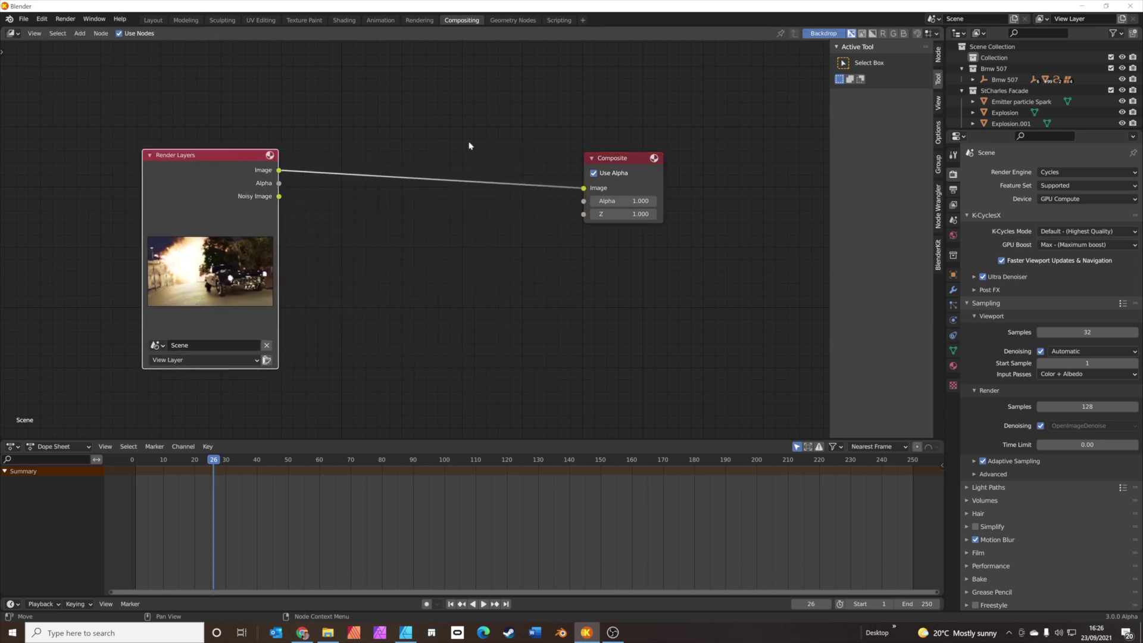
- Add a Viewer node below the Composite node and feed it the Render Layers image
{"action": "key", "text": "shift+a"}
{"action": "left_click", "coordinate": [519, 131]}
{"action": "type", "text": "view"}
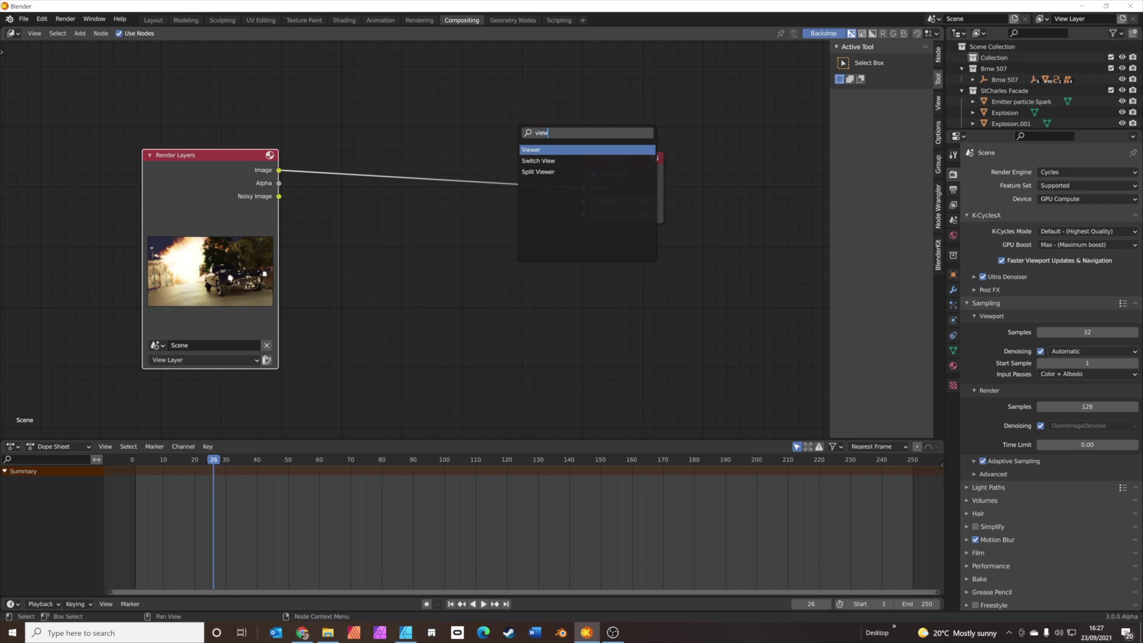
{"action": "key", "text": "Return"}
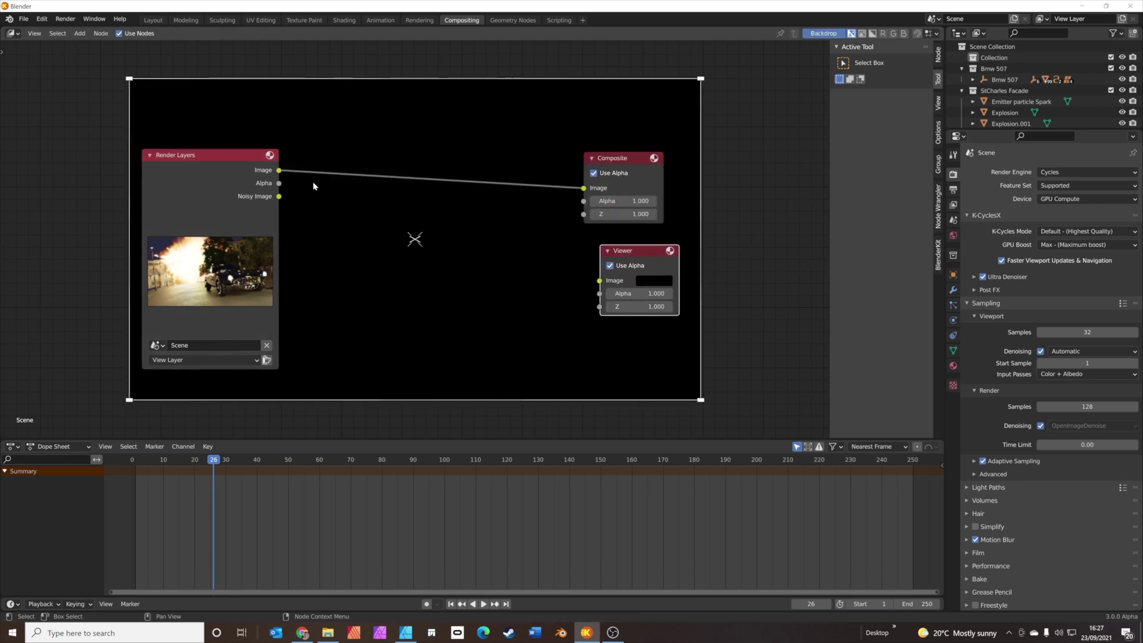
{"action": "left_click_drag", "start_coordinate": [279, 170], "coordinate": [599, 280]}
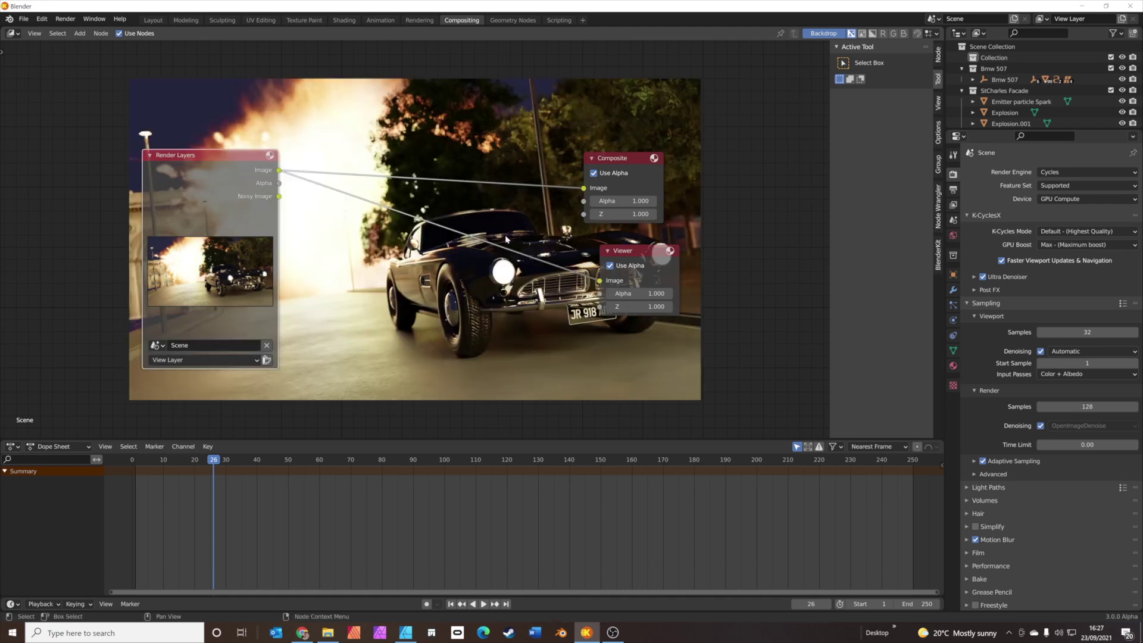
- Space out the Composite, Viewer and Render Layers nodes and join both output links through one shared reroute point
{"action": "left_click_drag", "start_coordinate": [631, 161], "coordinate": [717, 158]}
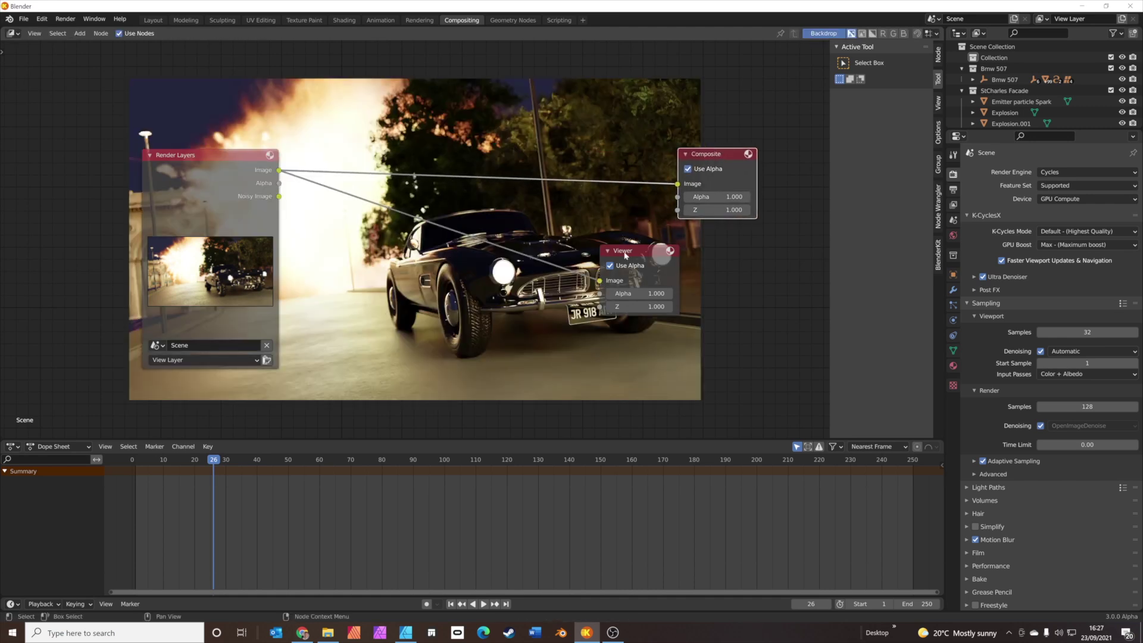
{"action": "left_click_drag", "start_coordinate": [625, 255], "coordinate": [672, 249]}
{"action": "right_click_drag", "start_coordinate": [600, 148], "coordinate": [559, 290], "text": "shift"}
{"action": "left_click_drag", "start_coordinate": [235, 153], "coordinate": [171, 177]}
- Insert a Glare node on the link between Render Layers and the reroute point
{"action": "key", "text": "shift+a"}
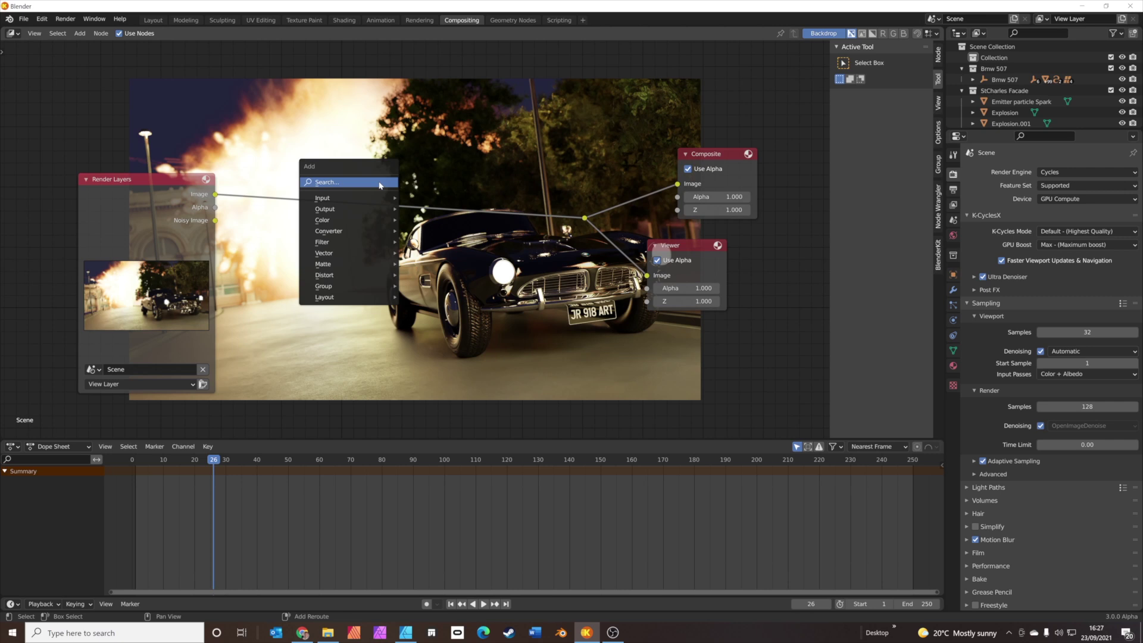
{"action": "left_click", "coordinate": [381, 184]}
{"action": "type", "text": "glare"}
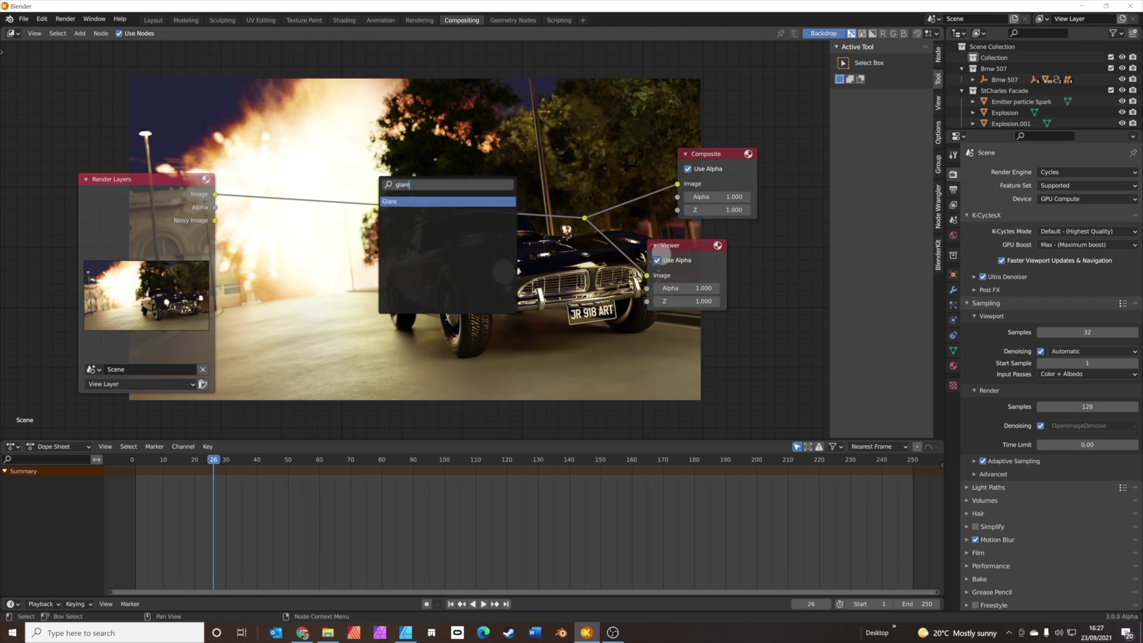
{"action": "key", "text": "Return"}
{"action": "left_click", "coordinate": [335, 163]}
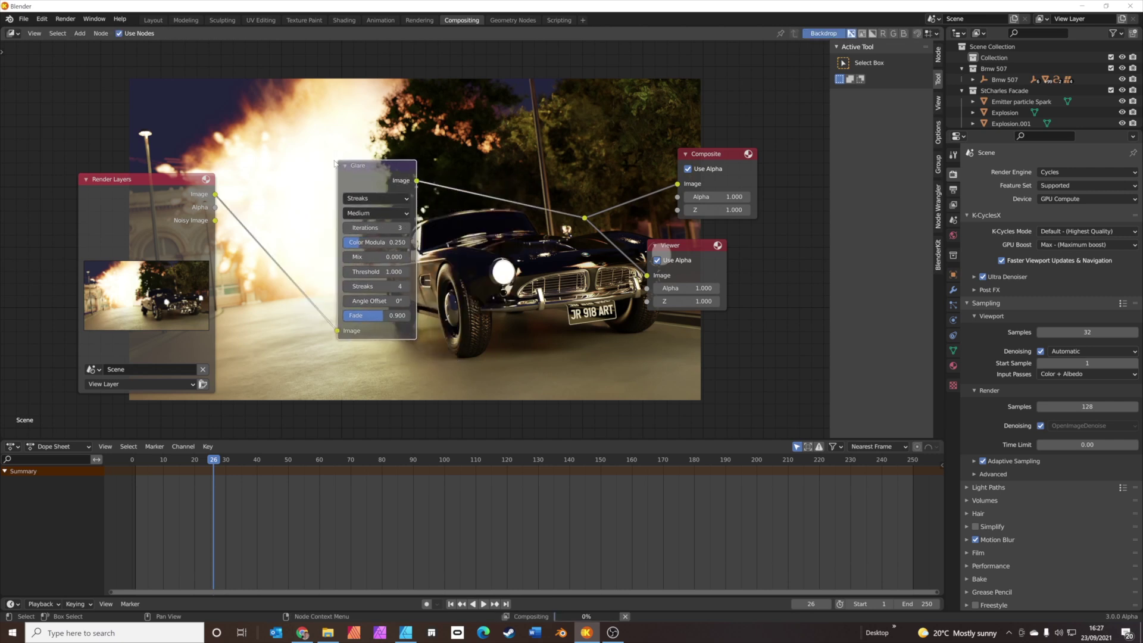
- Set the Glare node to Fog Glow with Mix -0.7 and Threshold 0.2, and place it closer to Render Layers
{"action": "left_click", "coordinate": [372, 200]}
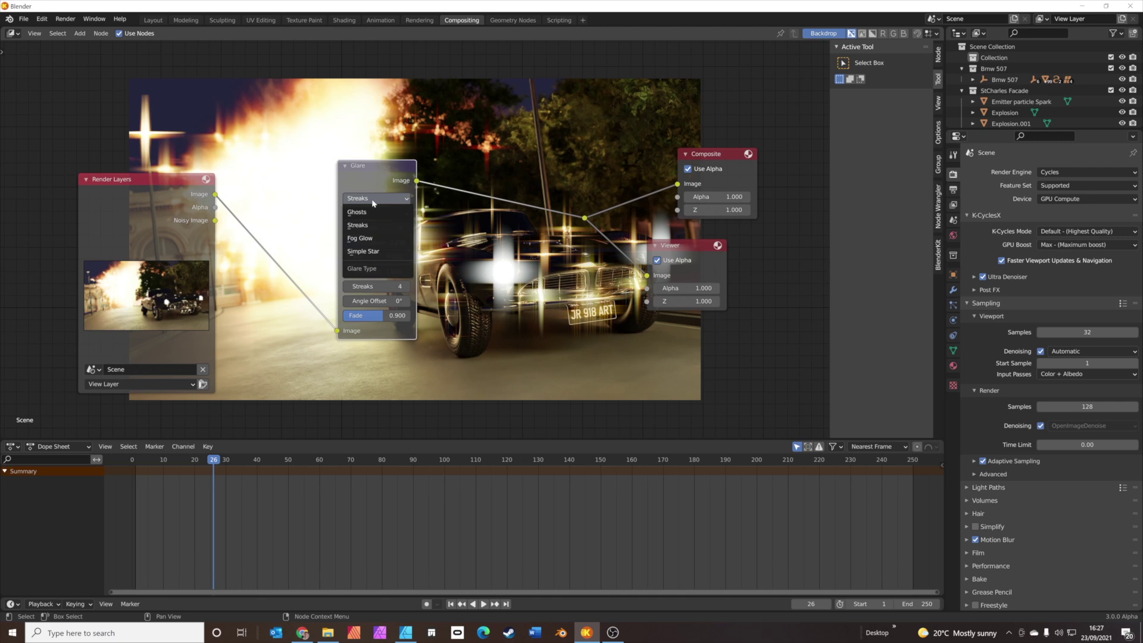
{"action": "left_click", "coordinate": [370, 238]}
{"action": "left_click", "coordinate": [380, 228]}
{"action": "type", "text": "-"}
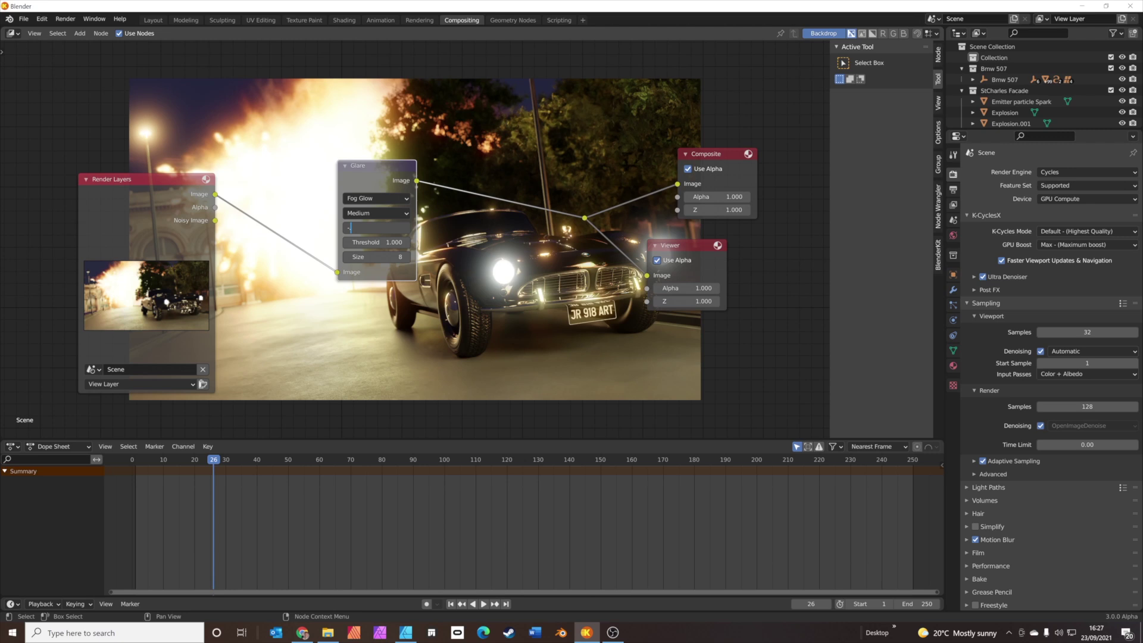
{"action": "type", "text": "0.7"}
{"action": "key", "text": "Tab"}
{"action": "type", "text": ".2"}
{"action": "key", "text": "Return"}
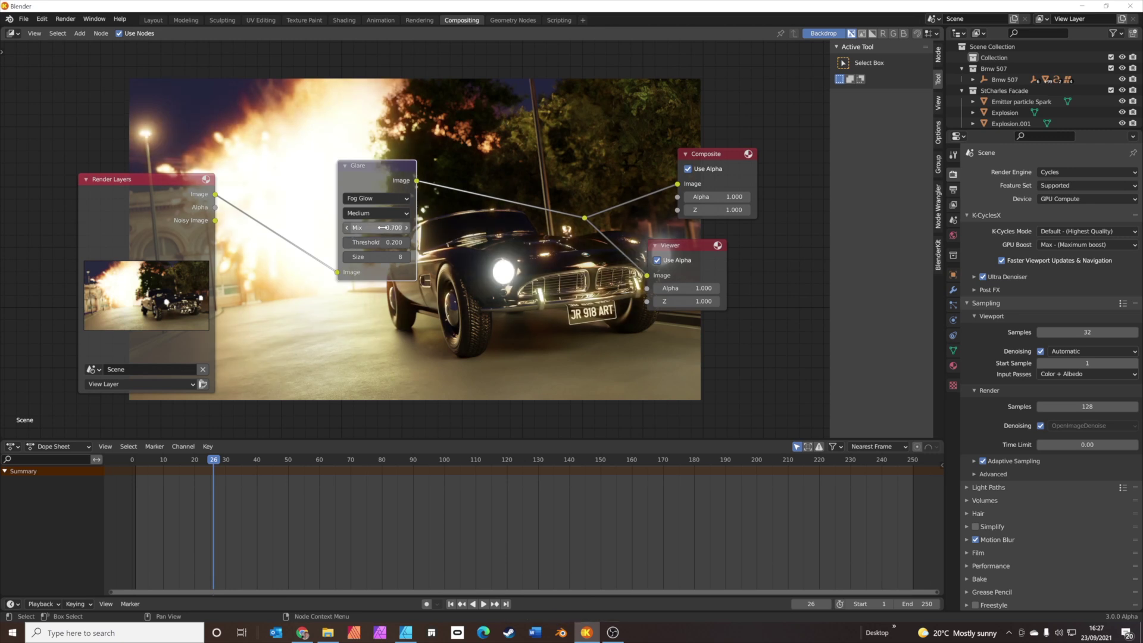
{"action": "left_click_drag", "start_coordinate": [386, 170], "coordinate": [333, 231]}
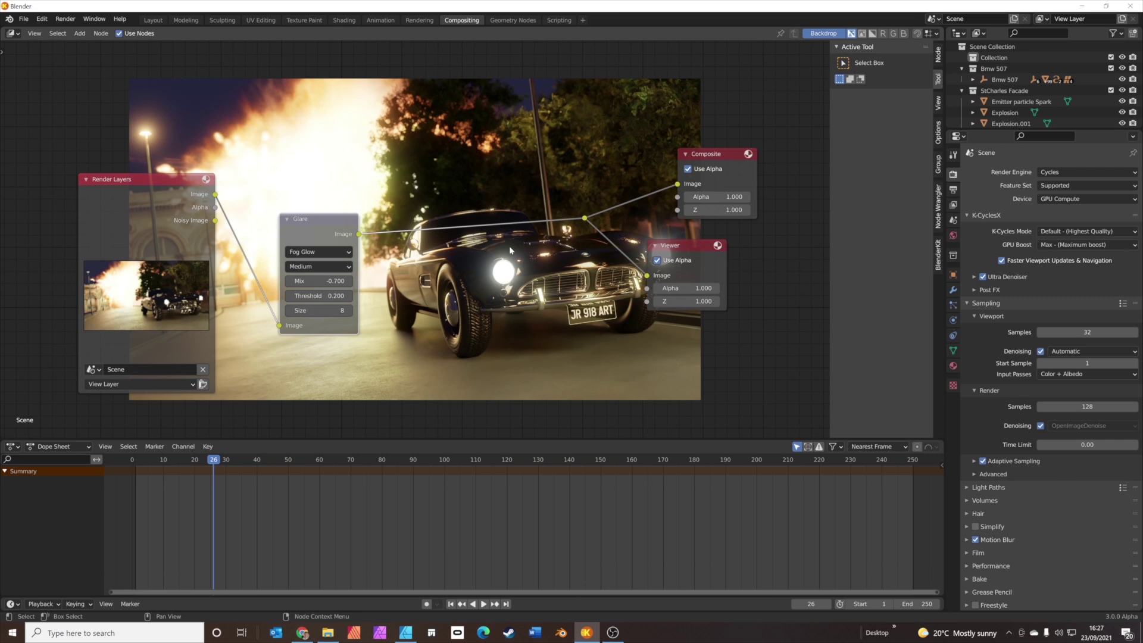
- Insert an RGB Curves node on the link between the Glare node and the reroute point
{"action": "key", "text": "shift+a"}
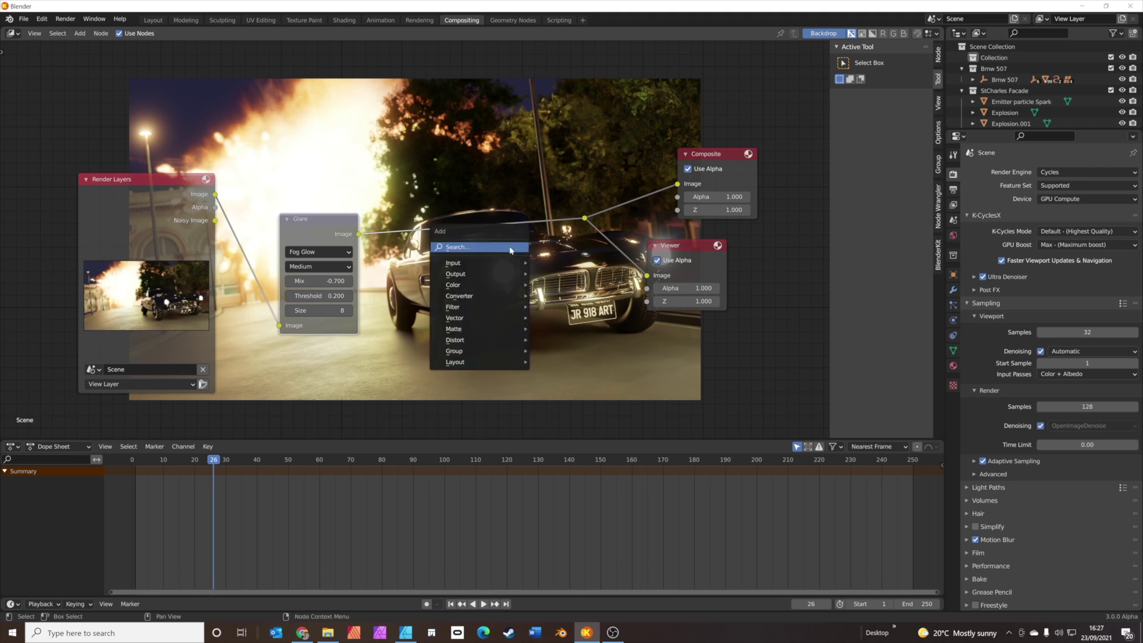
{"action": "left_click", "coordinate": [510, 248]}
{"action": "type", "text": "rg"}
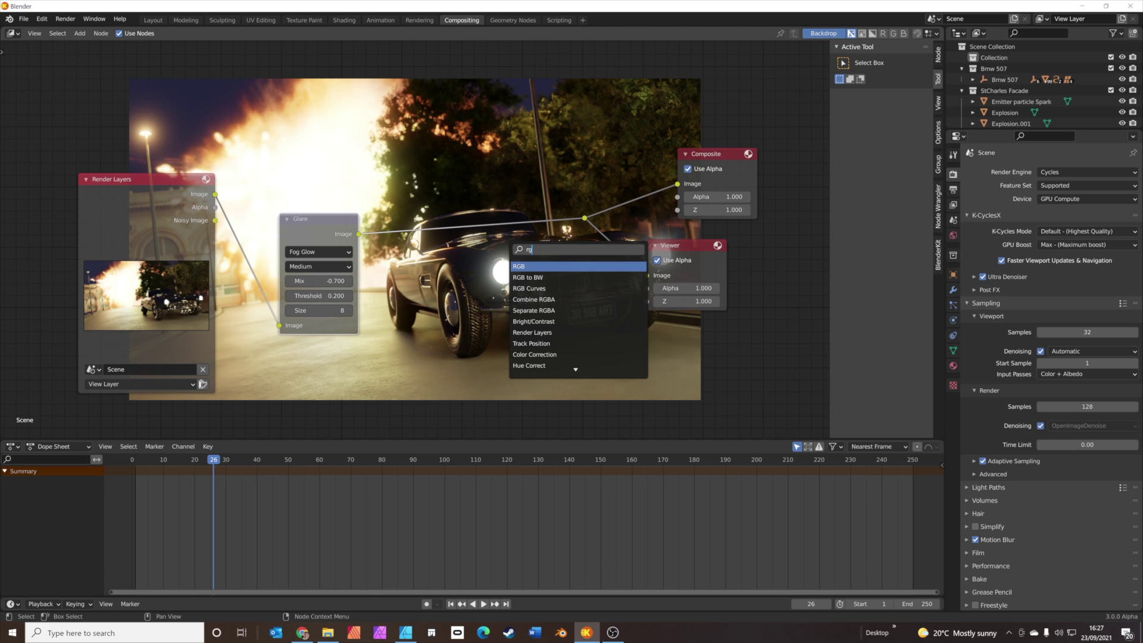
{"action": "left_click", "coordinate": [528, 288]}
{"action": "left_click", "coordinate": [420, 167]}
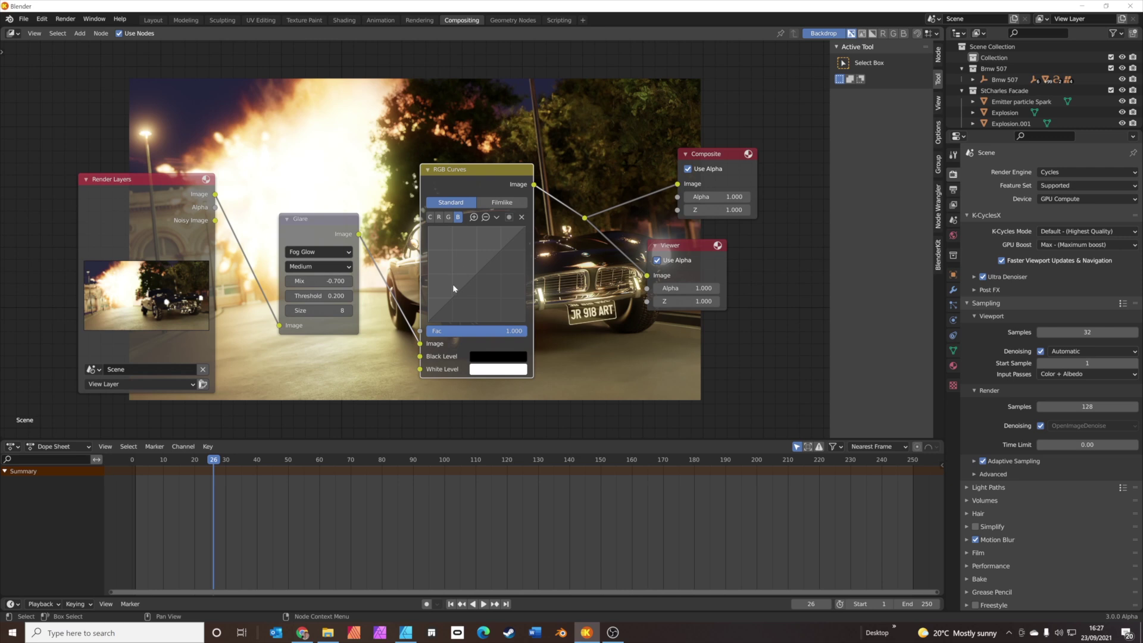
- Shape the blue curve with a point at about 0.52, 0.56 and the red curve with points at about 0.63, 0.73 and 0.28, 0.29
{"action": "left_click_drag", "start_coordinate": [456, 298], "coordinate": [479, 269]}
{"action": "mouse_move", "coordinate": [488, 189]}
{"action": "left_mouse_down"}
{"action": "mouse_move", "coordinate": [459, 185]}
{"action": "mouse_move", "coordinate": [396, 289]}
{"action": "mouse_move", "coordinate": [426, 223]}
{"action": "mouse_move", "coordinate": [476, 180]}
{"action": "left_mouse_up"}
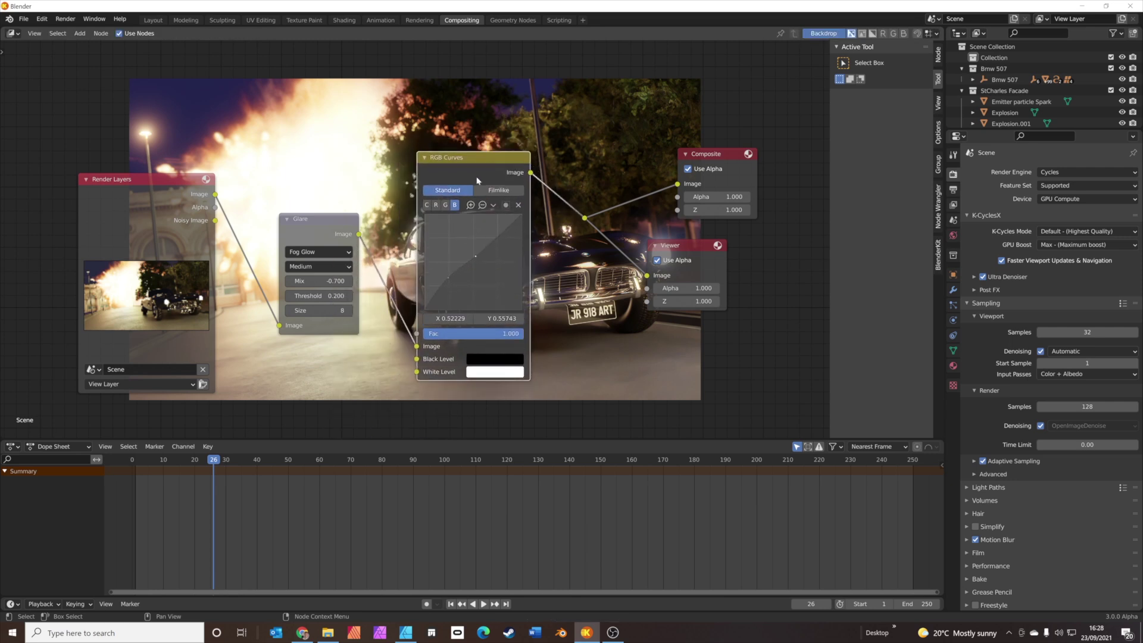
{"action": "left_click", "coordinate": [436, 205]}
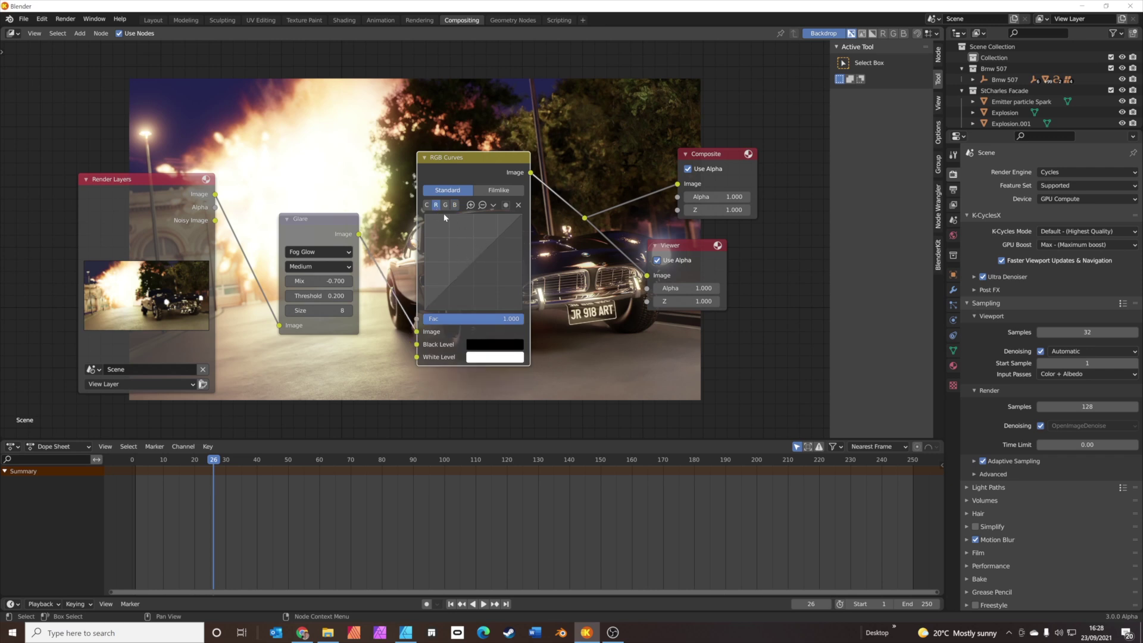
{"action": "left_click_drag", "start_coordinate": [488, 248], "coordinate": [486, 239]}
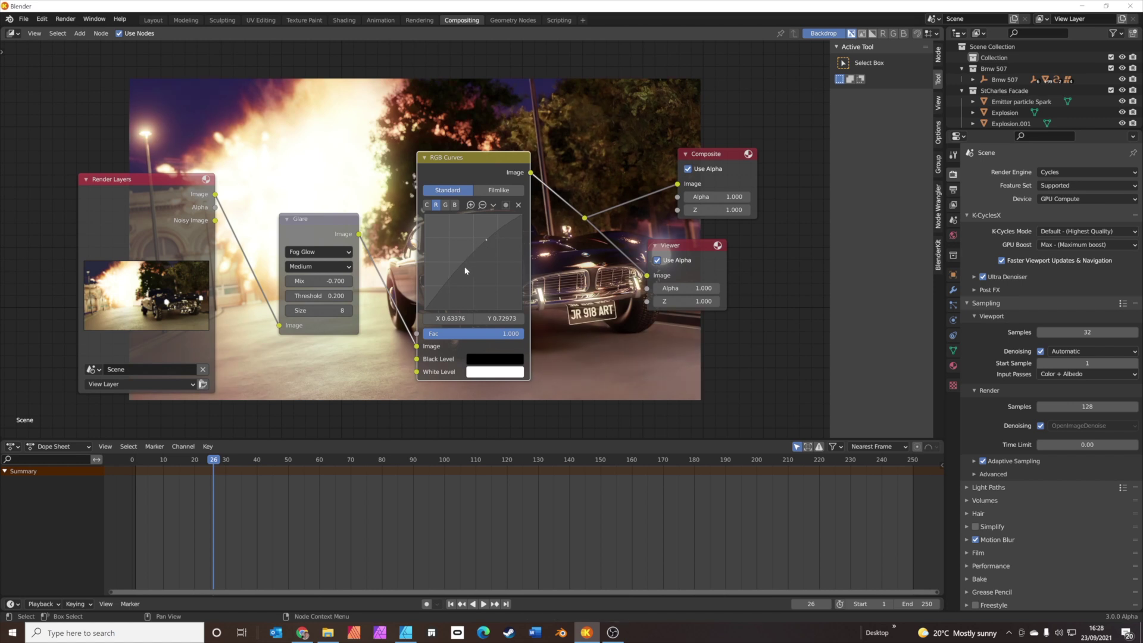
{"action": "left_click_drag", "start_coordinate": [452, 273], "coordinate": [446, 291]}
- Move the RGB Curves and Glare nodes lower in the node graph, keeping them between Render Layers and the reroute point
{"action": "left_click_drag", "start_coordinate": [490, 176], "coordinate": [483, 340]}
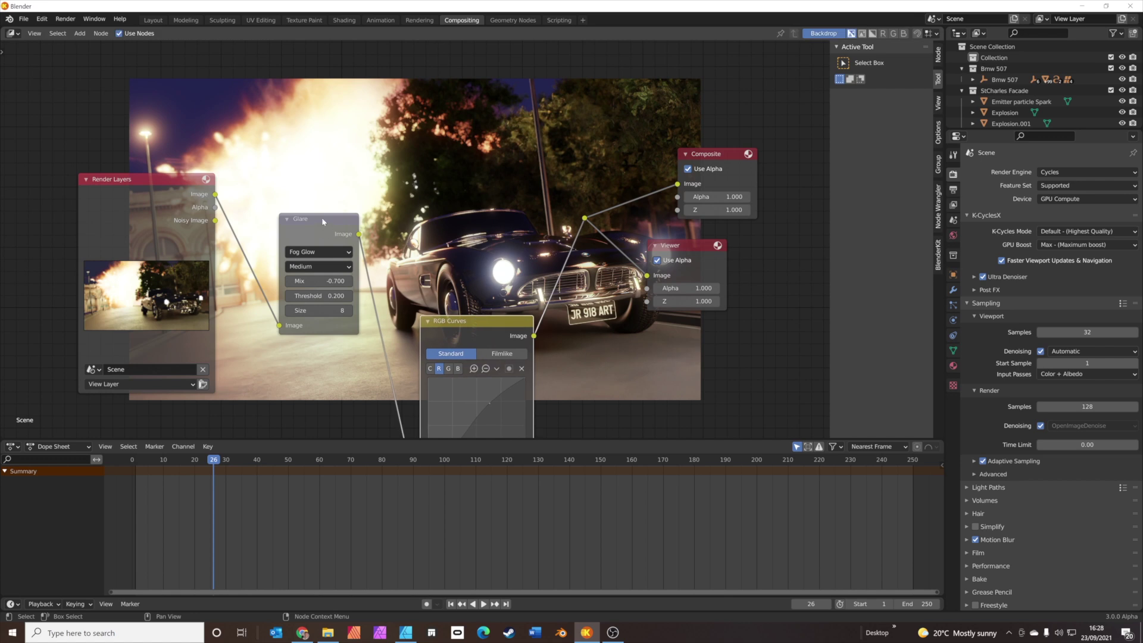
{"action": "left_click_drag", "start_coordinate": [323, 221], "coordinate": [282, 285]}
{"action": "left_click_drag", "start_coordinate": [474, 319], "coordinate": [475, 219]}
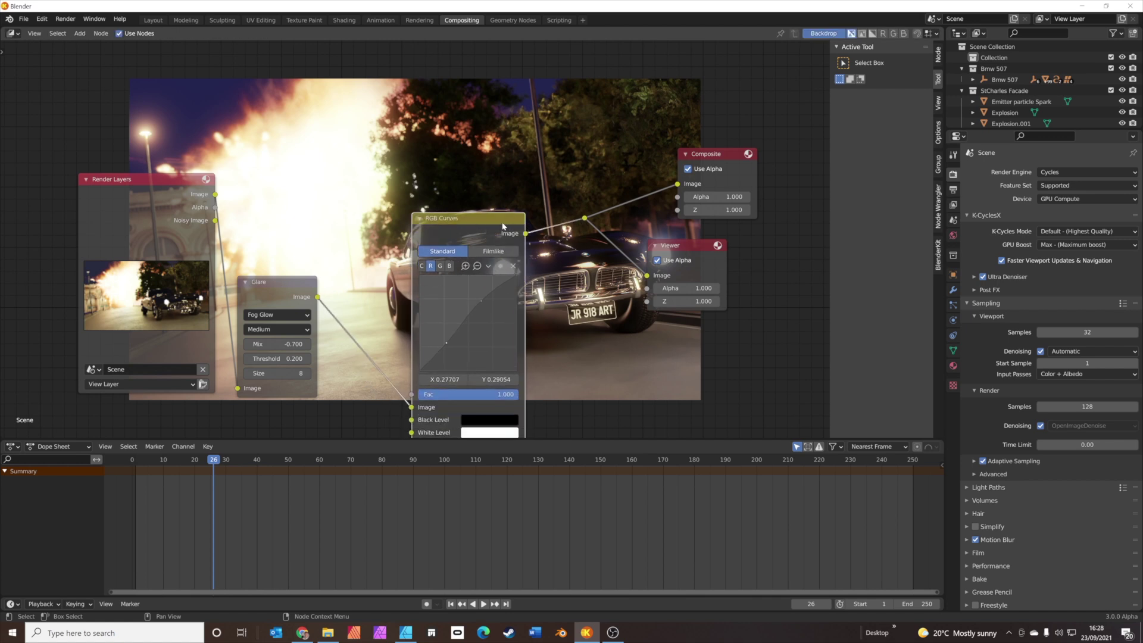